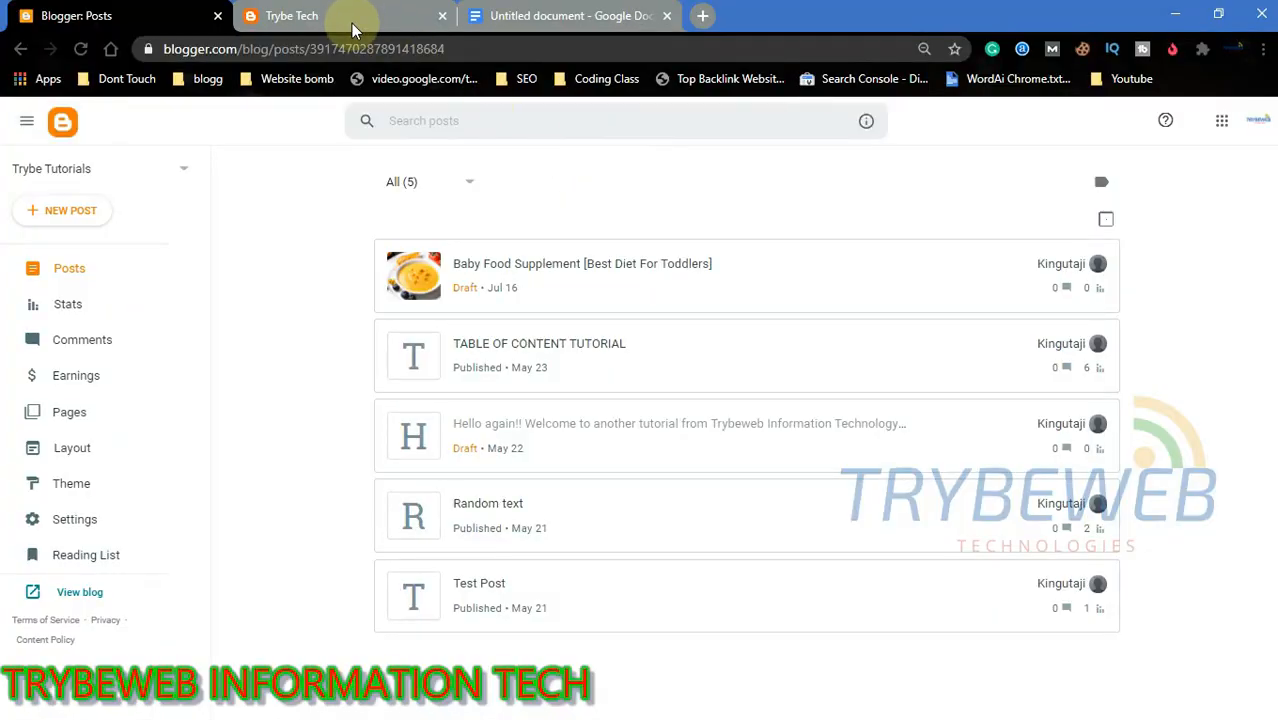
Look over the live Trybe Tech blog, checking its web address and the posts on its home page
{"action": "left_click", "coordinate": [352, 28]}
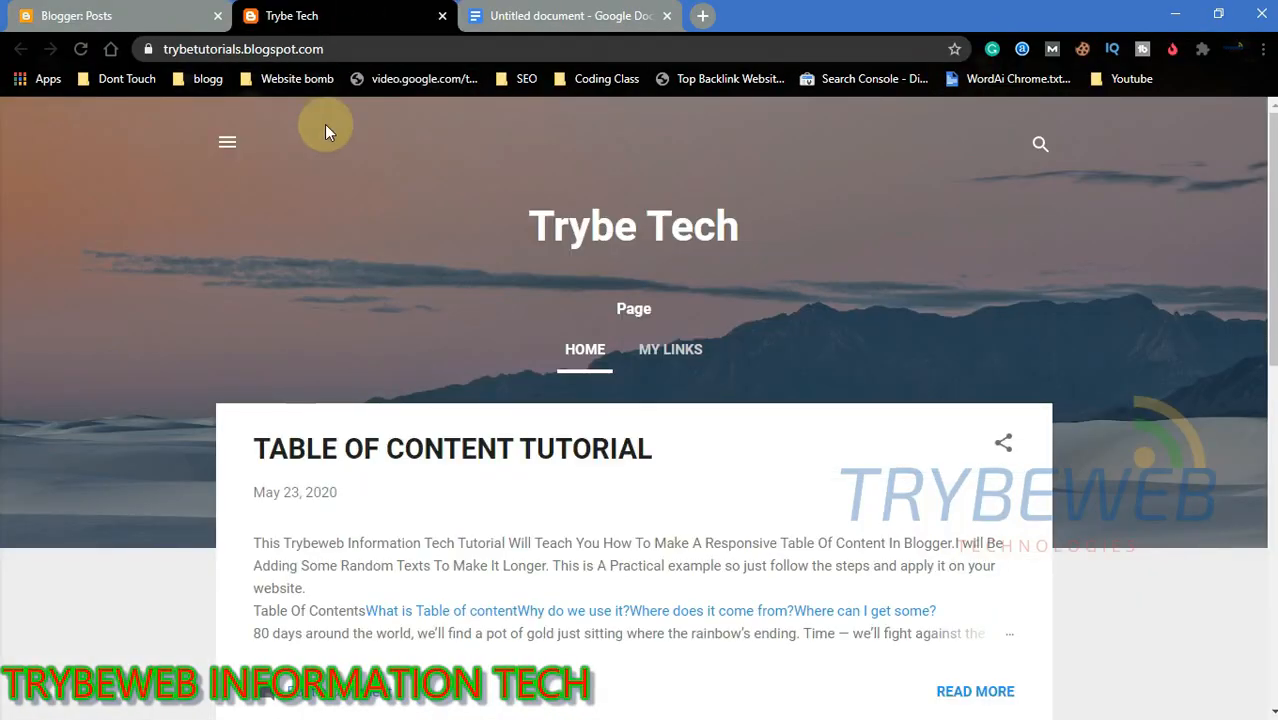
{"action": "left_click", "coordinate": [320, 49]}
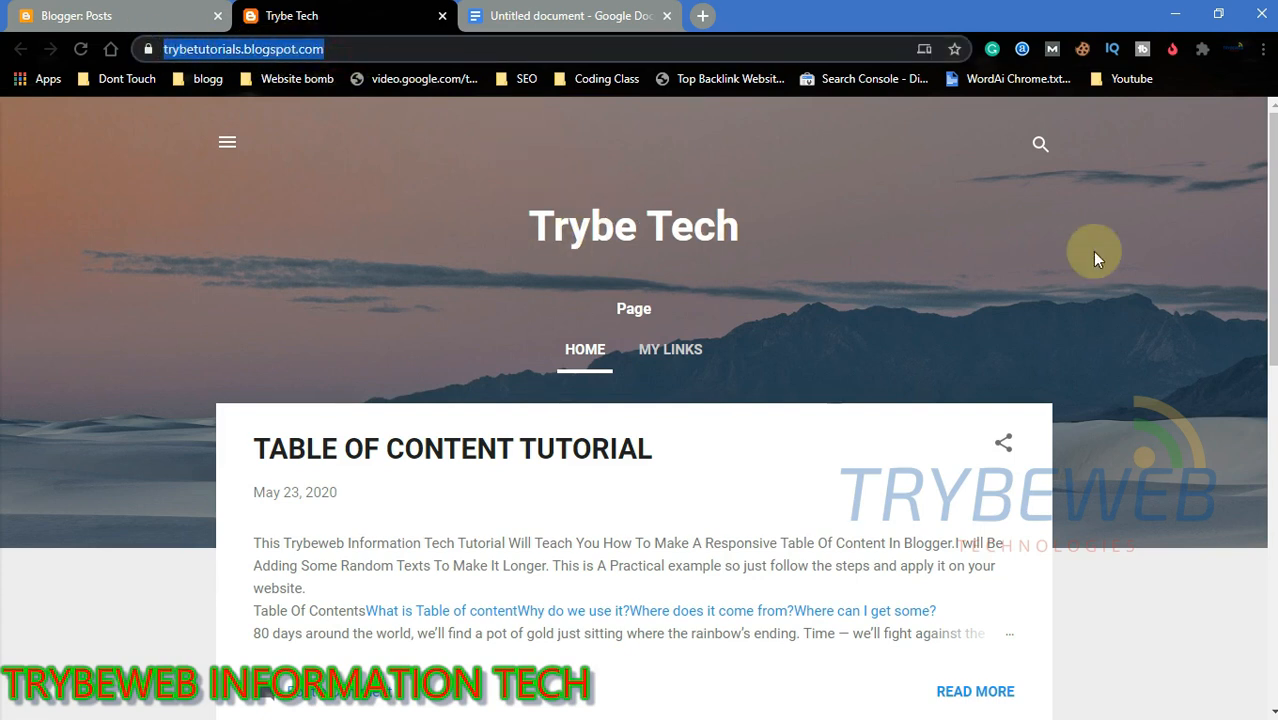
{"action": "scroll", "coordinate": [640, 400], "scroll_direction": "down", "scroll_amount": 8}
{"action": "scroll", "coordinate": [640, 400], "scroll_direction": "up", "scroll_amount": 3}
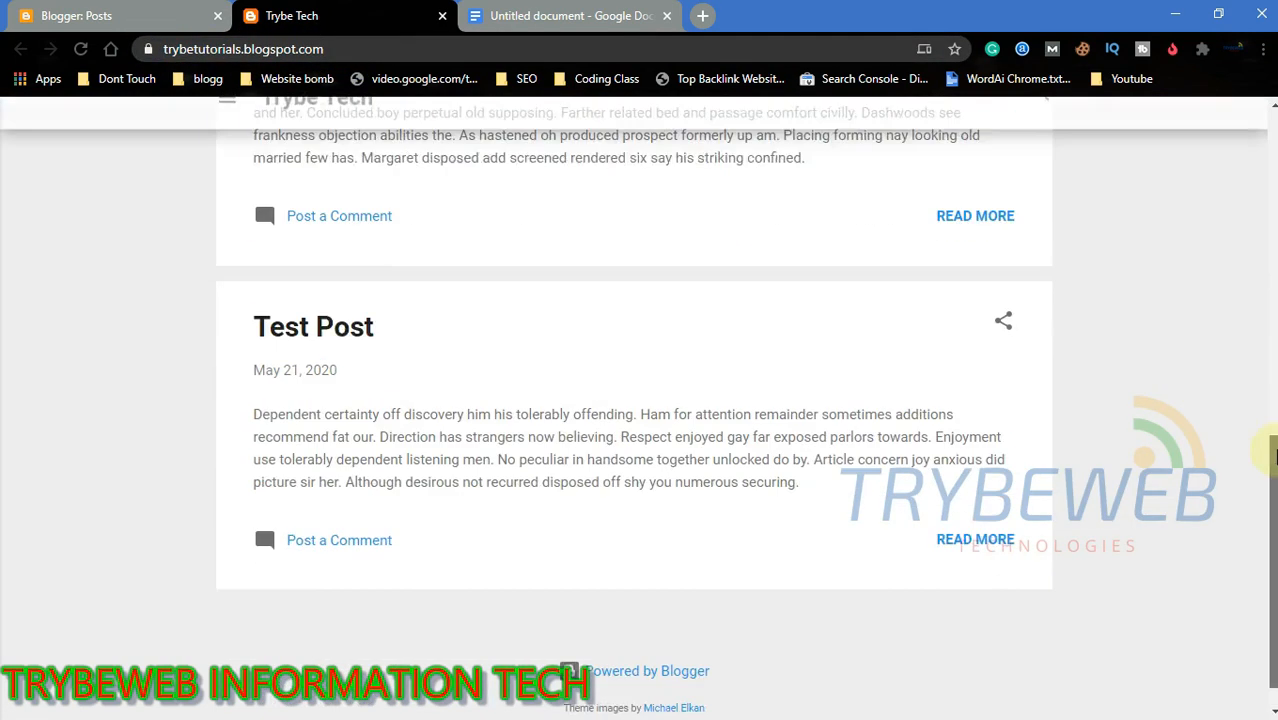
{"action": "scroll", "coordinate": [815, 369], "scroll_direction": "up", "scroll_amount": 4}
{"action": "scroll", "coordinate": [815, 369], "scroll_direction": "down", "scroll_amount": 5}
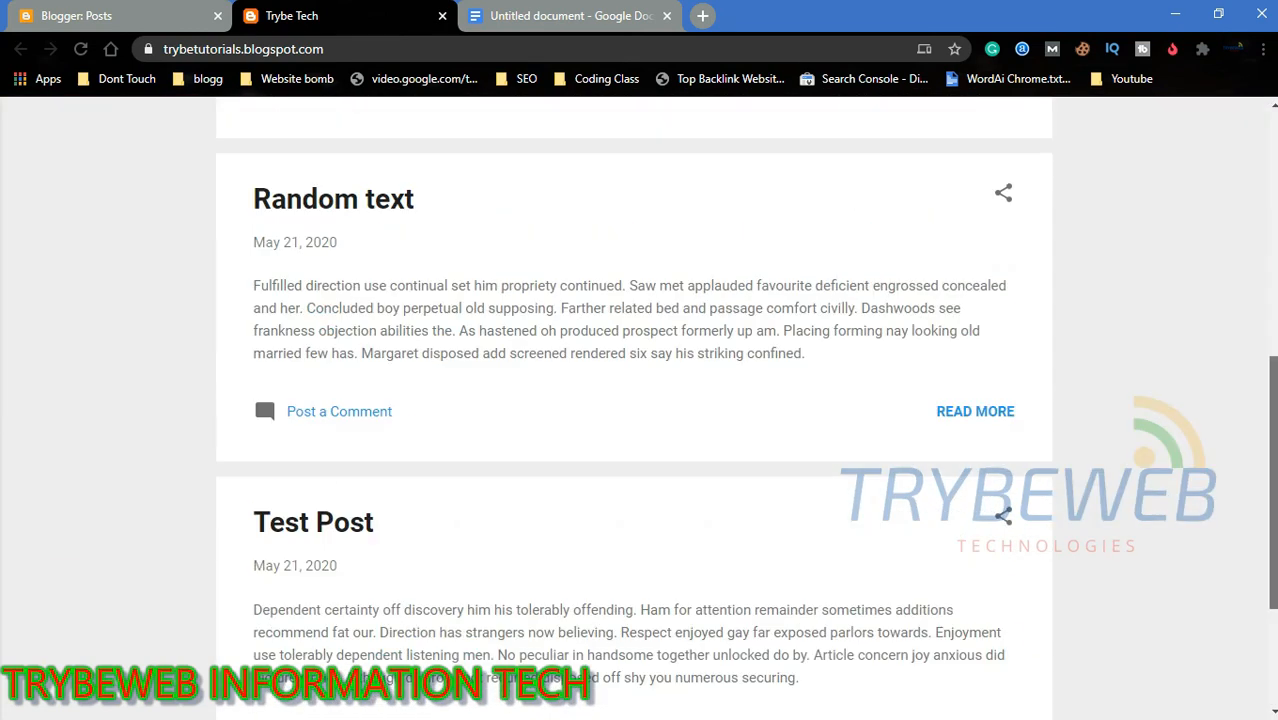
{"action": "scroll", "coordinate": [815, 369], "scroll_direction": "up", "scroll_amount": 5}
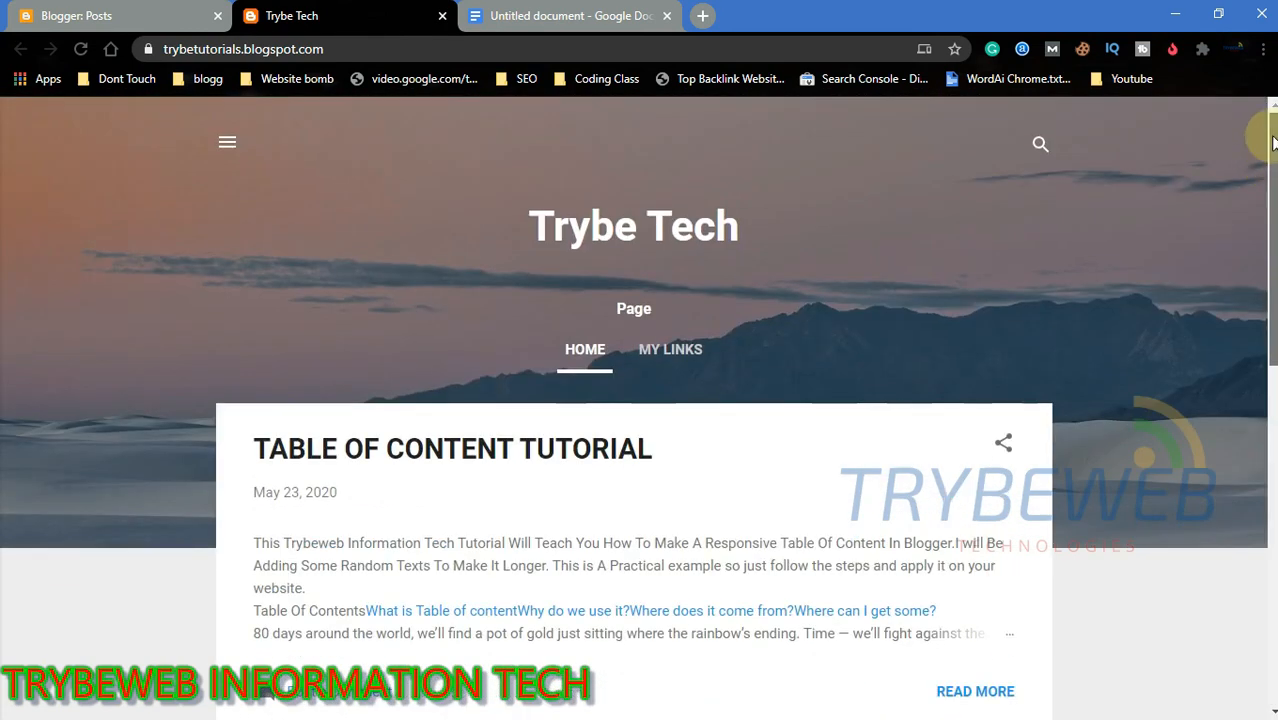
Return to the Blogger dashboard, outline the Settings entry with a red rectangle and open the blog's settings
{"action": "left_click", "coordinate": [150, 16]}
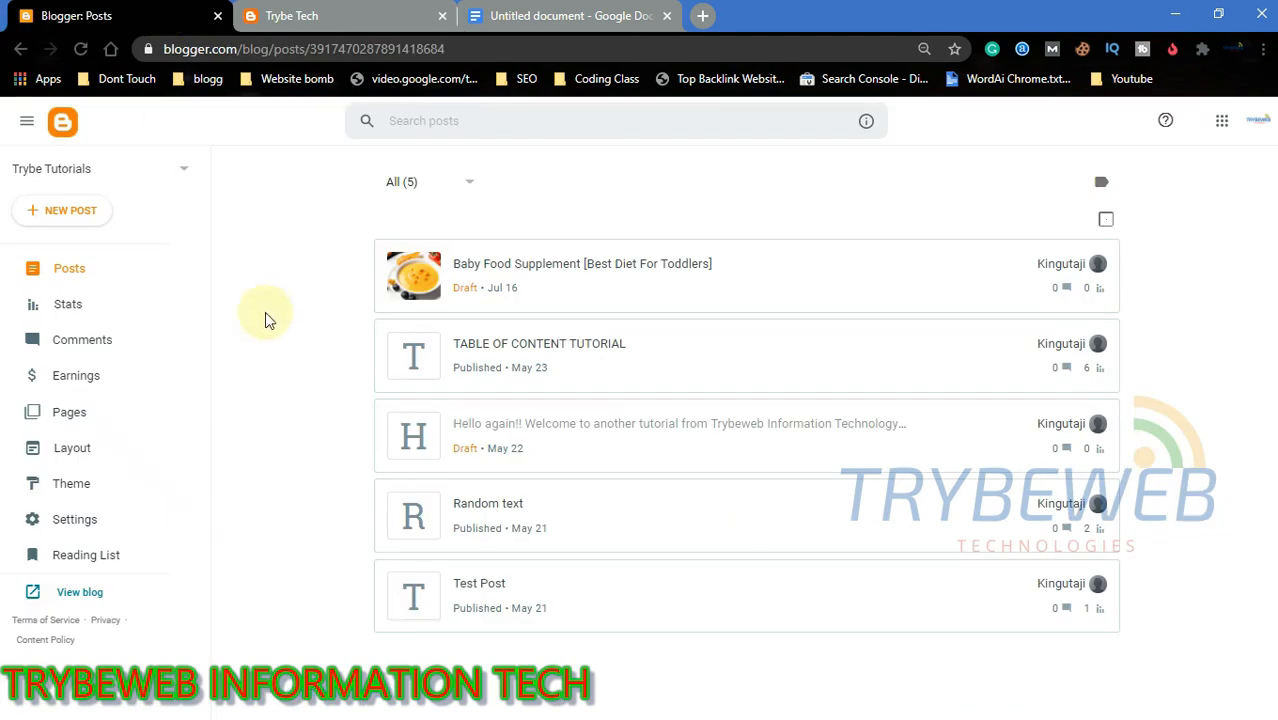
{"action": "left_click", "coordinate": [241, 308]}
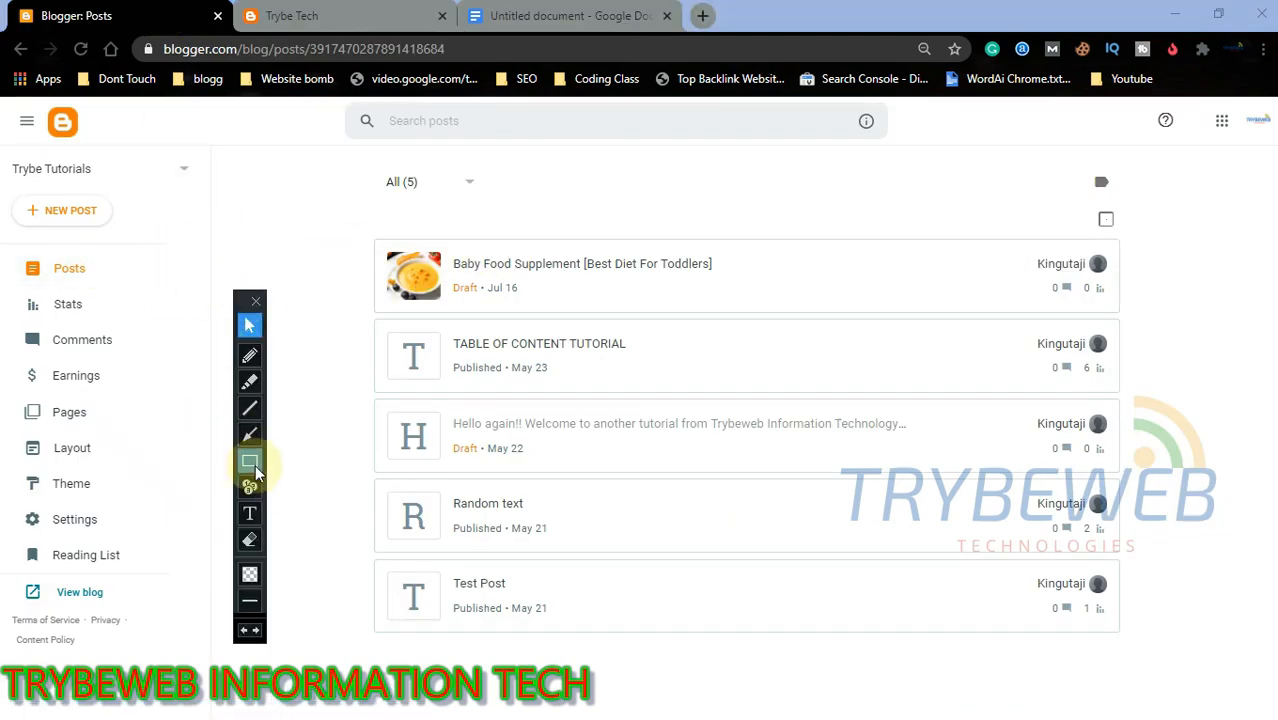
{"action": "left_click", "coordinate": [250, 462]}
{"action": "mouse_move", "coordinate": [13, 500]}
{"action": "left_mouse_down"}
{"action": "mouse_move", "coordinate": [50, 540]}
{"action": "mouse_move", "coordinate": [122, 538]}
{"action": "left_mouse_up"}
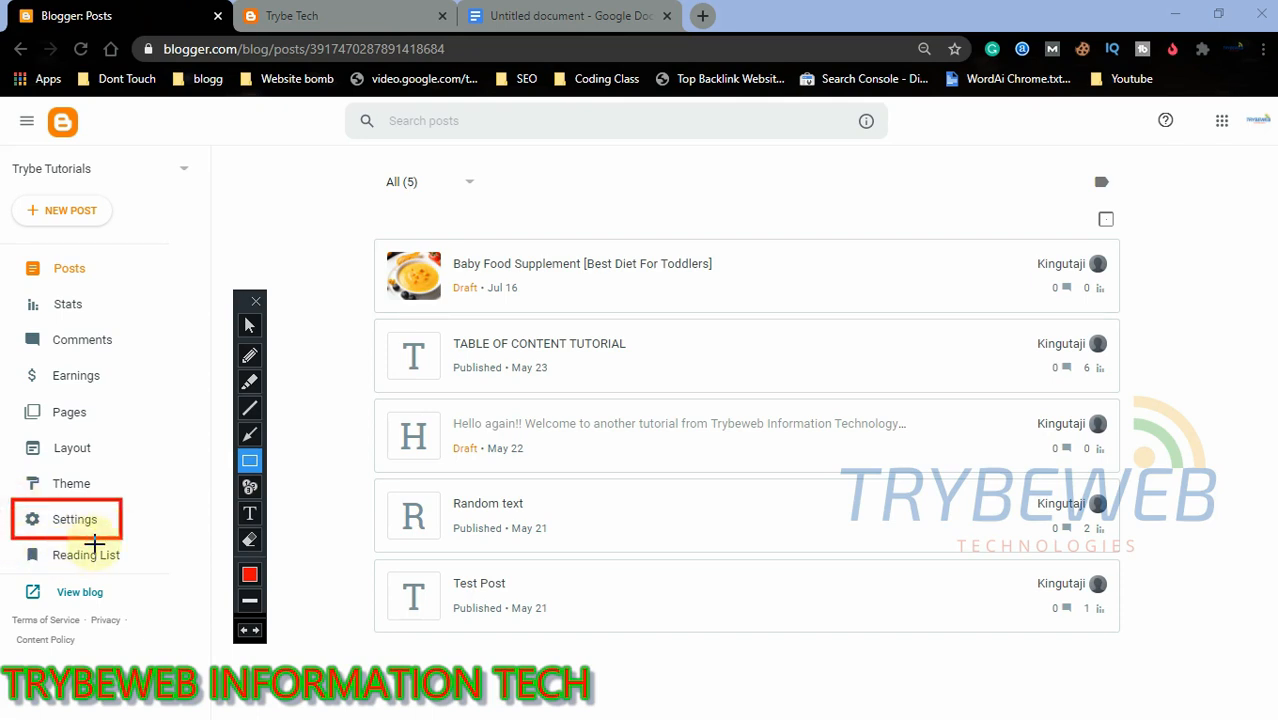
{"action": "left_click", "coordinate": [250, 325]}
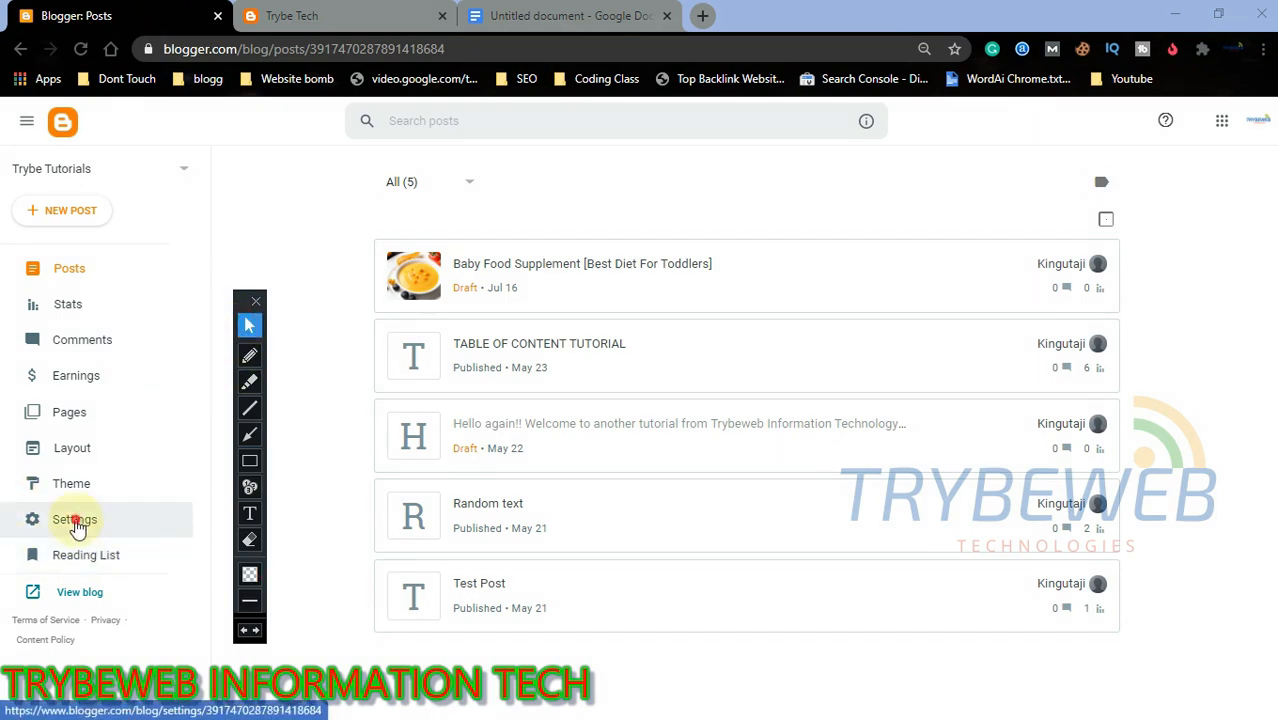
{"action": "left_click", "coordinate": [77, 524]}
Move the annotation toolbar clear of the settings list and set the browser's page zoom to 100%
{"action": "mouse_move", "coordinate": [240, 303]}
{"action": "left_mouse_down"}
{"action": "mouse_move", "coordinate": [984, 308]}
{"action": "mouse_move", "coordinate": [1105, 289]}
{"action": "left_mouse_up"}
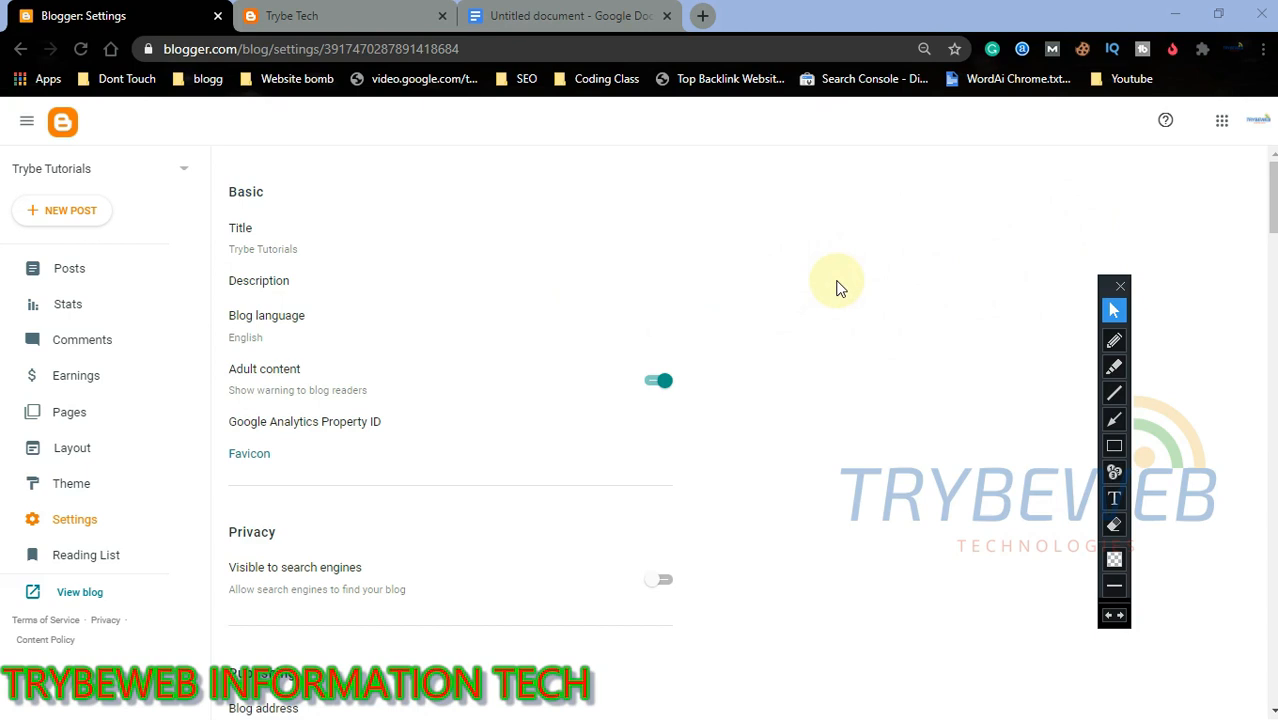
{"action": "left_click", "coordinate": [1263, 48]}
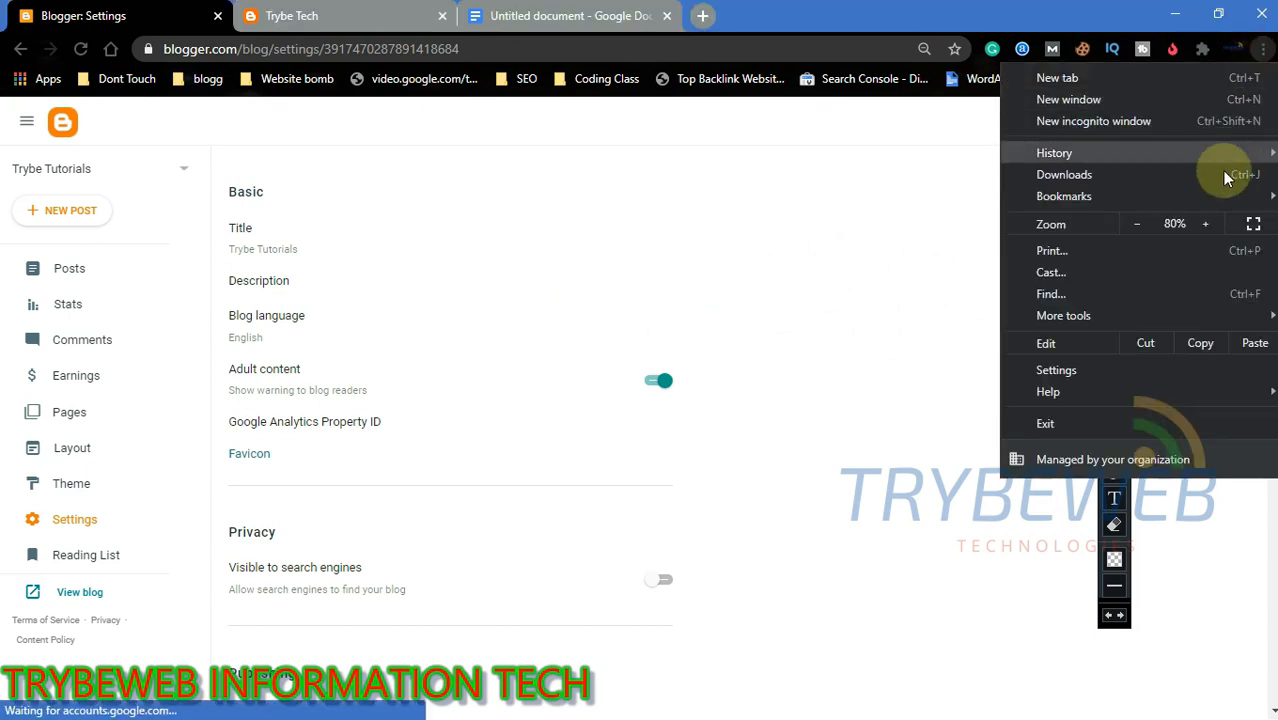
{"action": "left_click", "coordinate": [1209, 224]}
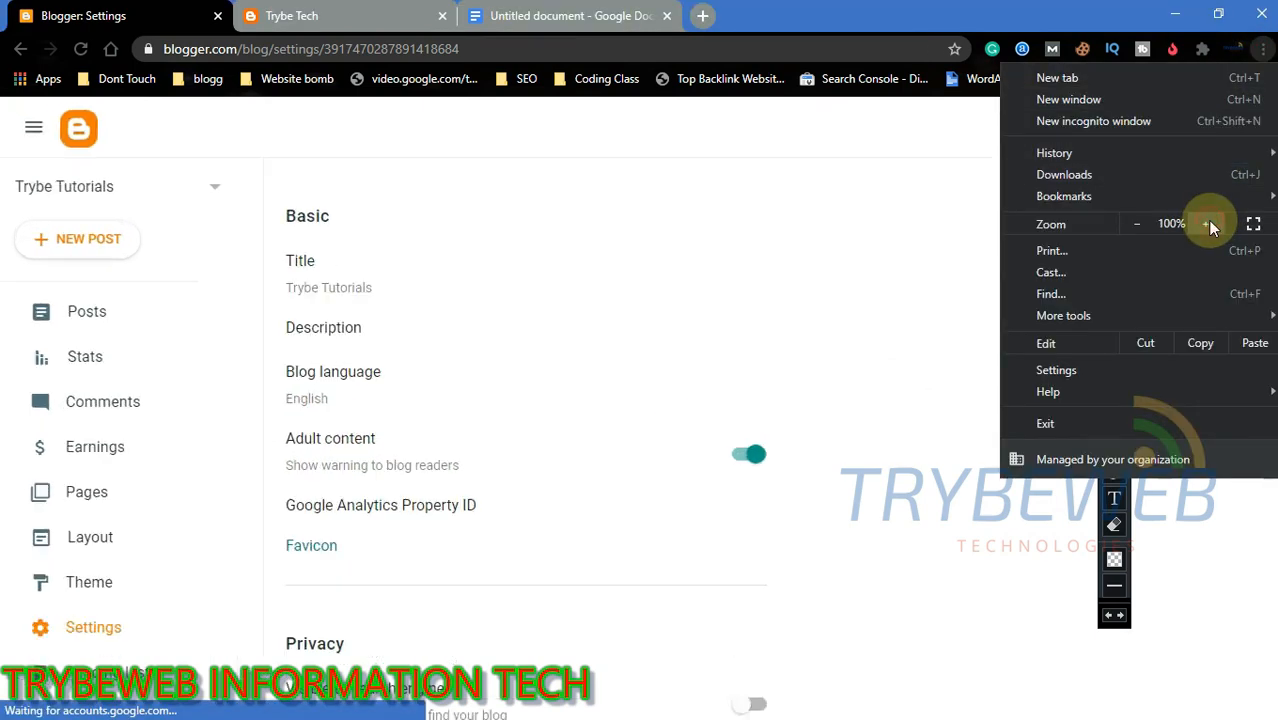
{"action": "left_click", "coordinate": [898, 370]}
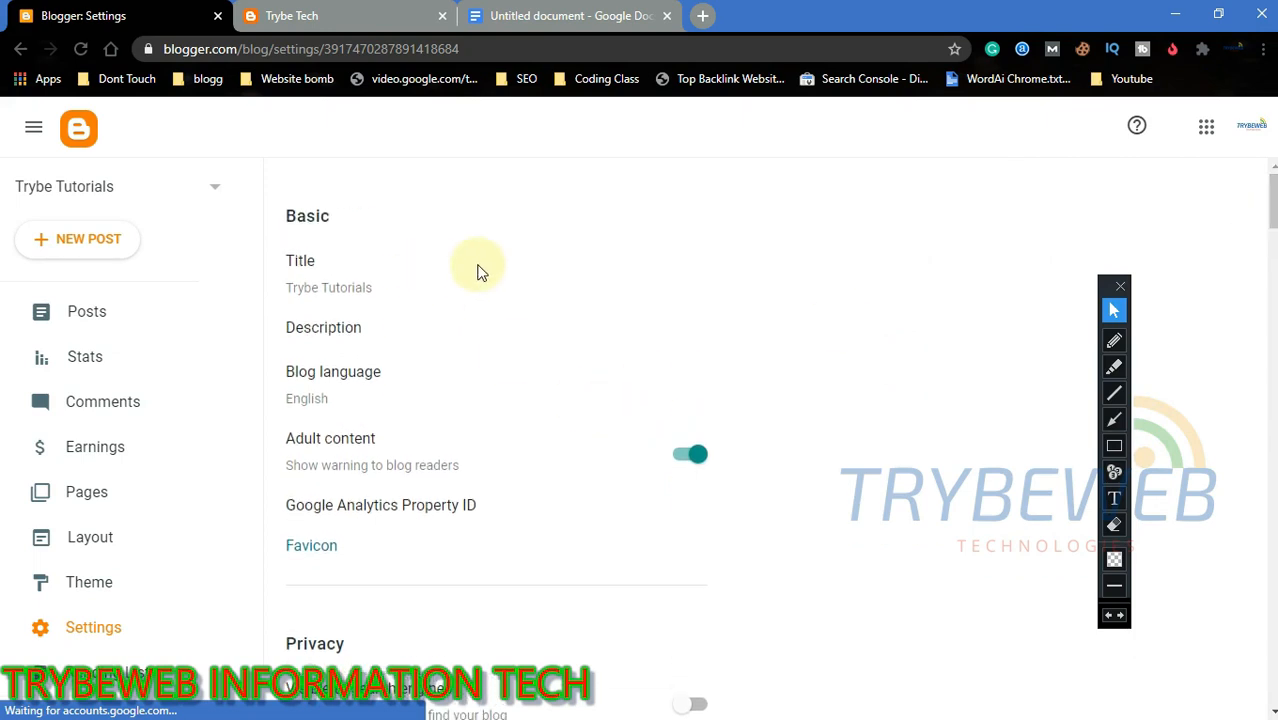
Point a red arrow at the blog title, clear it, and save the title as Trybe Tutorials
{"action": "left_click", "coordinate": [1114, 419]}
{"action": "mouse_move", "coordinate": [778, 353]}
{"action": "left_mouse_down"}
{"action": "mouse_move", "coordinate": [460, 318]}
{"action": "mouse_move", "coordinate": [399, 285]}
{"action": "left_mouse_up"}
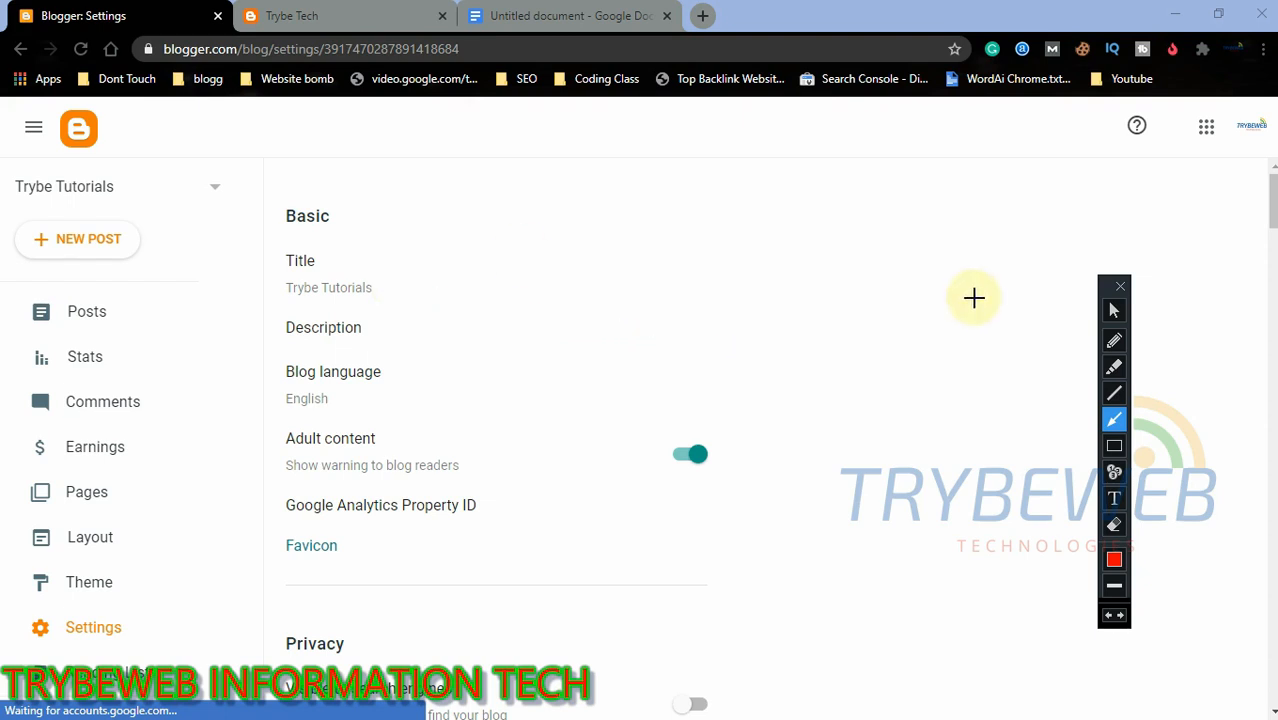
{"action": "left_click", "coordinate": [1114, 311]}
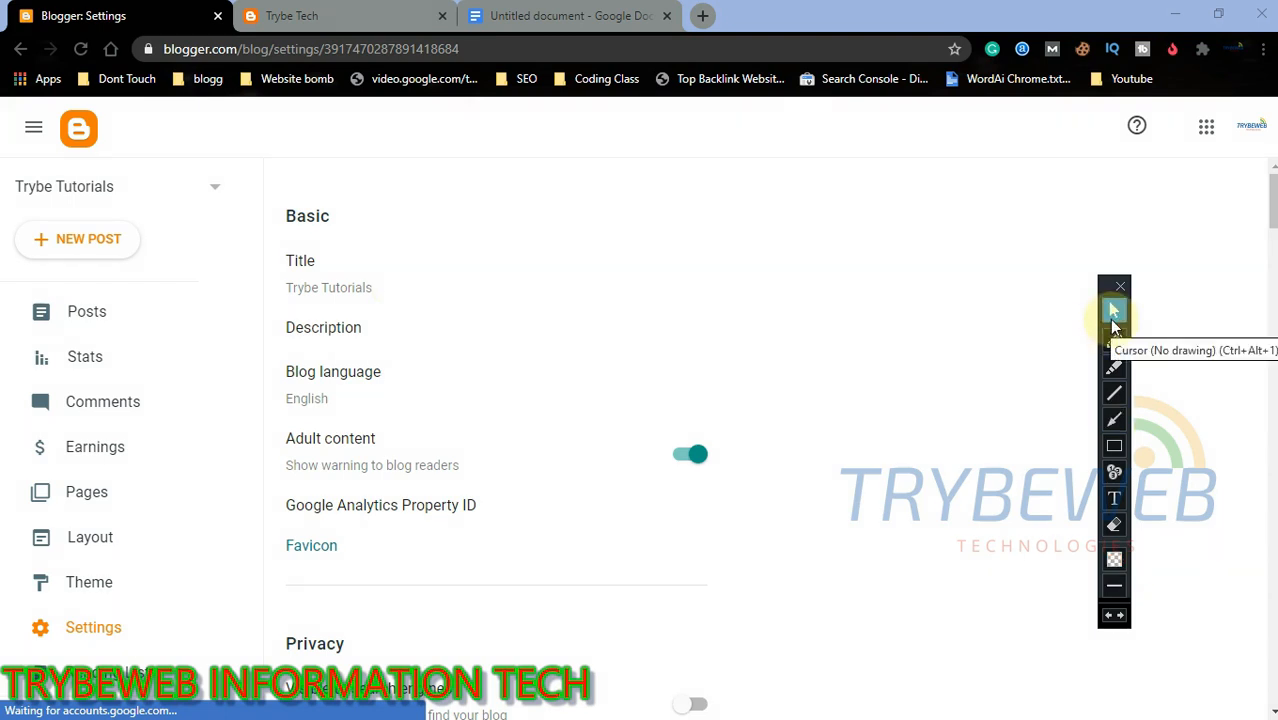
{"action": "left_click", "coordinate": [337, 289]}
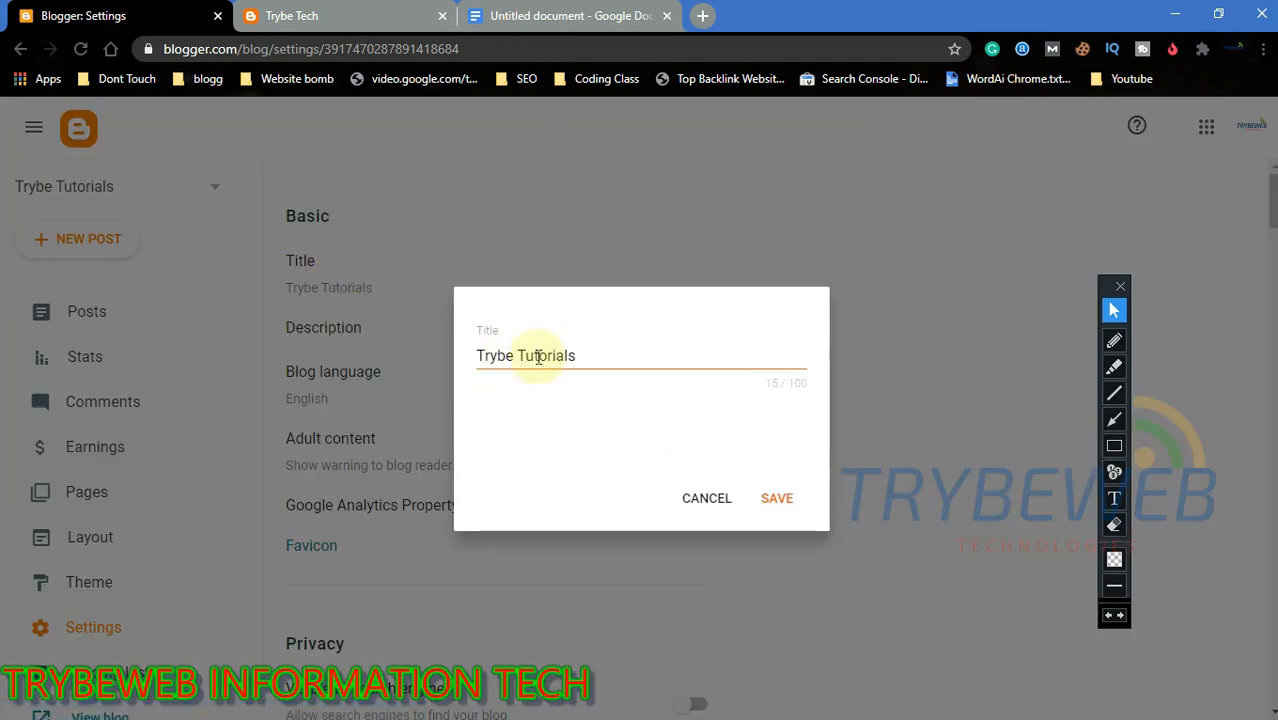
{"action": "left_click", "coordinate": [591, 356]}
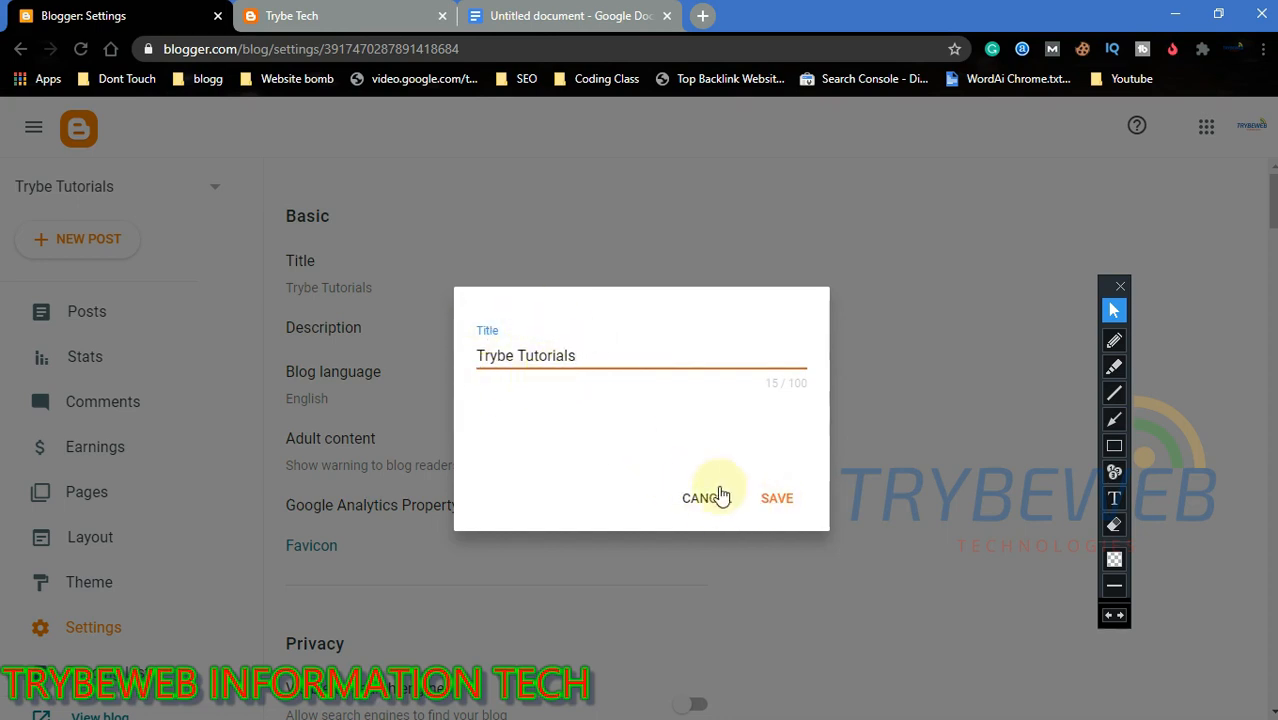
{"action": "left_click", "coordinate": [777, 505]}
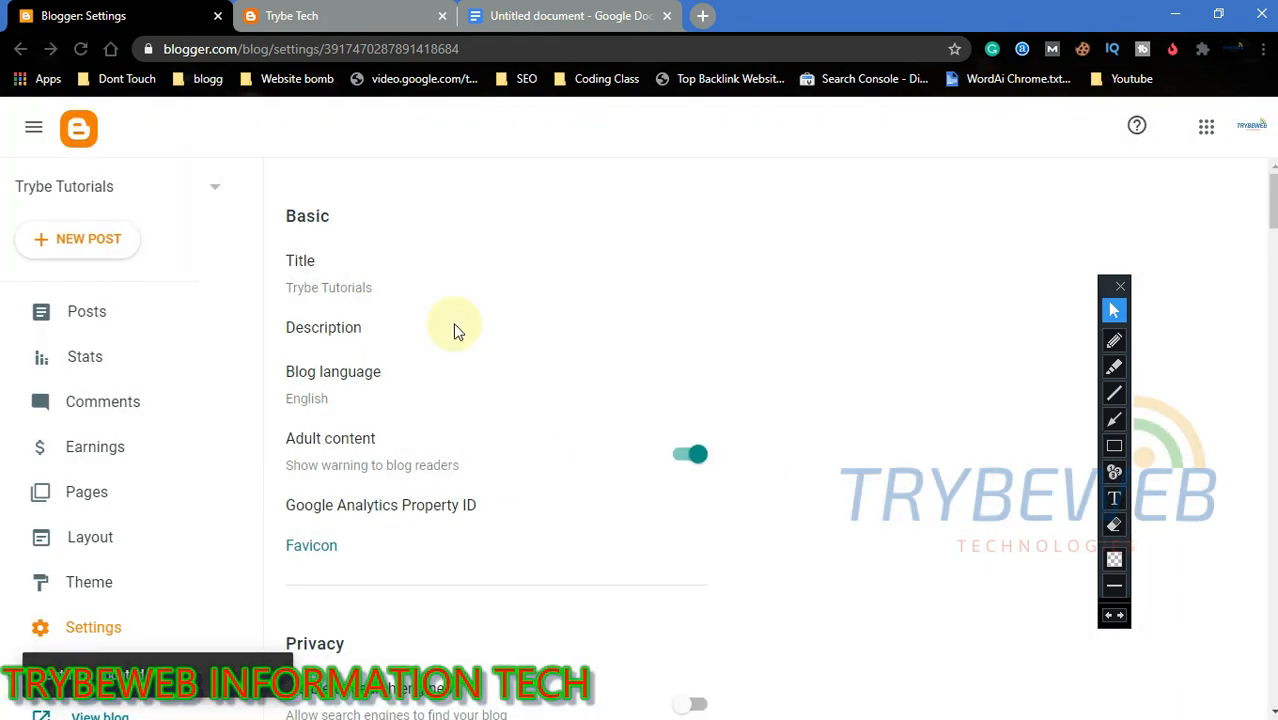
Point a red arrow at the Description setting, undo it and return to the normal cursor
{"action": "left_click", "coordinate": [1113, 419]}
{"action": "mouse_move", "coordinate": [816, 352]}
{"action": "left_mouse_down"}
{"action": "mouse_move", "coordinate": [573, 371]}
{"action": "mouse_move", "coordinate": [384, 325]}
{"action": "left_mouse_up"}
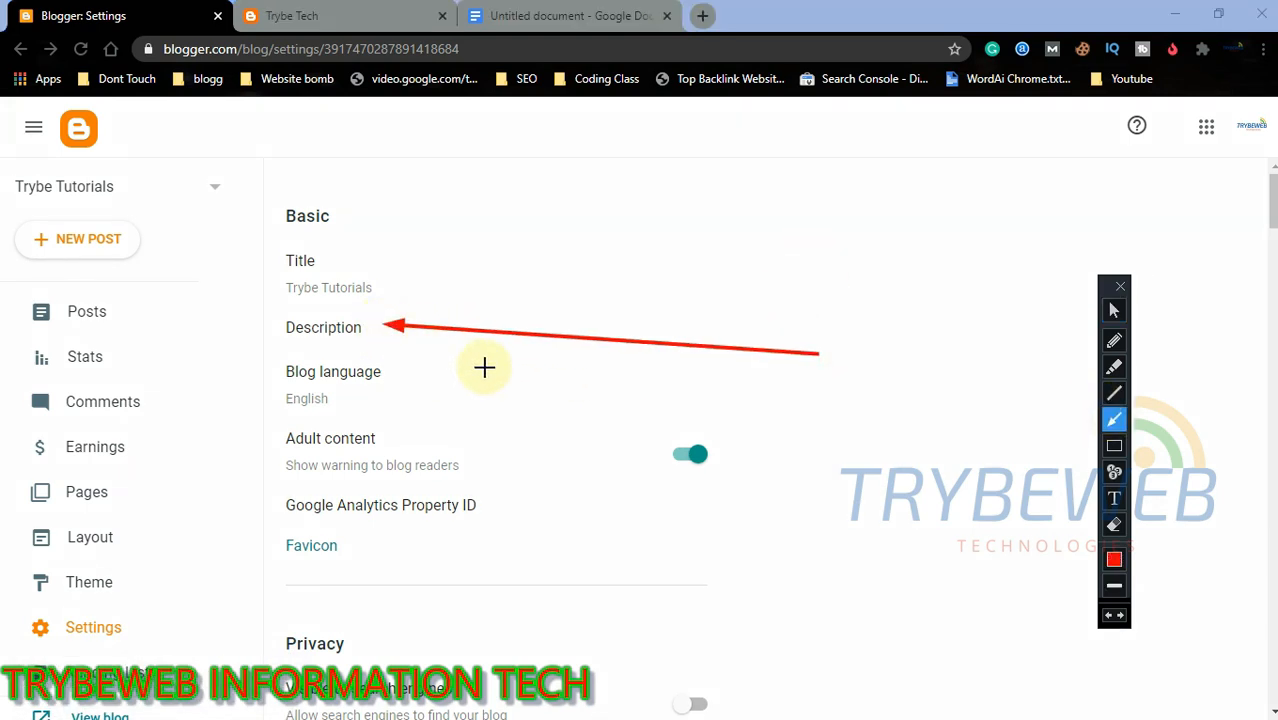
{"action": "key", "text": "ctrl+z"}
{"action": "left_click", "coordinate": [1114, 310]}
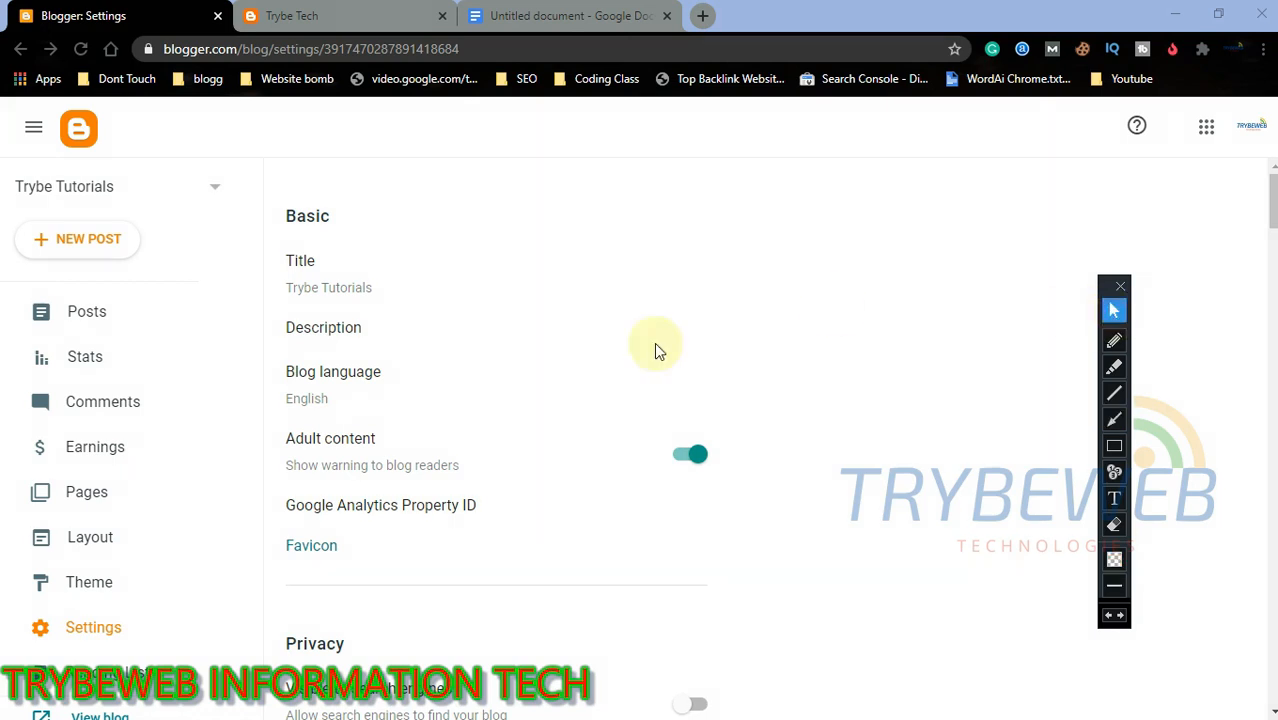
Open the blog's Description setting for editing and draw a red rectangle around its character counter
{"action": "left_click", "coordinate": [338, 335]}
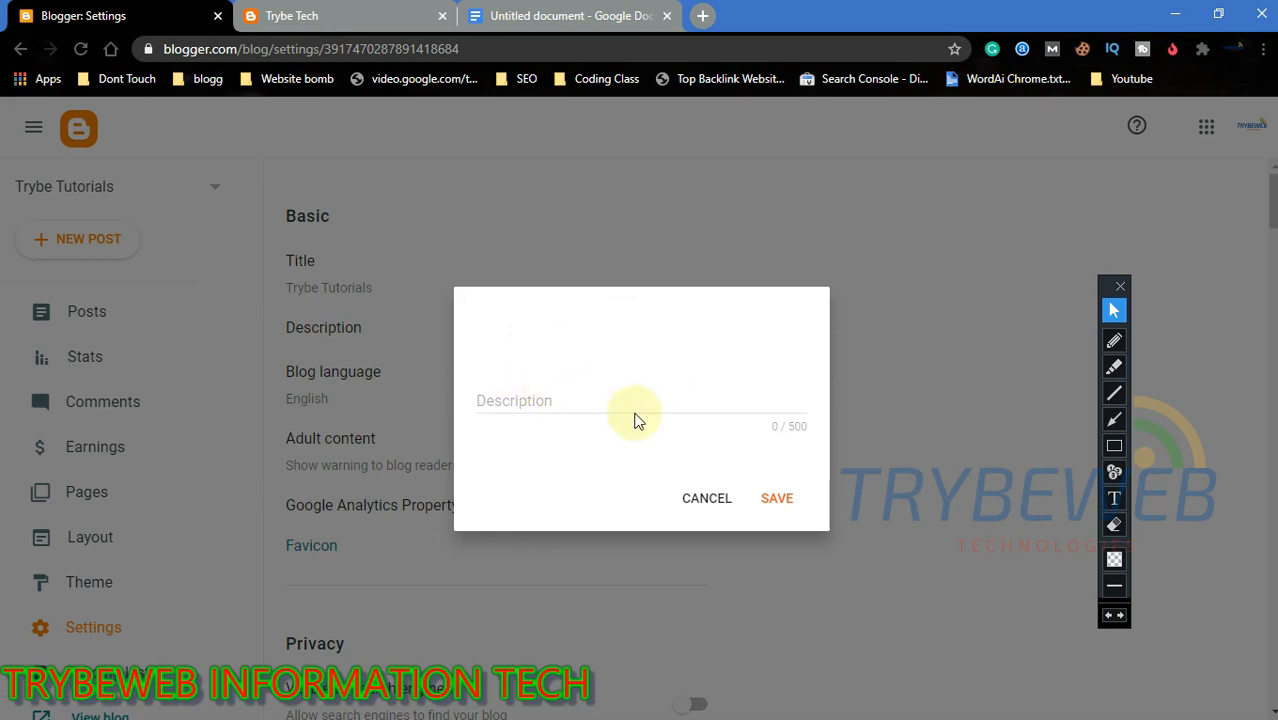
{"action": "left_click", "coordinate": [1114, 445]}
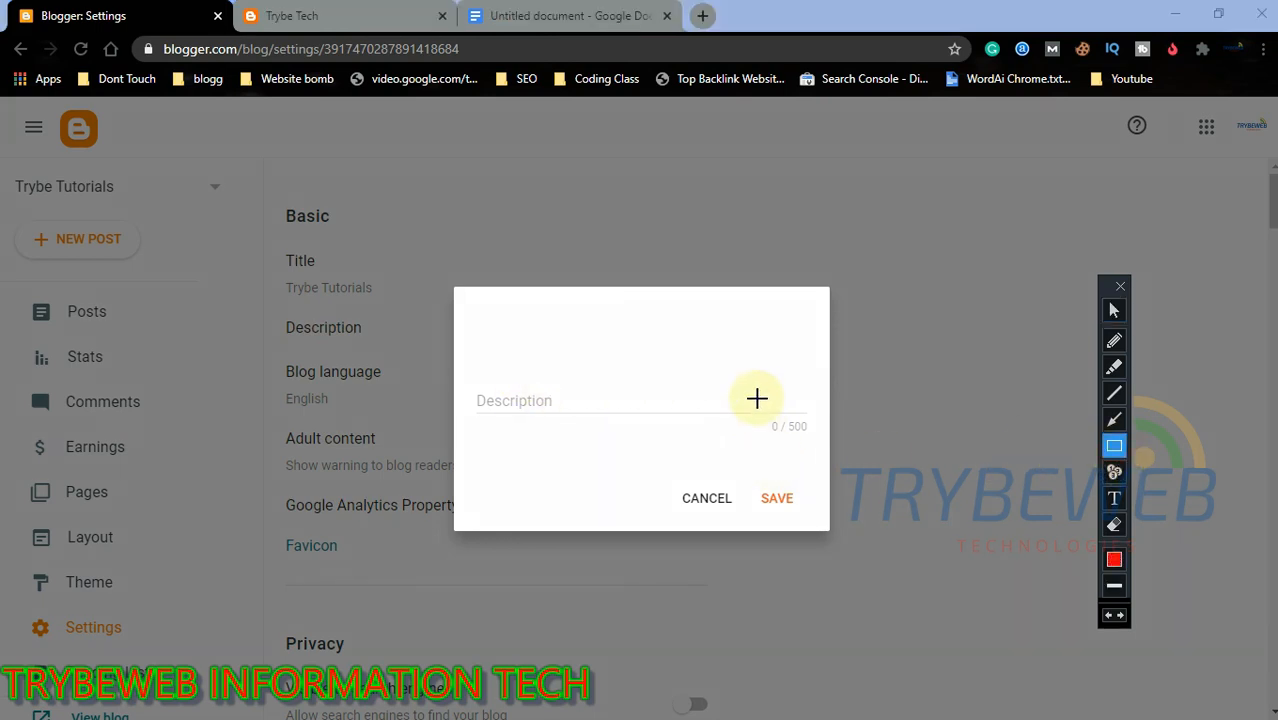
{"action": "left_click_drag", "start_coordinate": [761, 411], "coordinate": [818, 438]}
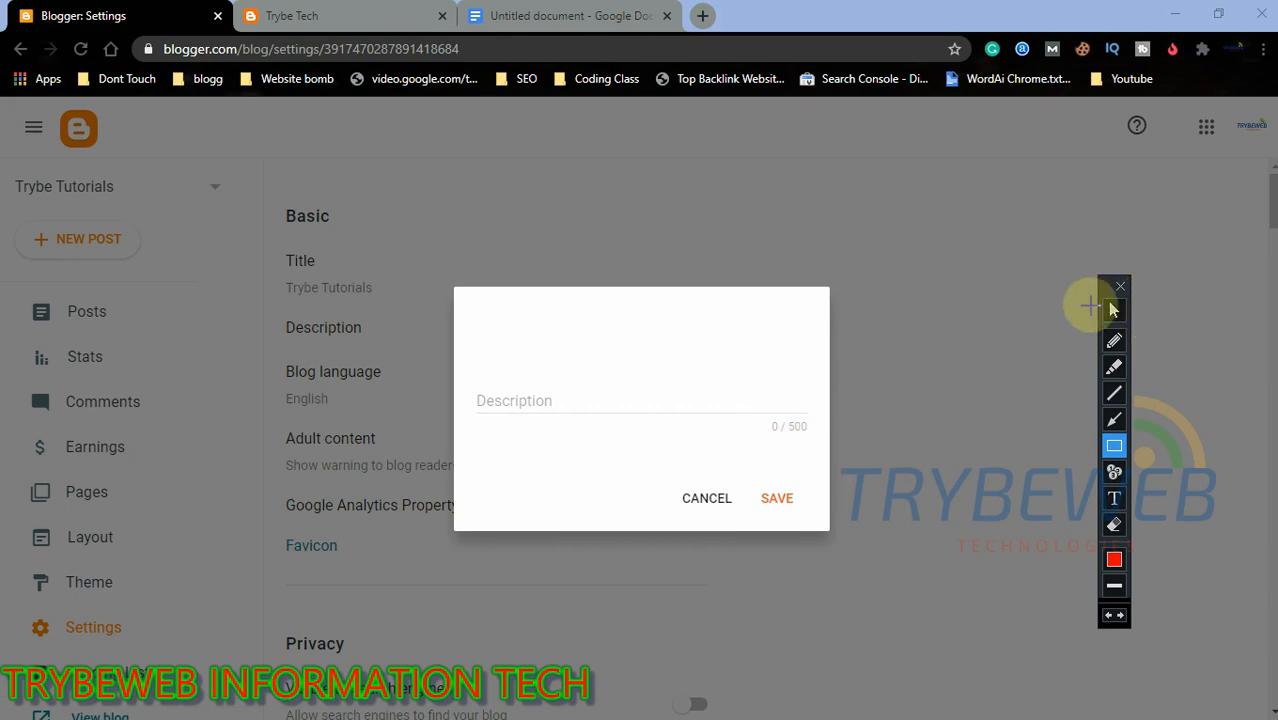
{"action": "left_click", "coordinate": [1113, 312]}
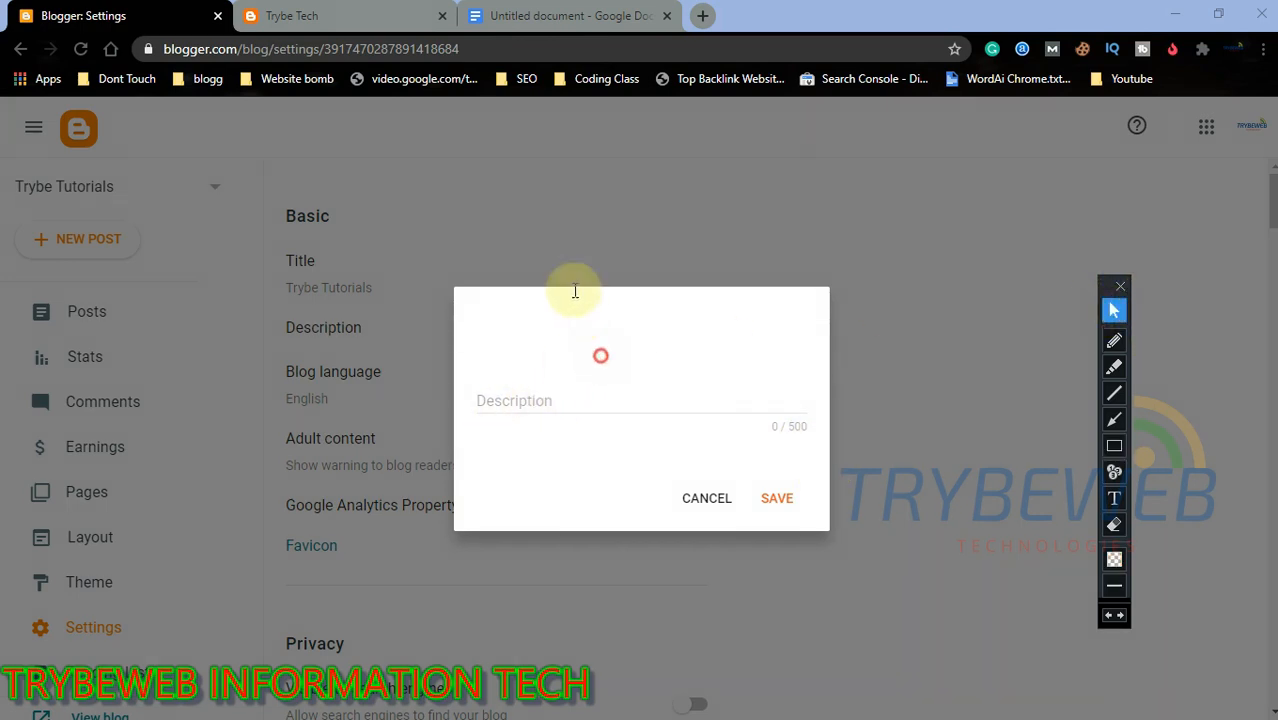
Switch to the untitled Google Docs document and select the paragraph under the BLOG'S DESCRIPTION heading
{"action": "left_click", "coordinate": [578, 12]}
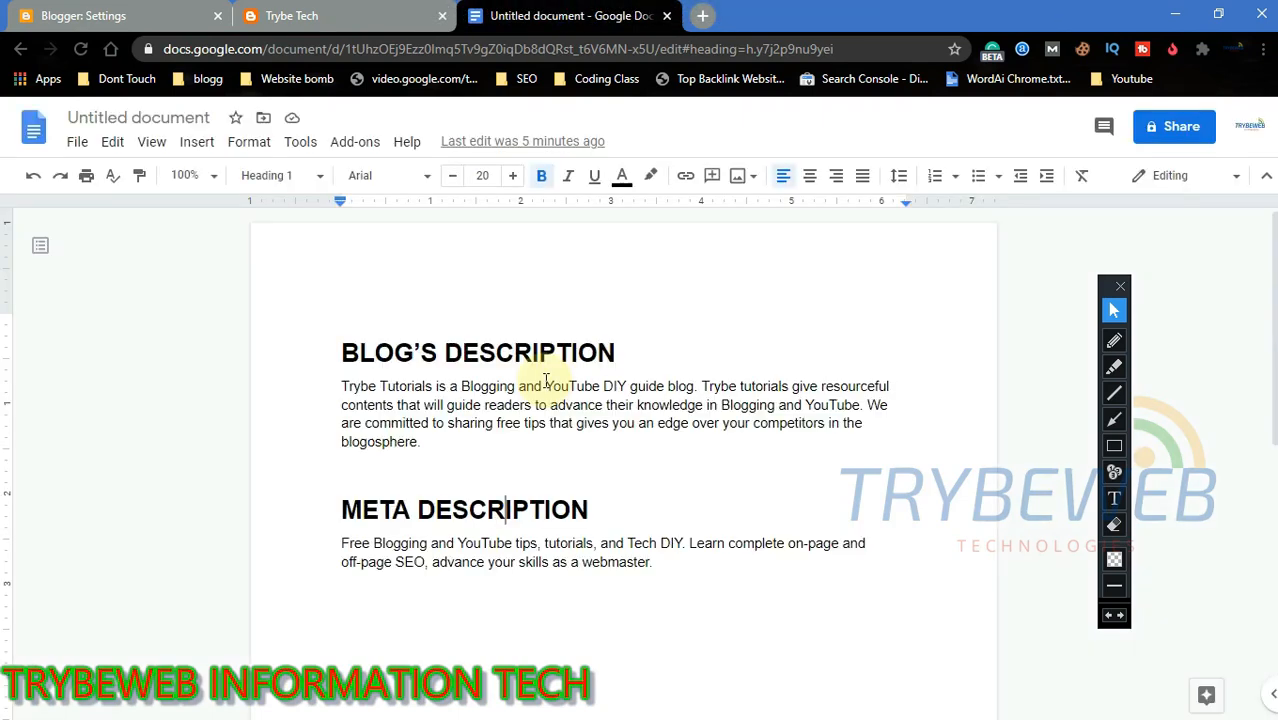
{"action": "left_click_drag", "start_coordinate": [342, 352], "coordinate": [600, 361]}
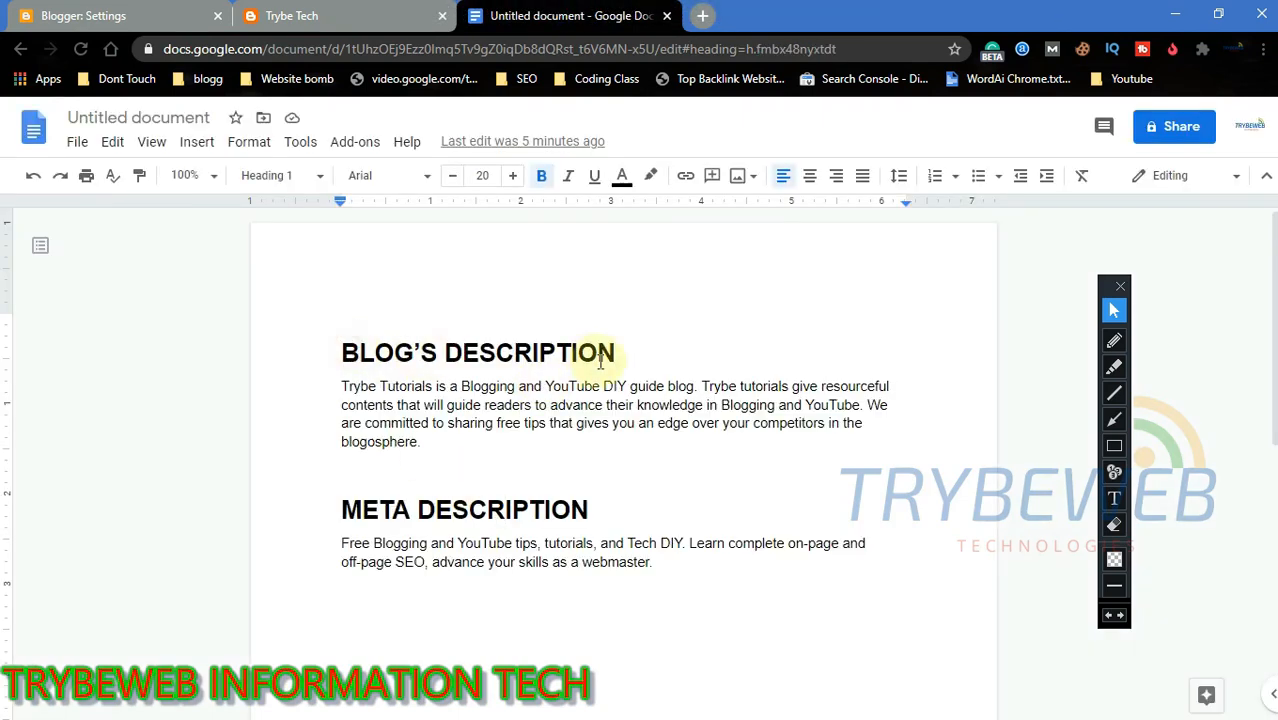
{"action": "left_click", "coordinate": [718, 405]}
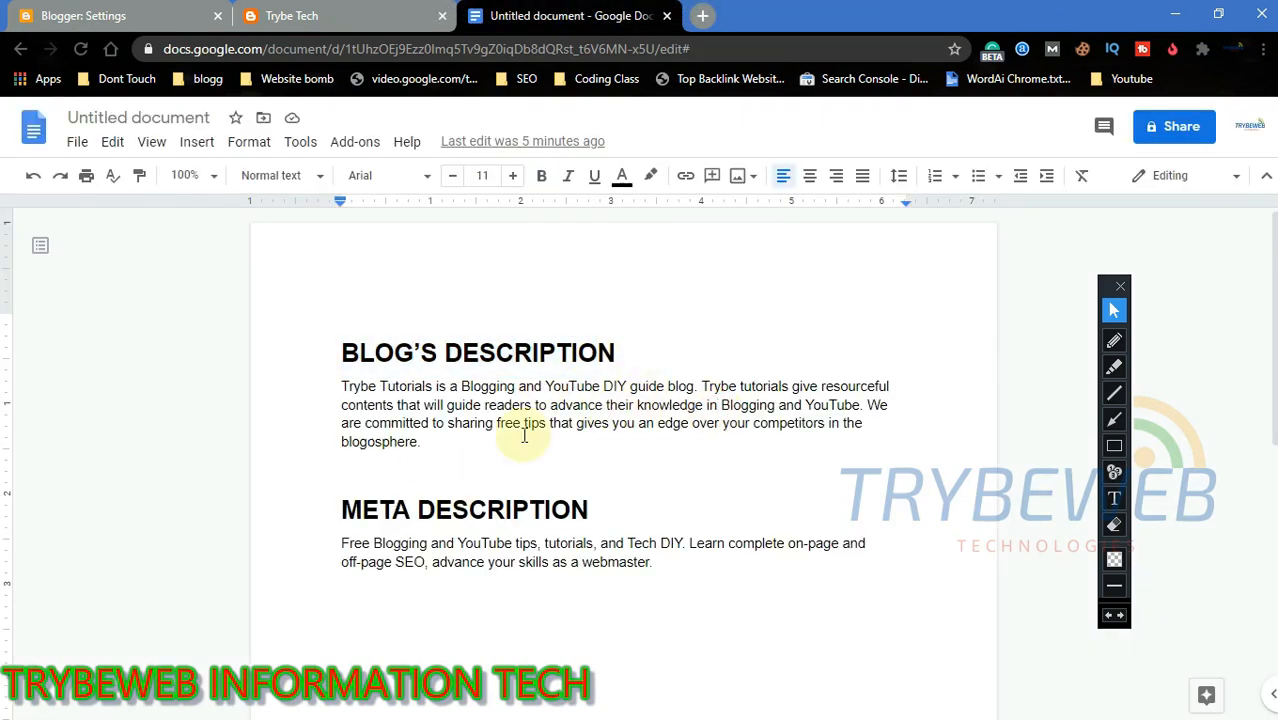
{"action": "left_click_drag", "start_coordinate": [428, 445], "coordinate": [343, 392]}
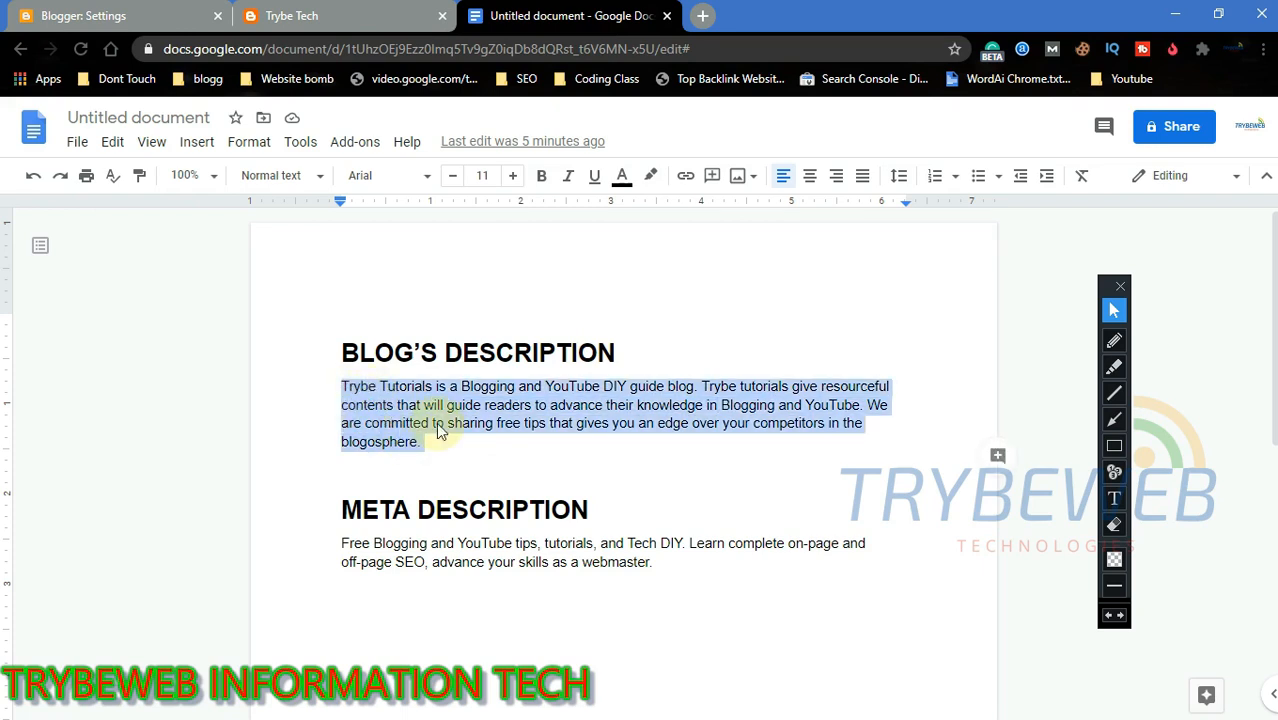
Check the word count of the selected paragraph, boxing its word and character figures in red
{"action": "key", "text": "ctrl+shift+c"}
{"action": "left_click", "coordinate": [1112, 443]}
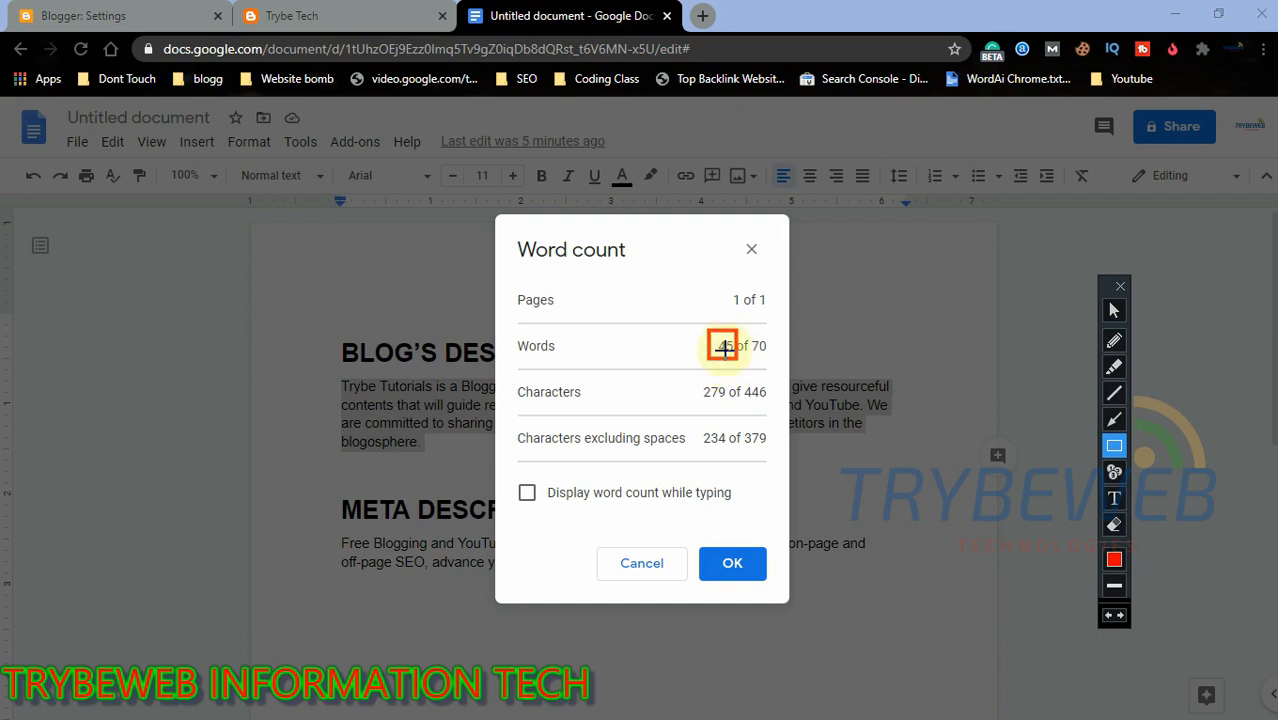
{"action": "left_click_drag", "start_coordinate": [694, 381], "coordinate": [741, 411]}
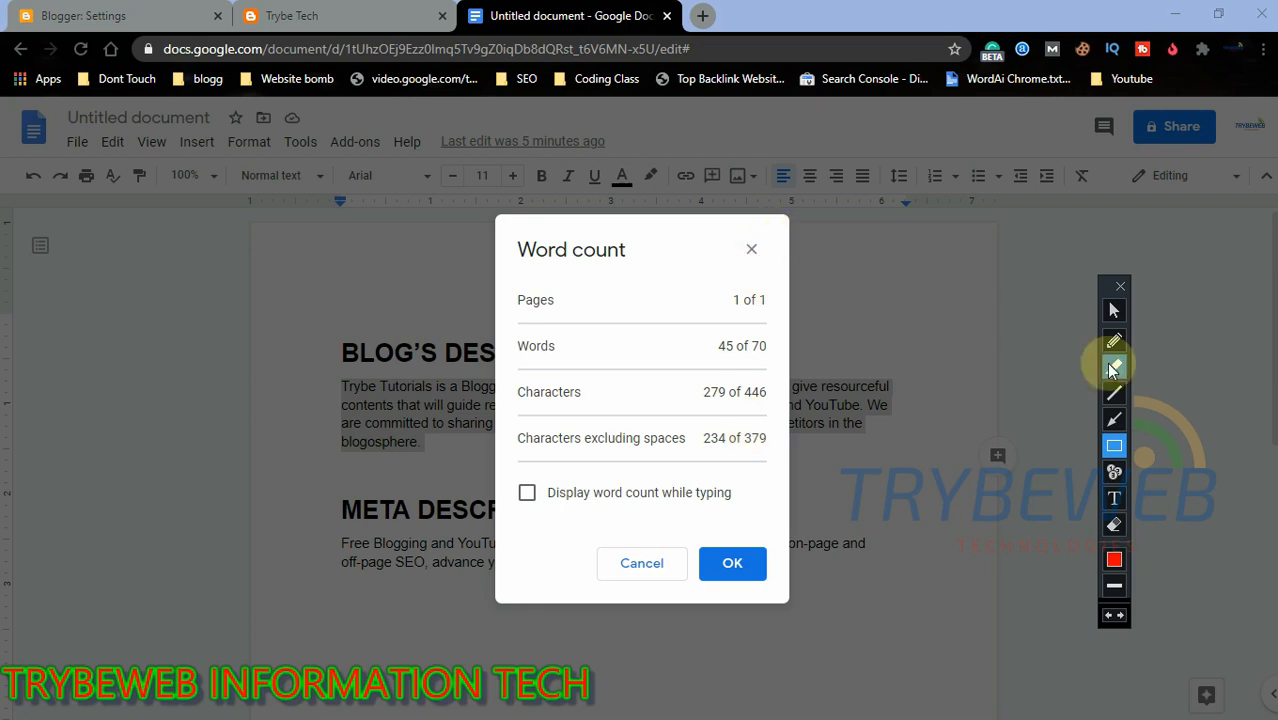
{"action": "left_click", "coordinate": [1114, 311]}
{"action": "left_click", "coordinate": [759, 251]}
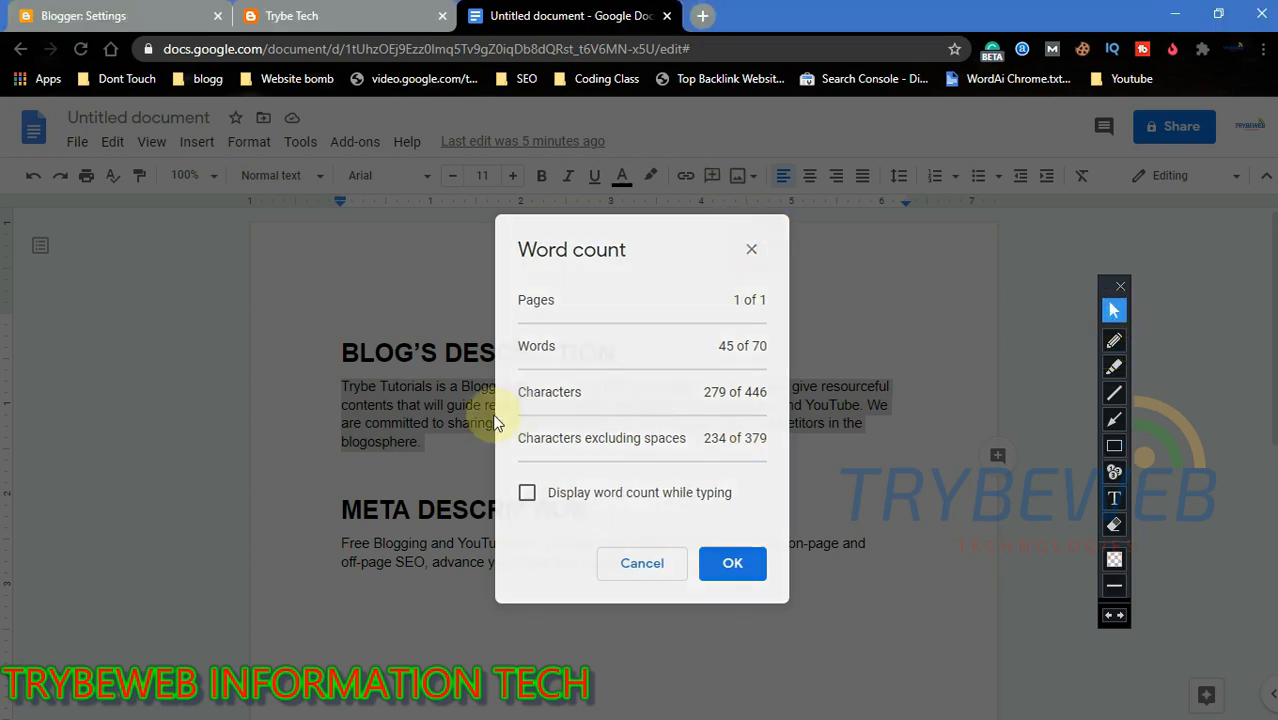
Copy the selected blog description paragraph and paste it into the blog's Description field in the Blogger settings
{"action": "right_click", "coordinate": [414, 428]}
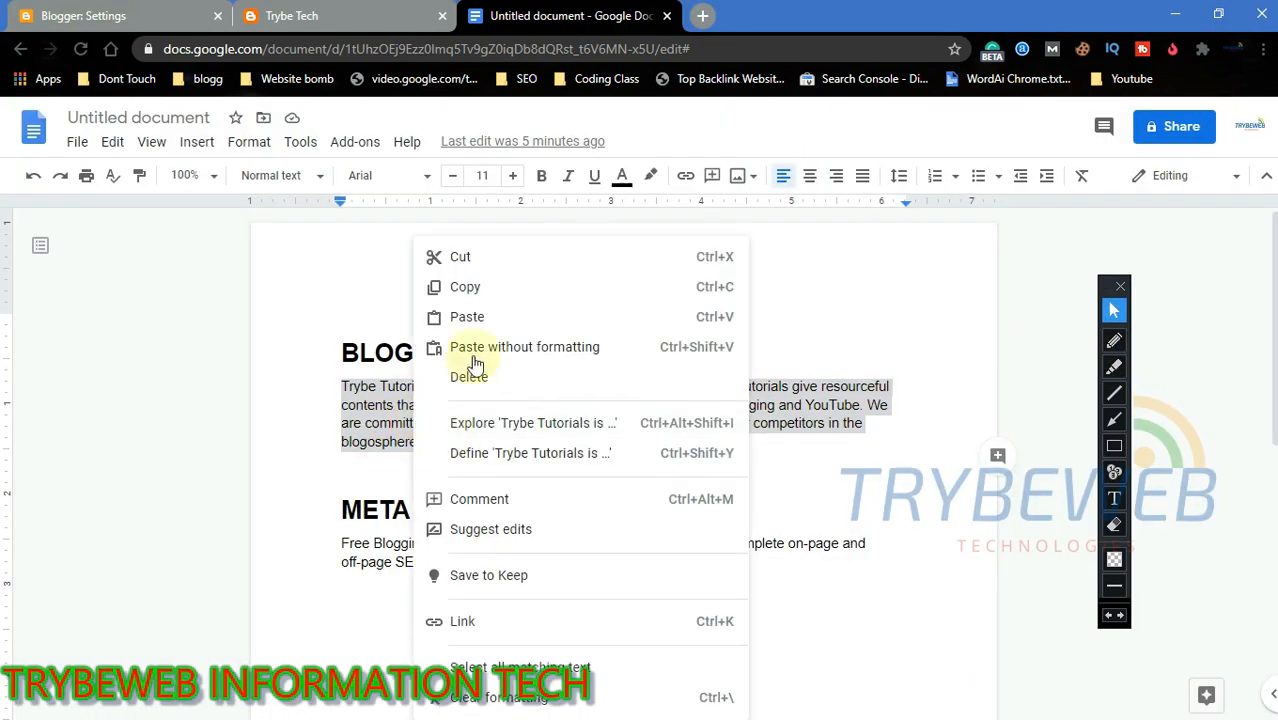
{"action": "left_click", "coordinate": [466, 287]}
{"action": "left_click", "coordinate": [300, 15]}
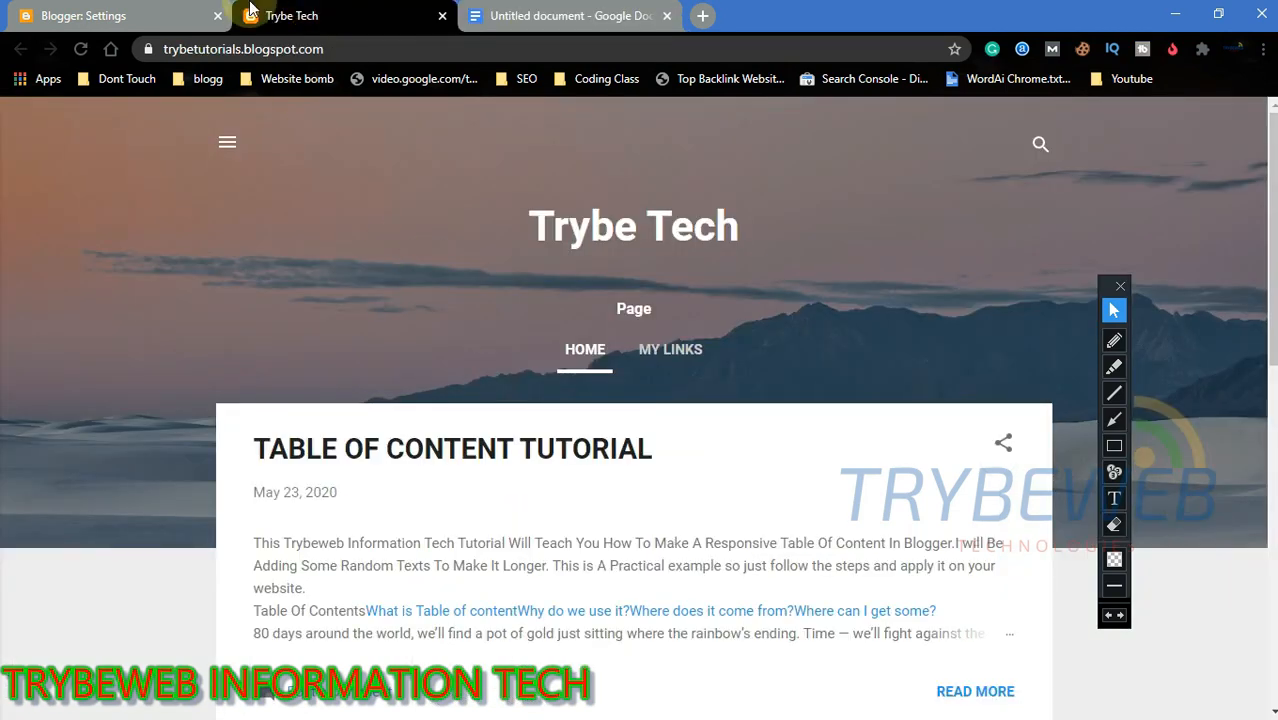
{"action": "left_click", "coordinate": [140, 12]}
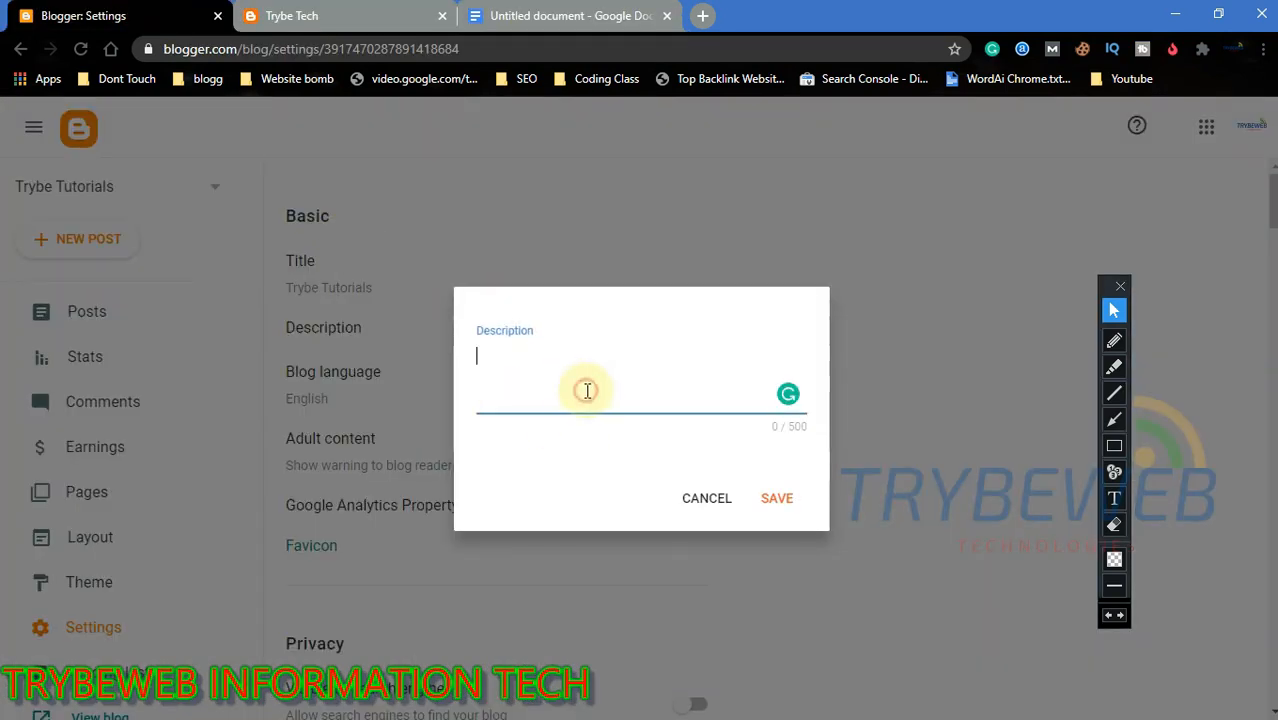
{"action": "key", "text": "ctrl+v"}
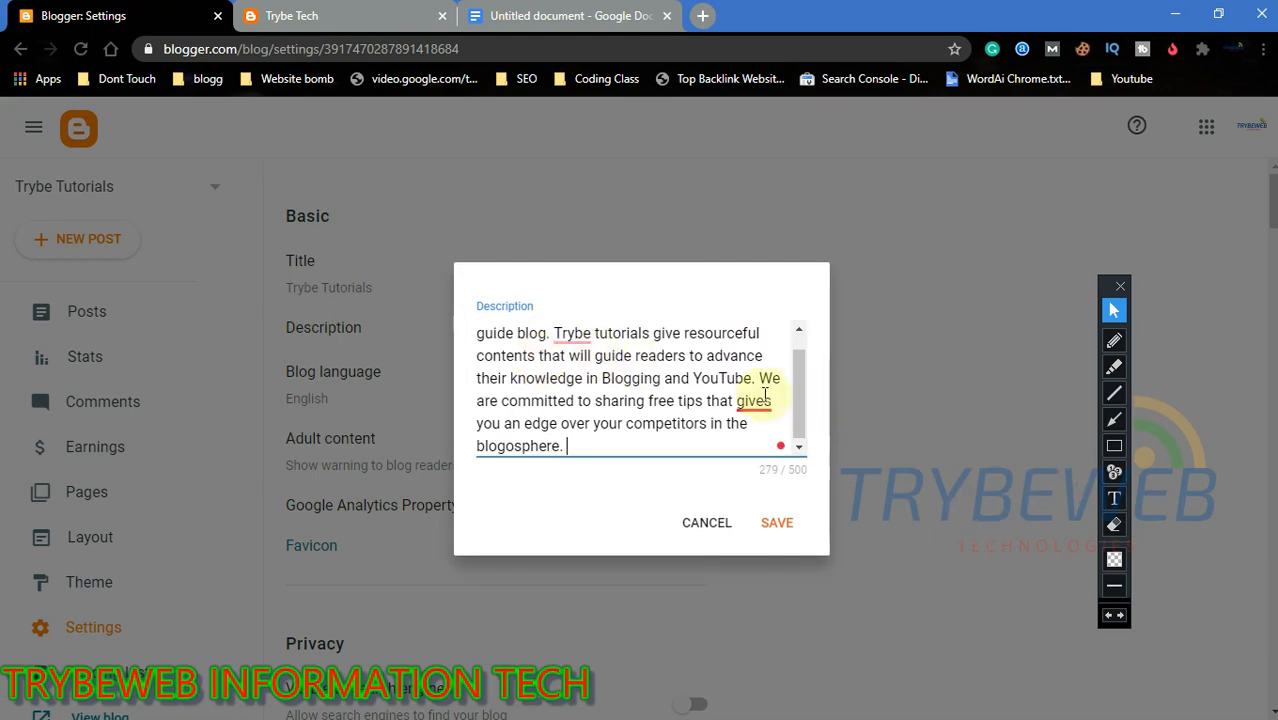
Correct "gives" to "give" in the description and add the flagged word "Trybe" to the Grammarly dictionary, dismissing the sign-in popup
{"action": "mouse_move", "coordinate": [765, 394]}
{"action": "left_click", "coordinate": [833, 452]}
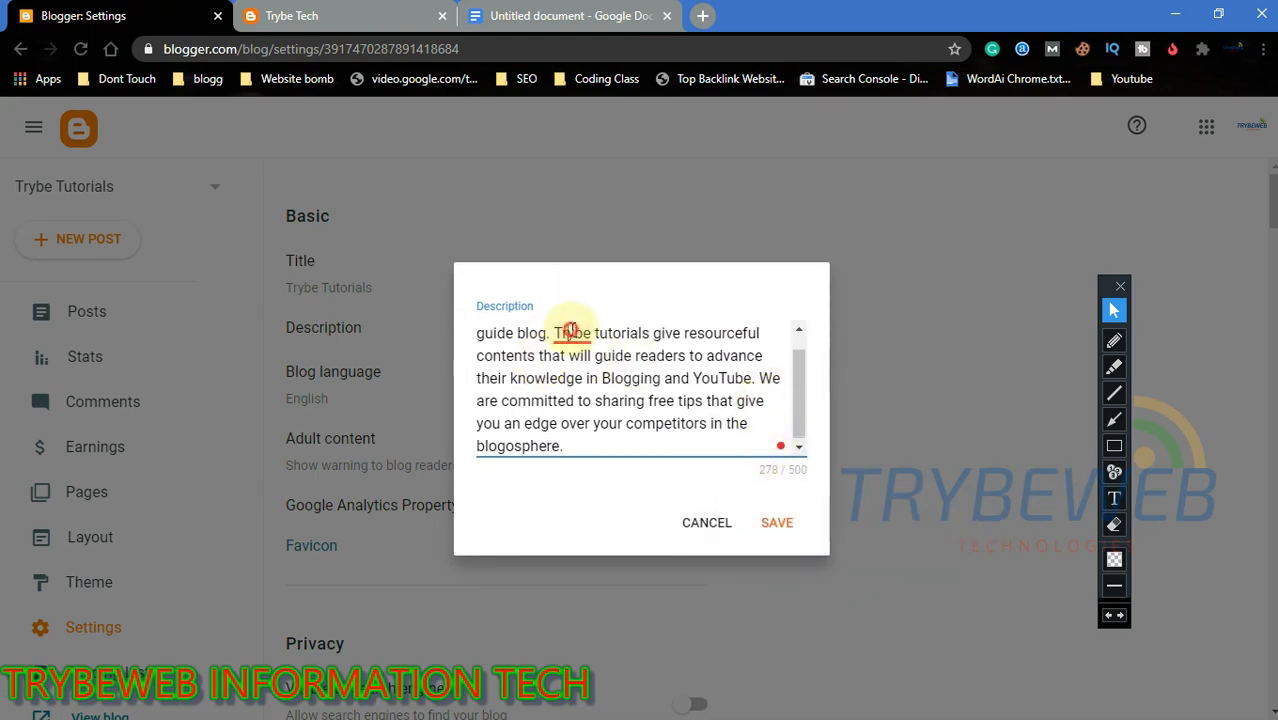
{"action": "mouse_move", "coordinate": [570, 331]}
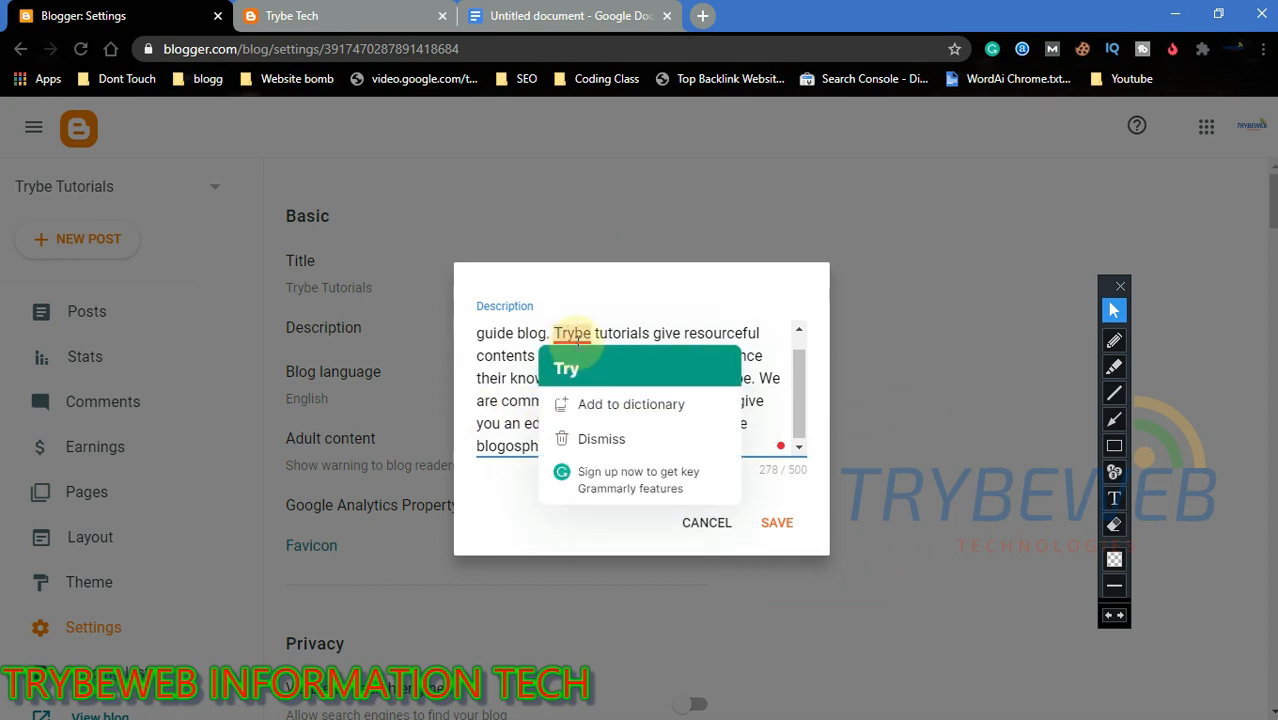
{"action": "left_click", "coordinate": [596, 416]}
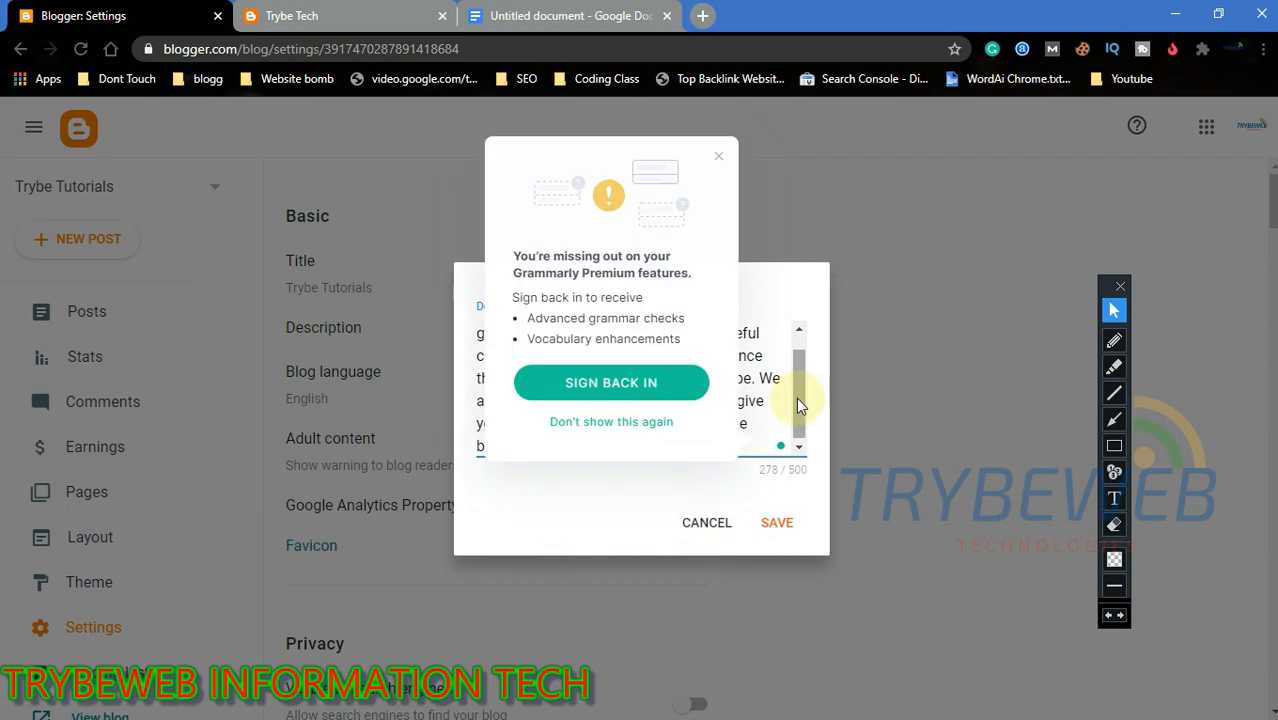
{"action": "left_click", "coordinate": [716, 162]}
{"action": "left_click_drag", "start_coordinate": [796, 375], "coordinate": [792, 310]}
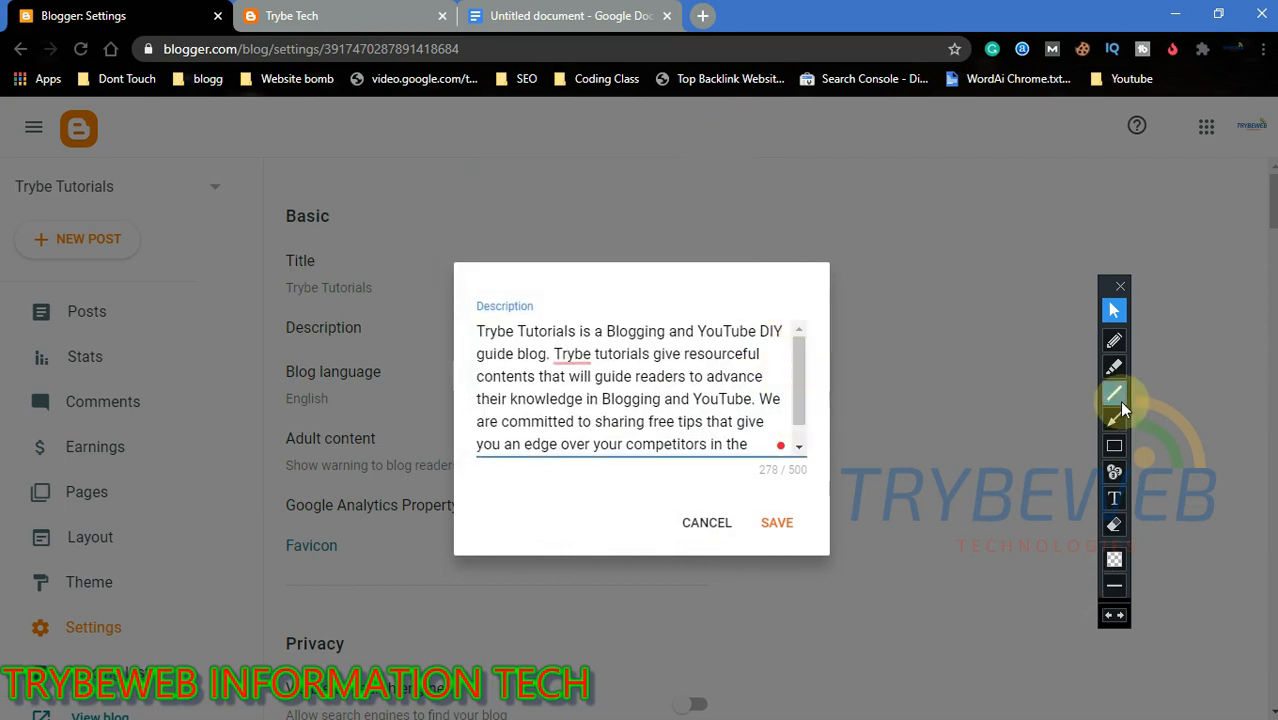
Mark the description's character counter with a temporary red rectangle and save the description
{"action": "left_click", "coordinate": [1114, 445]}
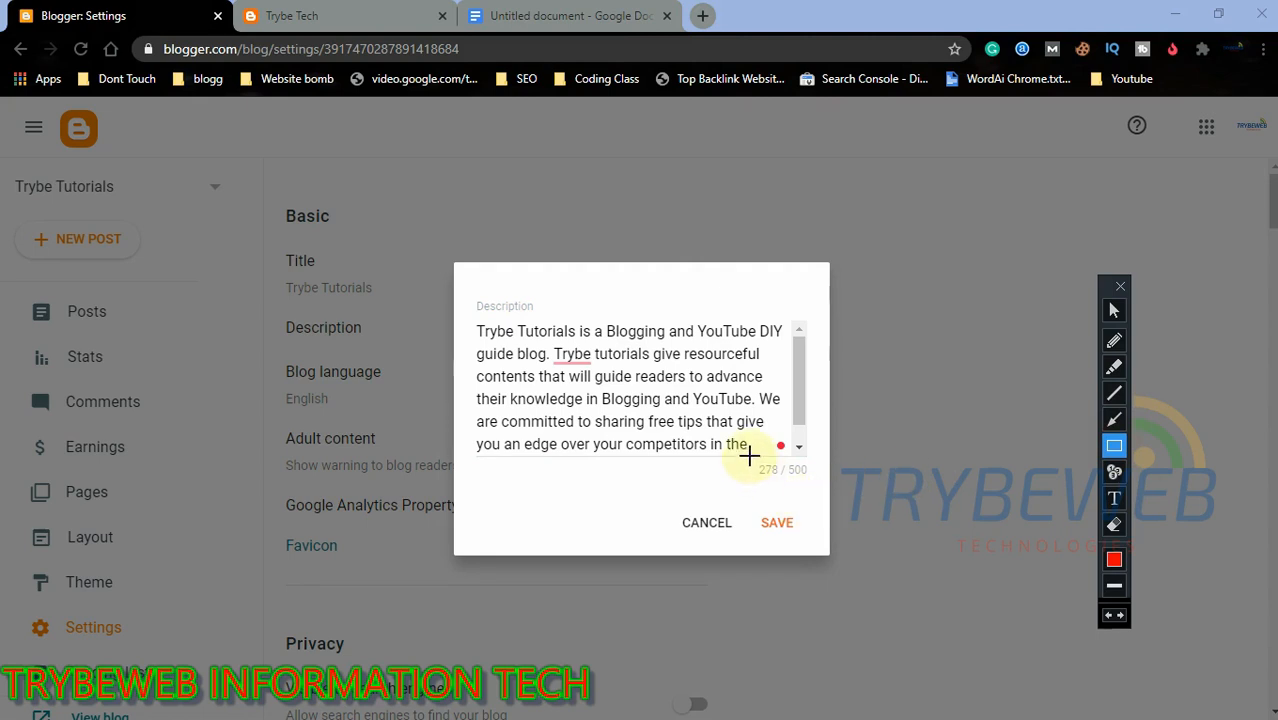
{"action": "left_click_drag", "start_coordinate": [750, 456], "coordinate": [812, 482]}
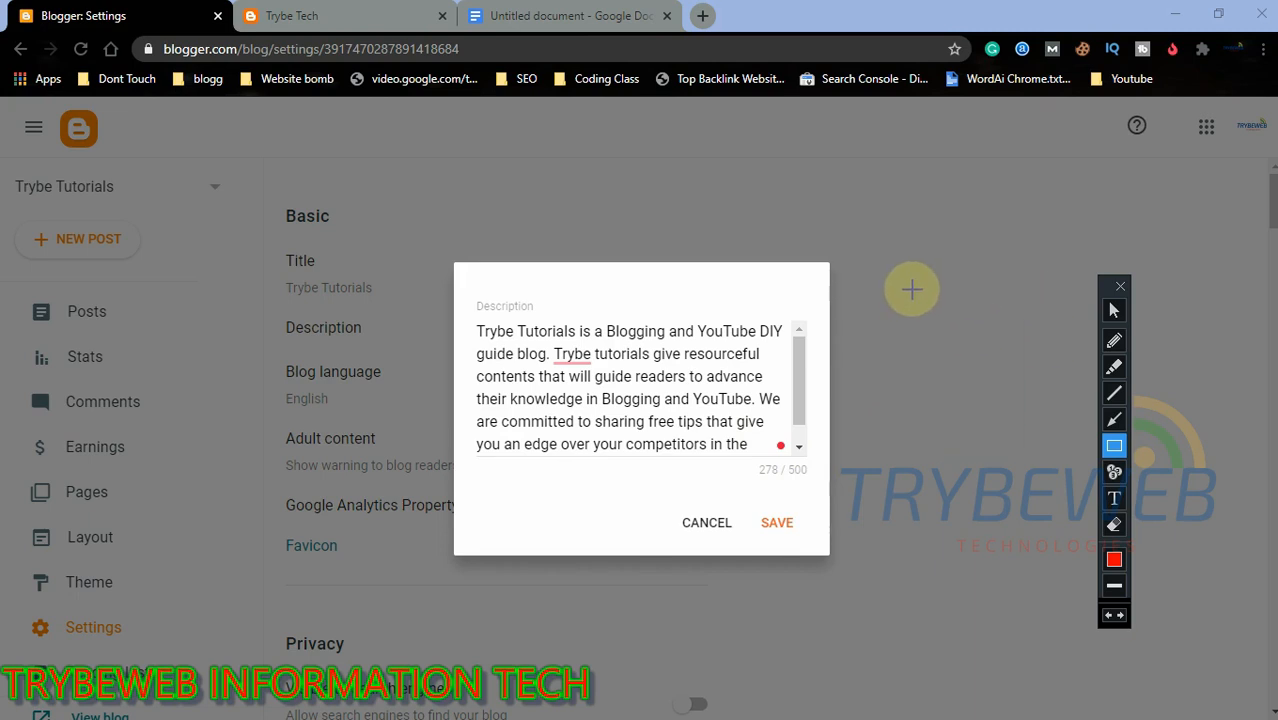
{"action": "left_click", "coordinate": [1114, 311]}
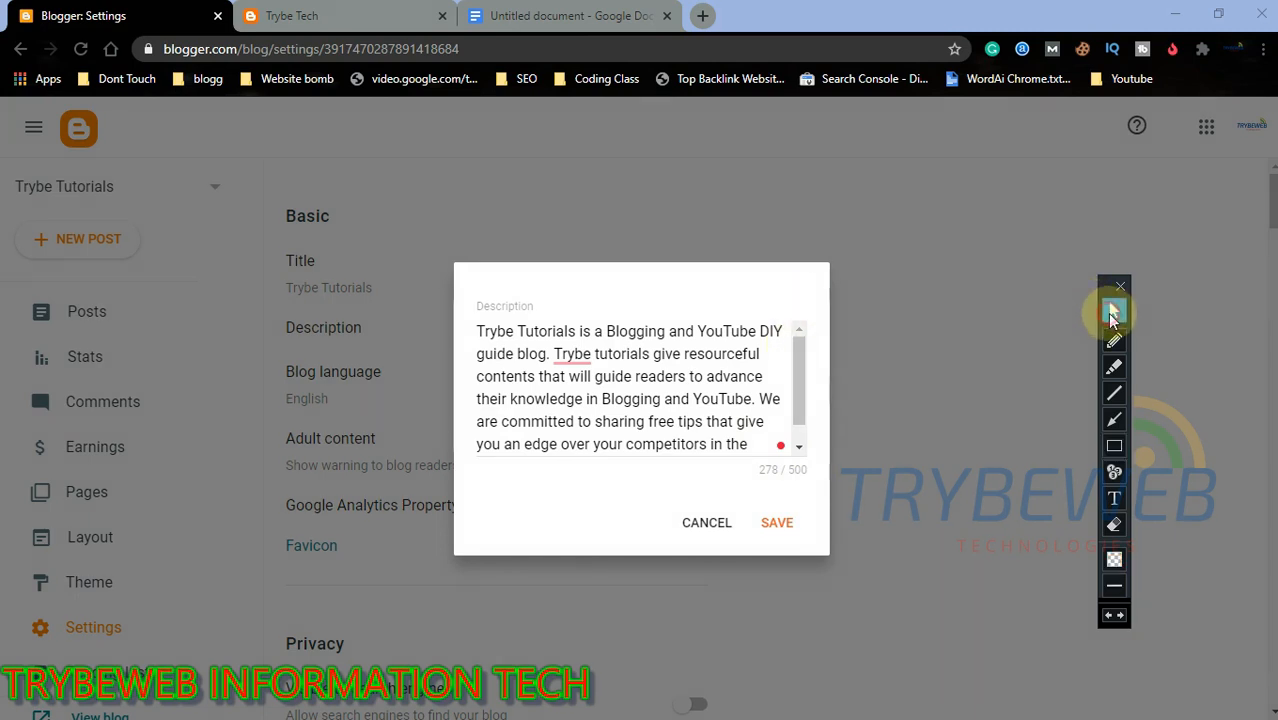
{"action": "left_click", "coordinate": [776, 524]}
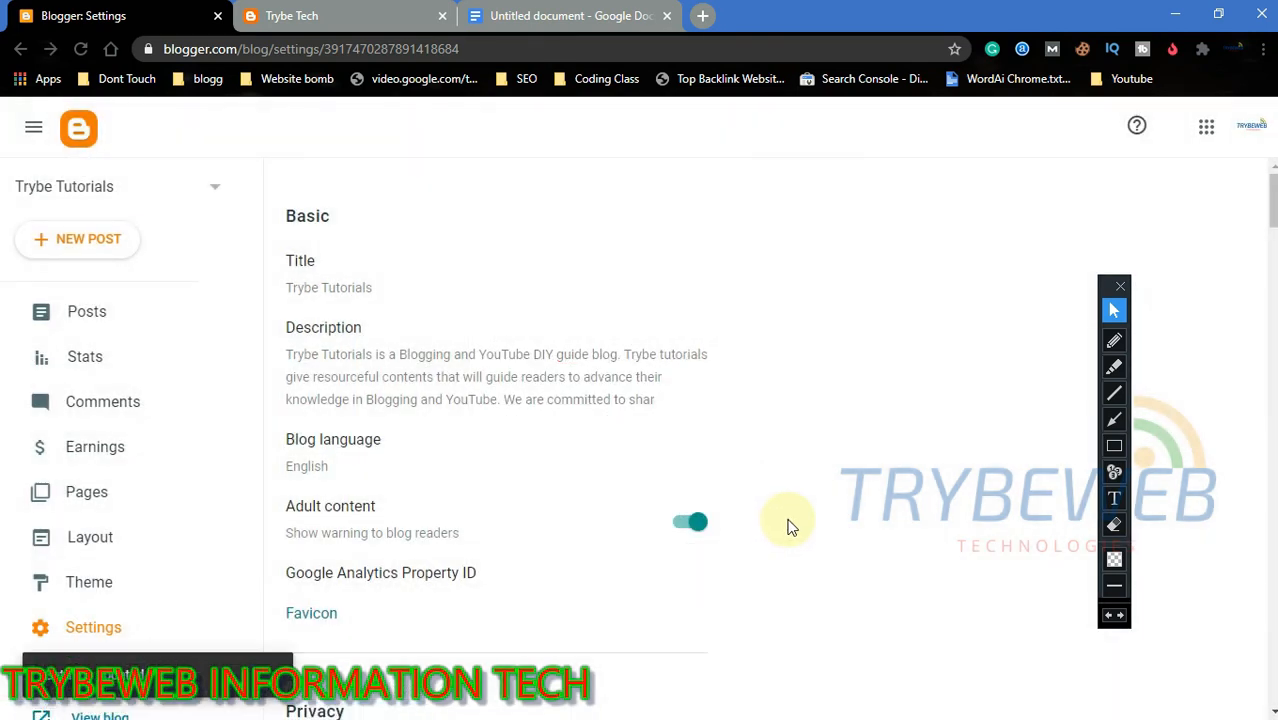
Draw a red rectangle around the saved Description setting, undo it and return to the normal cursor
{"action": "left_click", "coordinate": [1114, 445]}
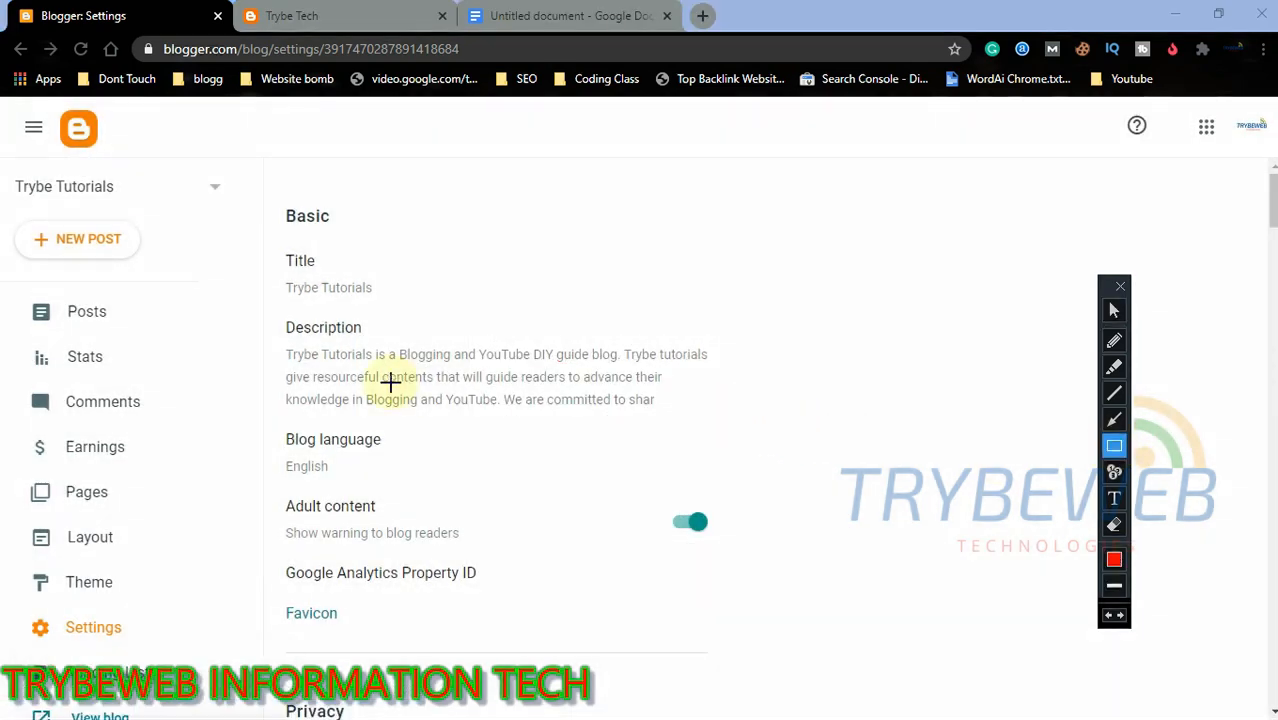
{"action": "mouse_move", "coordinate": [277, 318]}
{"action": "left_mouse_down"}
{"action": "mouse_move", "coordinate": [442, 391]}
{"action": "mouse_move", "coordinate": [744, 430]}
{"action": "left_mouse_up"}
{"action": "key", "text": "ctrl+z"}
{"action": "left_click", "coordinate": [1114, 310]}
Point a red arrow at the Blog language setting, undo it and return to the normal cursor
{"action": "scroll", "coordinate": [1187, 279], "scroll_direction": "down", "scroll_amount": 3}
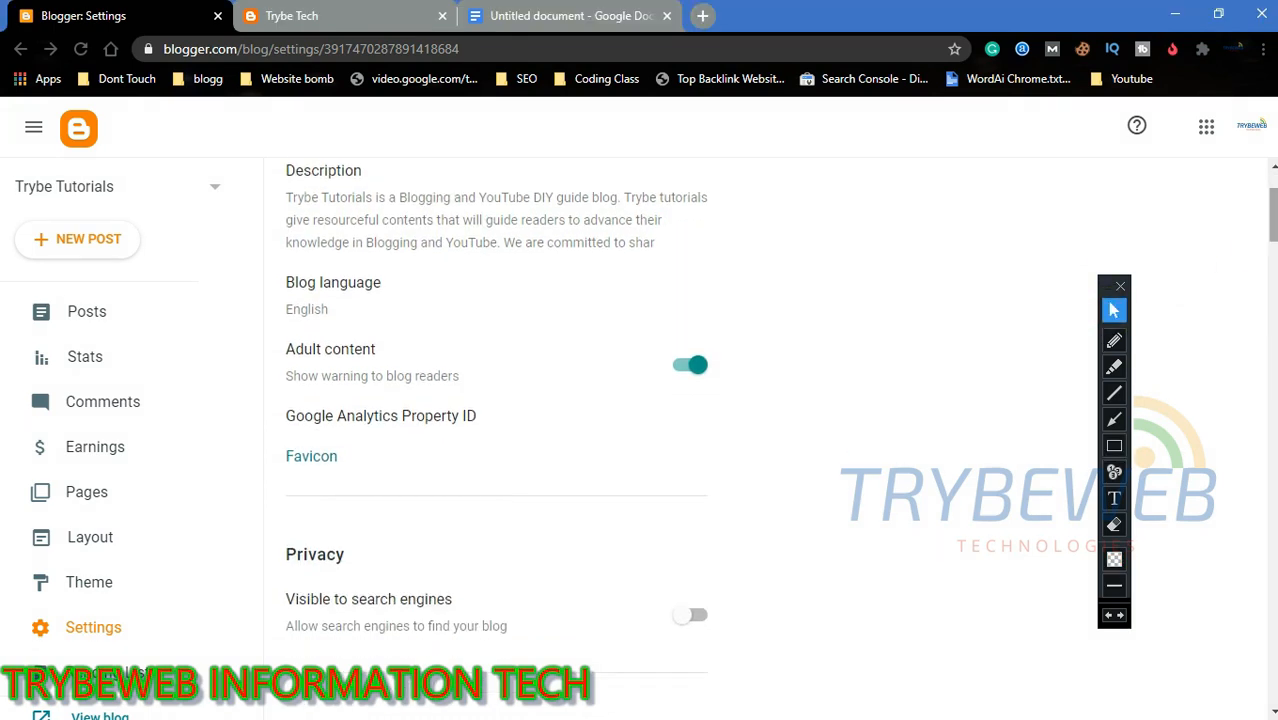
{"action": "left_click", "coordinate": [1114, 419]}
{"action": "left_click_drag", "start_coordinate": [775, 289], "coordinate": [395, 290]}
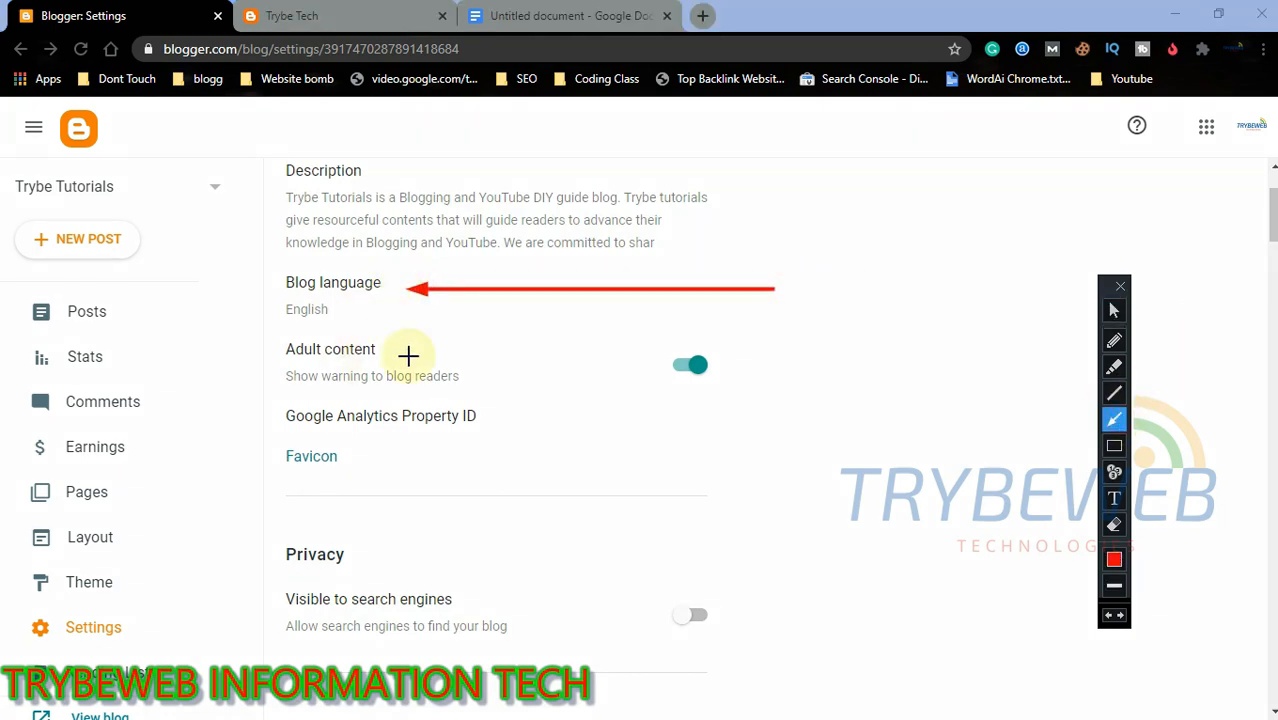
{"action": "key", "text": "ctrl+z"}
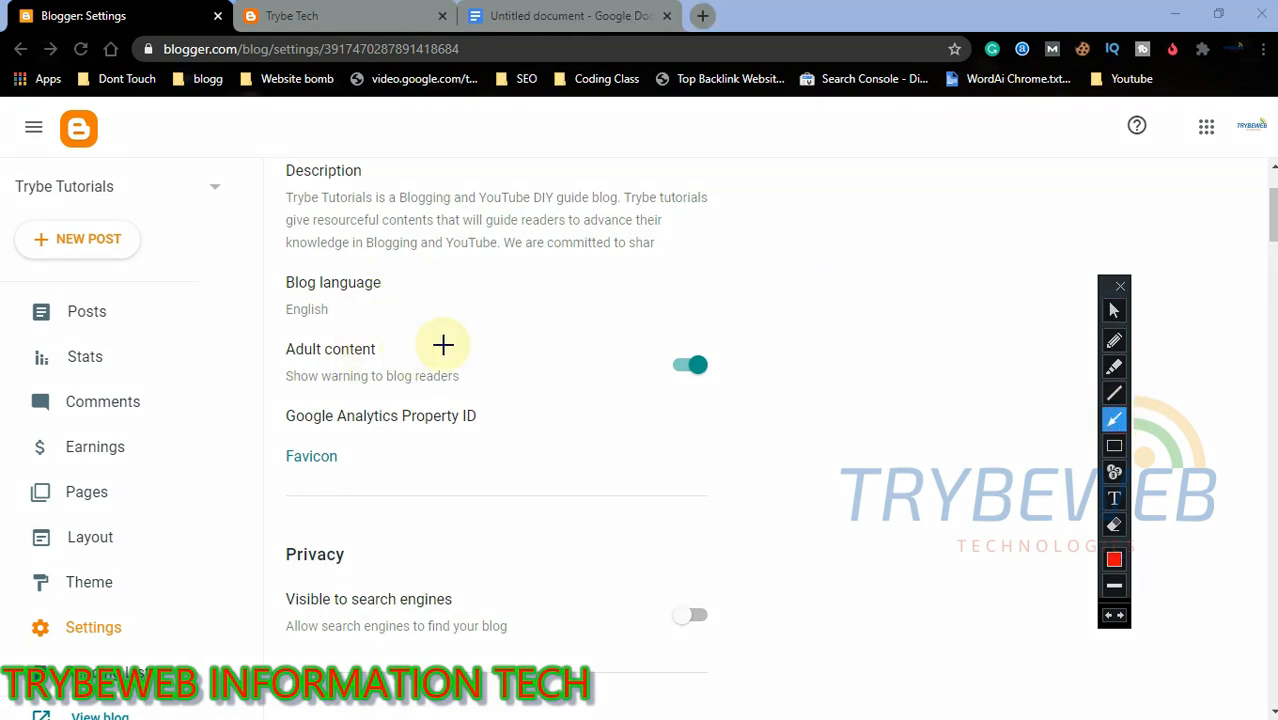
{"action": "left_click", "coordinate": [1114, 310]}
Look through the available blog languages, select English and save the Blog language setting
{"action": "left_click", "coordinate": [313, 310]}
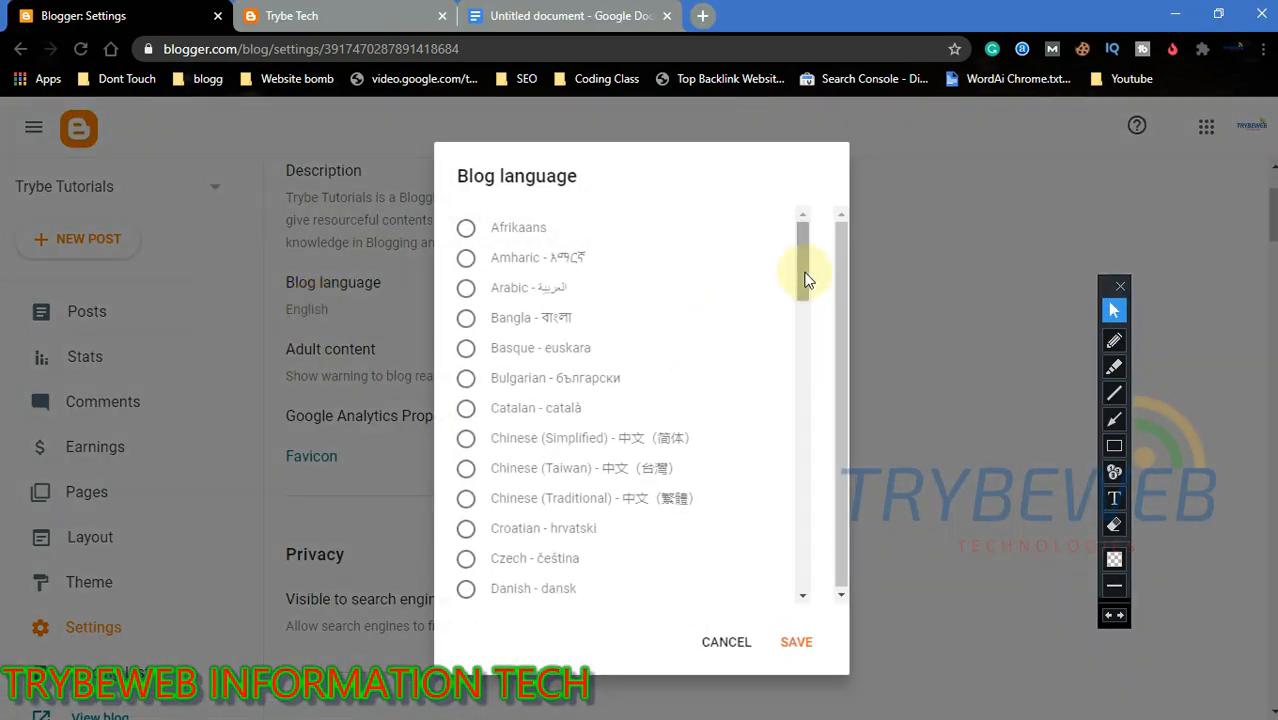
{"action": "left_click_drag", "start_coordinate": [806, 272], "coordinate": [812, 560]}
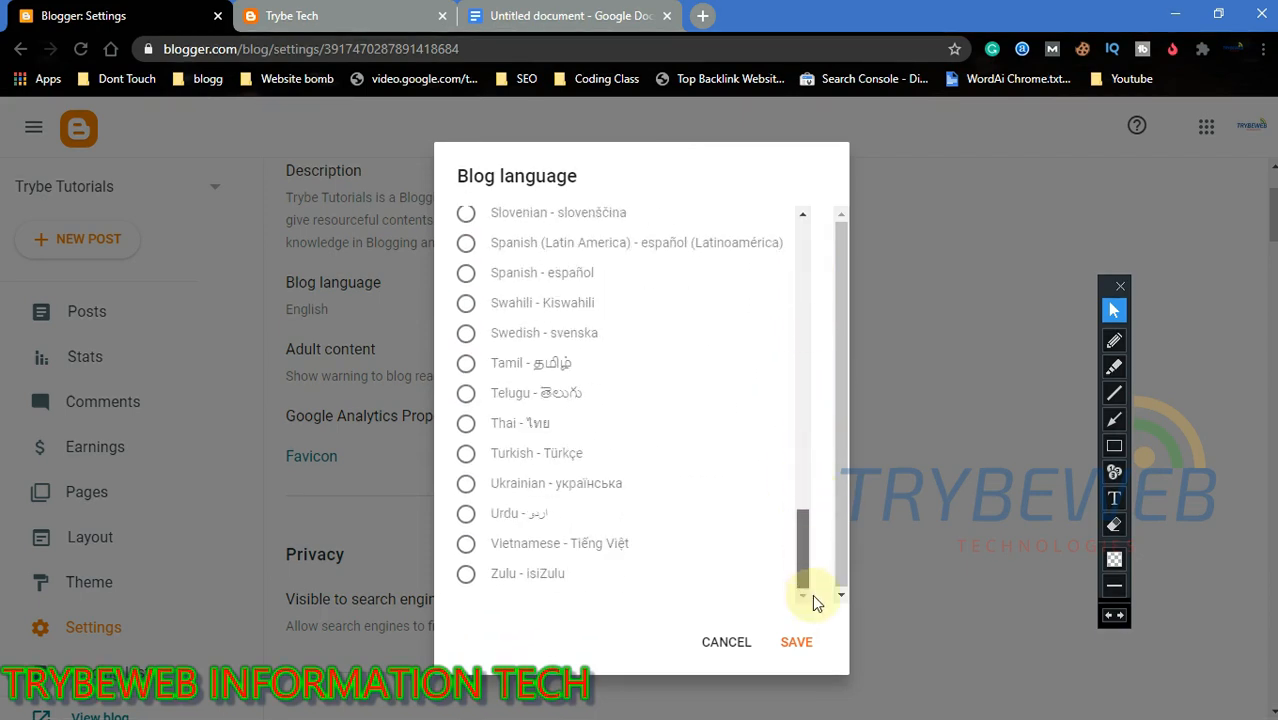
{"action": "left_click_drag", "start_coordinate": [807, 522], "coordinate": [765, 240]}
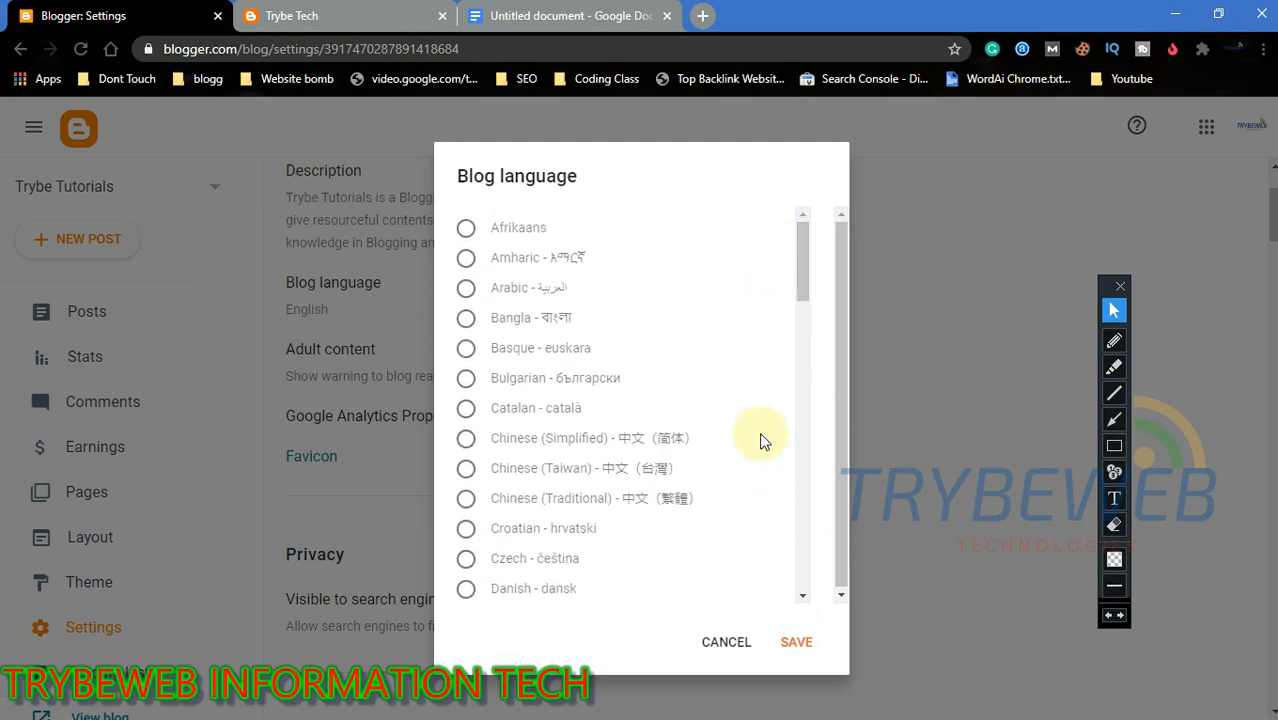
{"action": "left_click_drag", "start_coordinate": [808, 308], "coordinate": [808, 347]}
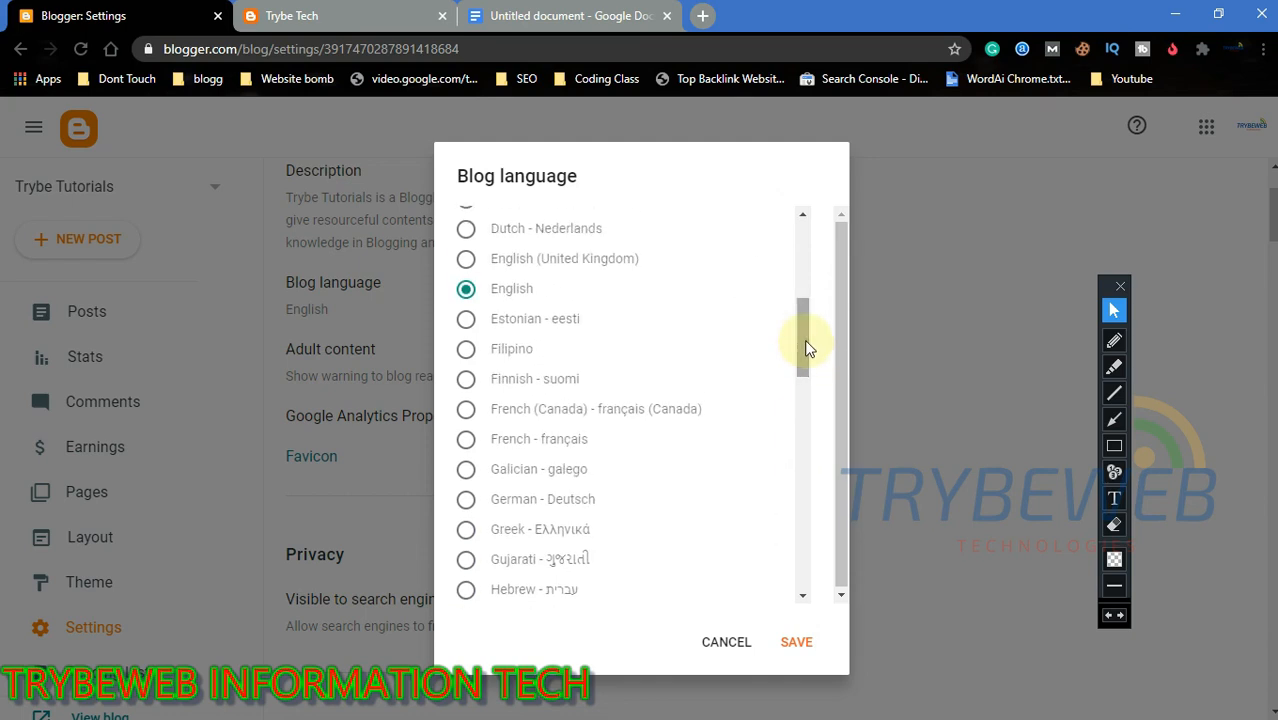
{"action": "left_click", "coordinate": [467, 320]}
{"action": "left_click", "coordinate": [466, 378]}
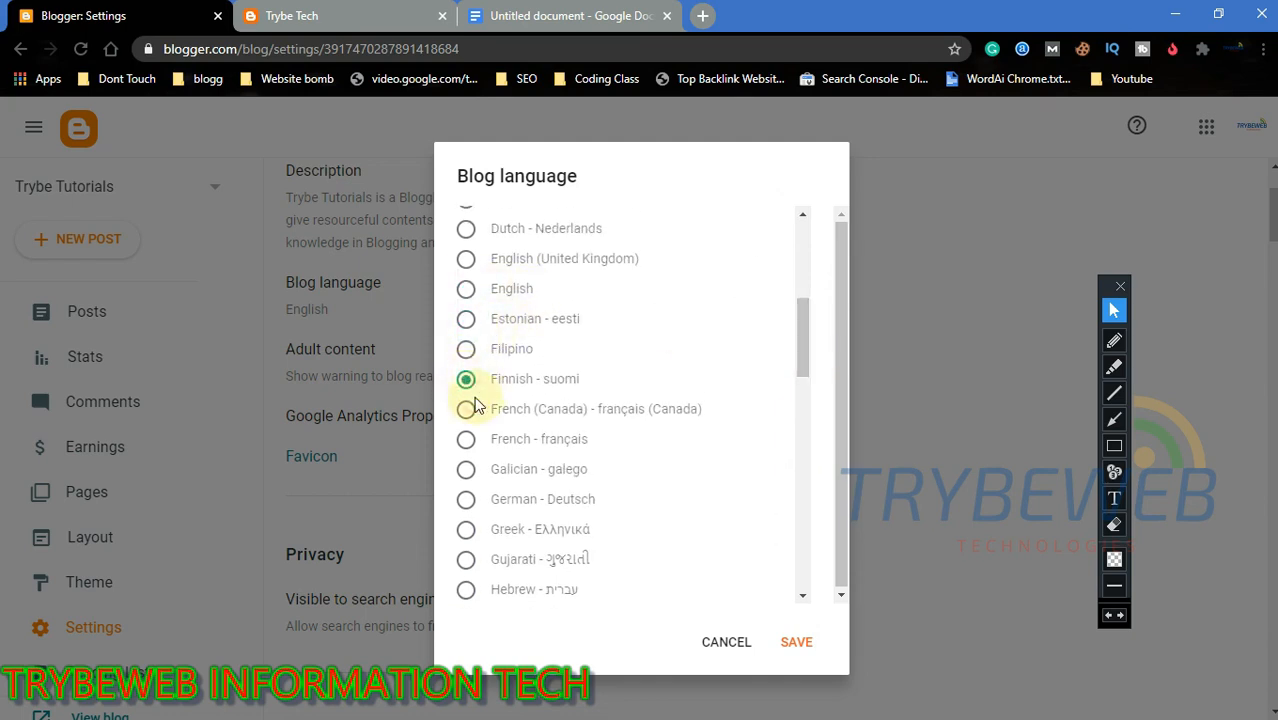
{"action": "left_click", "coordinate": [466, 288]}
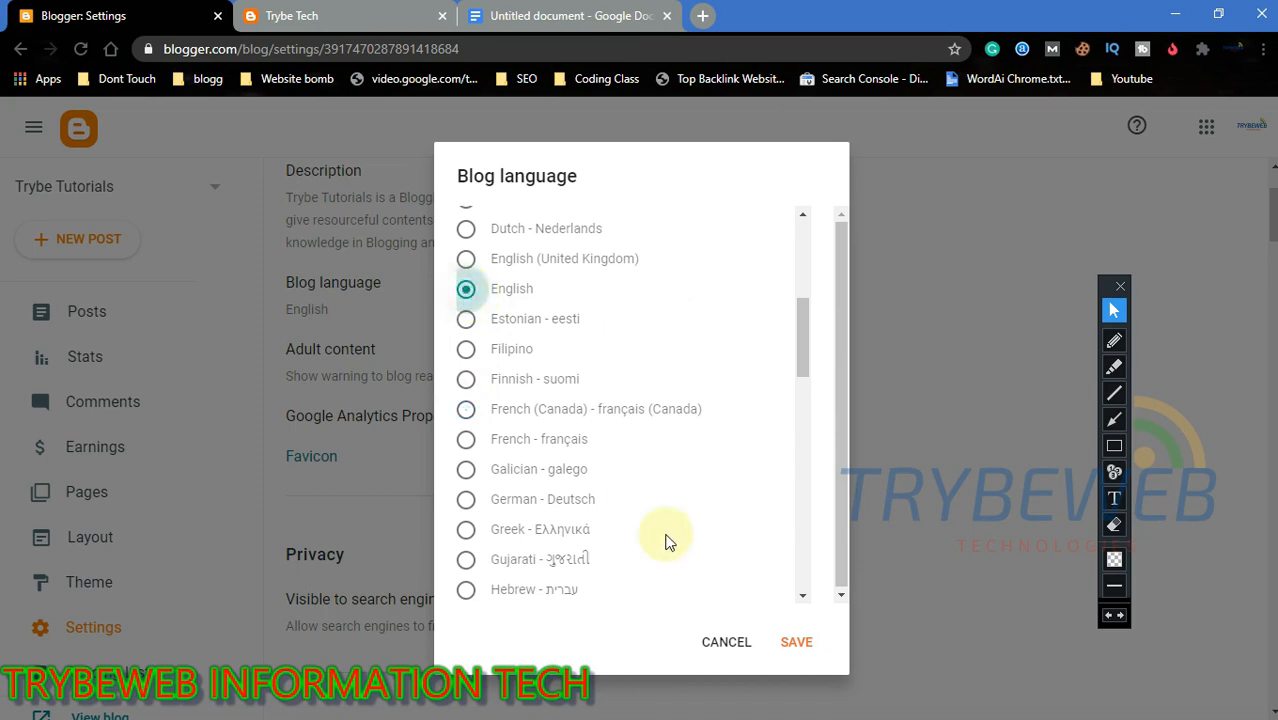
{"action": "left_click", "coordinate": [792, 645]}
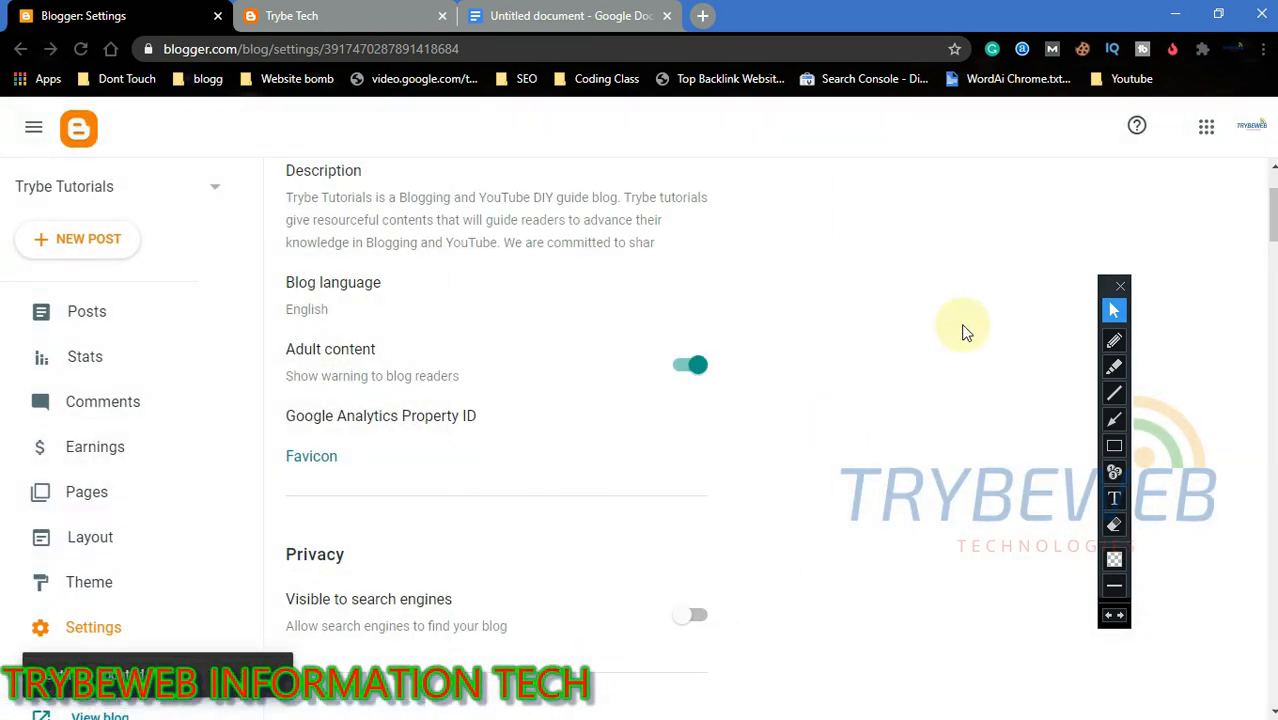
Mark the Adult content setting and its switch with temporary red arrows, and turn the adult content warning off
{"action": "scroll", "coordinate": [640, 430], "scroll_direction": "down", "scroll_amount": 1}
{"action": "scroll", "coordinate": [736, 326], "scroll_direction": "down", "scroll_amount": 1}
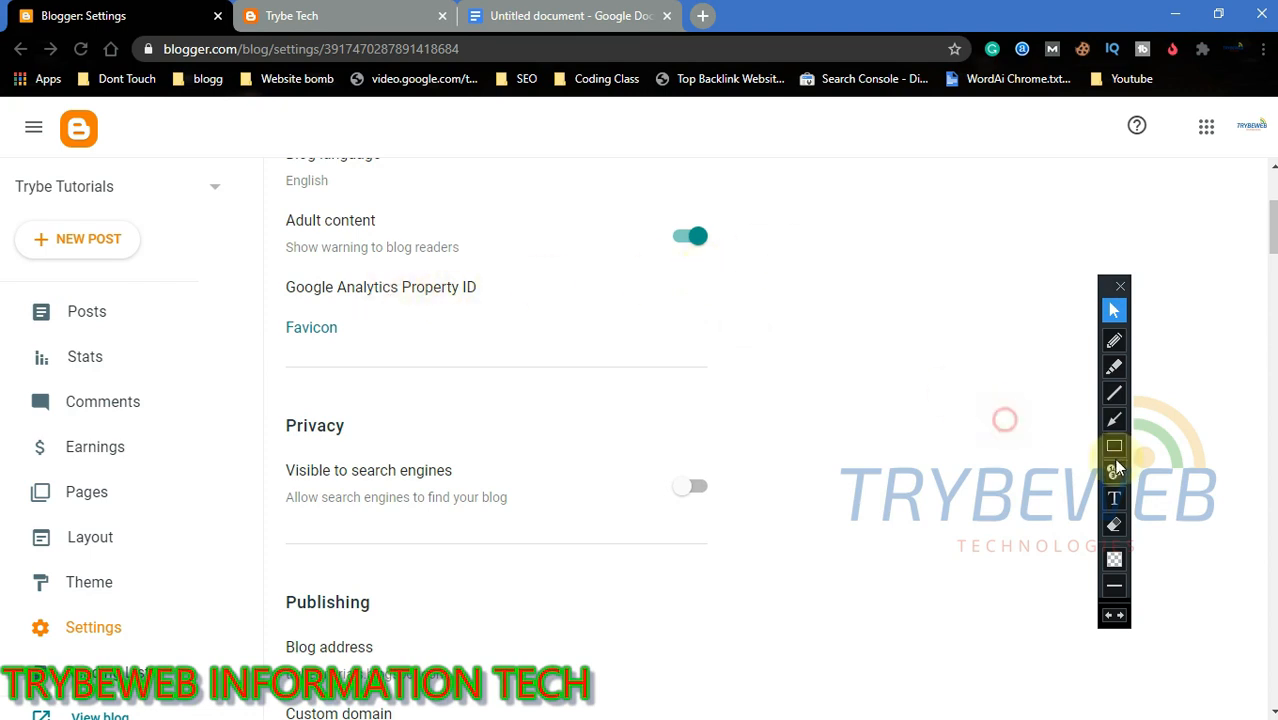
{"action": "left_click", "coordinate": [1115, 424]}
{"action": "left_click_drag", "start_coordinate": [673, 346], "coordinate": [397, 223]}
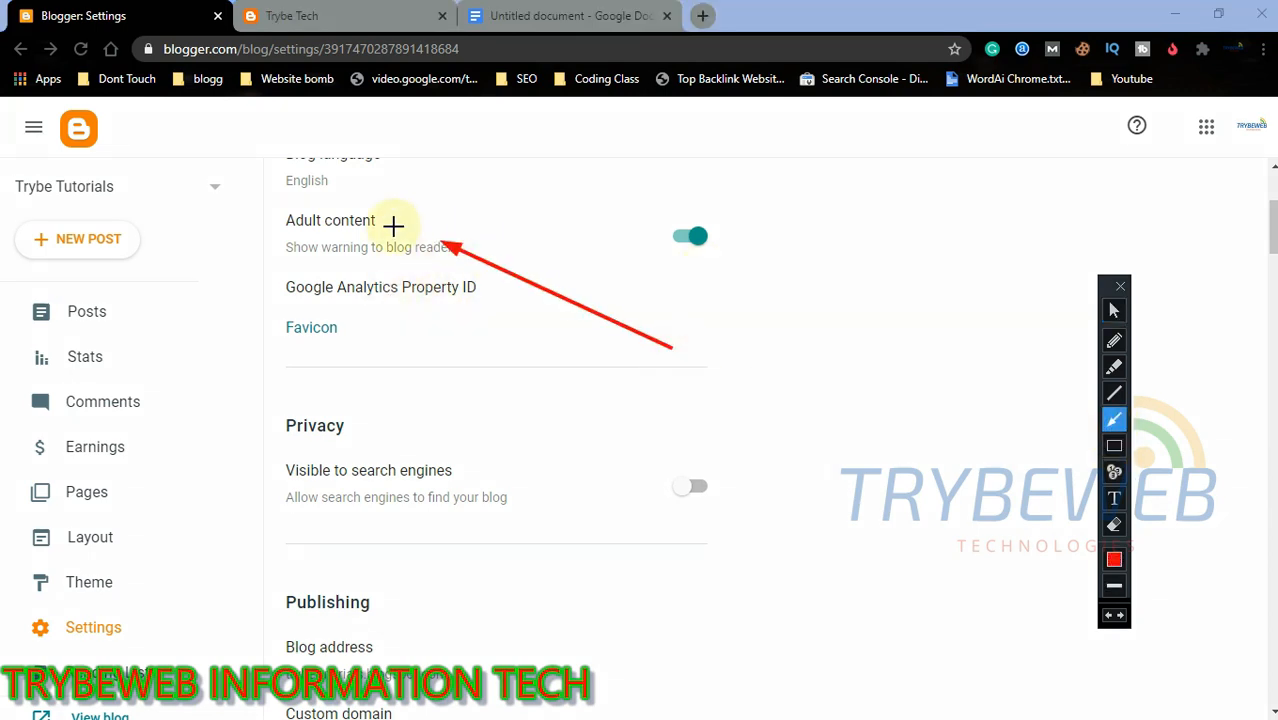
{"action": "mouse_move", "coordinate": [931, 440]}
{"action": "left_mouse_down"}
{"action": "mouse_move", "coordinate": [708, 262]}
{"action": "mouse_move", "coordinate": [708, 248]}
{"action": "left_mouse_up"}
{"action": "key", "text": "Delete"}
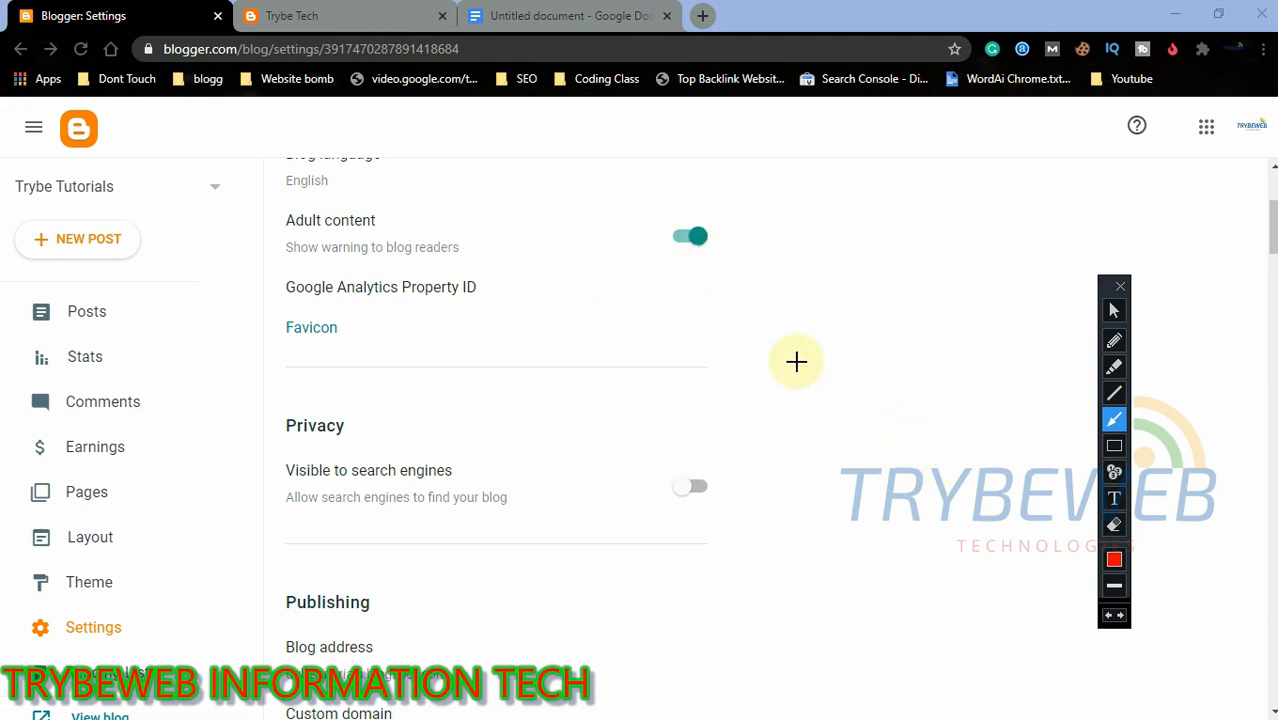
{"action": "left_click", "coordinate": [1114, 312]}
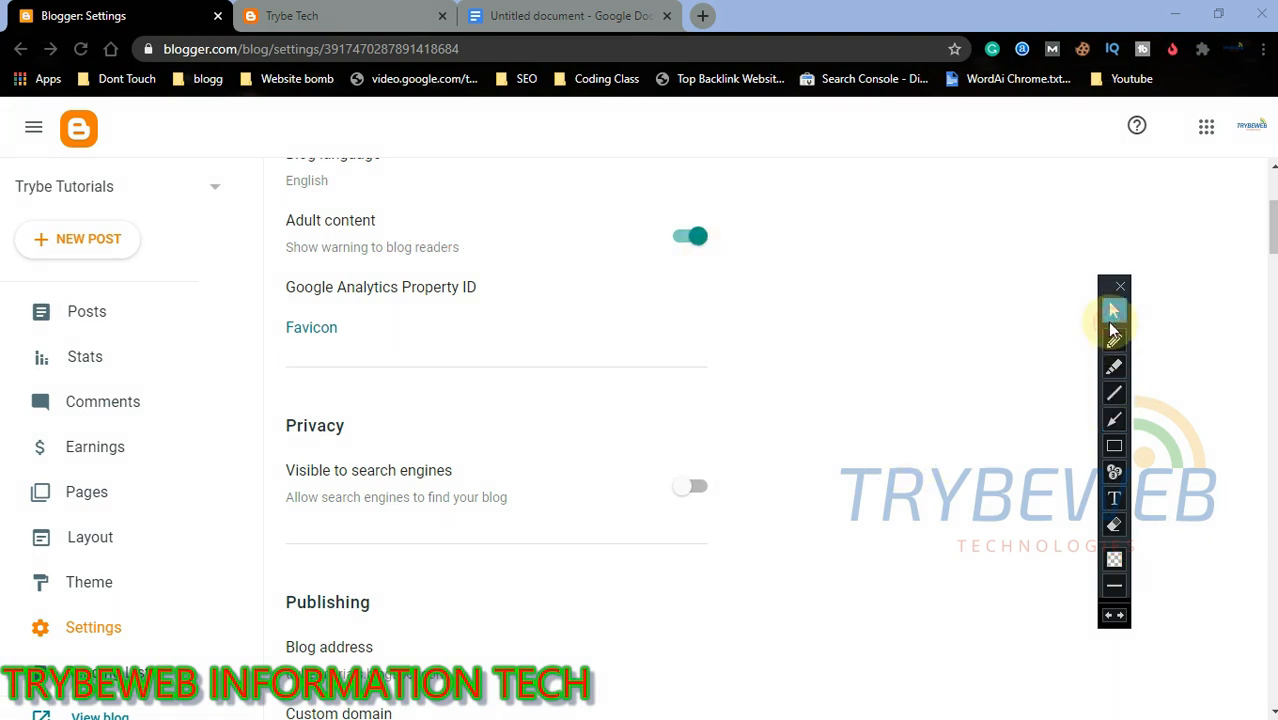
{"action": "left_click", "coordinate": [688, 240]}
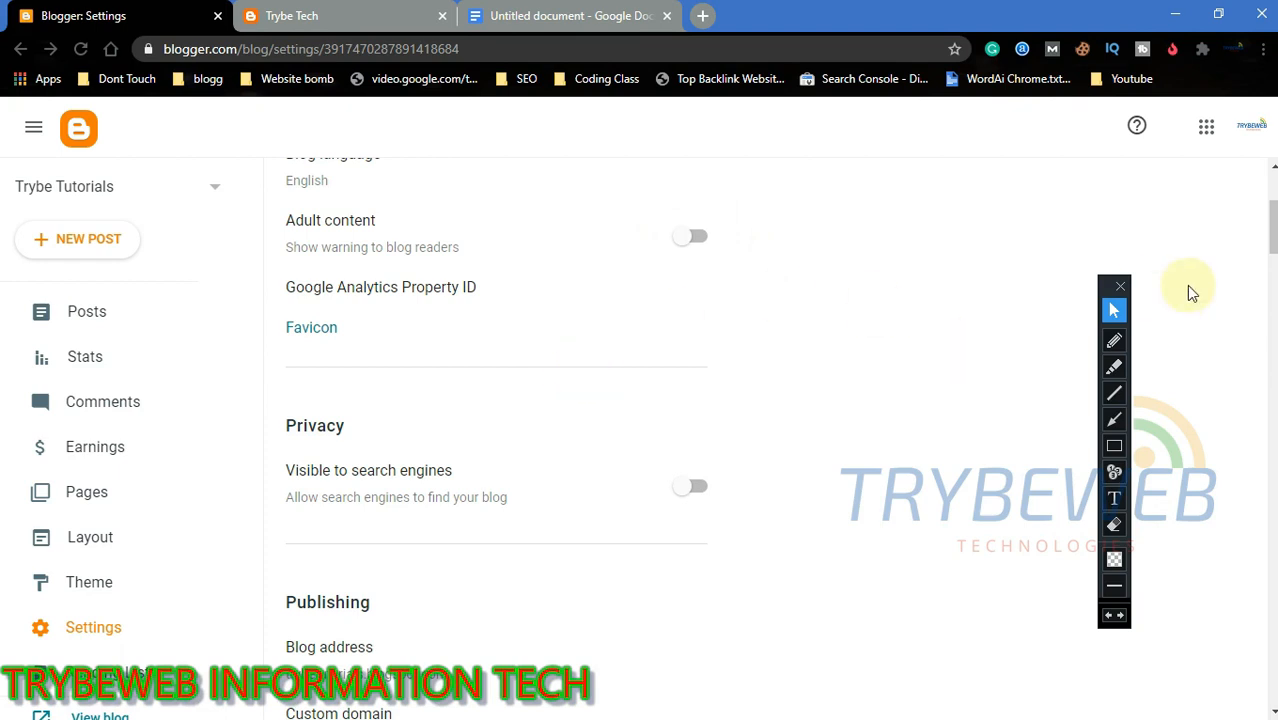
Mark the Privacy section and its switch with temporary red arrows, and turn on Visible to search engines
{"action": "left_click_drag", "start_coordinate": [1273, 245], "coordinate": [1273, 260]}
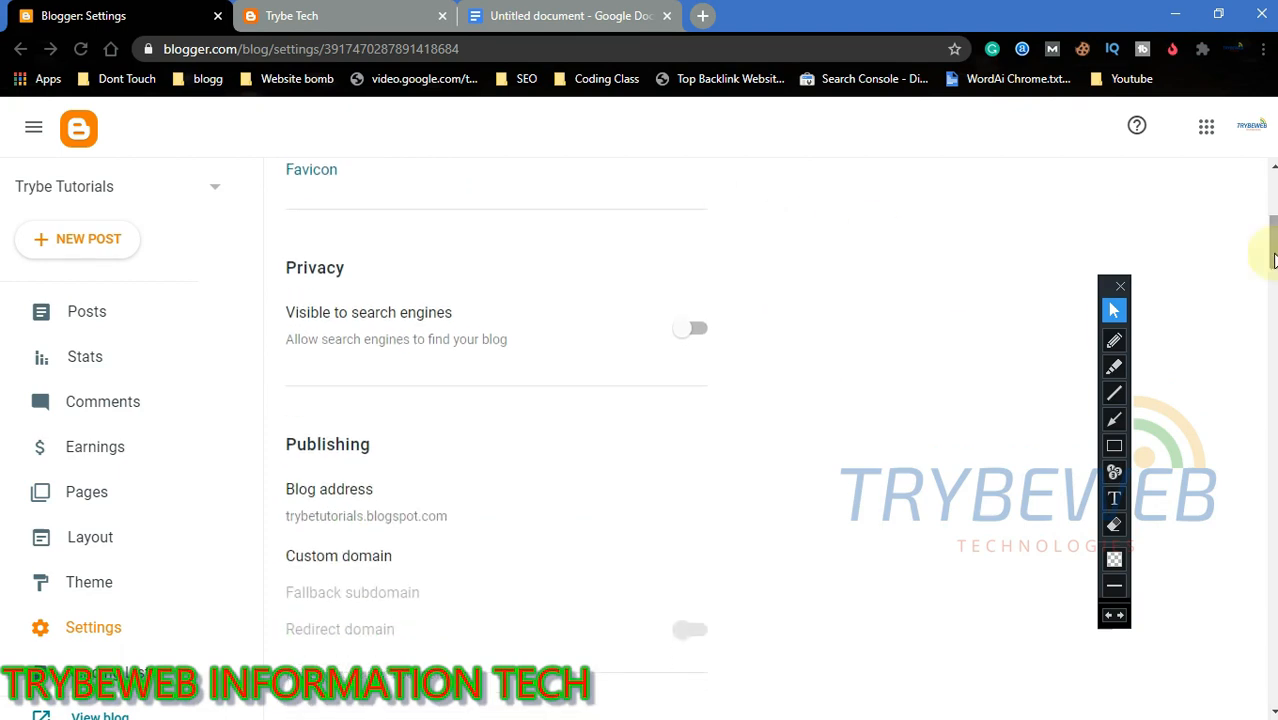
{"action": "left_click", "coordinate": [1114, 419]}
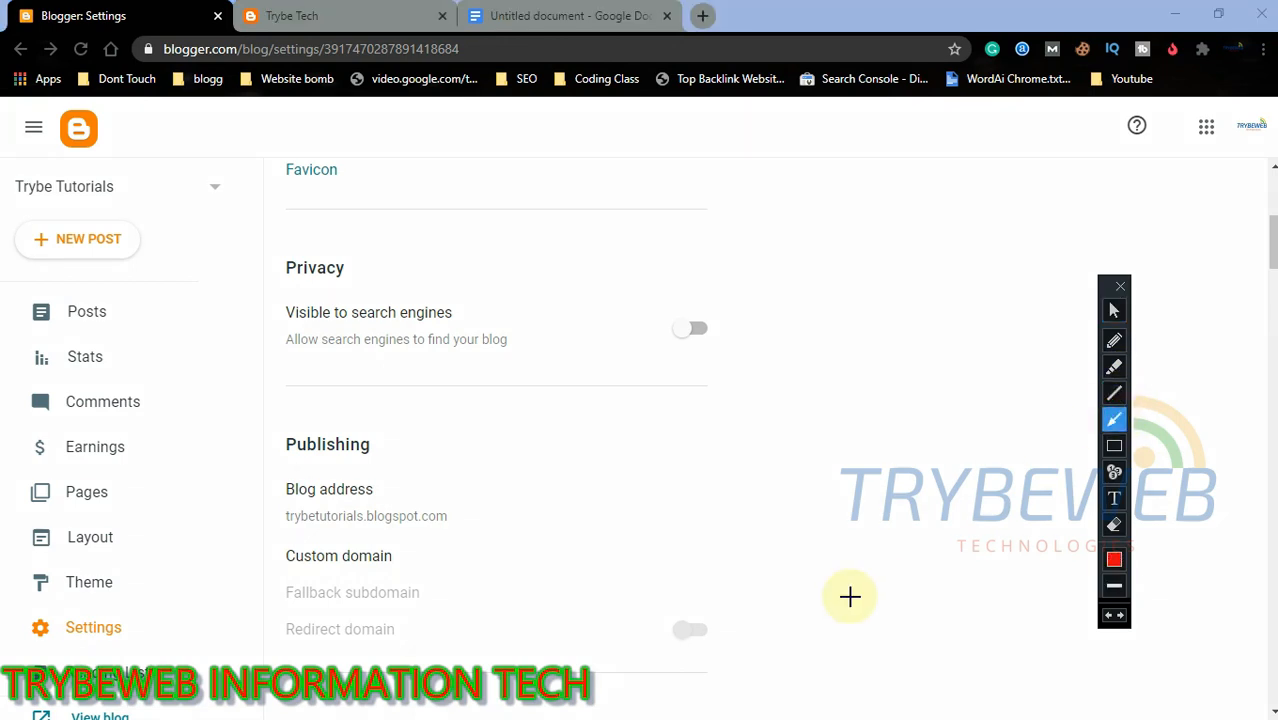
{"action": "mouse_move", "coordinate": [835, 594]}
{"action": "left_mouse_down"}
{"action": "mouse_move", "coordinate": [357, 280]}
{"action": "mouse_move", "coordinate": [369, 301]}
{"action": "left_mouse_up"}
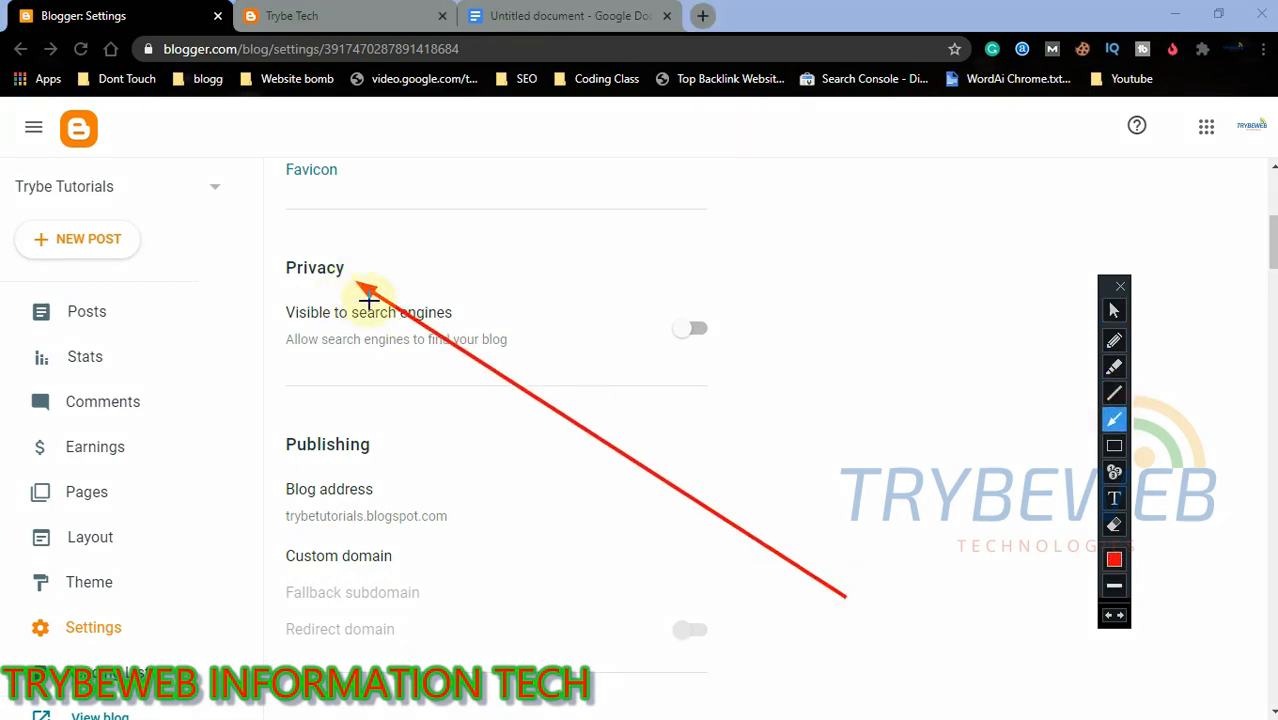
{"action": "left_click_drag", "start_coordinate": [682, 546], "coordinate": [686, 341]}
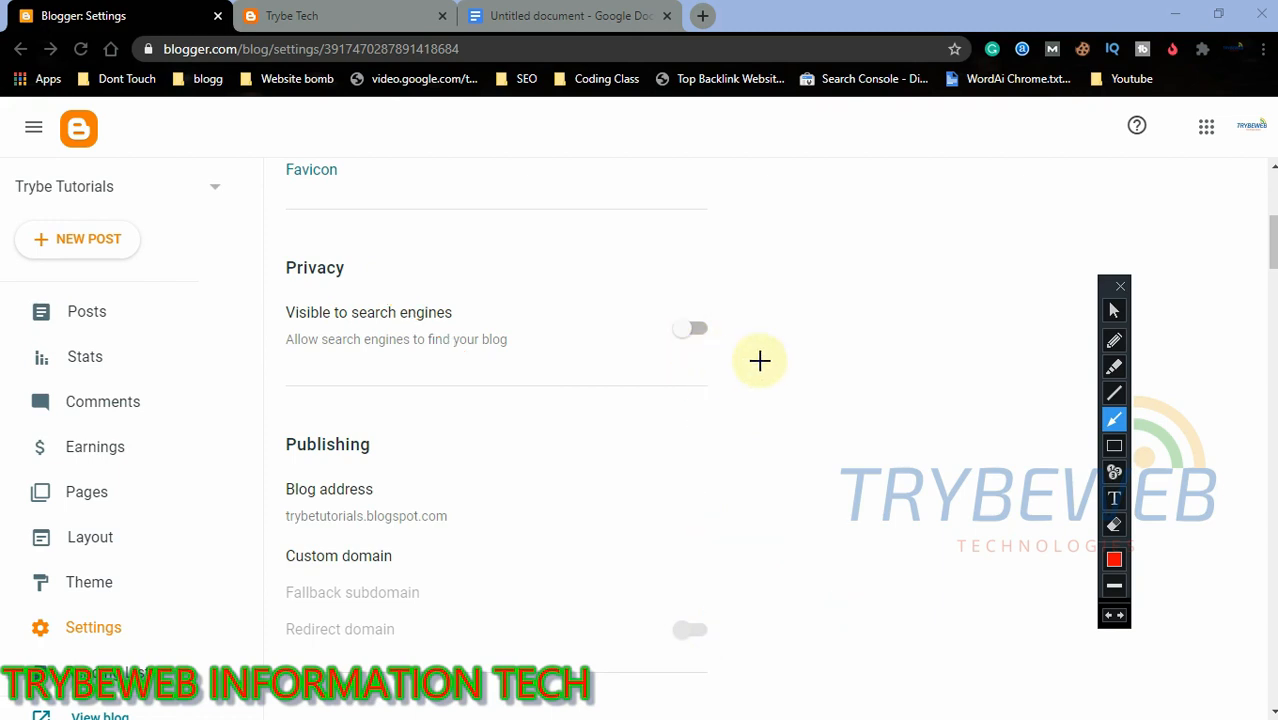
{"action": "left_click", "coordinate": [1114, 311]}
{"action": "left_click", "coordinate": [693, 328]}
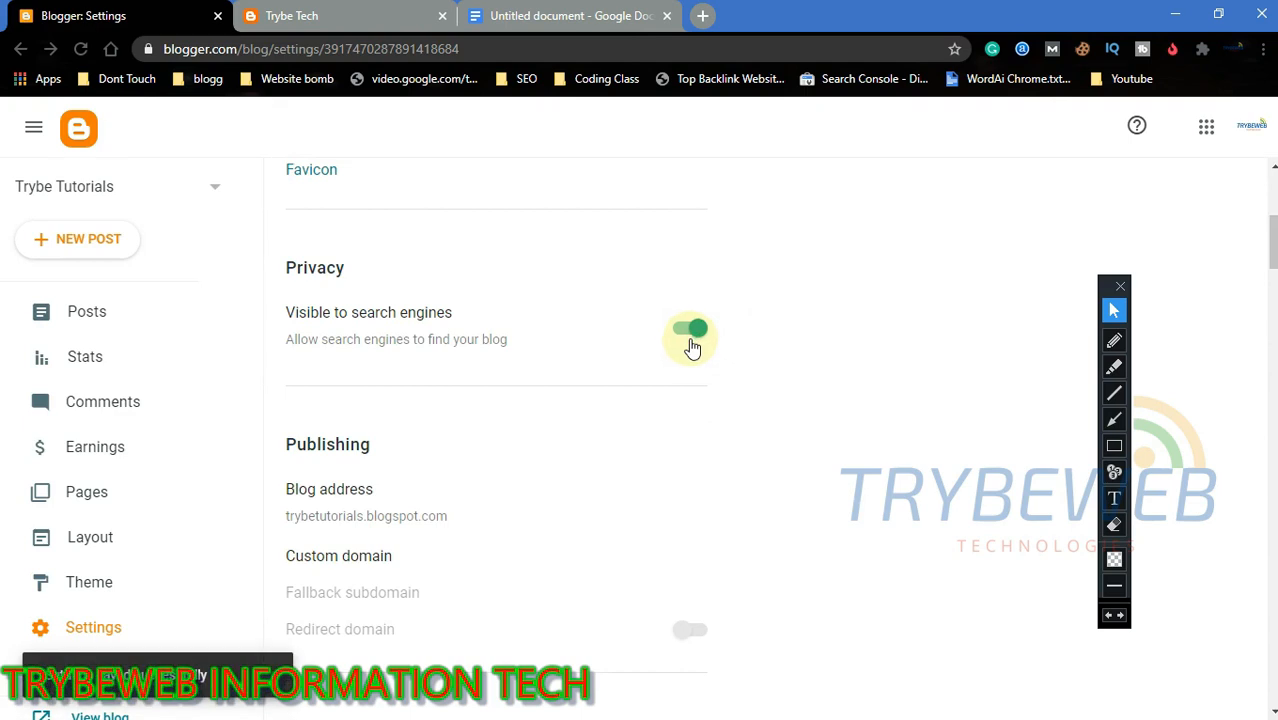
Draw a red rectangle around the HTTPS redirect switch in the HTTPS section
{"action": "left_click_drag", "start_coordinate": [1272, 247], "coordinate": [1272, 296]}
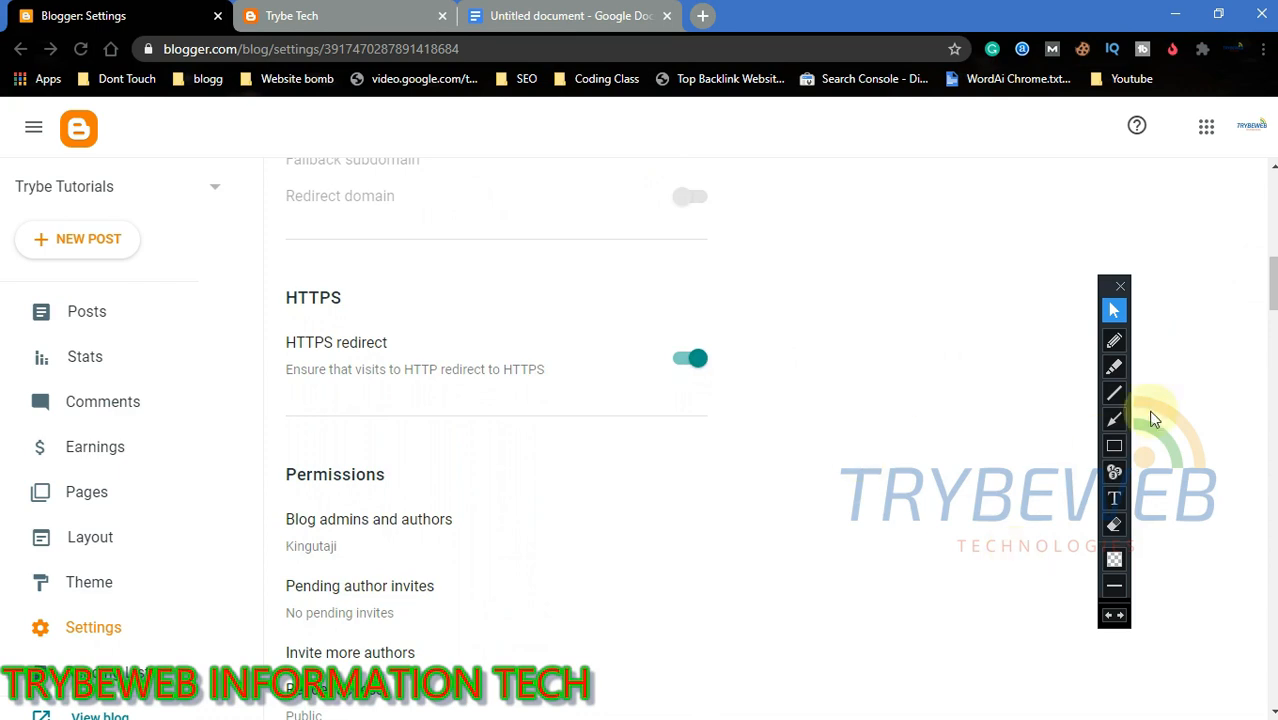
{"action": "left_click", "coordinate": [1114, 445]}
{"action": "left_click_drag", "start_coordinate": [740, 371], "coordinate": [753, 393]}
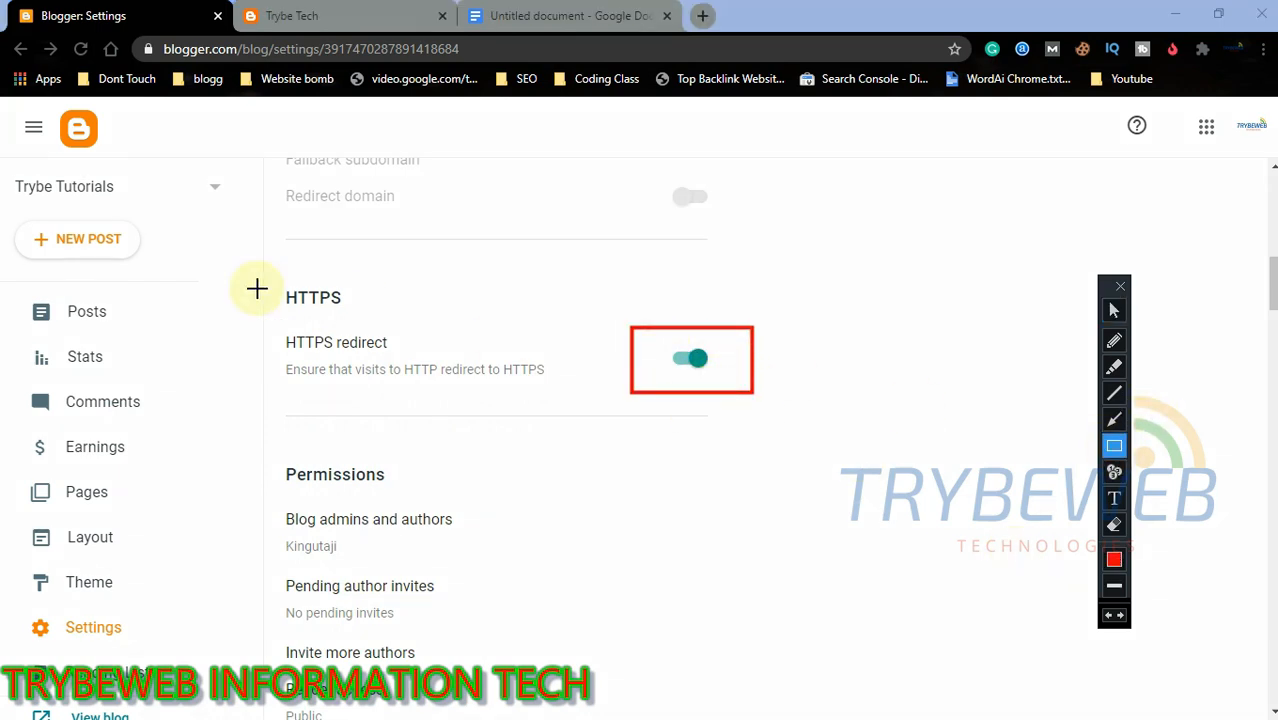
Draw a red rectangle around the HTTPS heading, clear all the annotations in the HTTPS section and return to the normal pointer
{"action": "left_click_drag", "start_coordinate": [351, 379], "coordinate": [441, 352]}
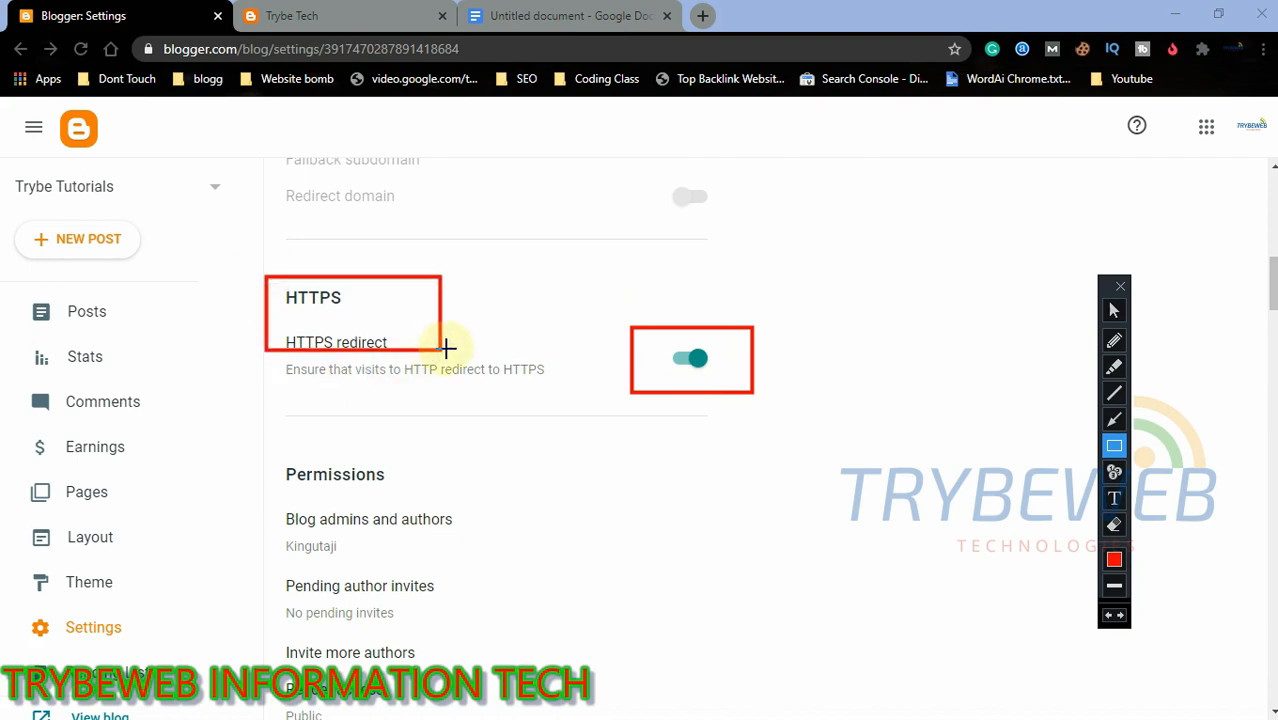
{"action": "key", "text": "Delete"}
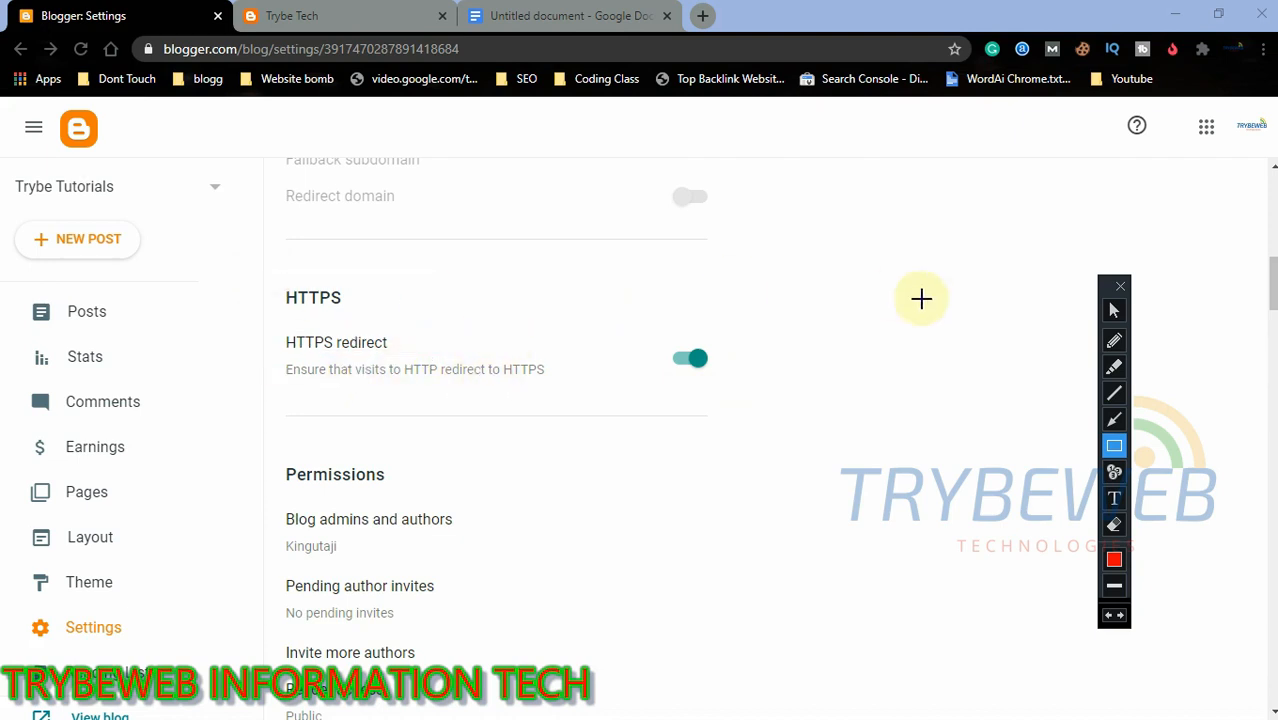
{"action": "left_click", "coordinate": [1113, 316]}
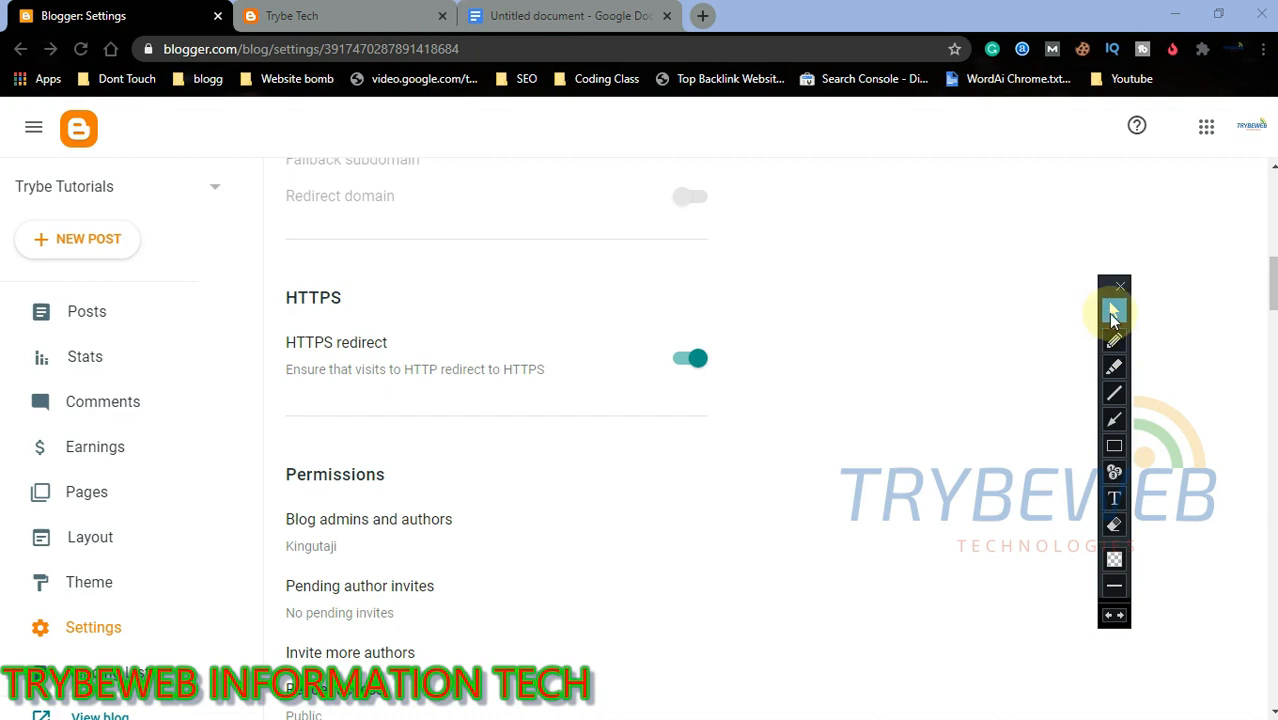
Look through the Permissions, Posts, Comments, Email and Formatting settings down to the Meta tags section
{"action": "left_click", "coordinate": [1274, 299]}
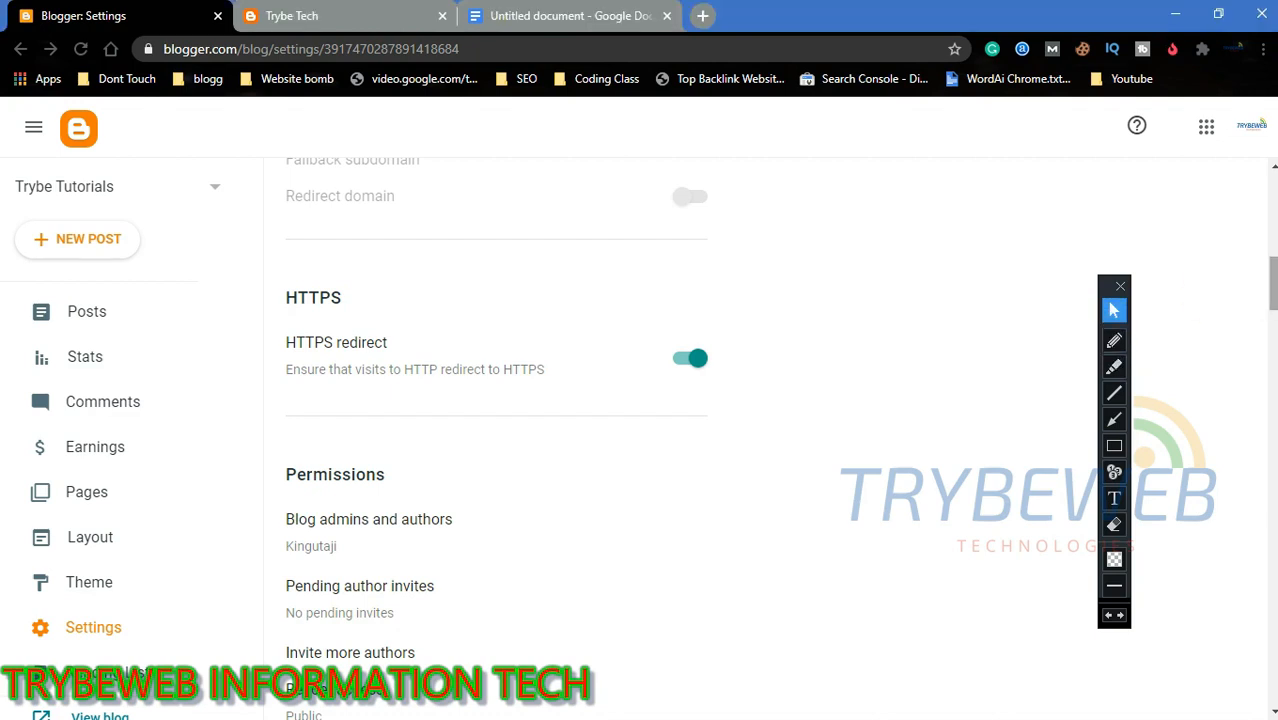
{"action": "scroll", "coordinate": [640, 440], "scroll_direction": "down", "scroll_amount": 5}
{"action": "scroll", "coordinate": [640, 440], "scroll_direction": "up", "scroll_amount": 1}
{"action": "scroll", "coordinate": [496, 436], "scroll_direction": "down", "scroll_amount": 3}
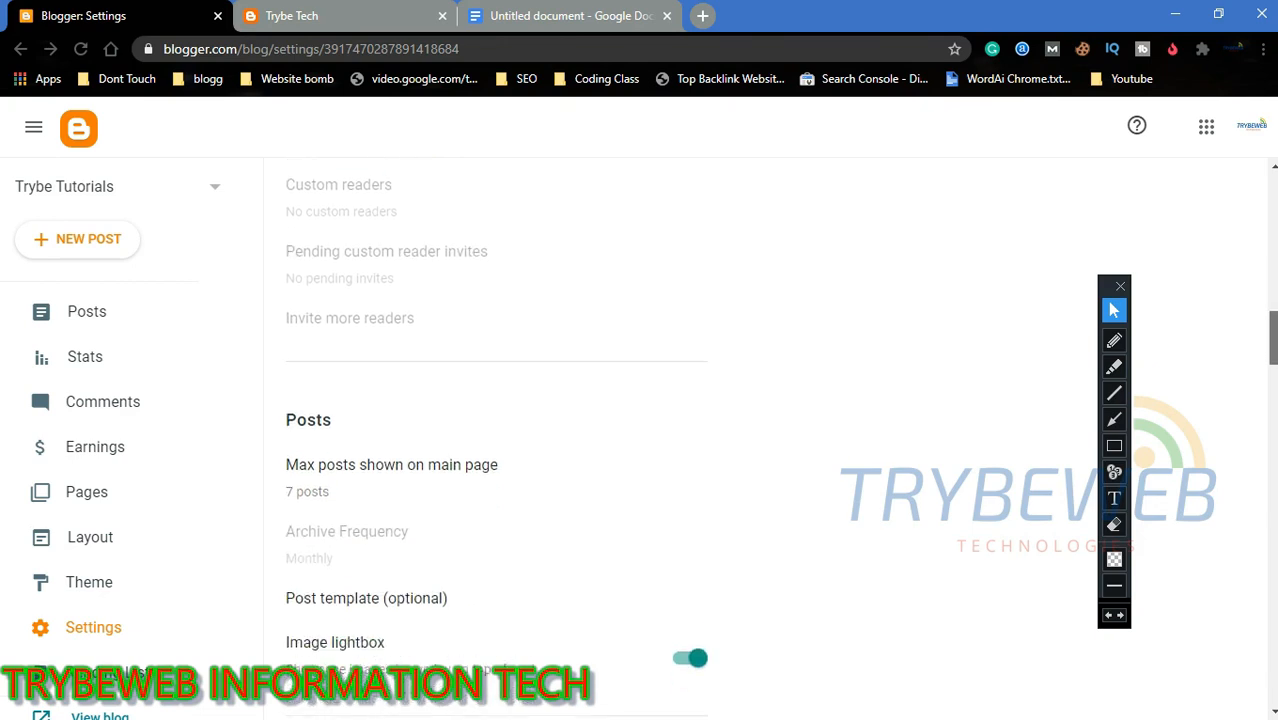
{"action": "scroll", "coordinate": [496, 440], "scroll_direction": "down", "scroll_amount": 5}
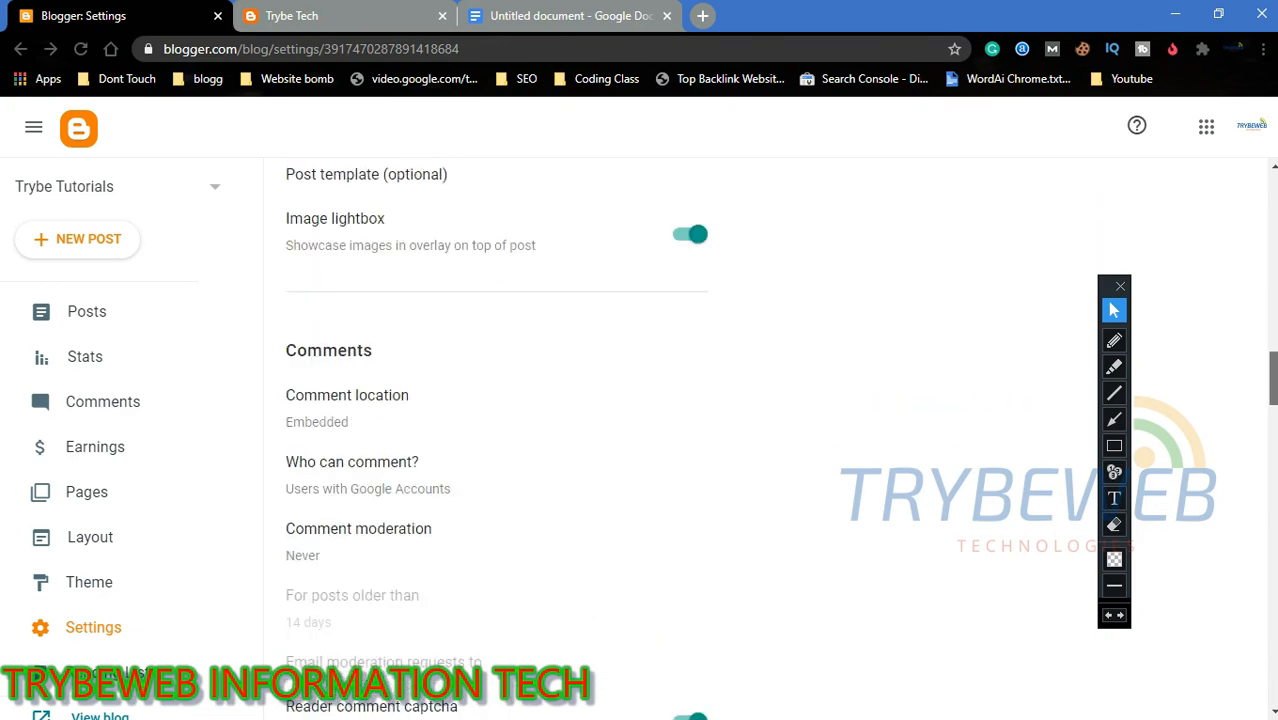
{"action": "scroll", "coordinate": [496, 430], "scroll_direction": "down", "scroll_amount": 2}
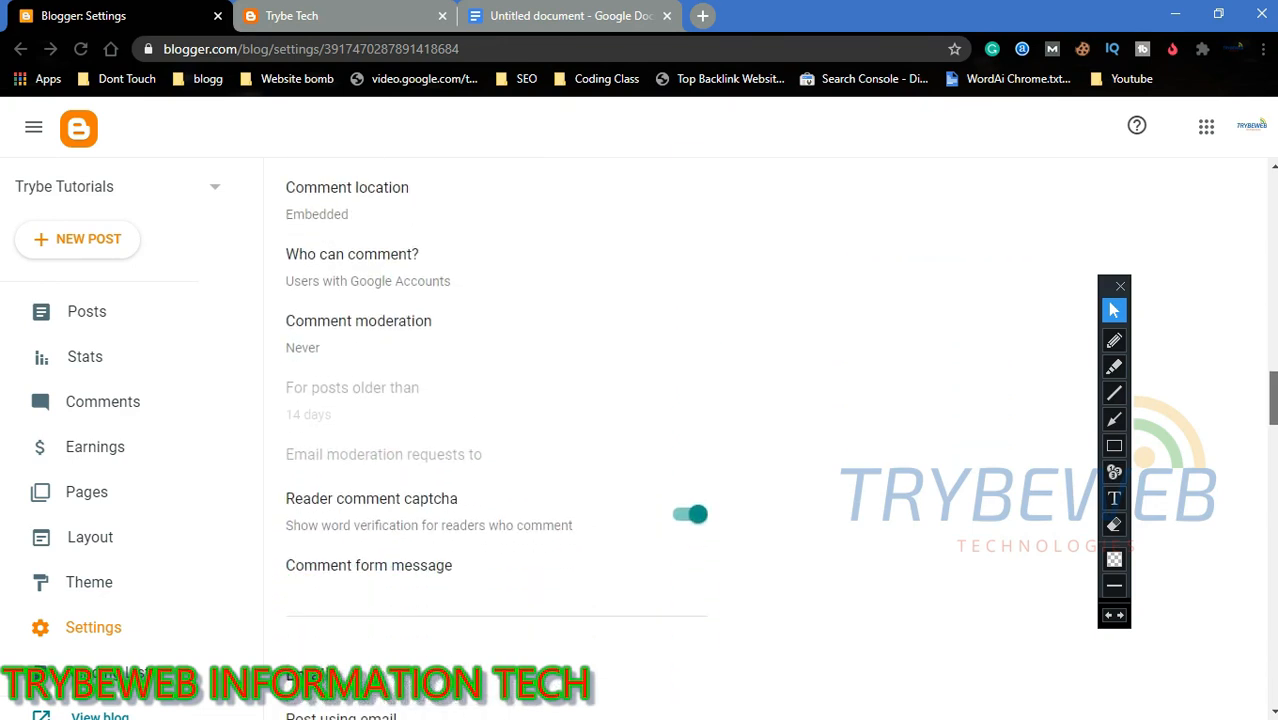
{"action": "scroll", "coordinate": [496, 440], "scroll_direction": "down", "scroll_amount": 4}
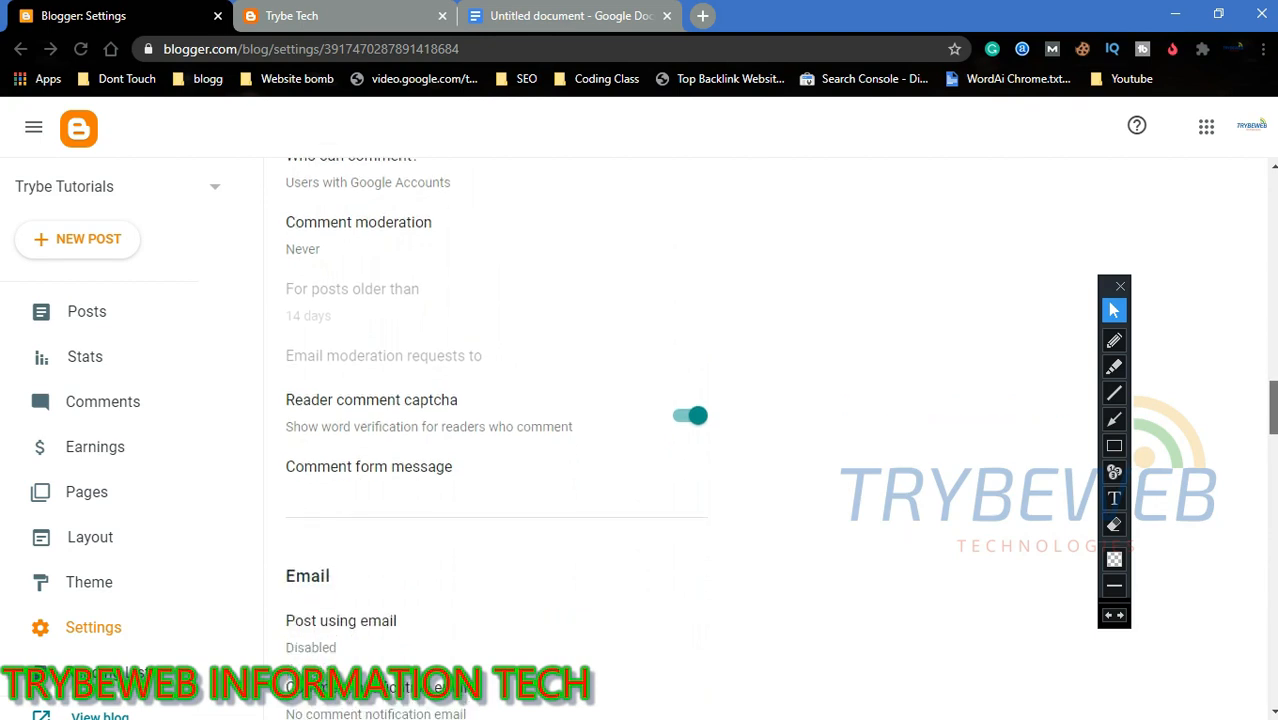
{"action": "scroll", "coordinate": [496, 440], "scroll_direction": "down", "scroll_amount": 5}
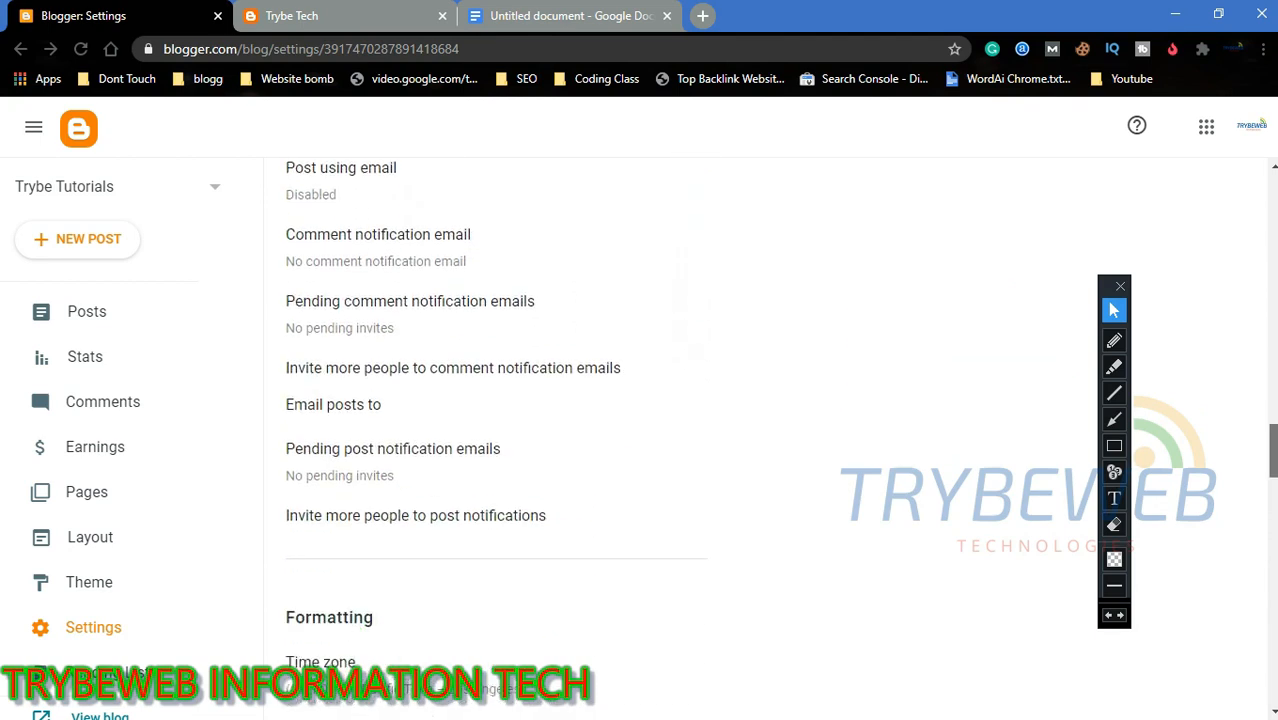
{"action": "scroll", "coordinate": [496, 440], "scroll_direction": "down", "scroll_amount": 3}
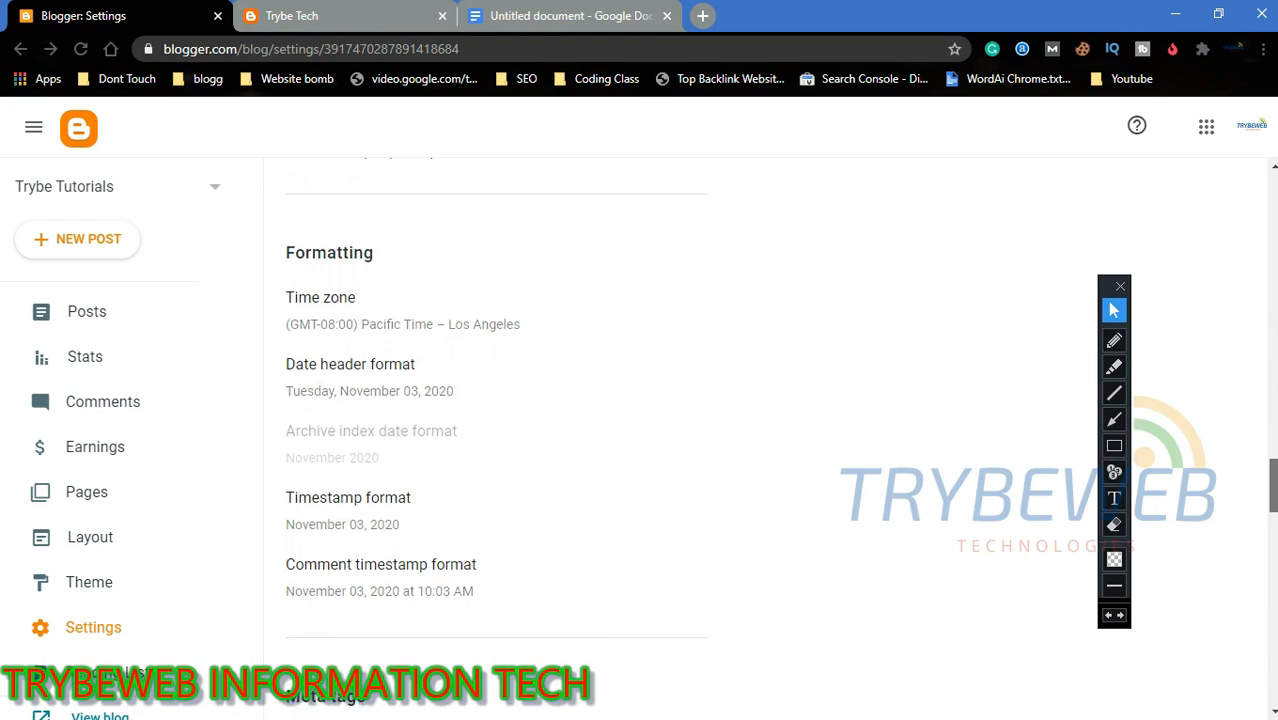
{"action": "scroll", "coordinate": [496, 440], "scroll_direction": "down", "scroll_amount": 2}
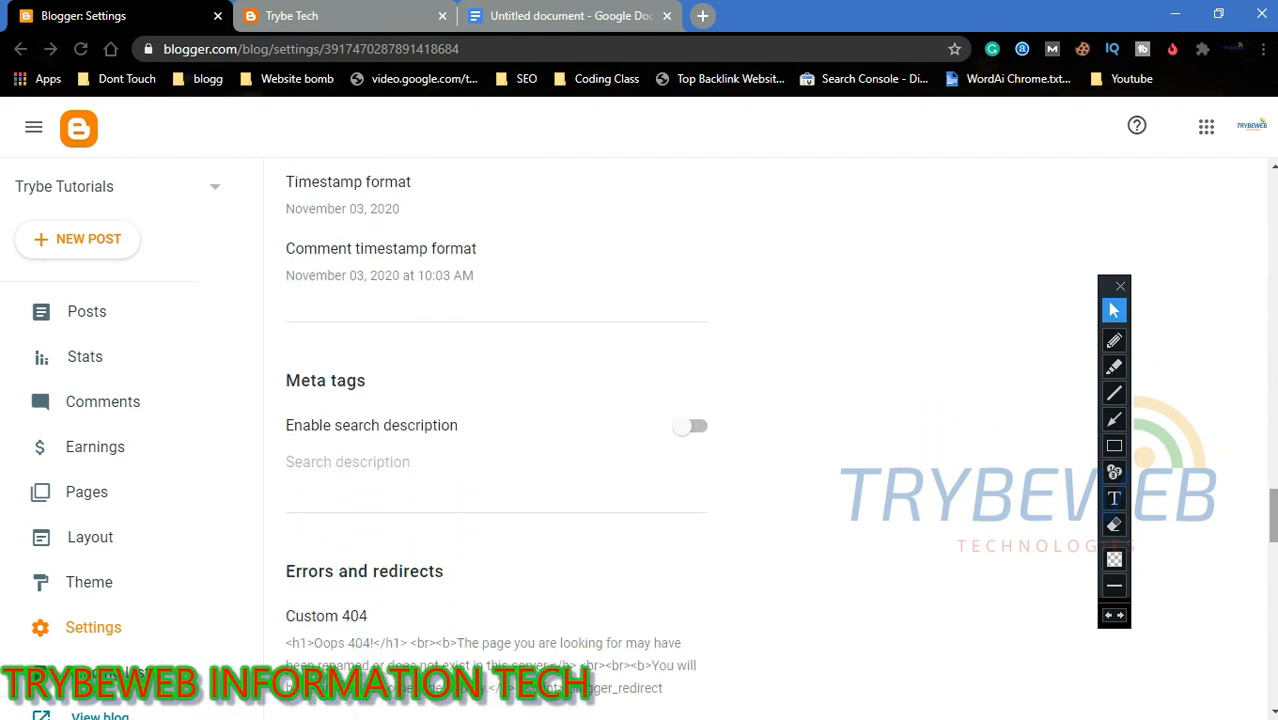
Mark the Meta tags heading with a temporary red arrow, and the Enable search description label and switch with temporary red rectangles
{"action": "left_click", "coordinate": [1114, 419]}
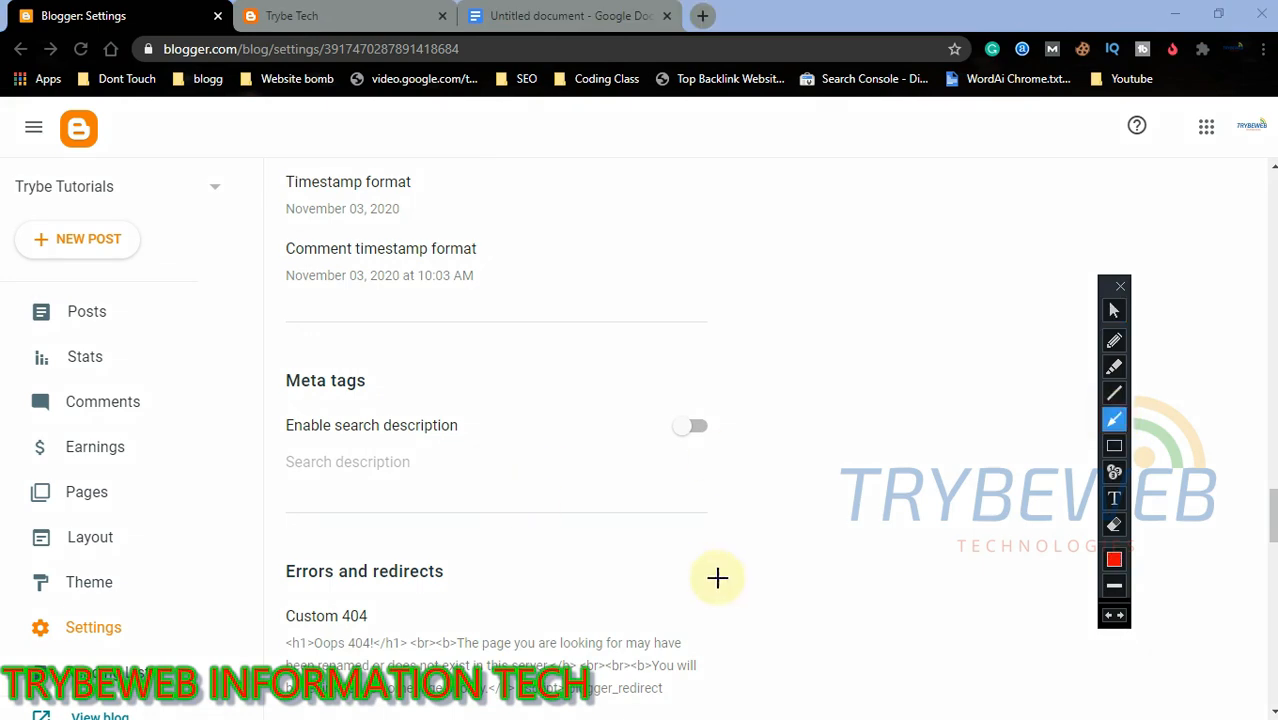
{"action": "left_click_drag", "start_coordinate": [787, 591], "coordinate": [467, 425]}
{"action": "left_click_drag", "start_coordinate": [403, 388], "coordinate": [365, 384]}
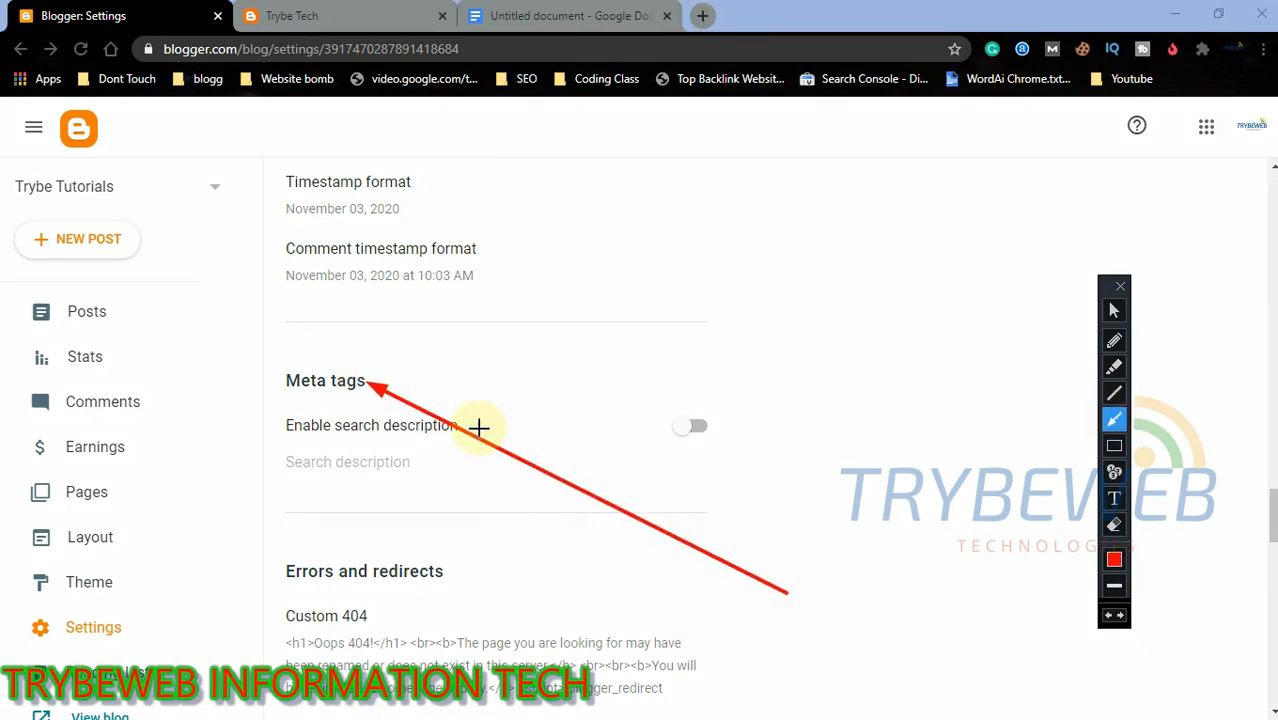
{"action": "key", "text": "ctrl+z"}
{"action": "left_click", "coordinate": [1113, 449]}
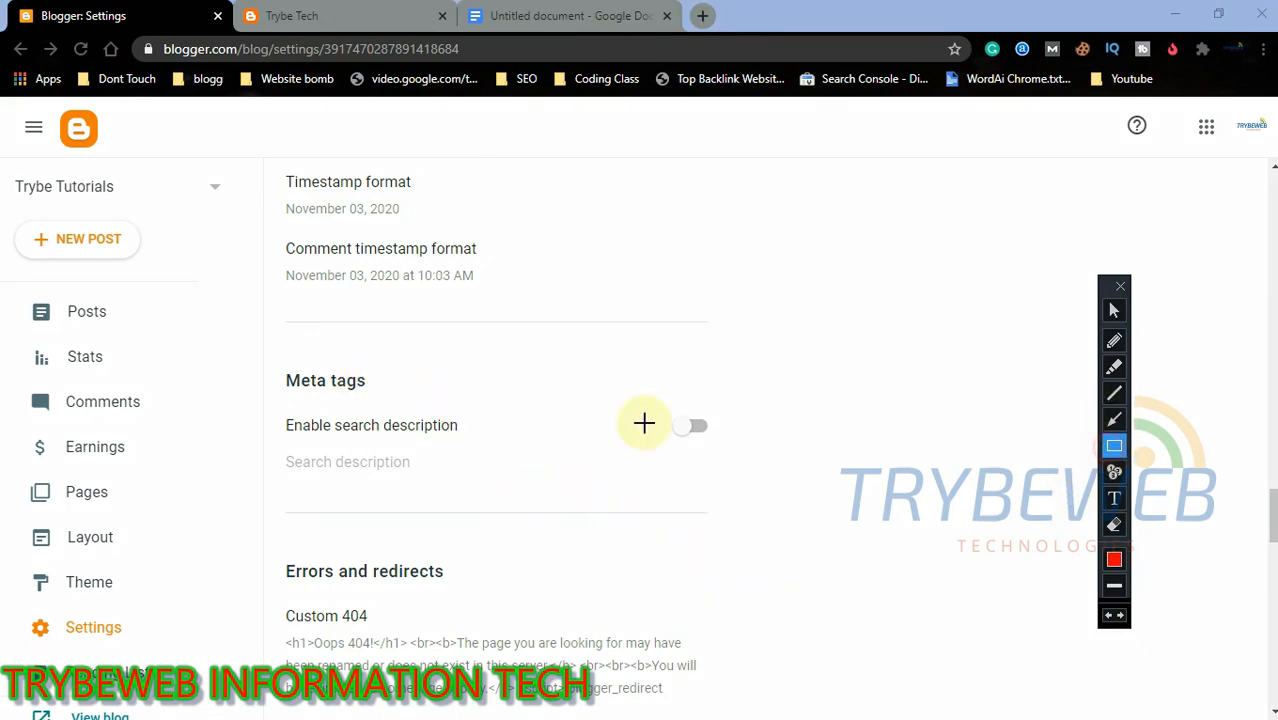
{"action": "left_click_drag", "start_coordinate": [280, 406], "coordinate": [466, 445]}
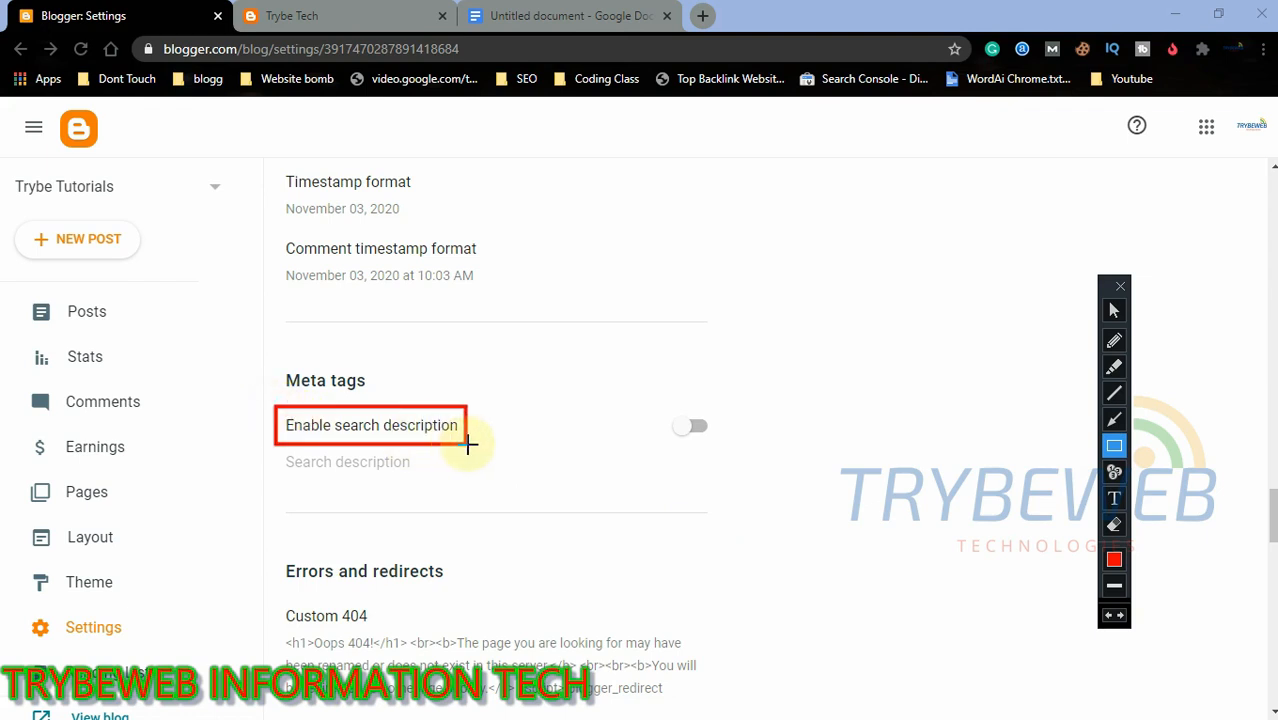
{"action": "left_click_drag", "start_coordinate": [665, 397], "coordinate": [729, 450]}
{"action": "key", "text": "ctrl+z"}
{"action": "key", "text": "ctrl+z"}
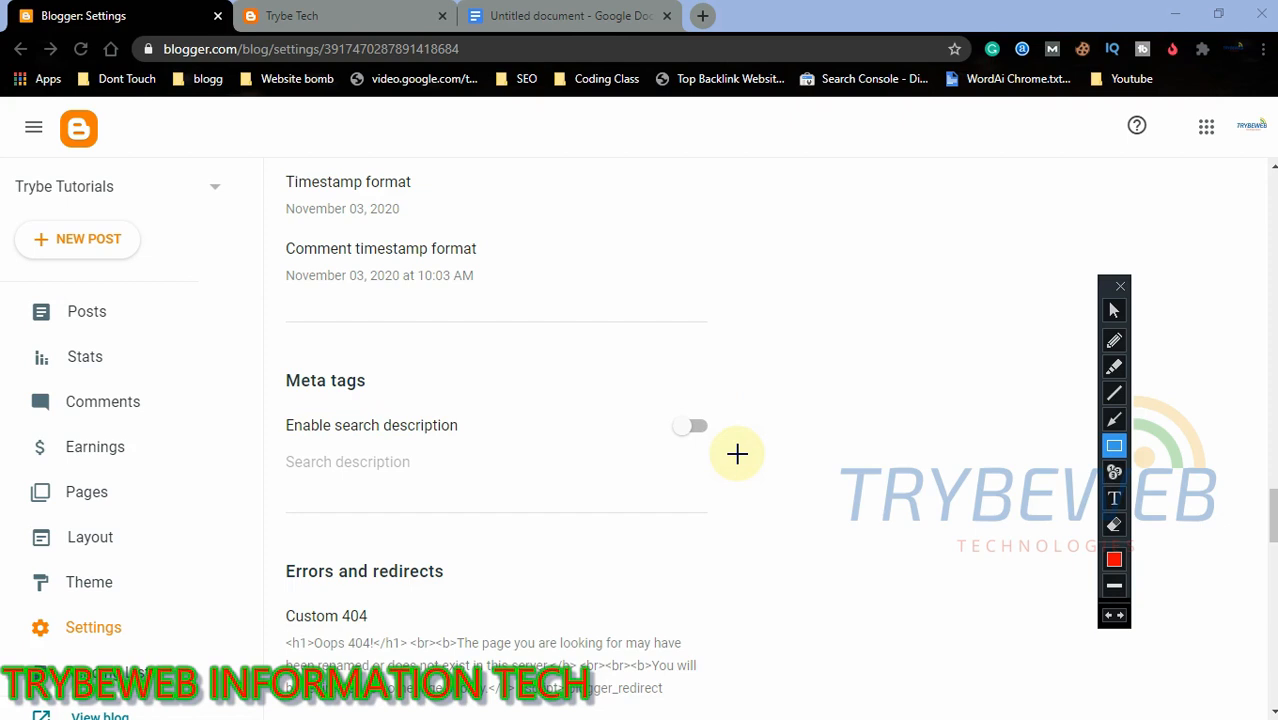
Turn on Enable search description in the Meta tags section and open the Search description for editing
{"action": "left_click", "coordinate": [1114, 310]}
{"action": "left_click", "coordinate": [690, 427]}
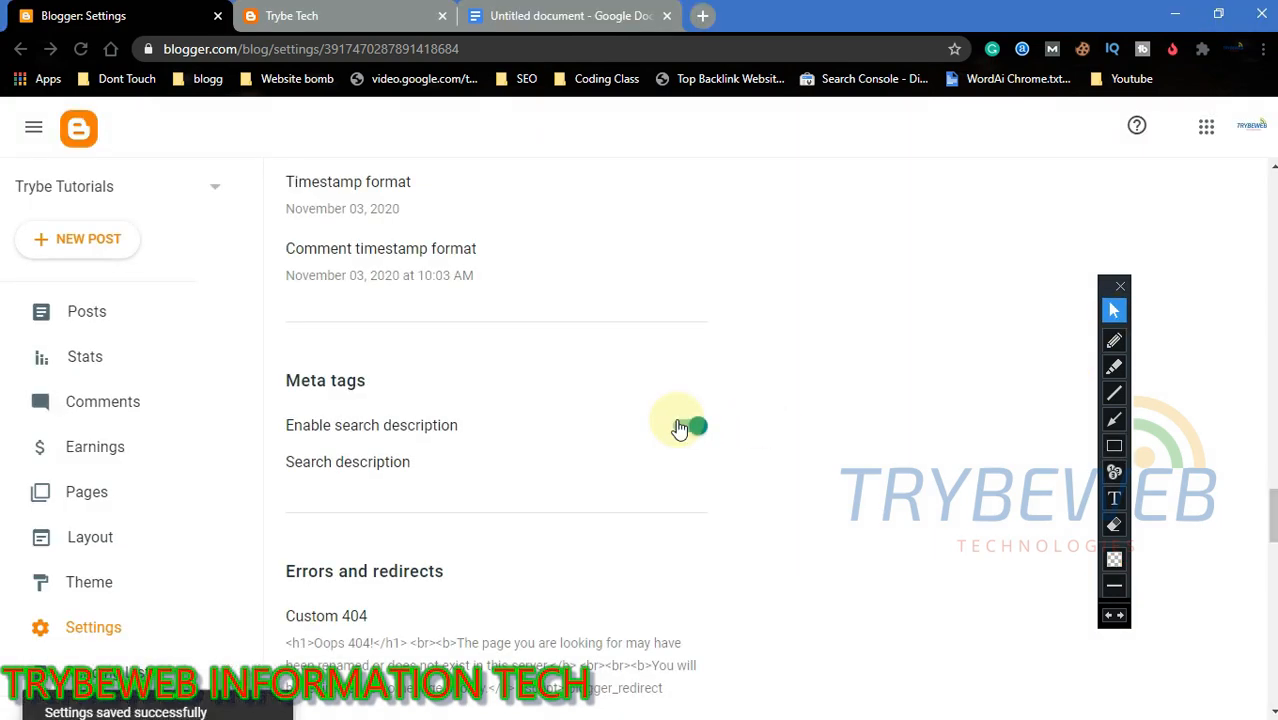
{"action": "left_click", "coordinate": [362, 468]}
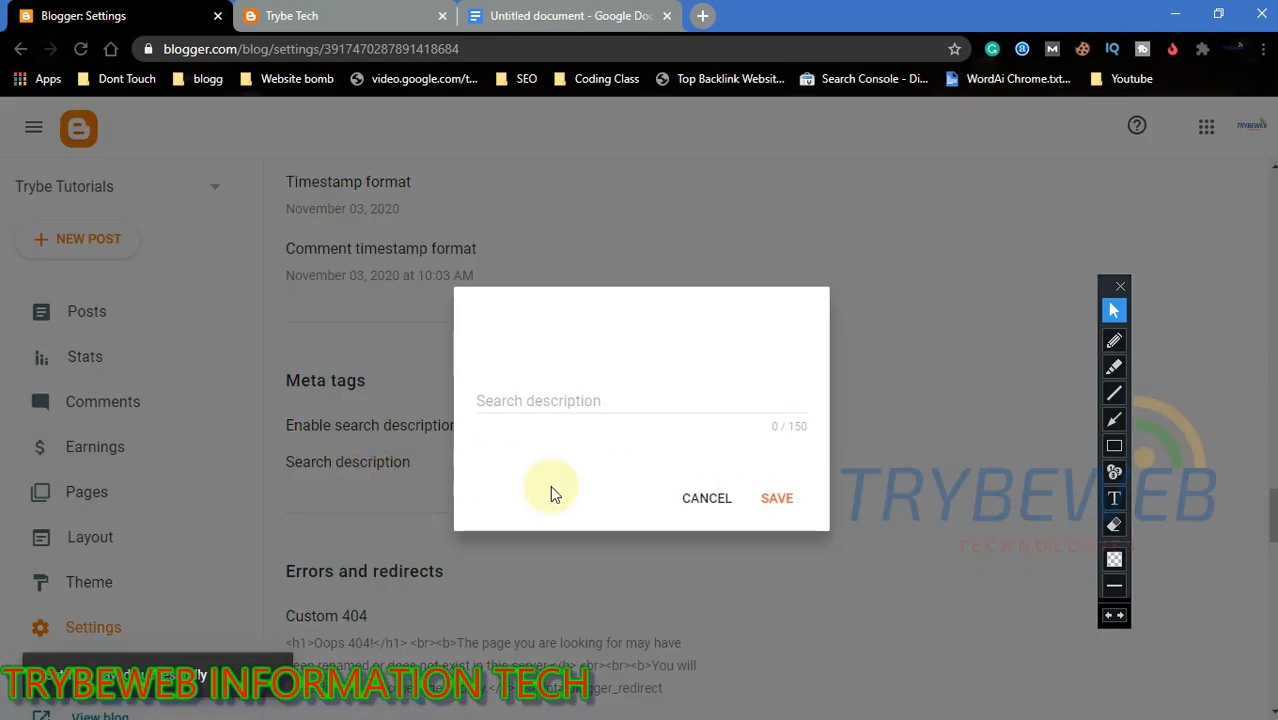
Mark the character counter of the Search description with a temporary red rectangle, and return to the normal pointer
{"action": "left_click", "coordinate": [1118, 444]}
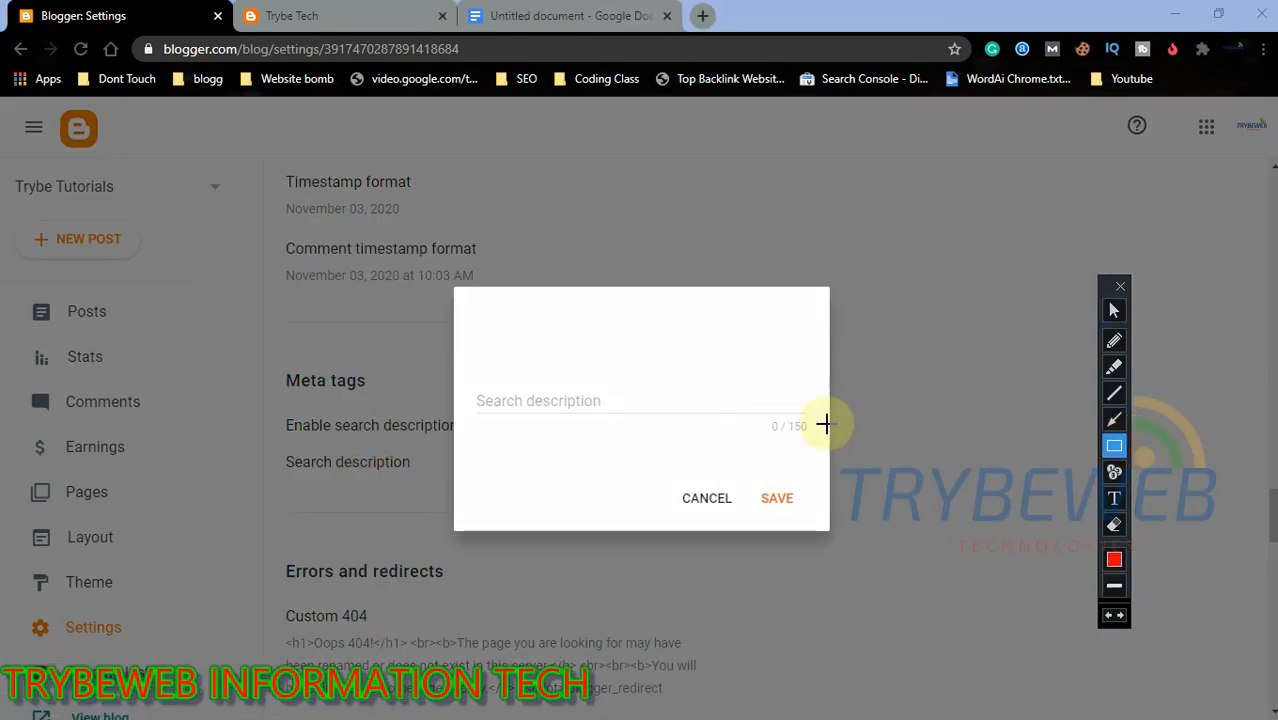
{"action": "left_click_drag", "start_coordinate": [792, 425], "coordinate": [817, 441]}
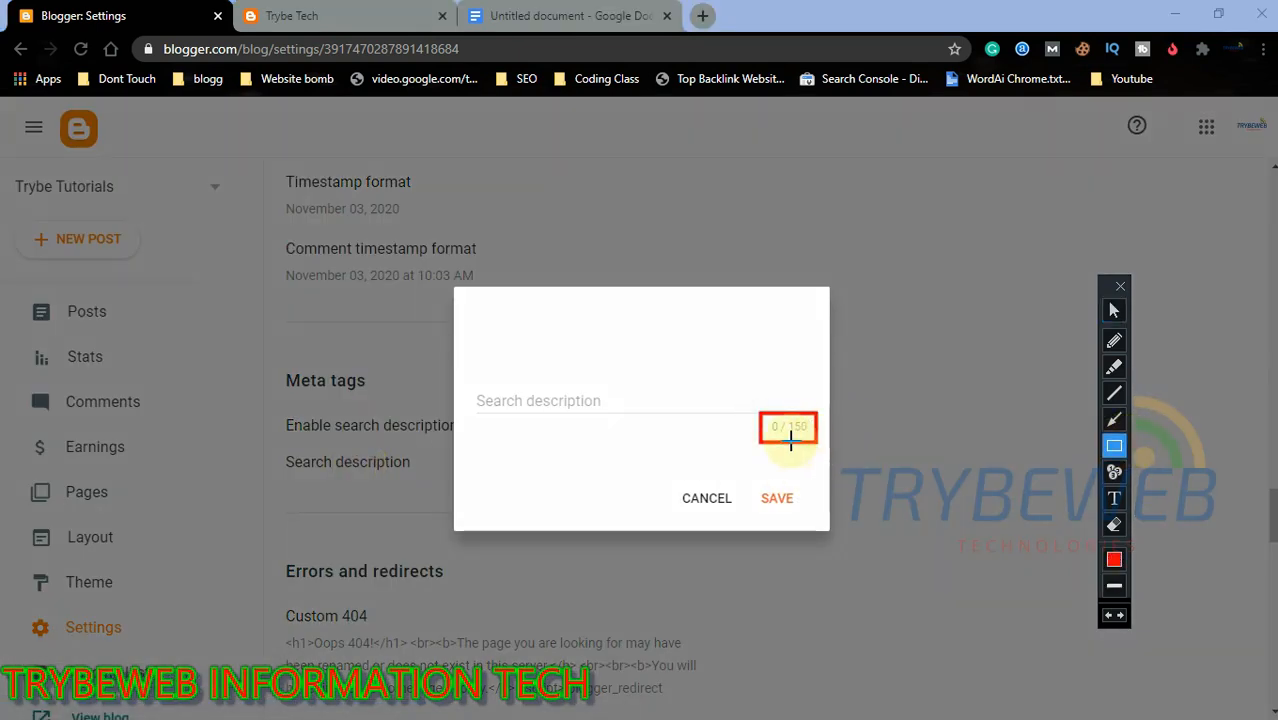
{"action": "key", "text": "ctrl+z"}
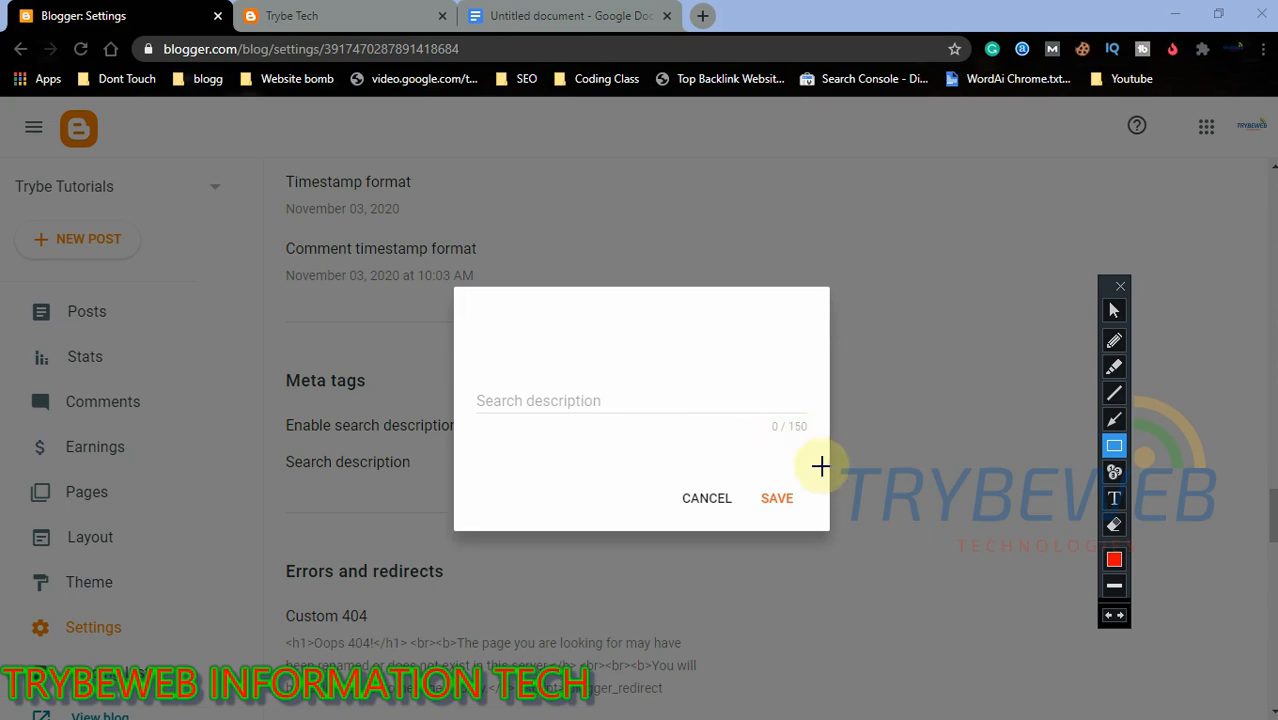
{"action": "left_click", "coordinate": [1114, 312]}
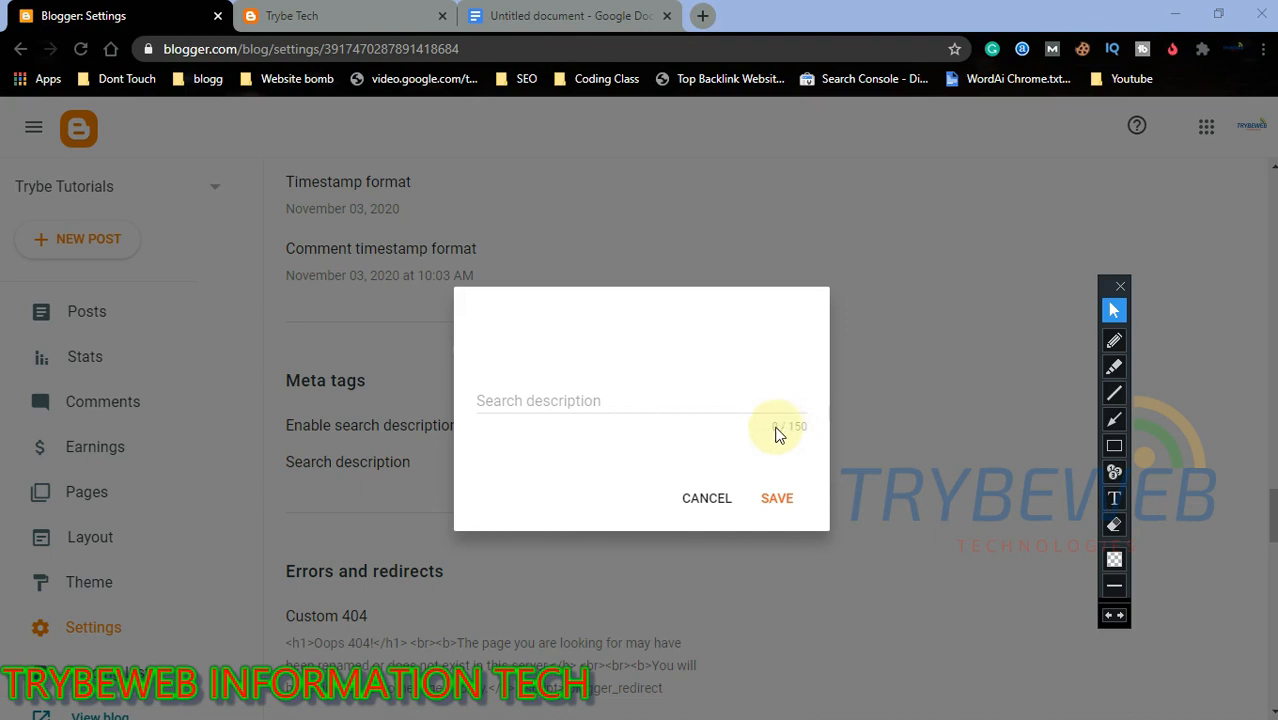
Search Google for "BEST PC 2020" from a new browser tab
{"action": "left_click", "coordinate": [702, 17]}
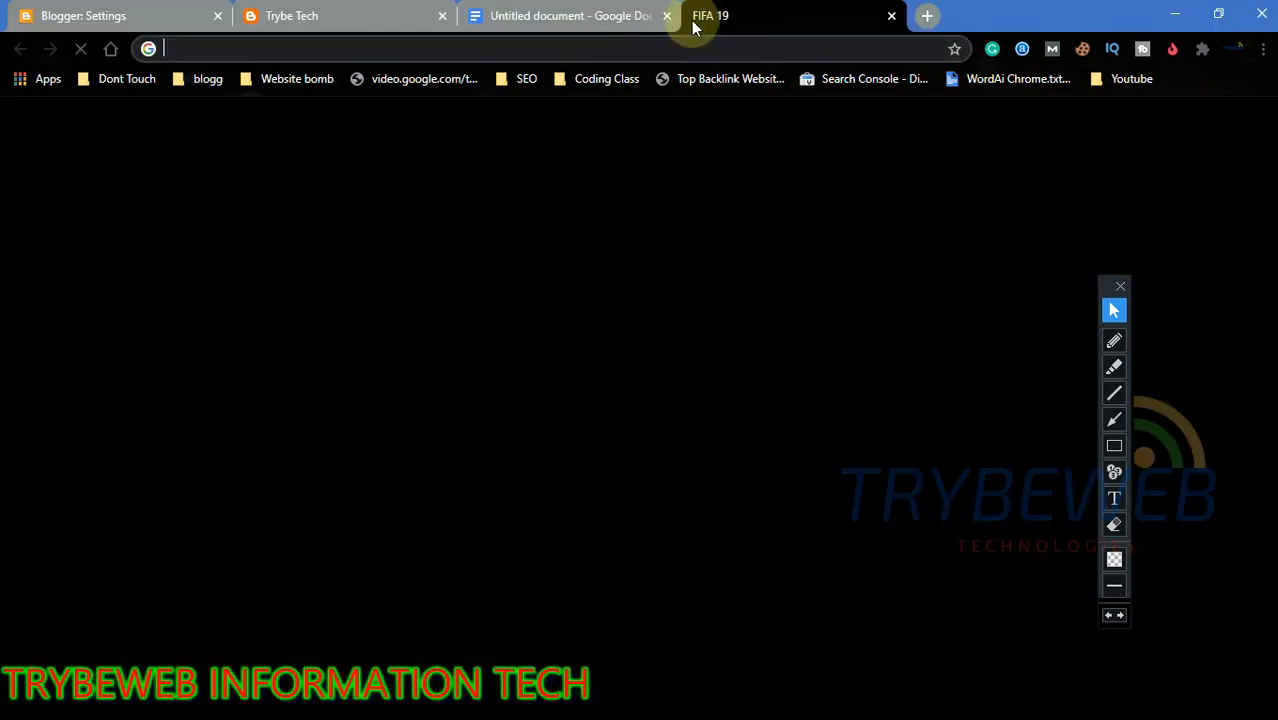
{"action": "left_click", "coordinate": [560, 53]}
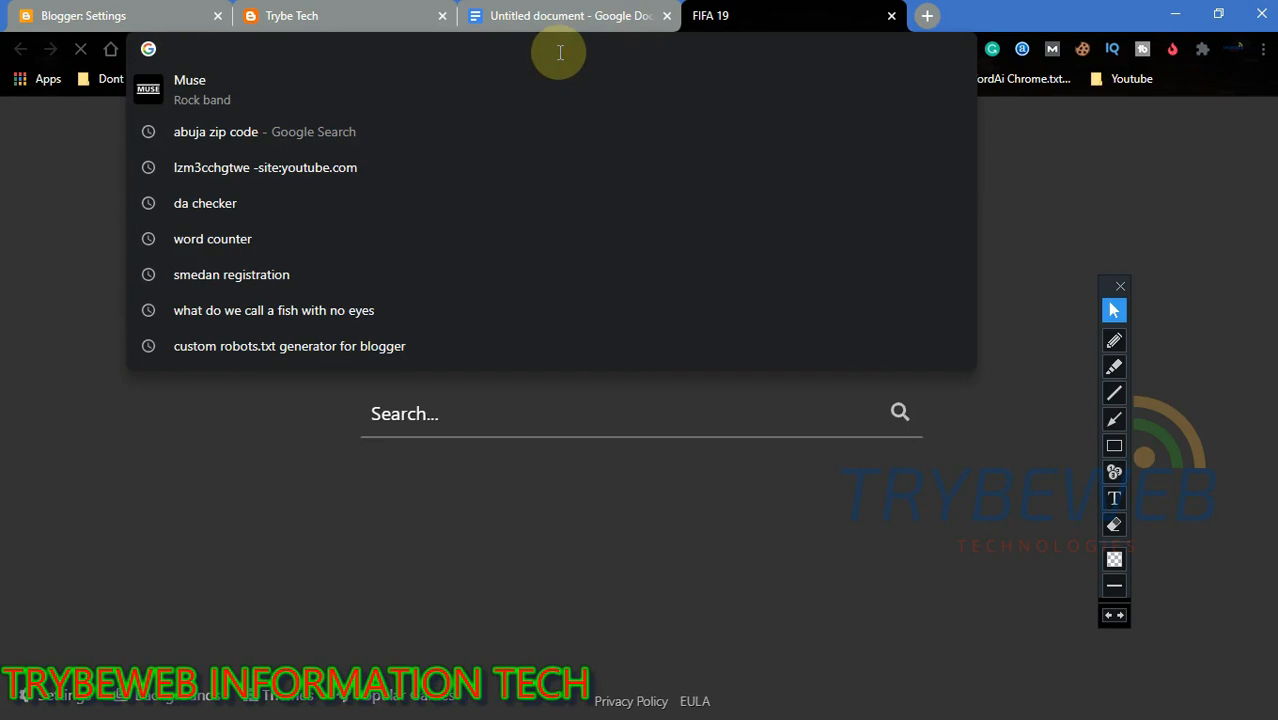
{"action": "left_click", "coordinate": [169, 522]}
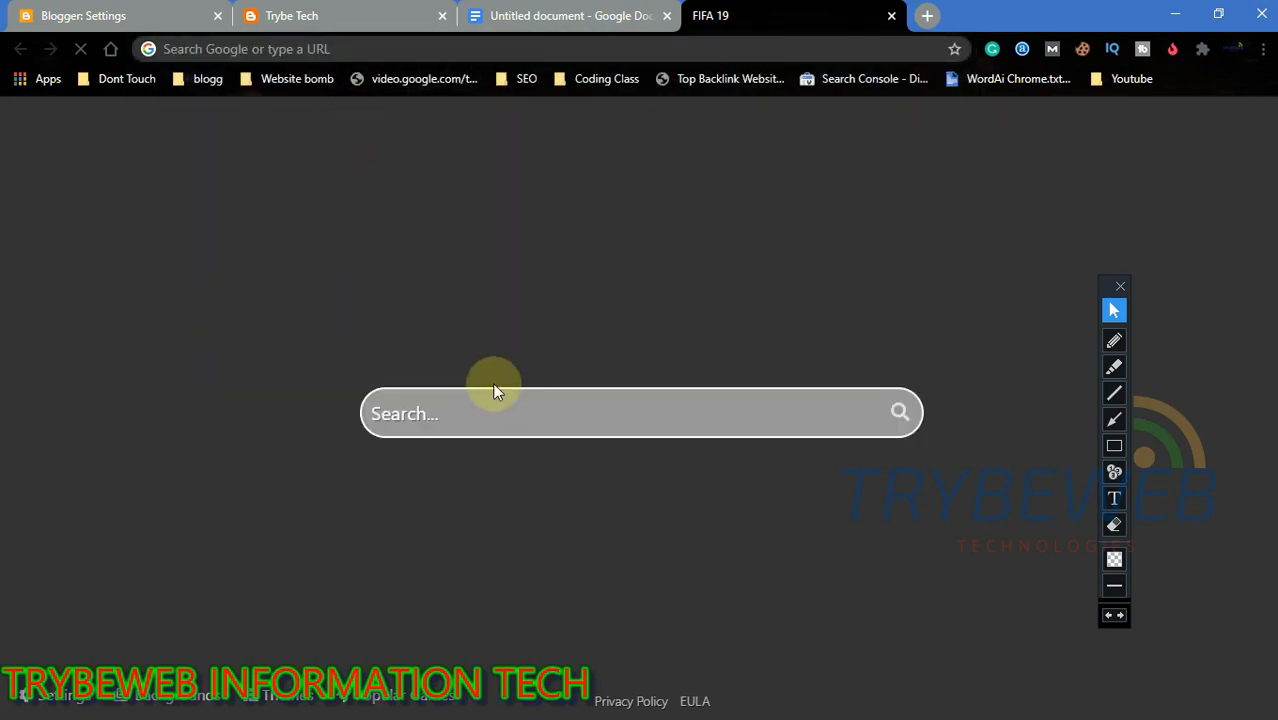
{"action": "left_click", "coordinate": [430, 410]}
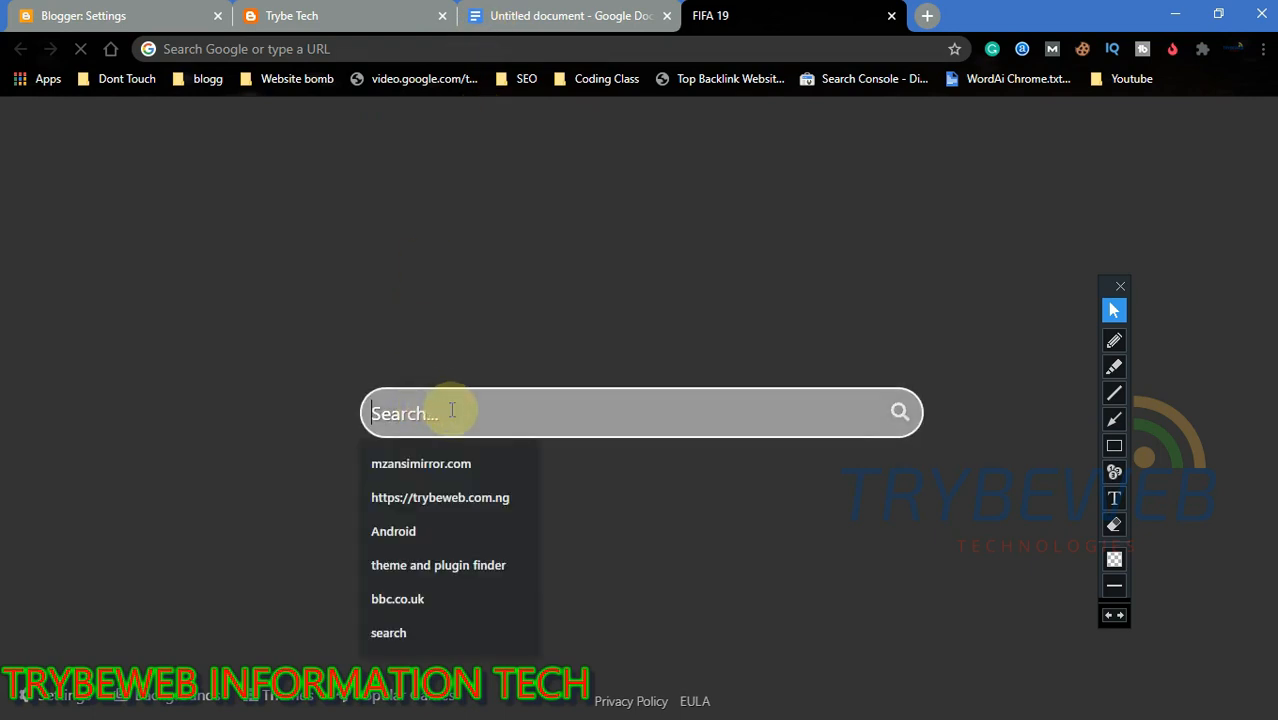
{"action": "type", "text": "BEST"}
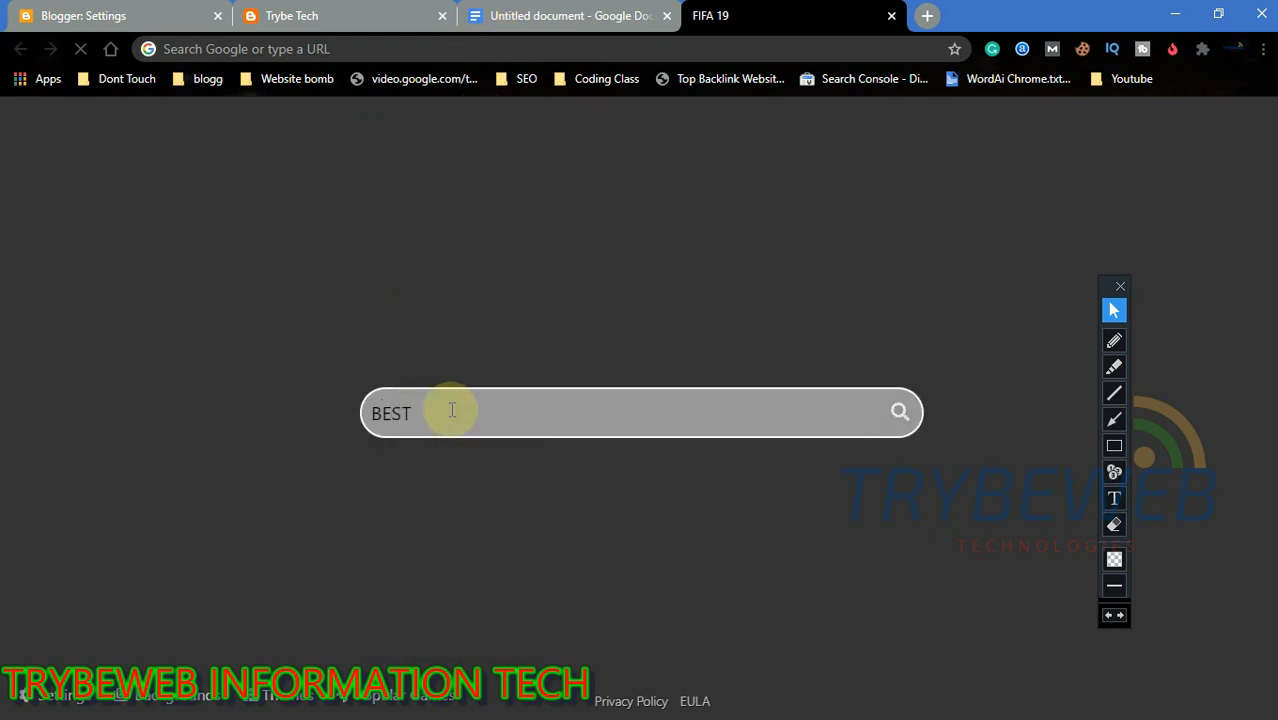
{"action": "type", "text": " PC 2020"}
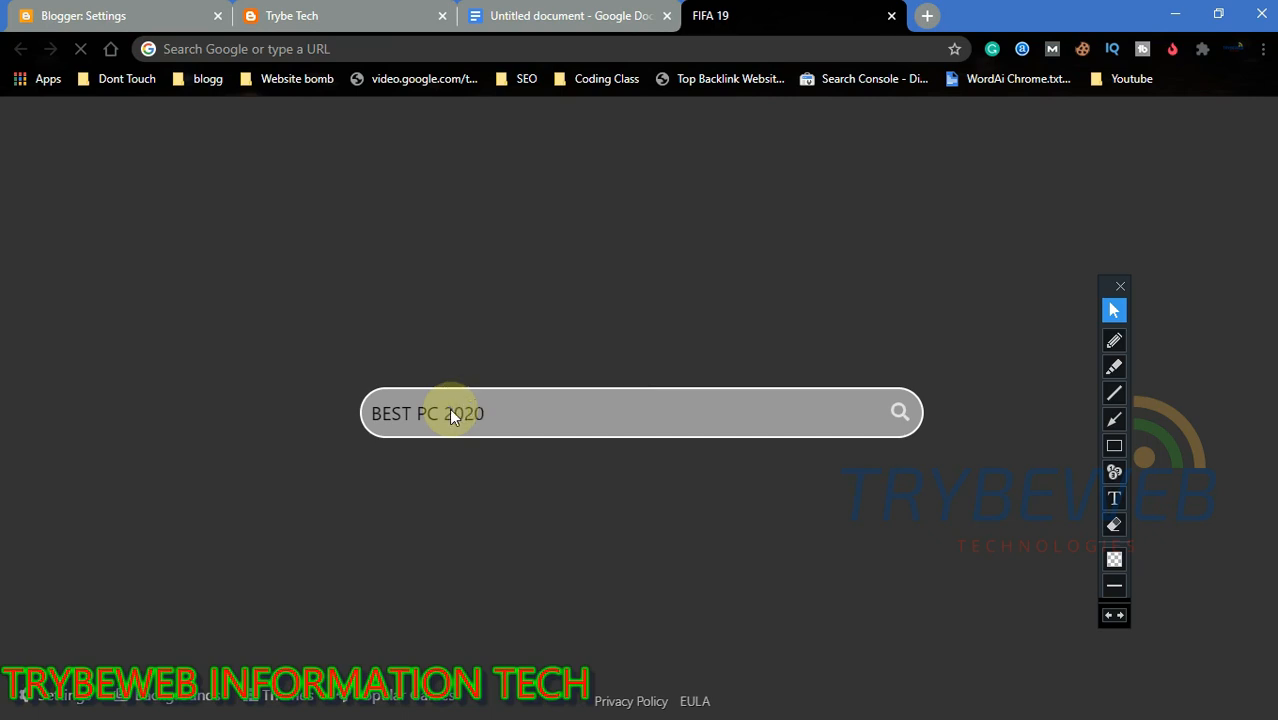
{"action": "key", "text": "Return"}
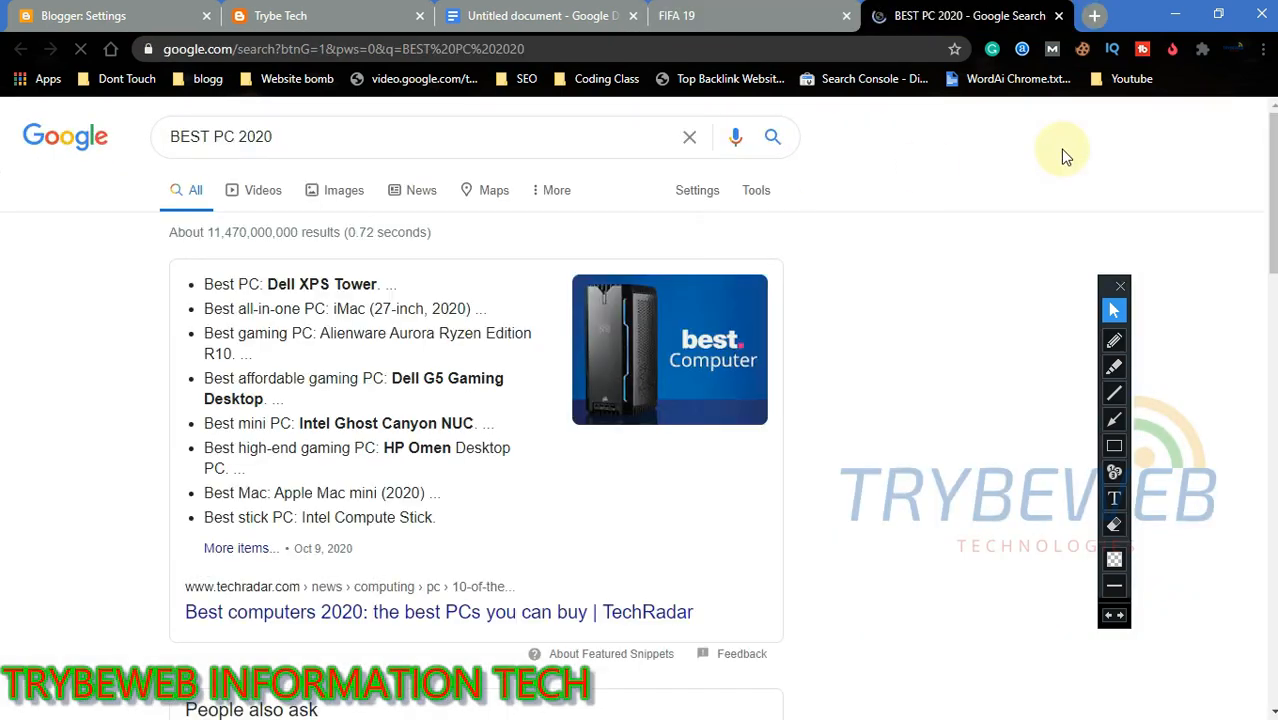
Mark the description snippets of the TechRadar, PCMag and PC Gamer search results with temporary red rectangles
{"action": "scroll", "coordinate": [476, 400], "scroll_direction": "down", "scroll_amount": 5}
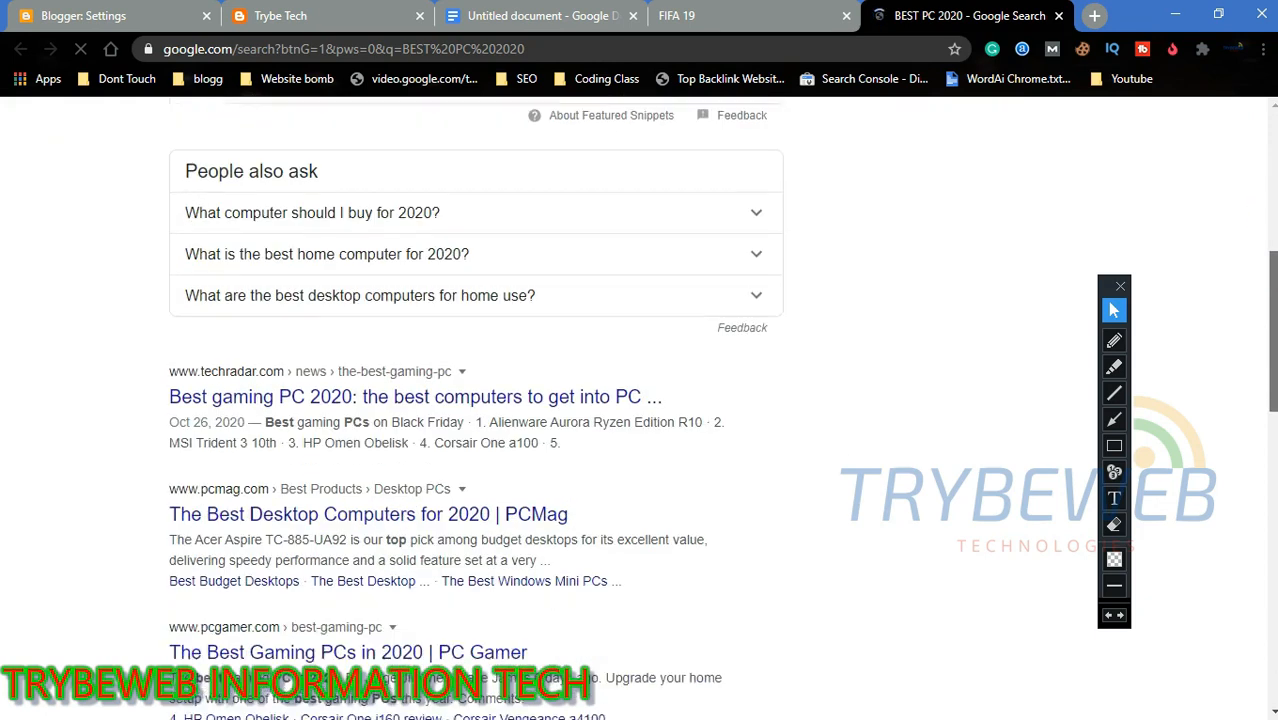
{"action": "scroll", "coordinate": [1152, 544], "scroll_direction": "down", "scroll_amount": 1}
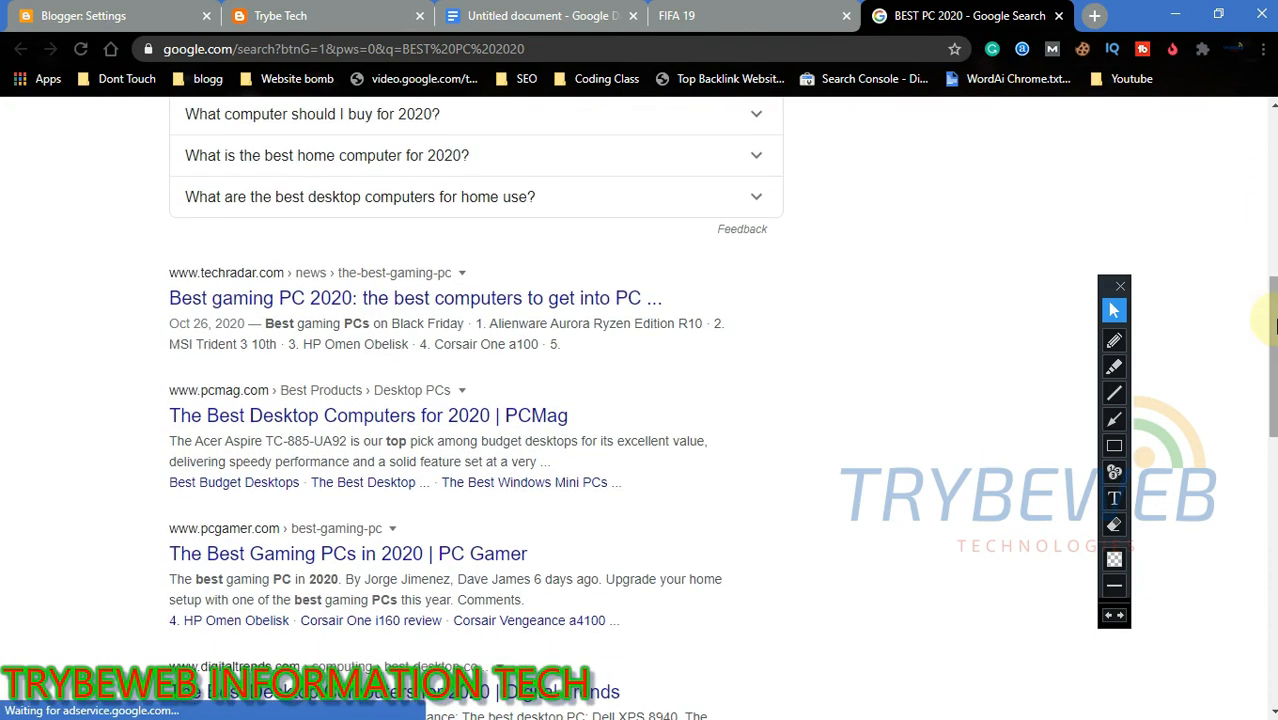
{"action": "left_click", "coordinate": [1114, 446]}
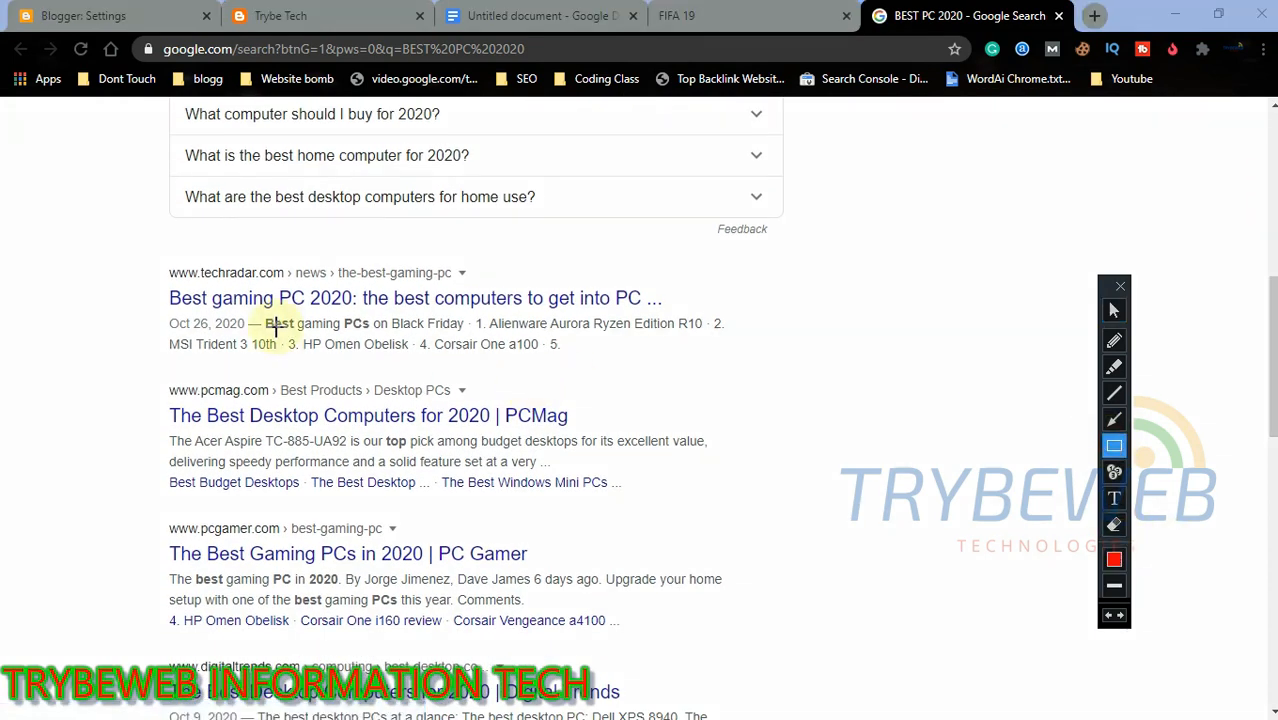
{"action": "mouse_move", "coordinate": [263, 314]}
{"action": "left_mouse_down"}
{"action": "mouse_move", "coordinate": [398, 356]}
{"action": "mouse_move", "coordinate": [724, 358]}
{"action": "left_mouse_up"}
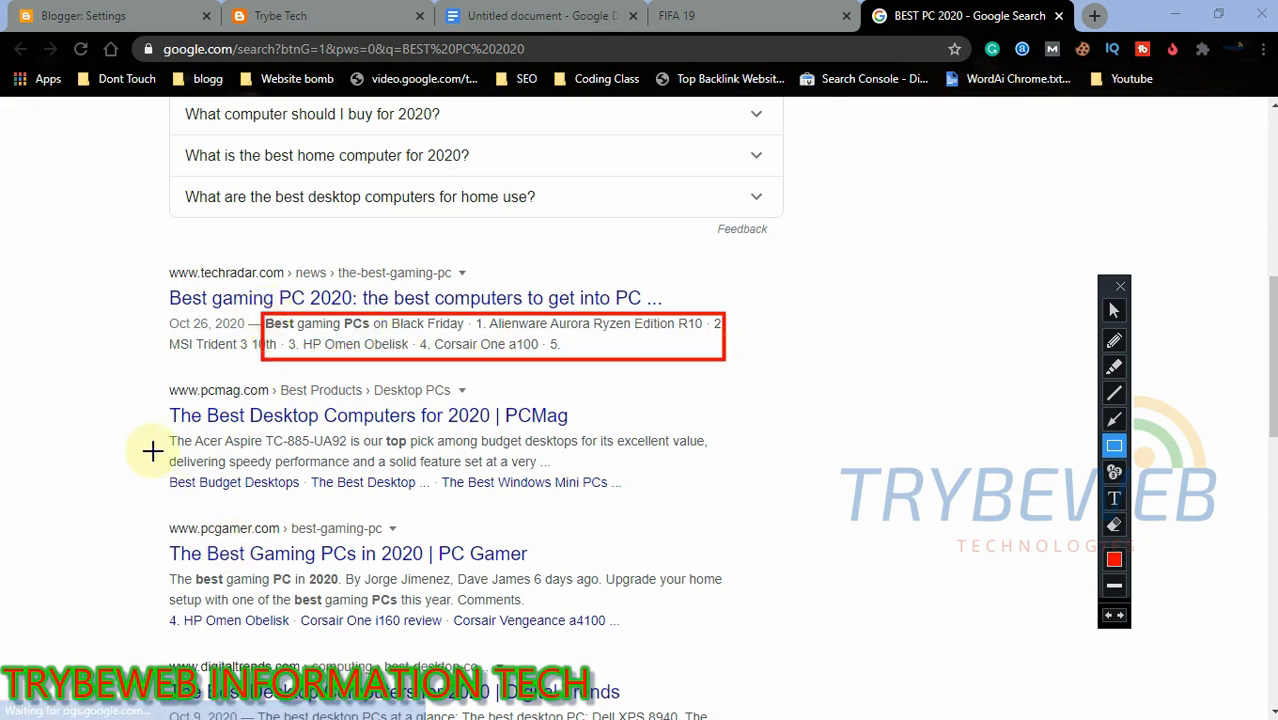
{"action": "mouse_move", "coordinate": [160, 427]}
{"action": "left_mouse_down"}
{"action": "mouse_move", "coordinate": [646, 507]}
{"action": "mouse_move", "coordinate": [711, 472]}
{"action": "left_mouse_up"}
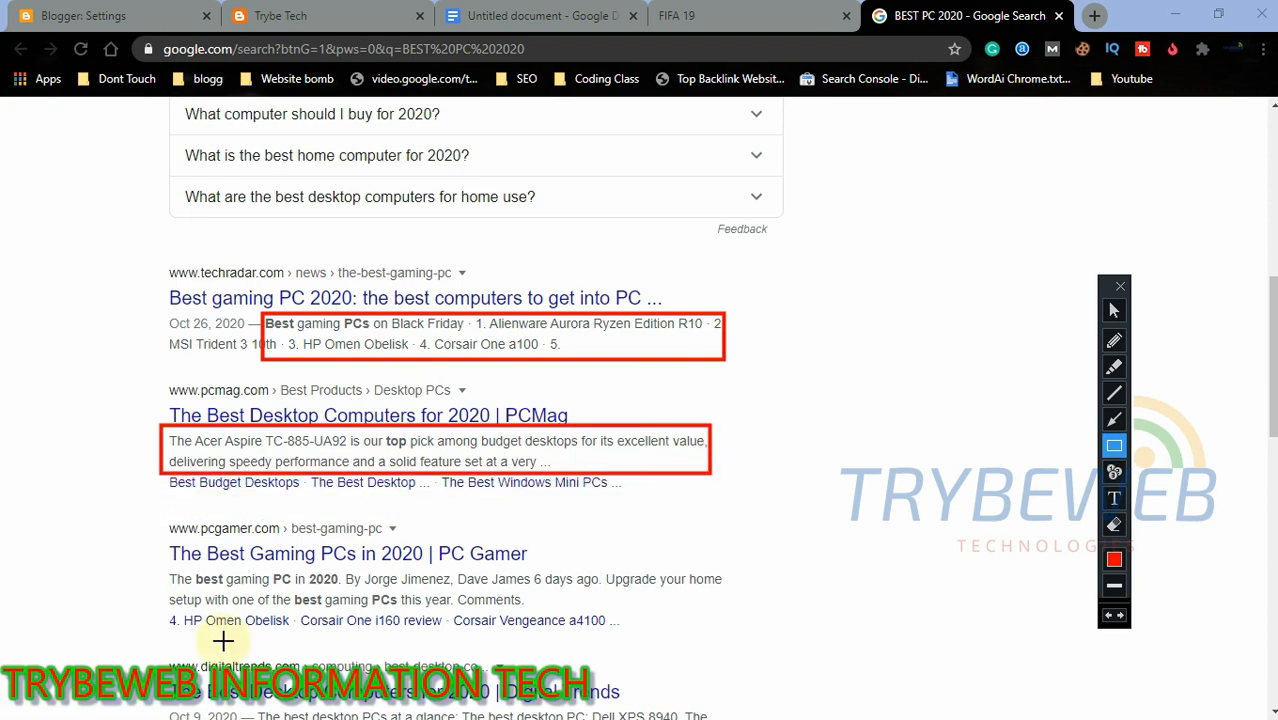
{"action": "mouse_move", "coordinate": [160, 564]}
{"action": "left_mouse_down"}
{"action": "mouse_move", "coordinate": [345, 603]}
{"action": "mouse_move", "coordinate": [747, 613]}
{"action": "left_mouse_up"}
{"action": "key", "text": "ctrl+z"}
{"action": "key", "text": "ctrl+z"}
{"action": "key", "text": "ctrl+z"}
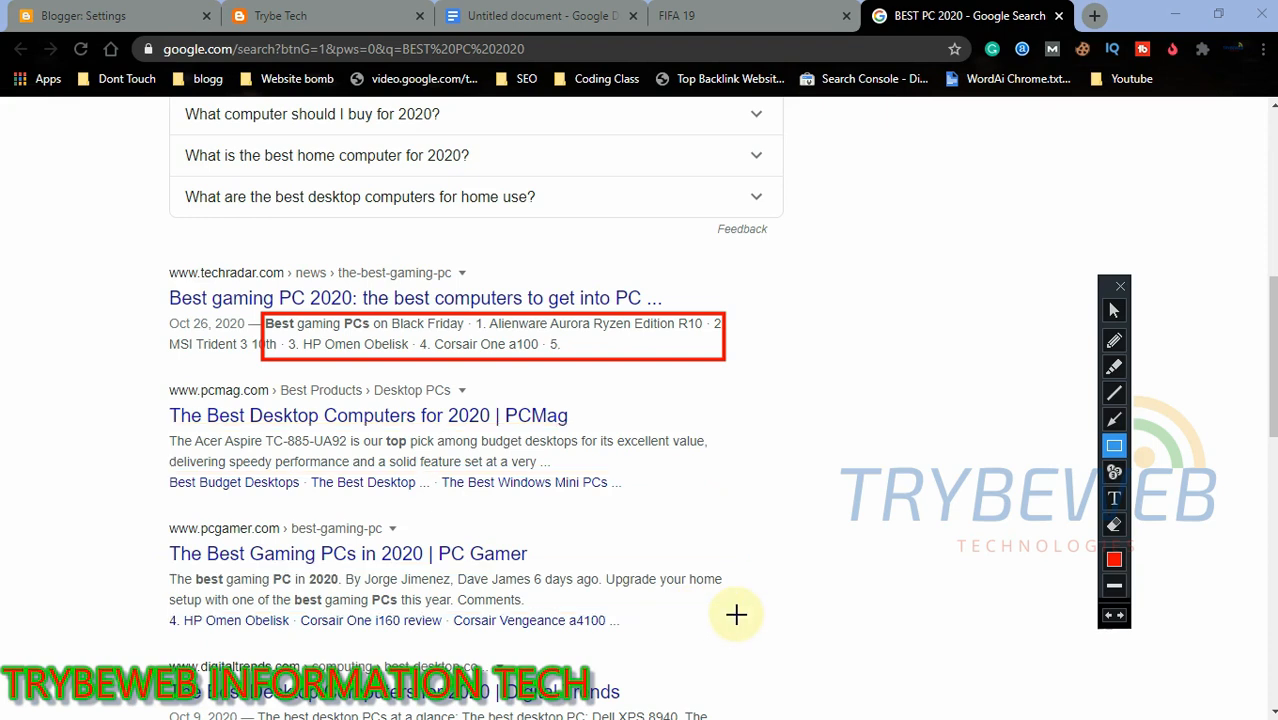
Clear the search result markings, return to the Blogger settings and mark the Search description's character counter with a temporary red rectangle
{"action": "left_click", "coordinate": [1114, 311]}
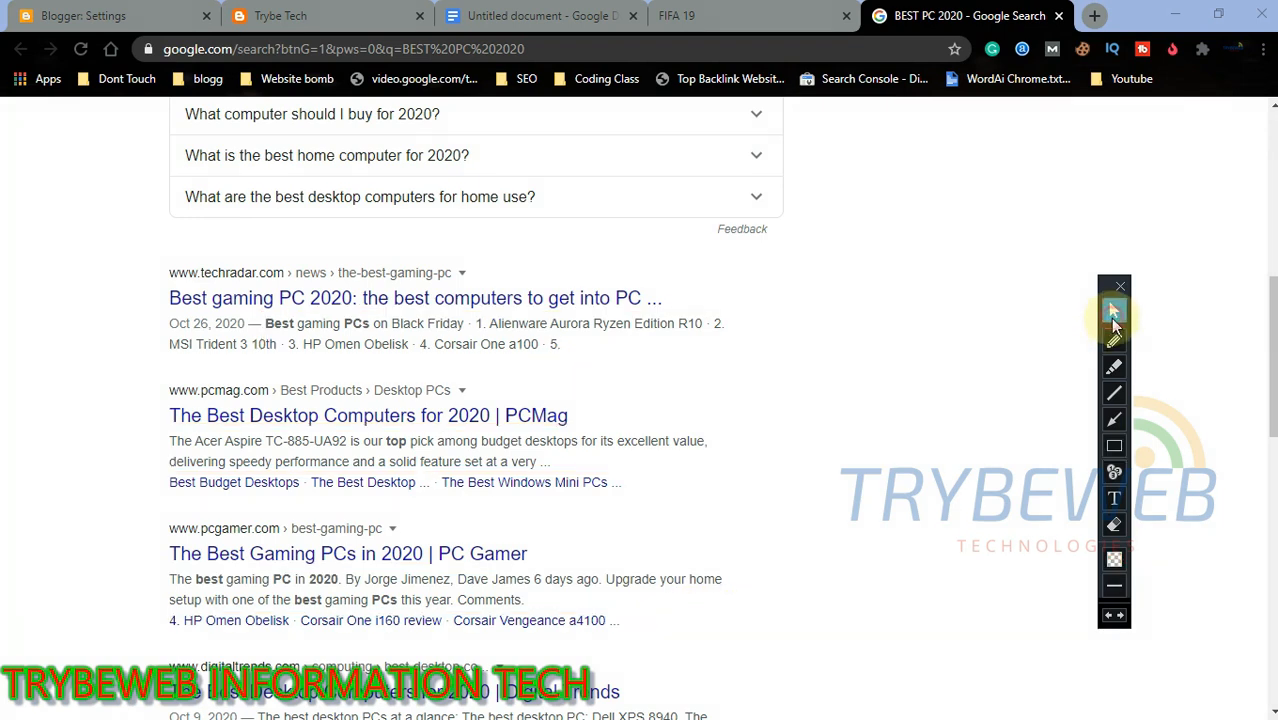
{"action": "left_click", "coordinate": [290, 15]}
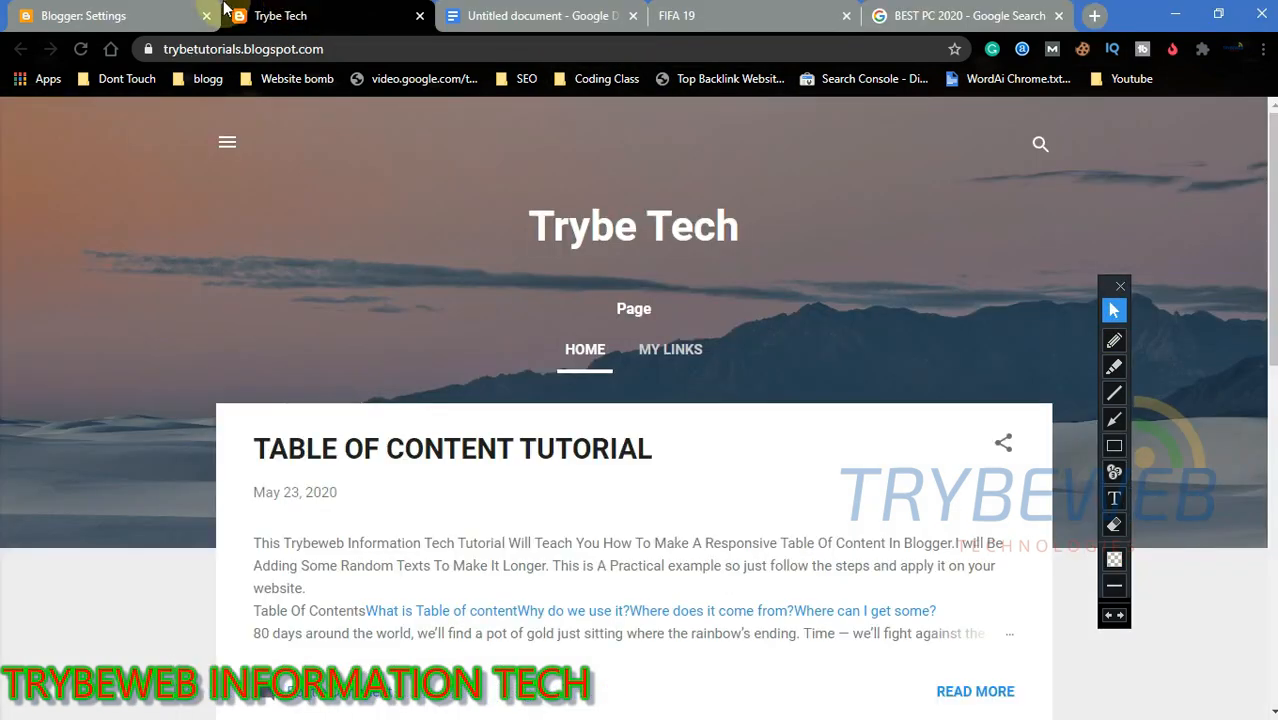
{"action": "left_click", "coordinate": [134, 15]}
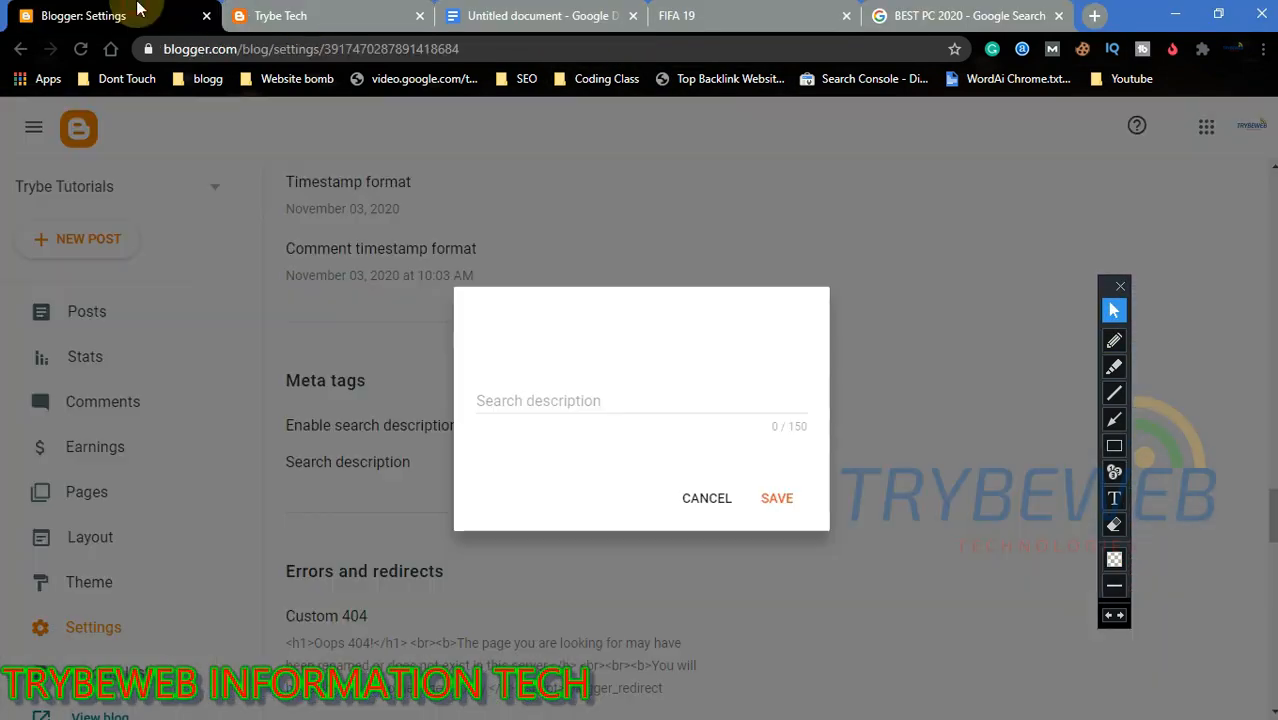
{"action": "left_click", "coordinate": [1115, 450]}
{"action": "left_click_drag", "start_coordinate": [766, 412], "coordinate": [822, 447]}
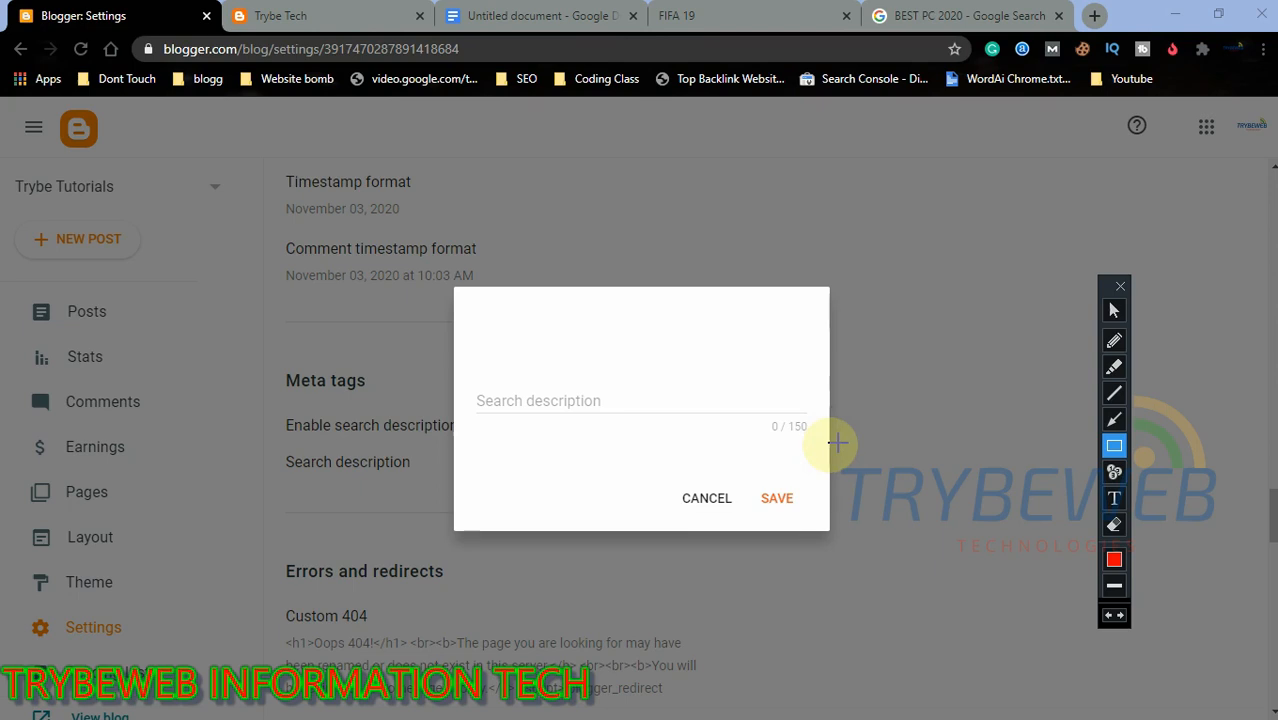
{"action": "left_click", "coordinate": [1114, 311]}
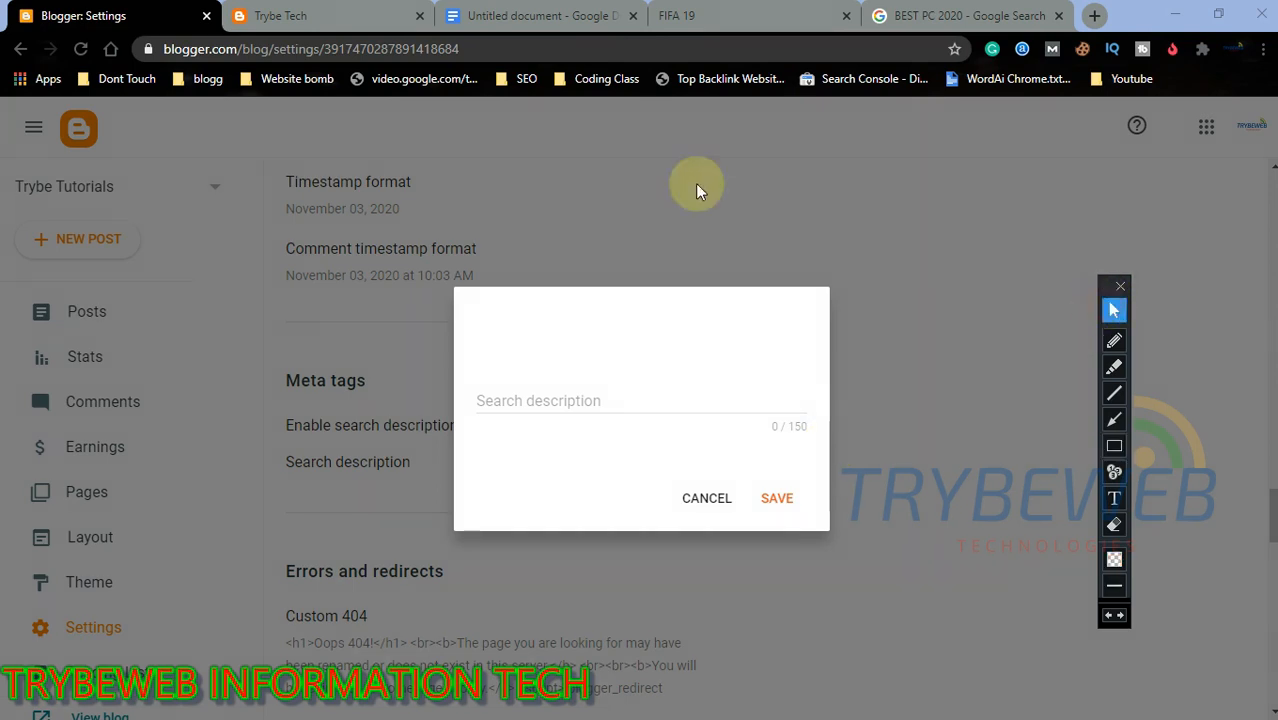
Select the paragraph under META DESCRIPTION in the Google Docs document and check its word and character count
{"action": "left_click", "coordinate": [541, 20]}
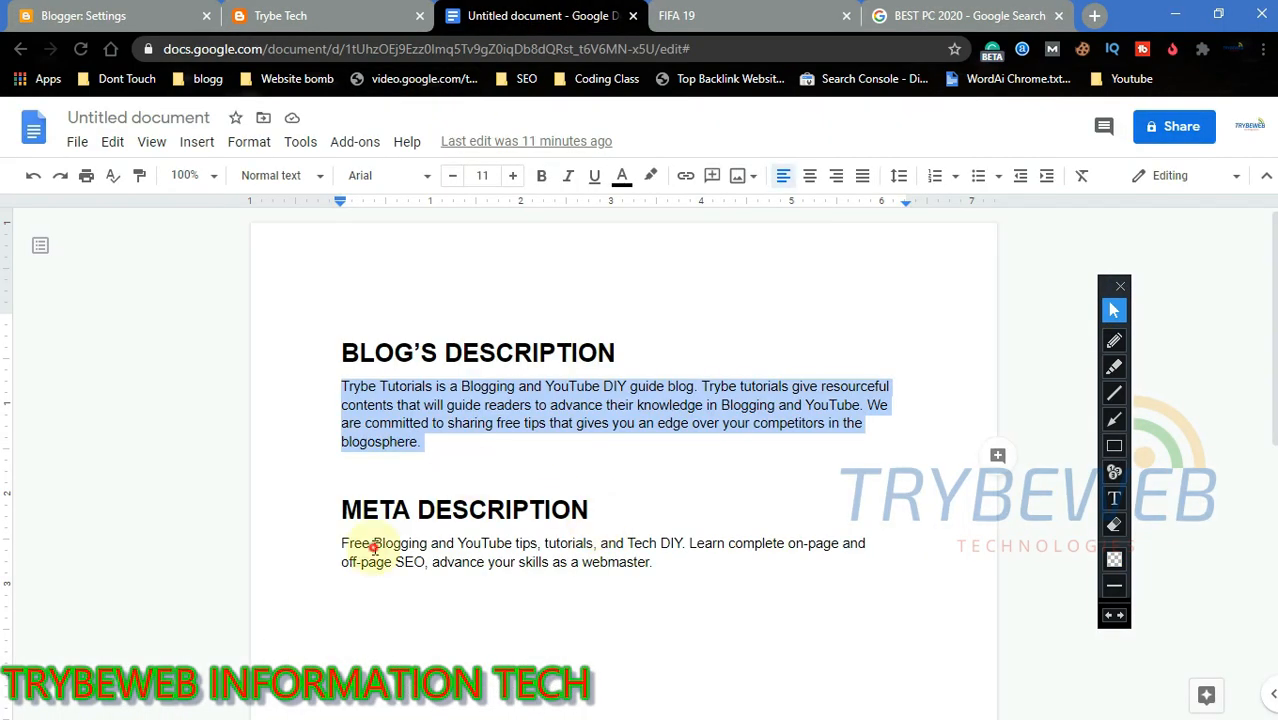
{"action": "left_click", "coordinate": [374, 545]}
{"action": "left_click_drag", "start_coordinate": [342, 508], "coordinate": [588, 508]}
{"action": "left_click", "coordinate": [363, 544]}
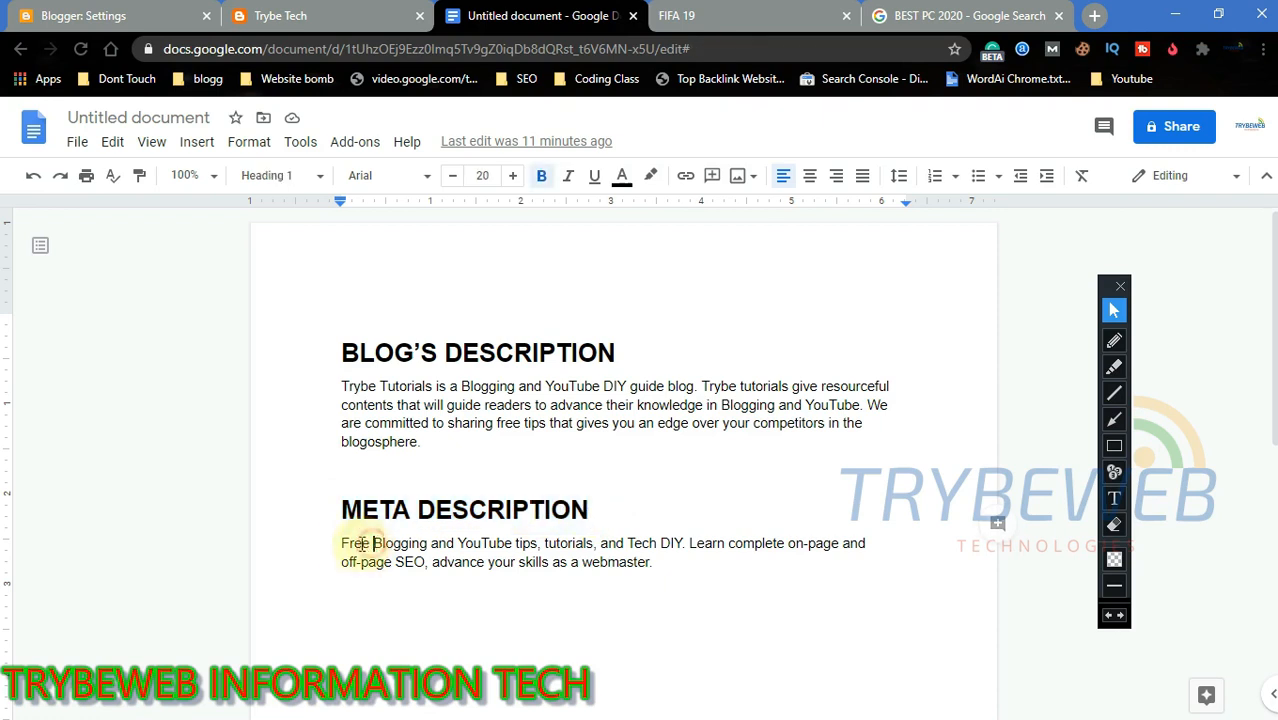
{"action": "left_click_drag", "start_coordinate": [336, 543], "coordinate": [671, 576]}
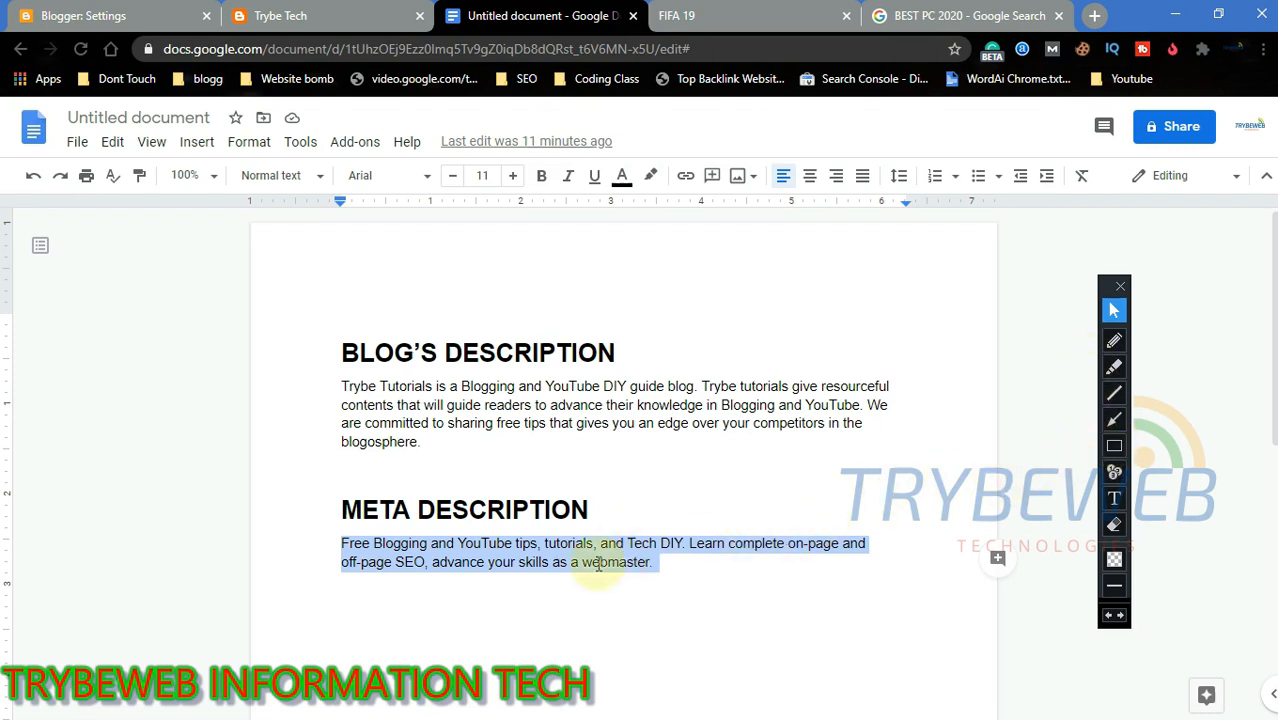
{"action": "key", "text": "ctrl+shift+c"}
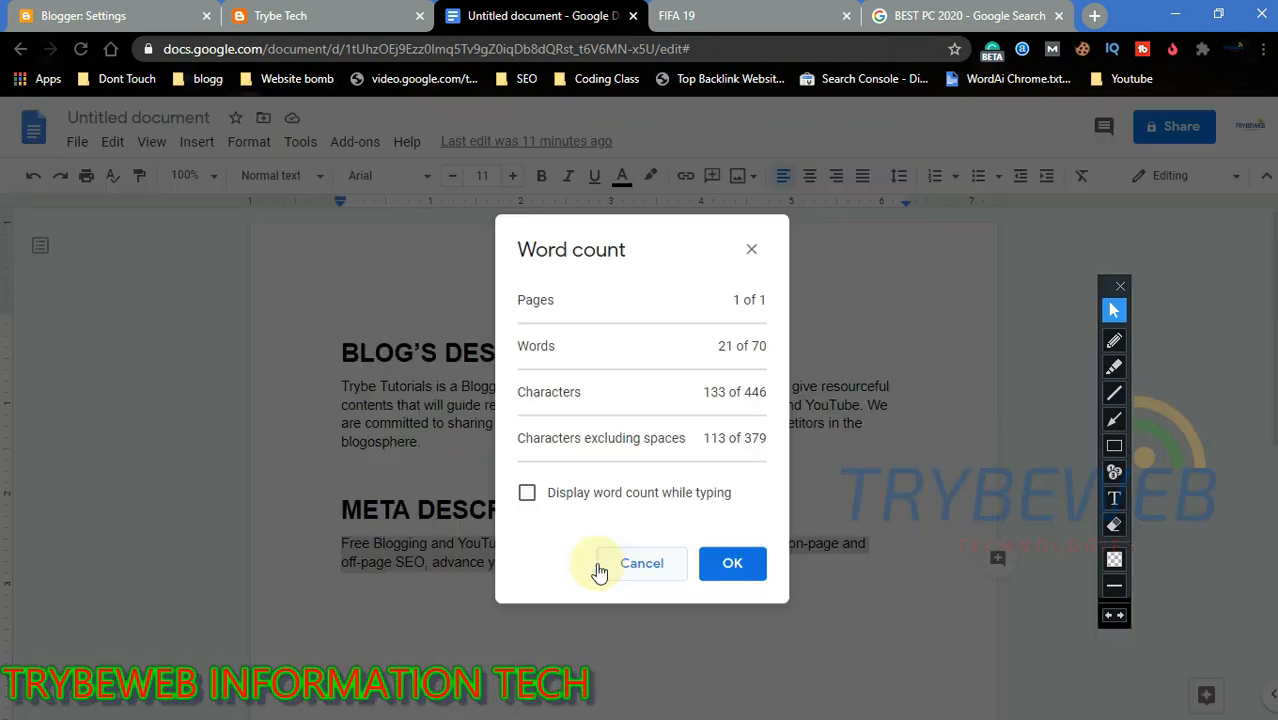
{"action": "left_click", "coordinate": [1113, 448]}
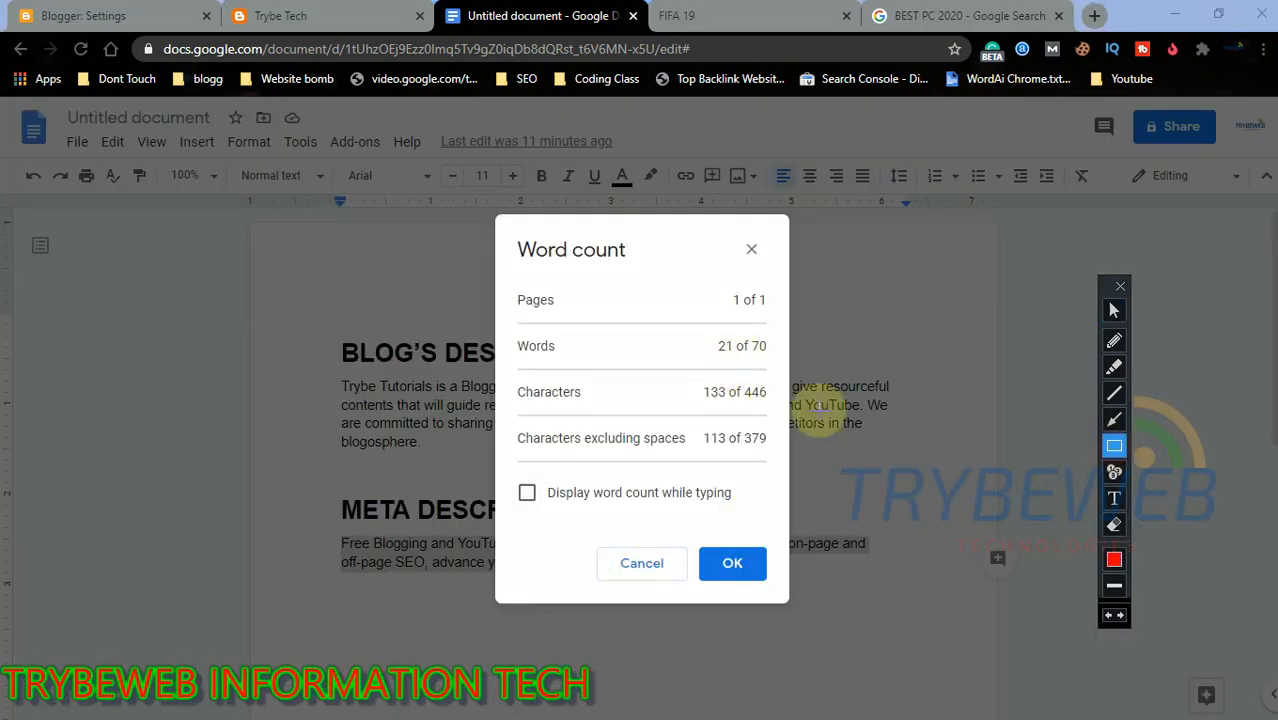
{"action": "left_click", "coordinate": [1125, 316]}
{"action": "left_click", "coordinate": [751, 249]}
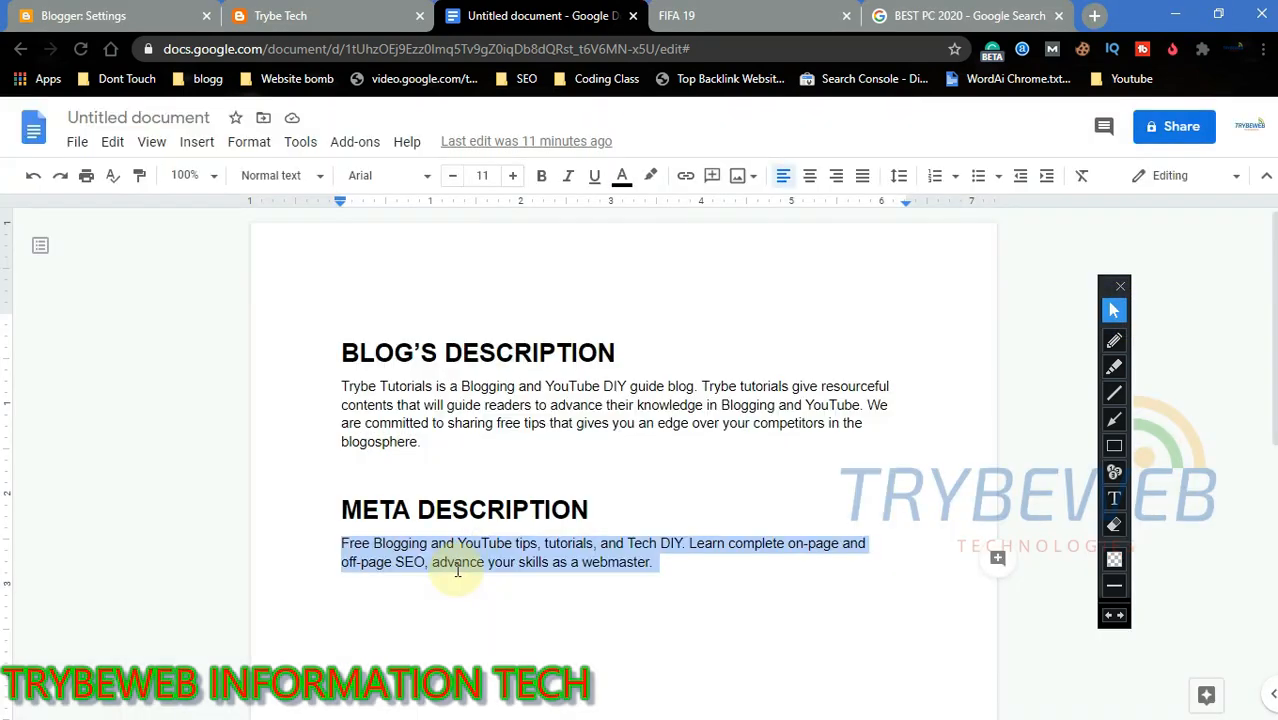
Copy the selected meta description paragraph and save it as the blog's Search description in the Blogger settings
{"action": "right_click", "coordinate": [456, 578]}
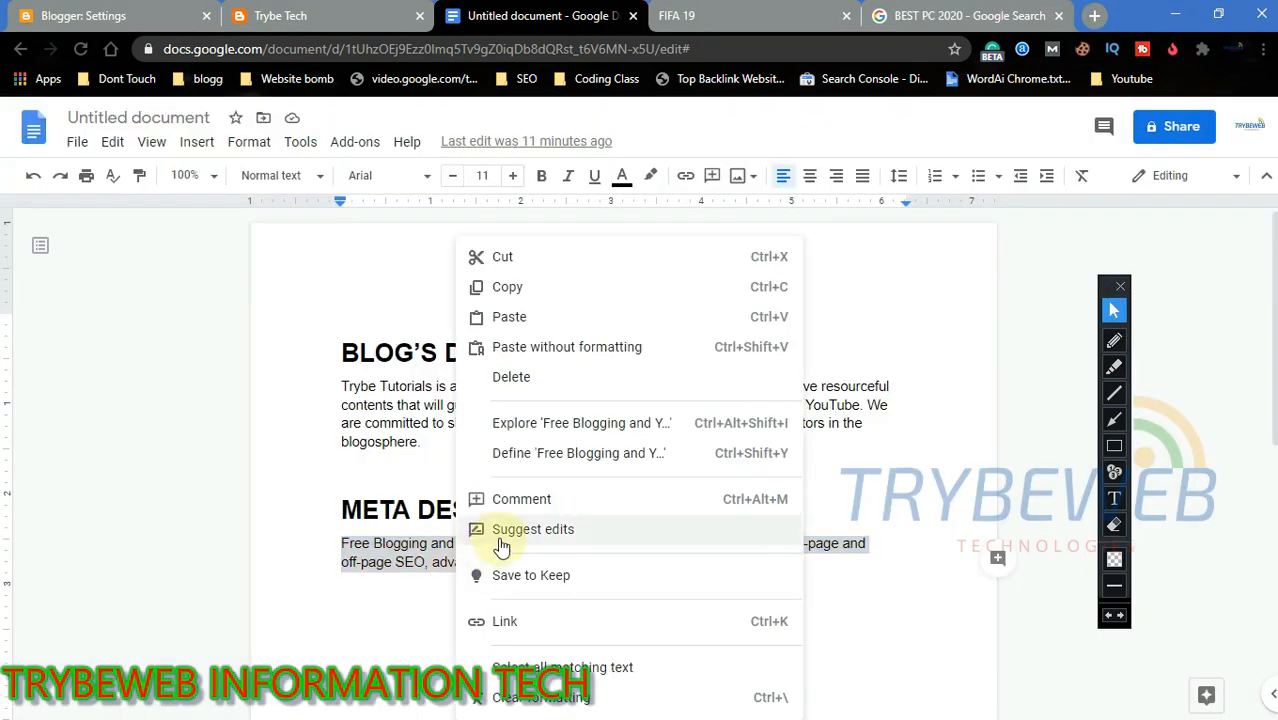
{"action": "left_click", "coordinate": [510, 289]}
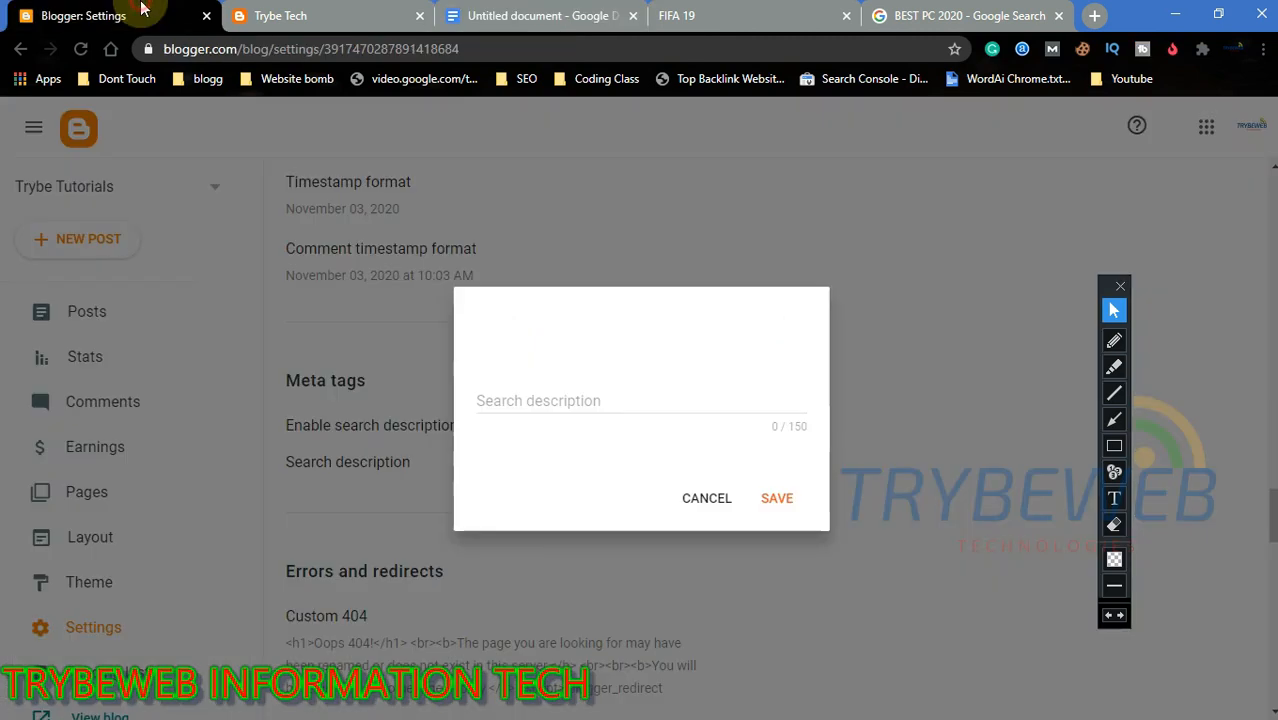
{"action": "left_click", "coordinate": [140, 15]}
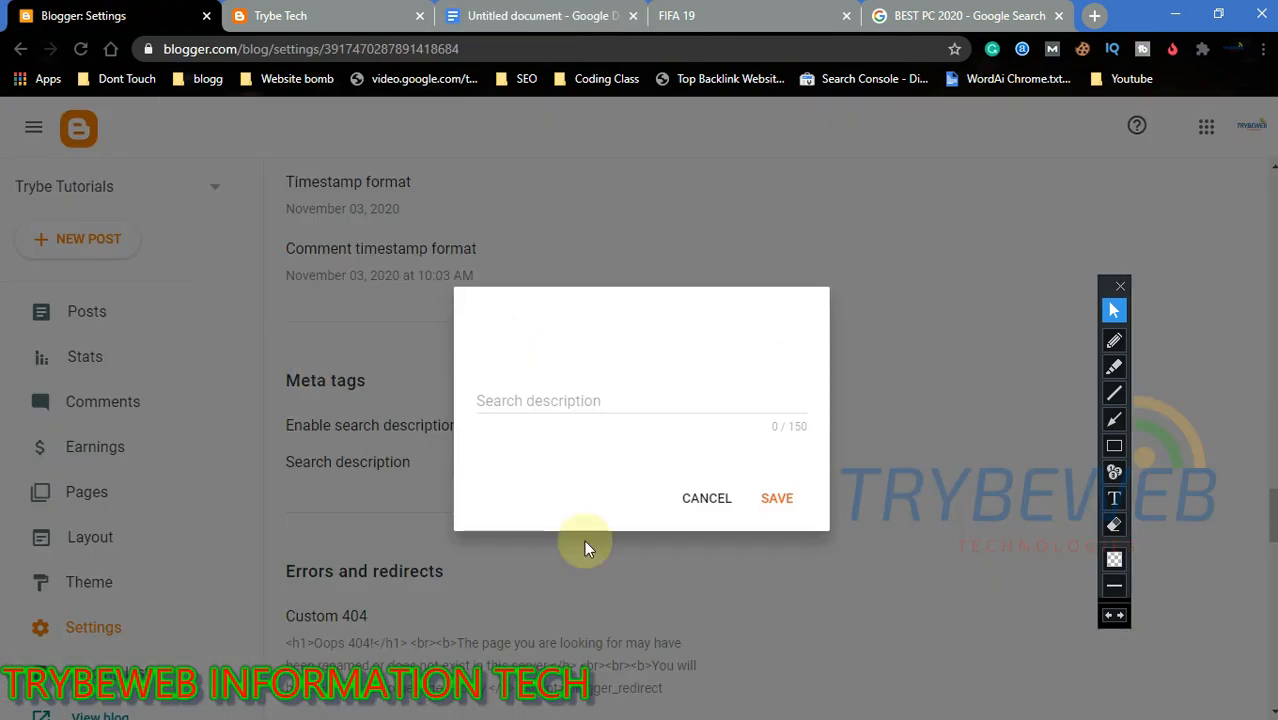
{"action": "left_click", "coordinate": [579, 403]}
{"action": "key", "text": "ctrl+v"}
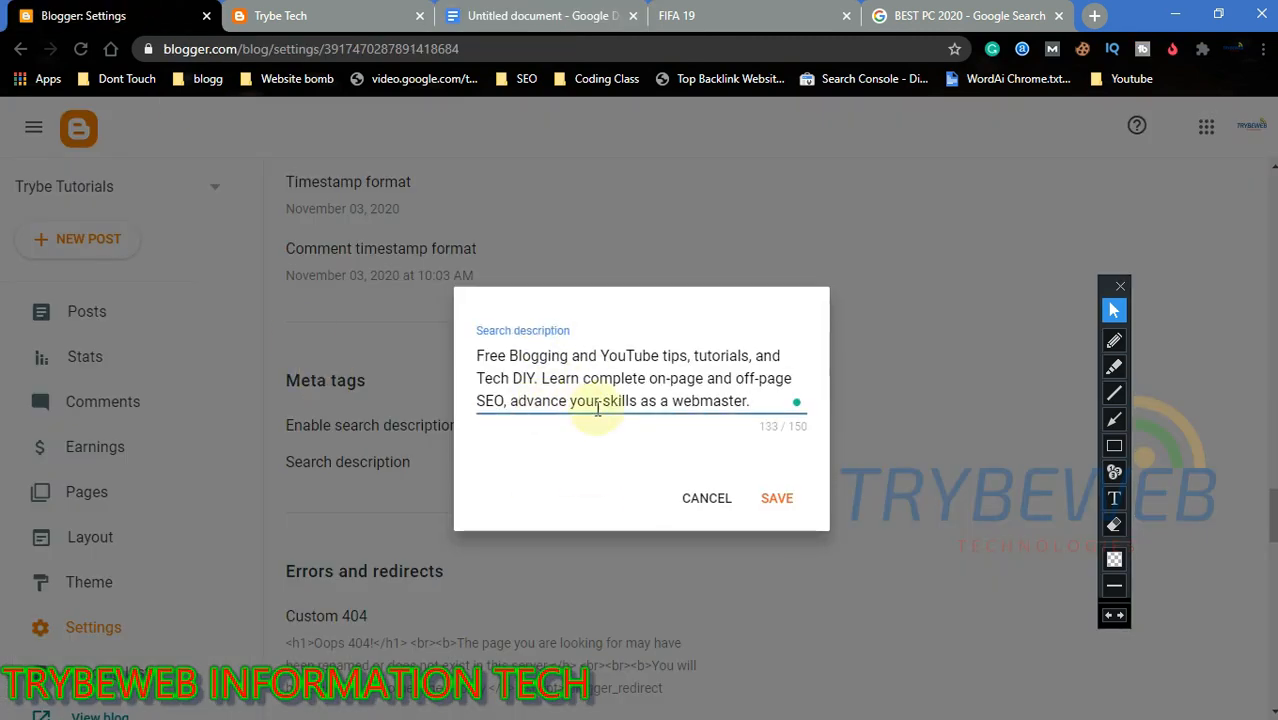
{"action": "left_click", "coordinate": [772, 498]}
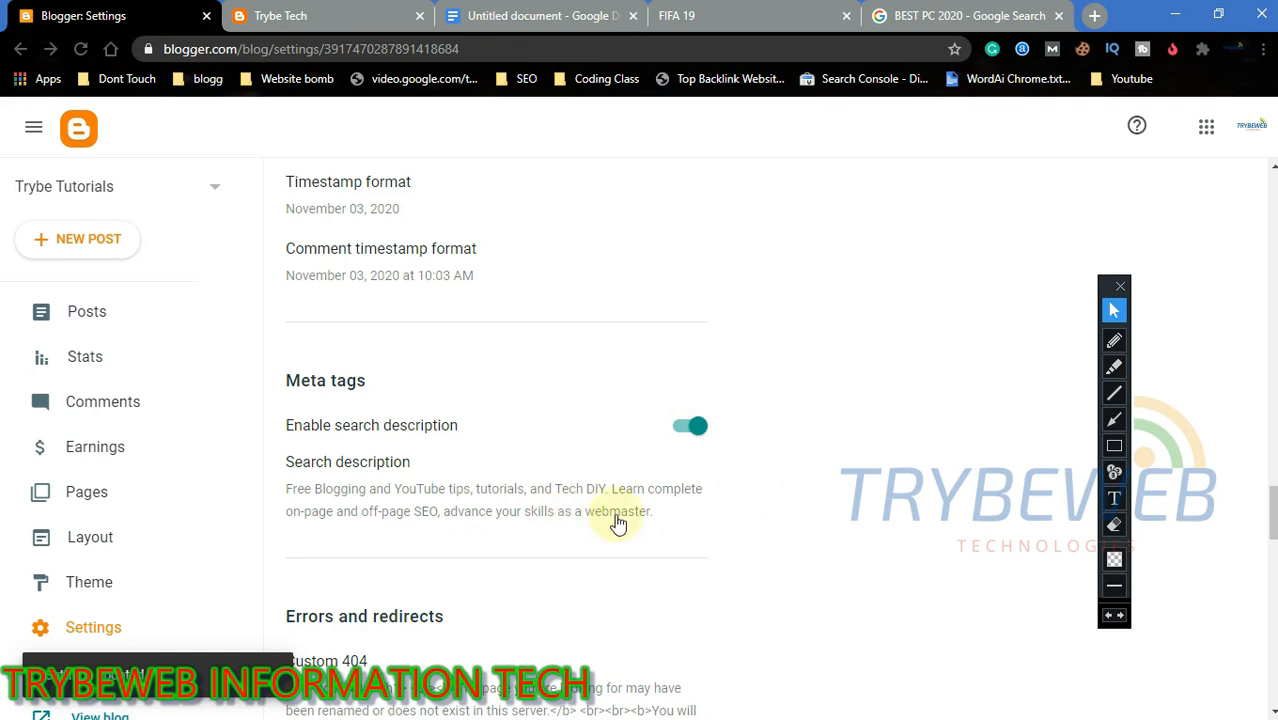
Mark the Errors and redirects heading and the Custom 404 setting with temporary red rectangles, and return to the normal pointer
{"action": "scroll", "coordinate": [1013, 442], "scroll_direction": "down", "scroll_amount": 3}
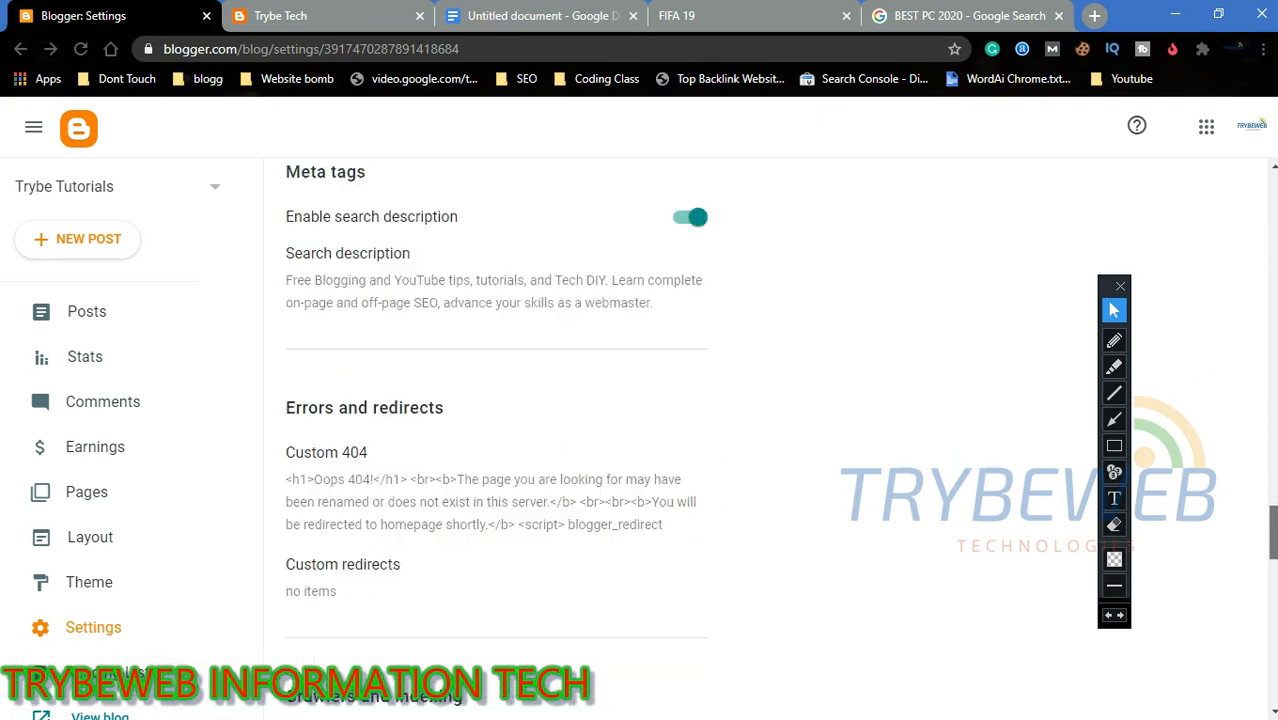
{"action": "scroll", "coordinate": [1013, 442], "scroll_direction": "down", "scroll_amount": 3}
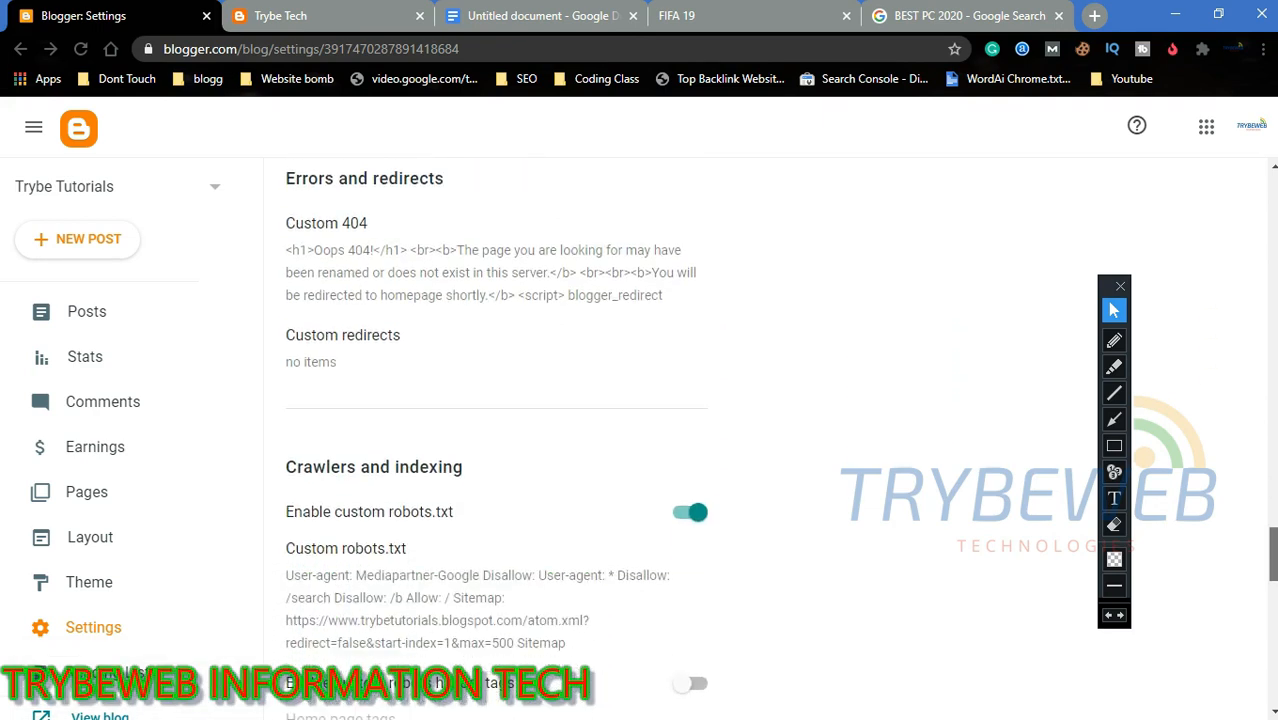
{"action": "left_click", "coordinate": [1113, 447]}
{"action": "mouse_move", "coordinate": [280, 158]}
{"action": "left_mouse_down"}
{"action": "mouse_move", "coordinate": [414, 200]}
{"action": "mouse_move", "coordinate": [470, 199]}
{"action": "left_mouse_up"}
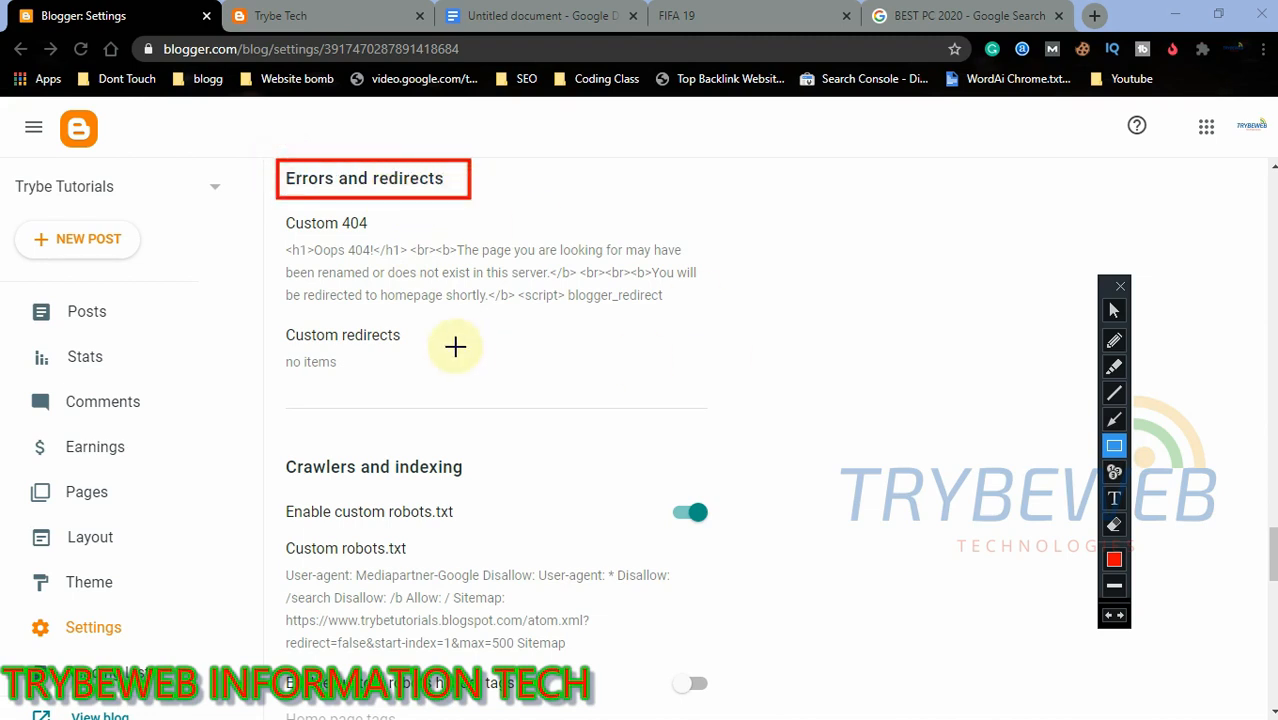
{"action": "left_click_drag", "start_coordinate": [277, 207], "coordinate": [400, 242]}
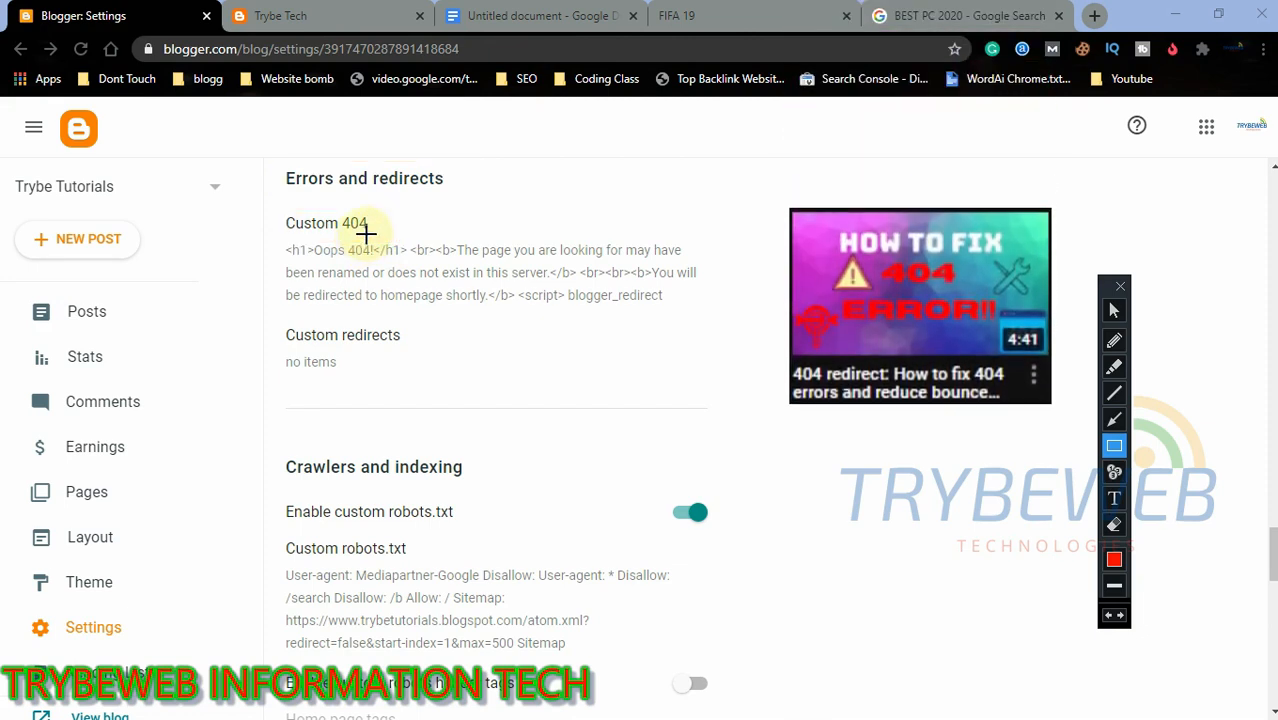
{"action": "left_click", "coordinate": [1113, 313]}
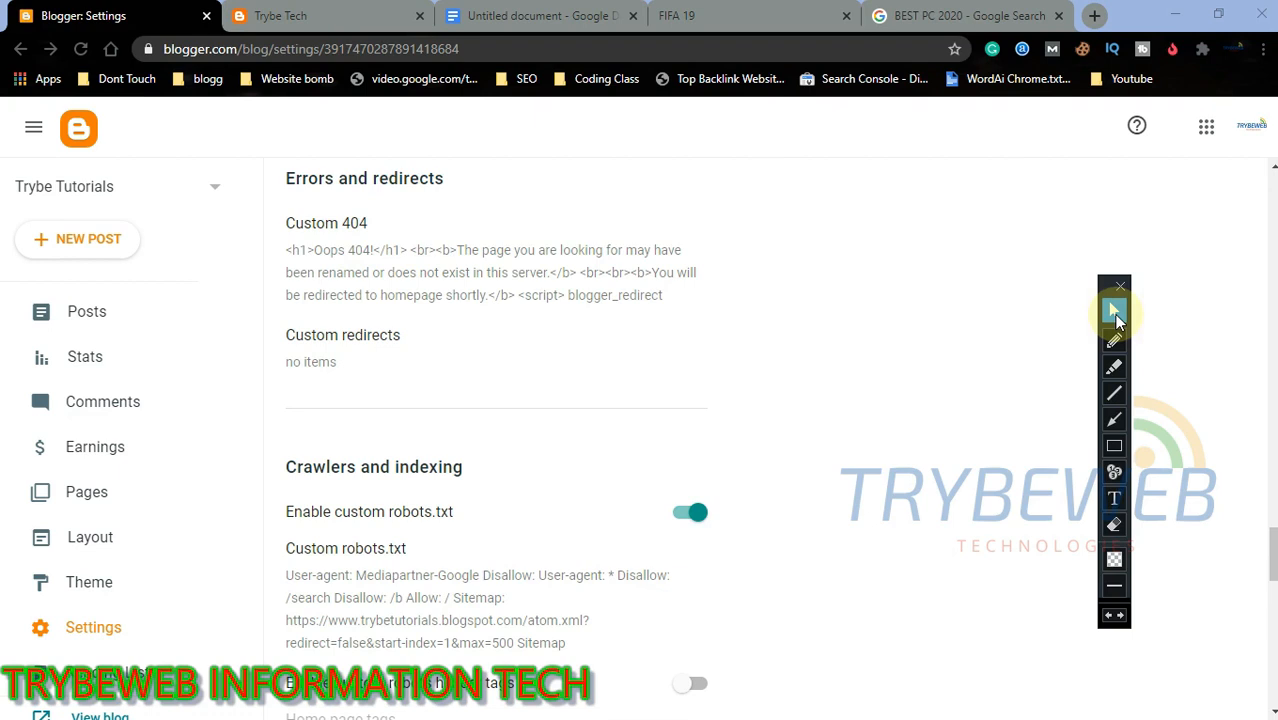
Mark the Crawlers and indexing heading, the Enable custom robots.txt label and its toggle with temporary red rectangles and an arrow
{"action": "scroll", "coordinate": [640, 420], "scroll_direction": "down", "scroll_amount": 1}
{"action": "scroll", "coordinate": [497, 440], "scroll_direction": "down", "scroll_amount": 2}
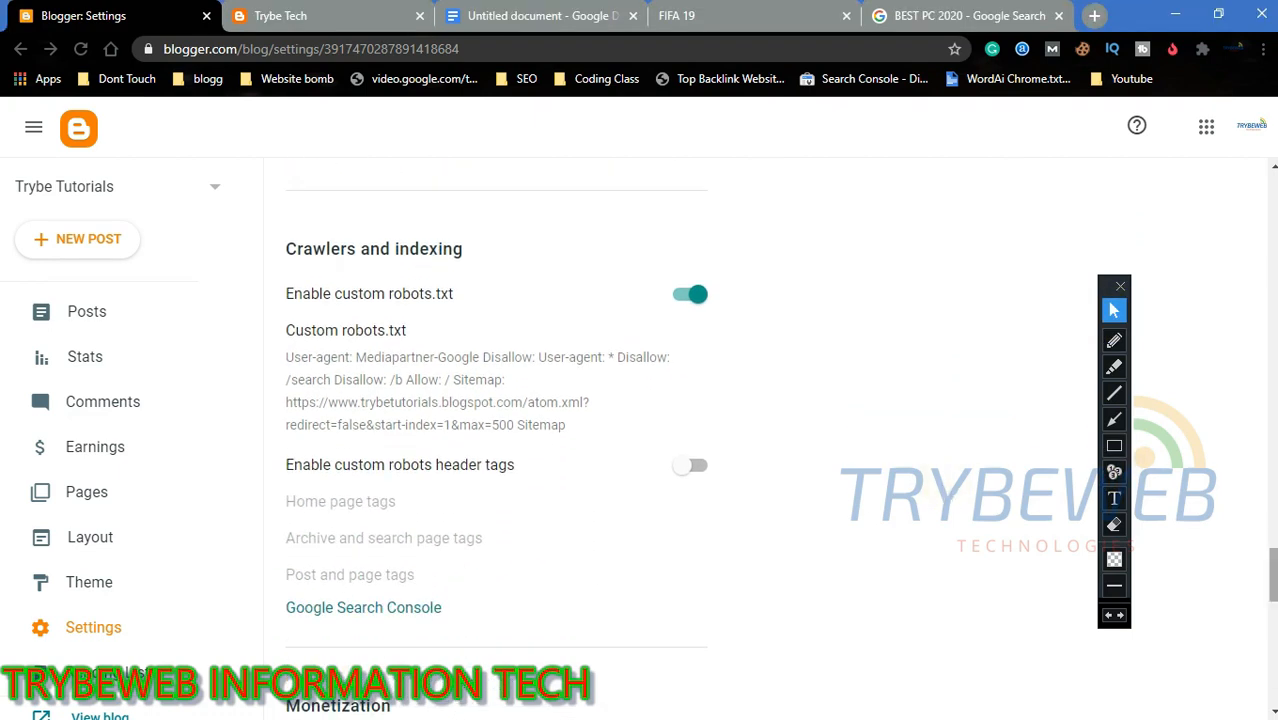
{"action": "left_click", "coordinate": [1114, 446]}
{"action": "left_click_drag", "start_coordinate": [305, 250], "coordinate": [502, 266]}
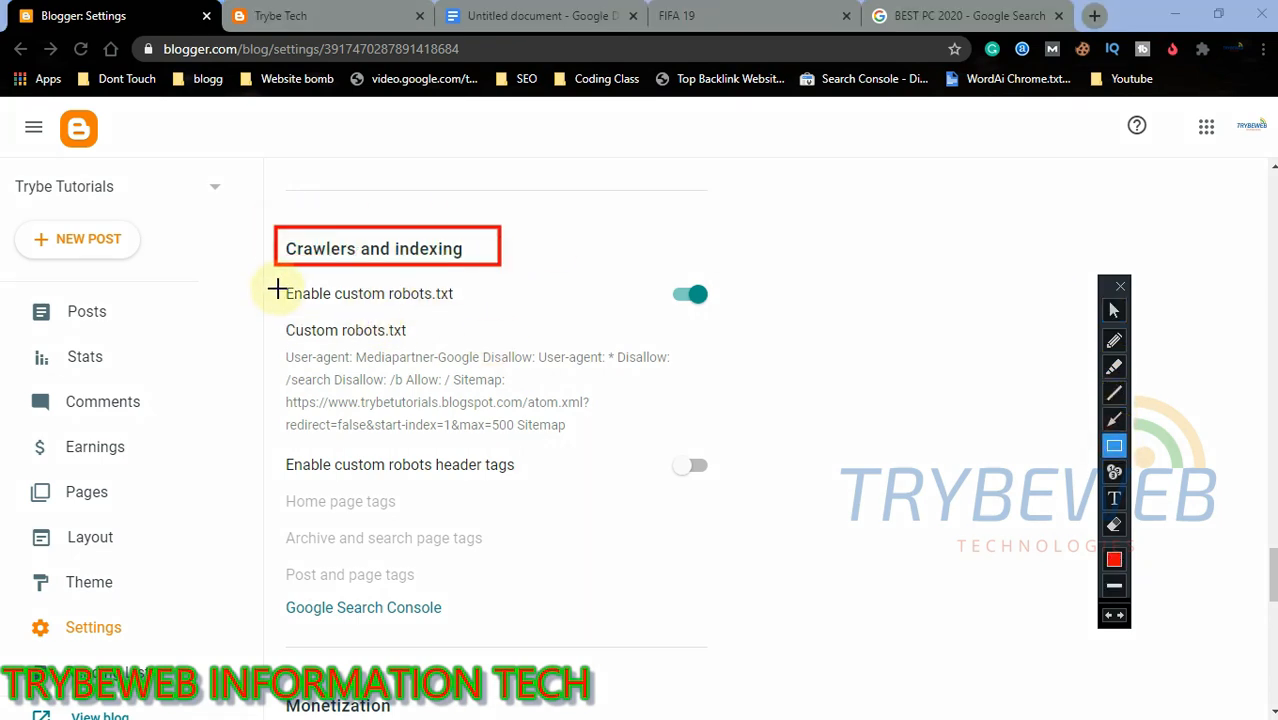
{"action": "mouse_move", "coordinate": [282, 276]}
{"action": "left_mouse_down"}
{"action": "mouse_move", "coordinate": [410, 338]}
{"action": "mouse_move", "coordinate": [489, 314]}
{"action": "left_mouse_up"}
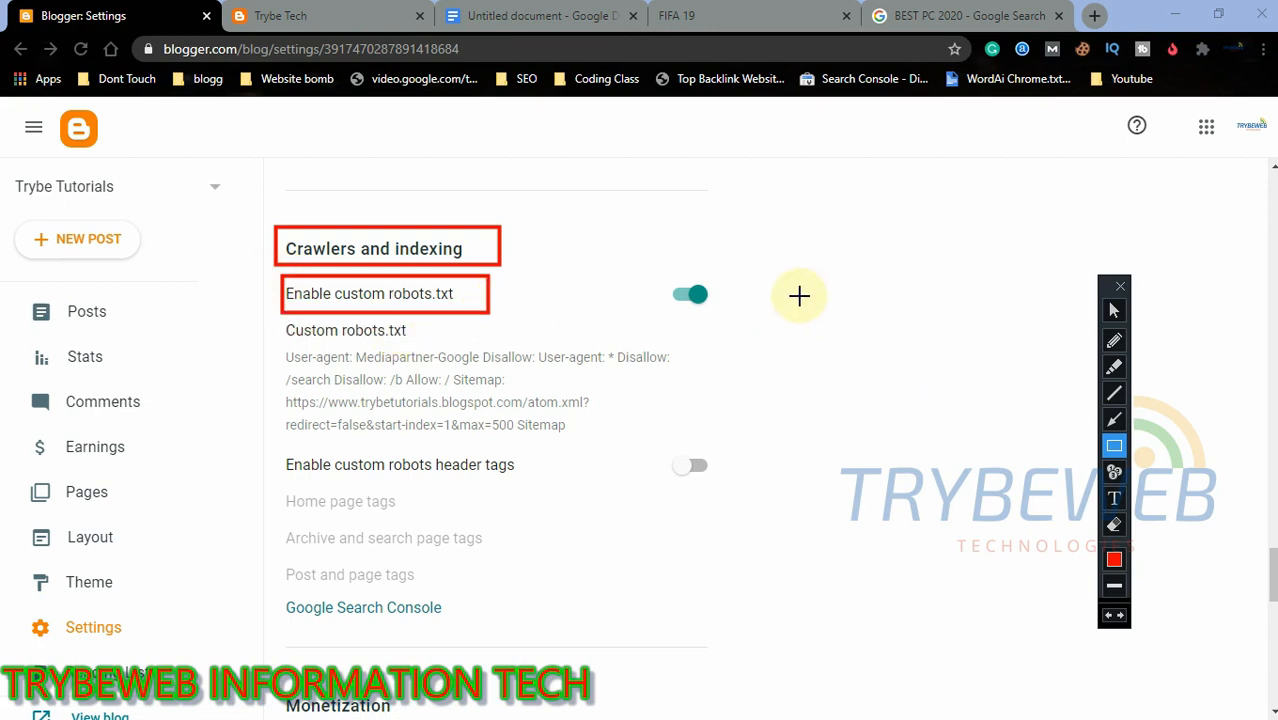
{"action": "left_click_drag", "start_coordinate": [661, 268], "coordinate": [729, 315]}
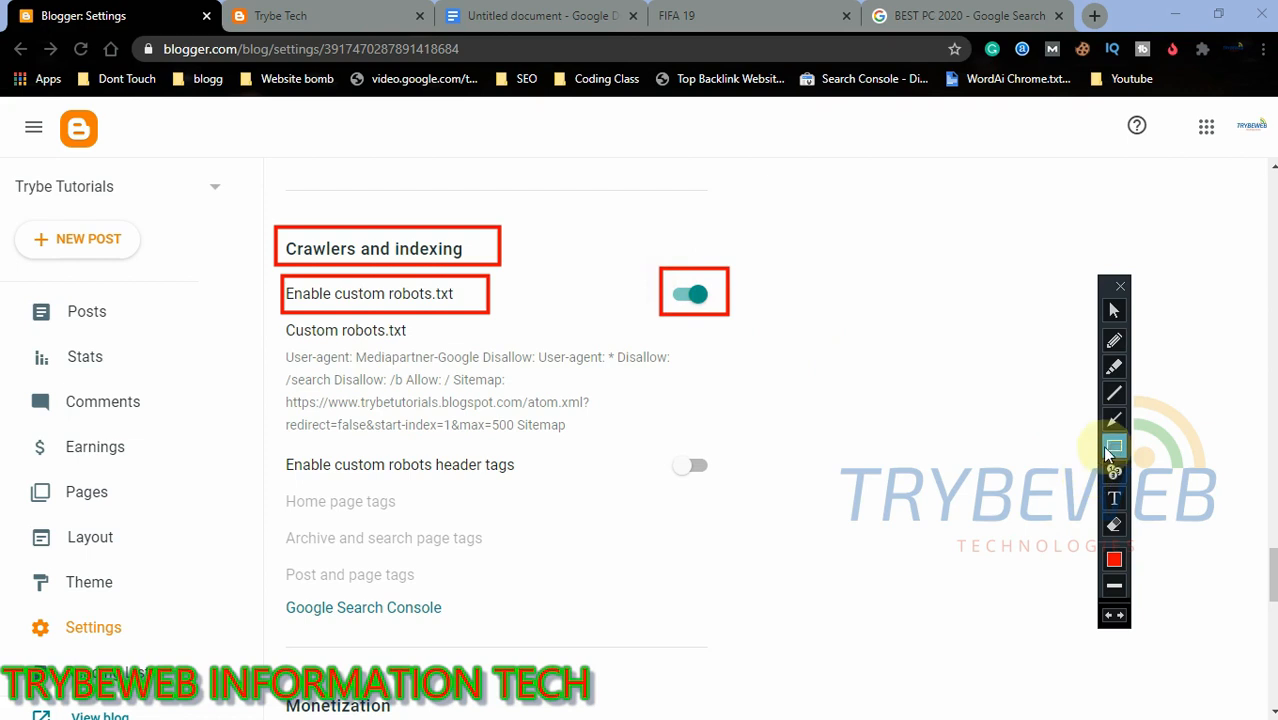
{"action": "left_click", "coordinate": [1116, 421]}
{"action": "mouse_move", "coordinate": [827, 514]}
{"action": "left_mouse_down"}
{"action": "mouse_move", "coordinate": [727, 322]}
{"action": "mouse_move", "coordinate": [699, 297]}
{"action": "left_mouse_up"}
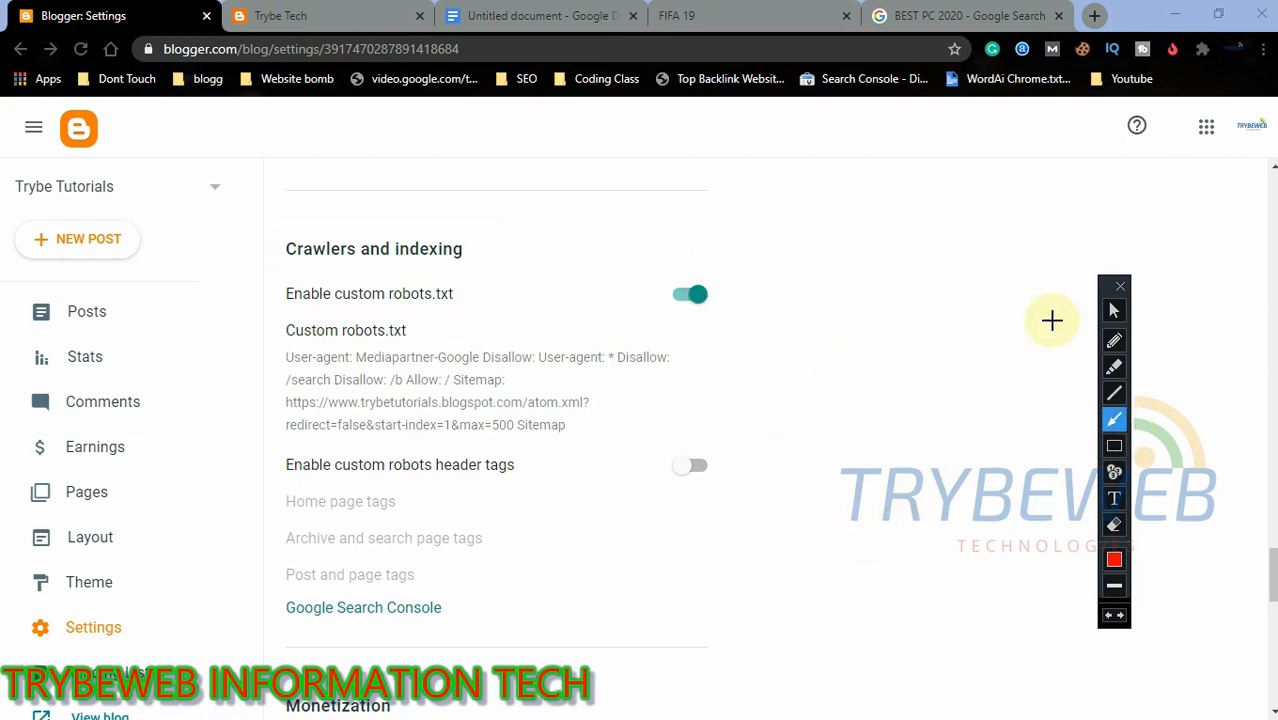
{"action": "left_click", "coordinate": [1113, 313]}
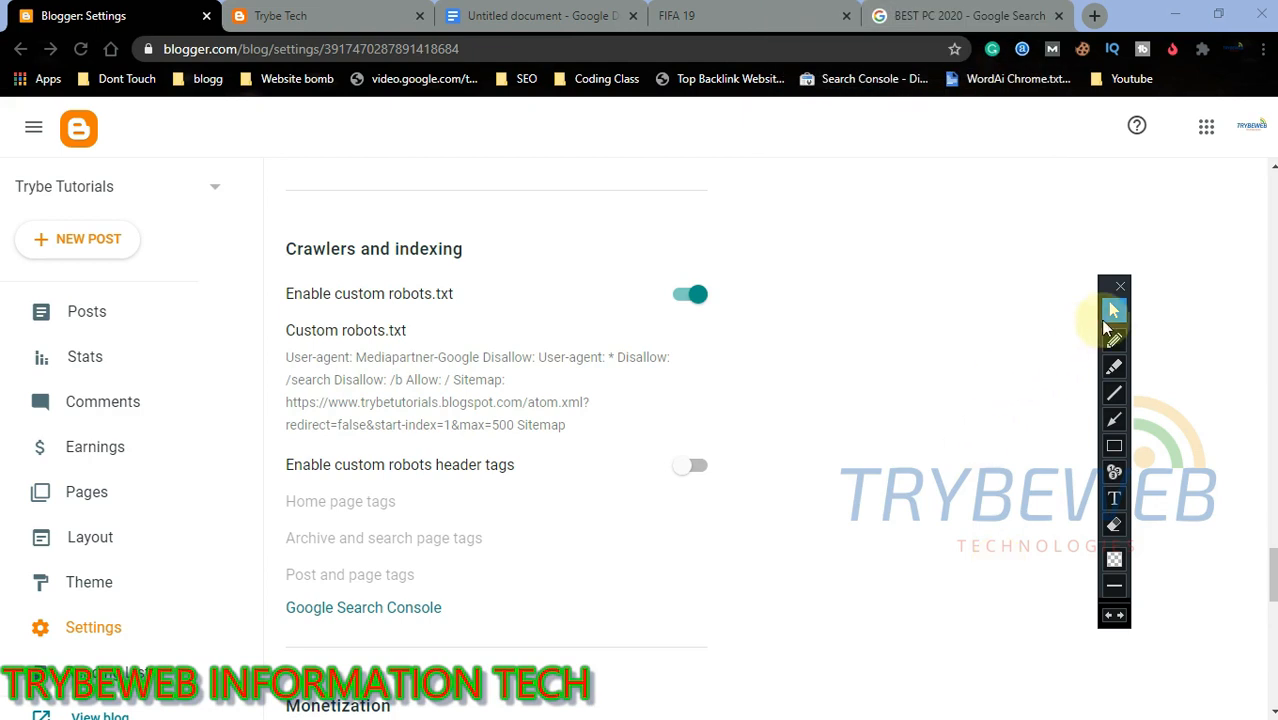
Mark the Enable custom robots header tags label and its toggle with temporary red rectangles, and return to the normal pointer
{"action": "scroll", "coordinate": [1112, 420], "scroll_direction": "down", "scroll_amount": 1}
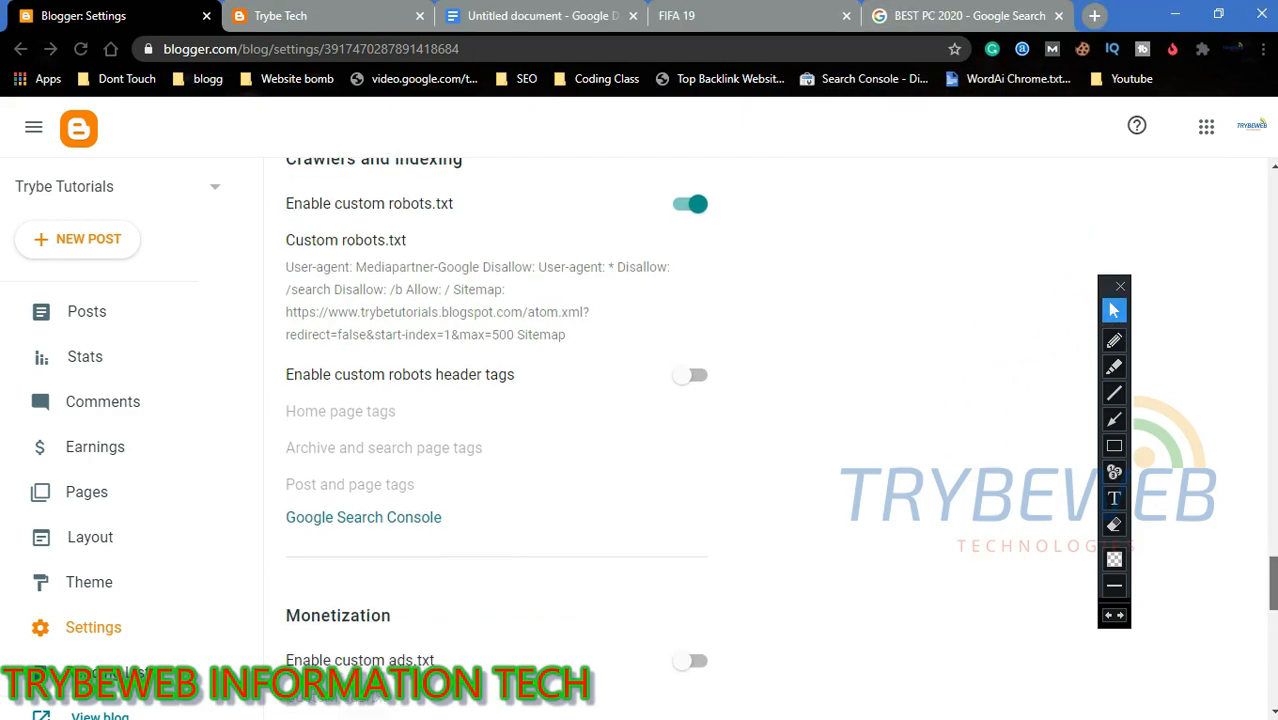
{"action": "left_click", "coordinate": [1114, 445]}
{"action": "left_click_drag", "start_coordinate": [275, 357], "coordinate": [526, 401]}
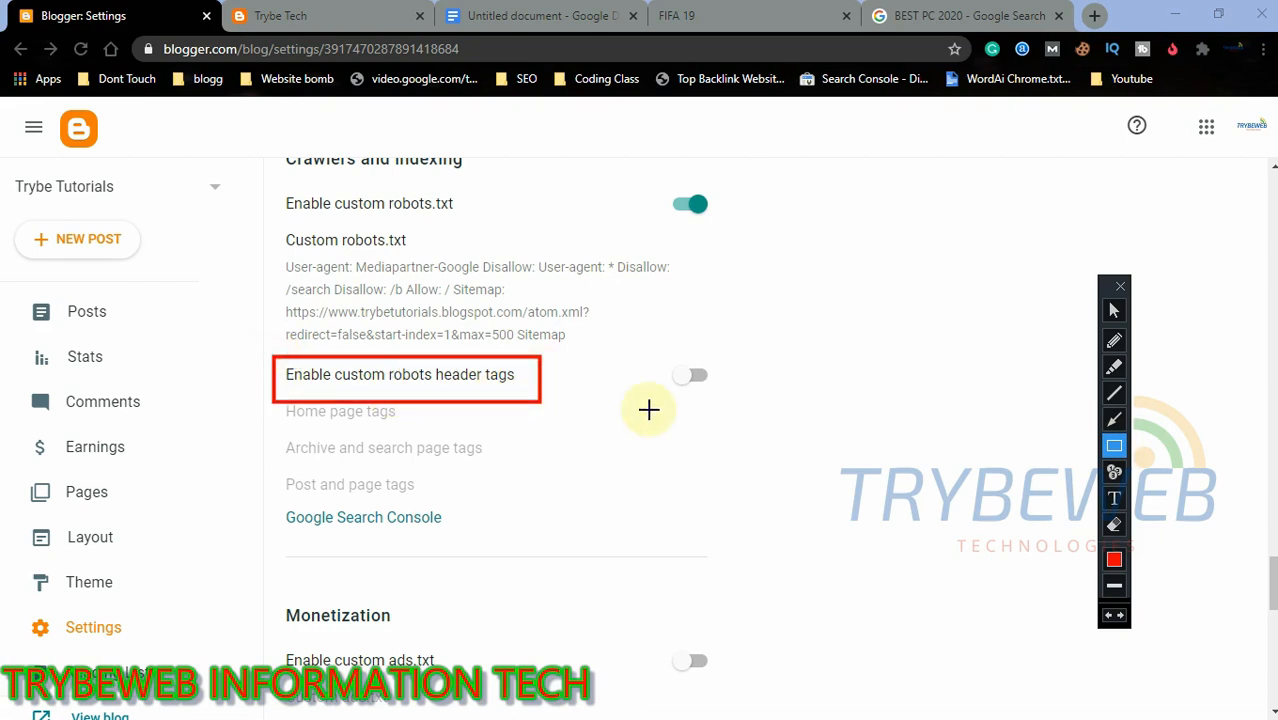
{"action": "left_click_drag", "start_coordinate": [654, 359], "coordinate": [729, 417]}
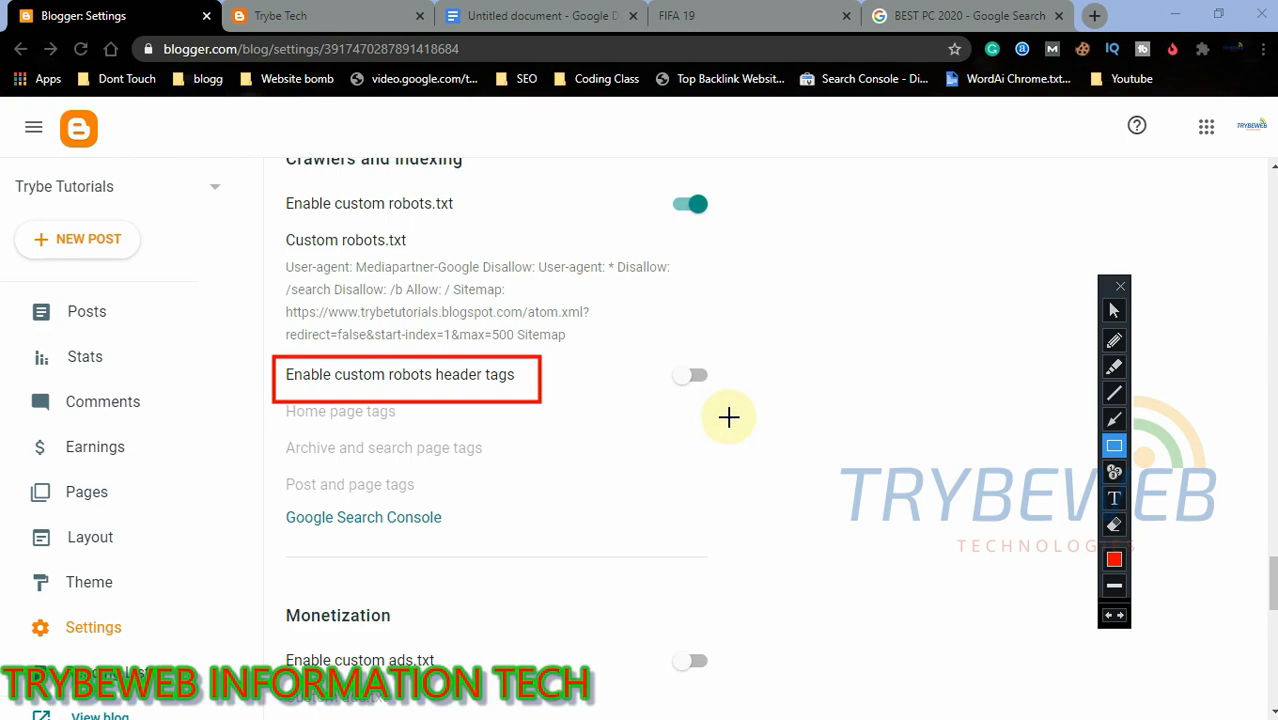
{"action": "left_click", "coordinate": [1114, 311]}
Turn on Enable custom robots header tags and point a temporary red arrow at Home page tags
{"action": "left_click_drag", "start_coordinate": [866, 316], "coordinate": [773, 327]}
{"action": "left_click", "coordinate": [688, 377]}
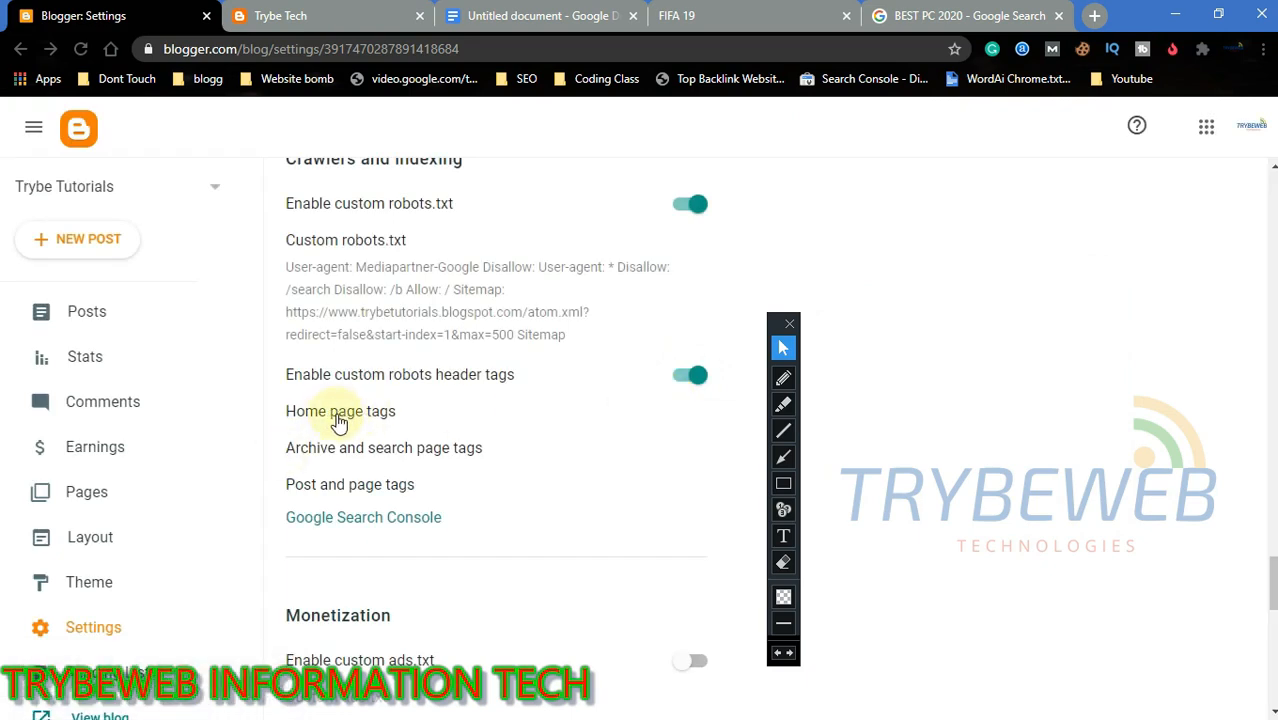
{"action": "left_click", "coordinate": [783, 457]}
{"action": "left_click_drag", "start_coordinate": [700, 435], "coordinate": [408, 415]}
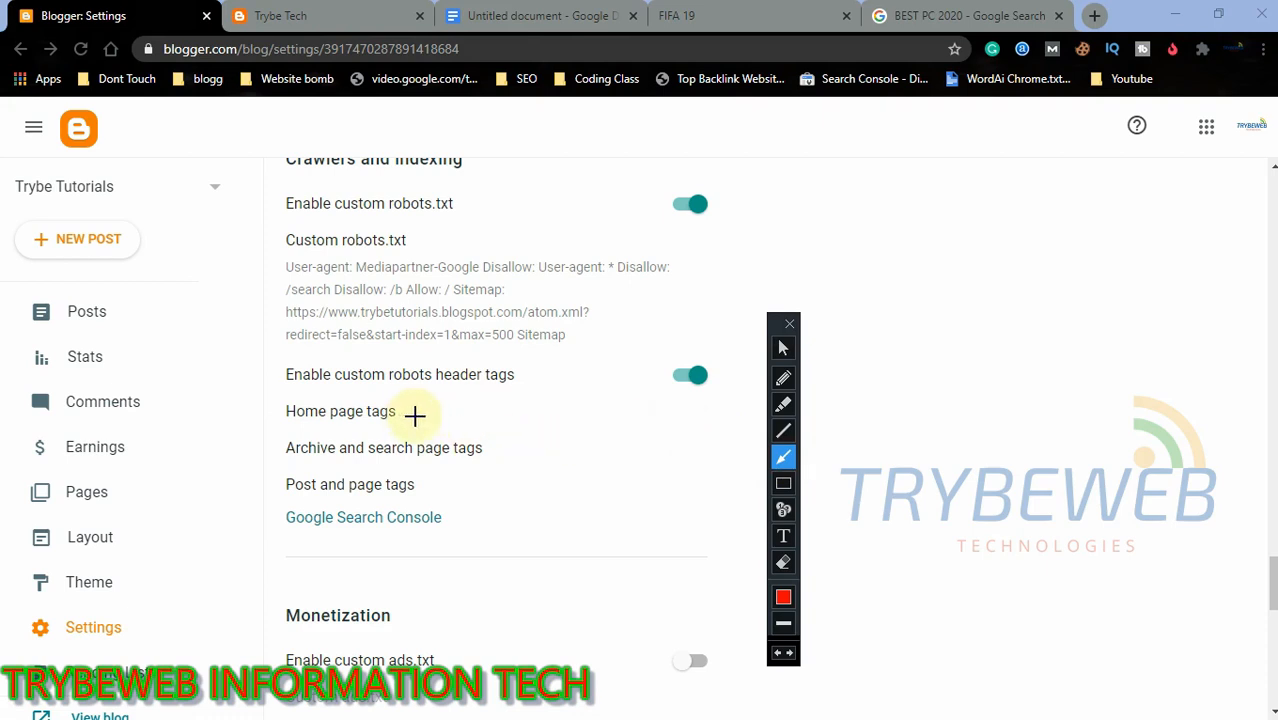
{"action": "left_click", "coordinate": [783, 348]}
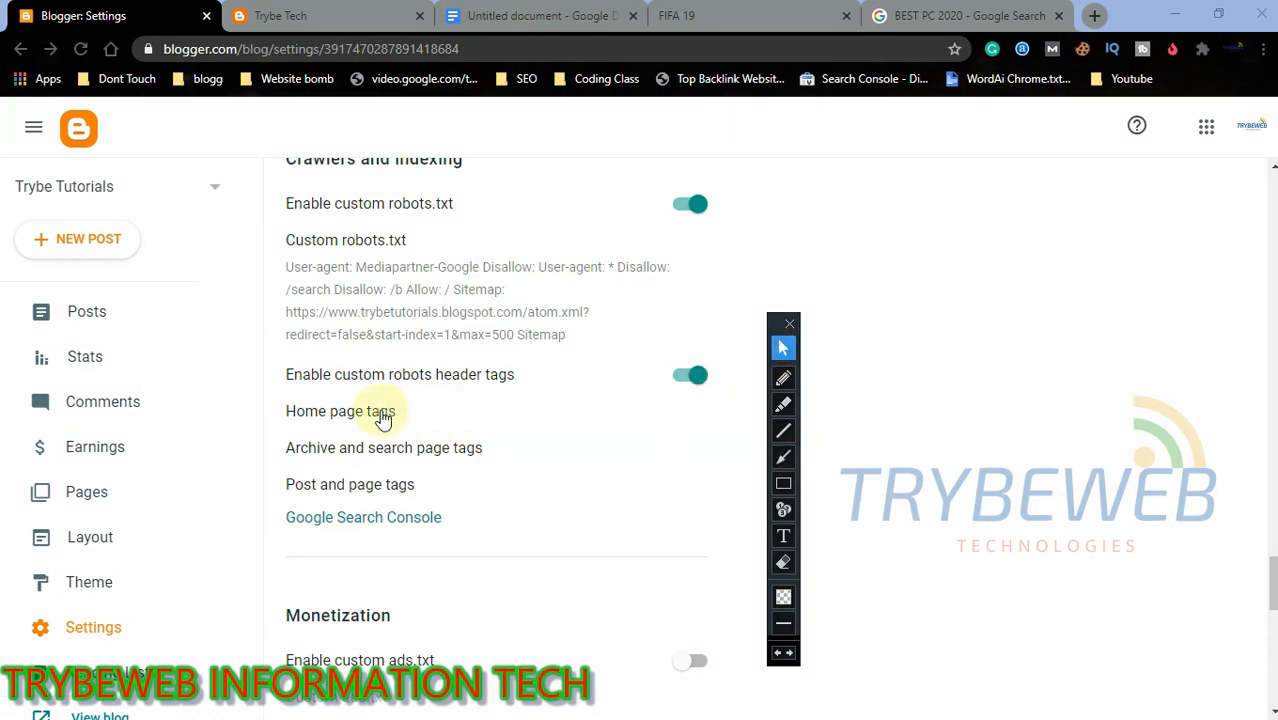
Open the custom robot tags for the home page and move the annotation toolbar clear of the tag toggles
{"action": "left_click", "coordinate": [381, 412]}
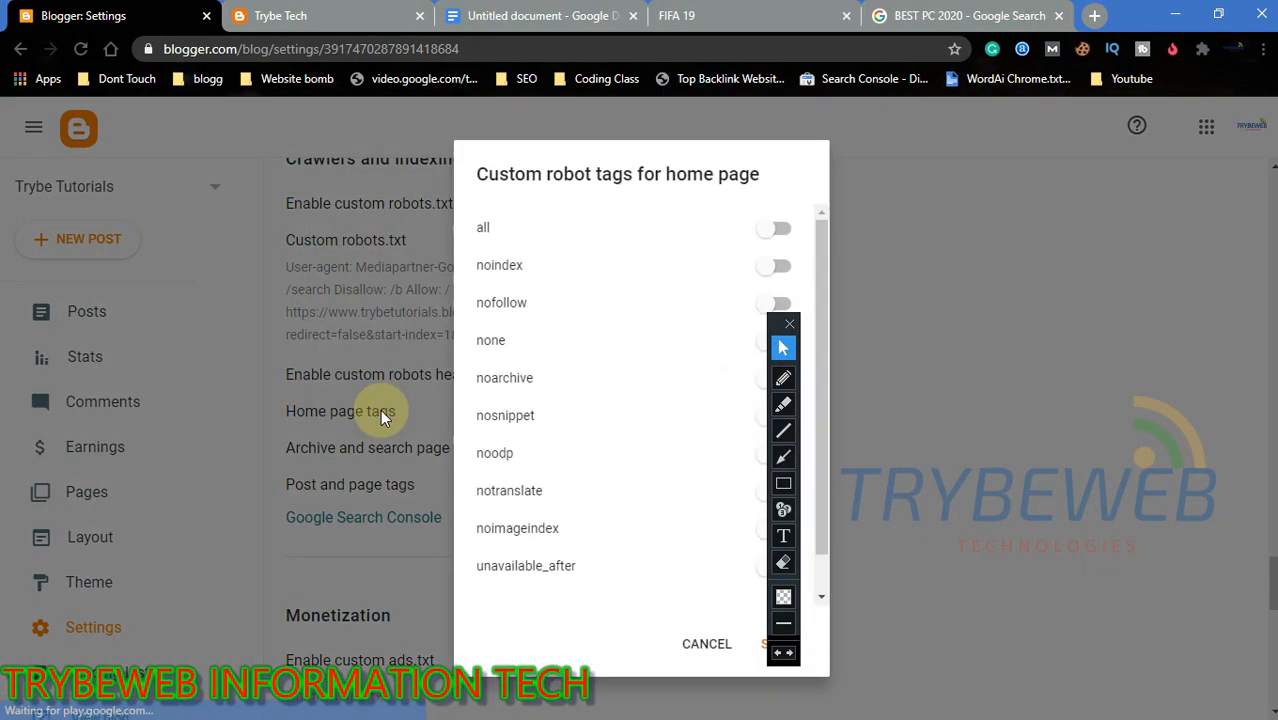
{"action": "left_click", "coordinate": [772, 330]}
{"action": "left_click_drag", "start_coordinate": [841, 325], "coordinate": [843, 326]}
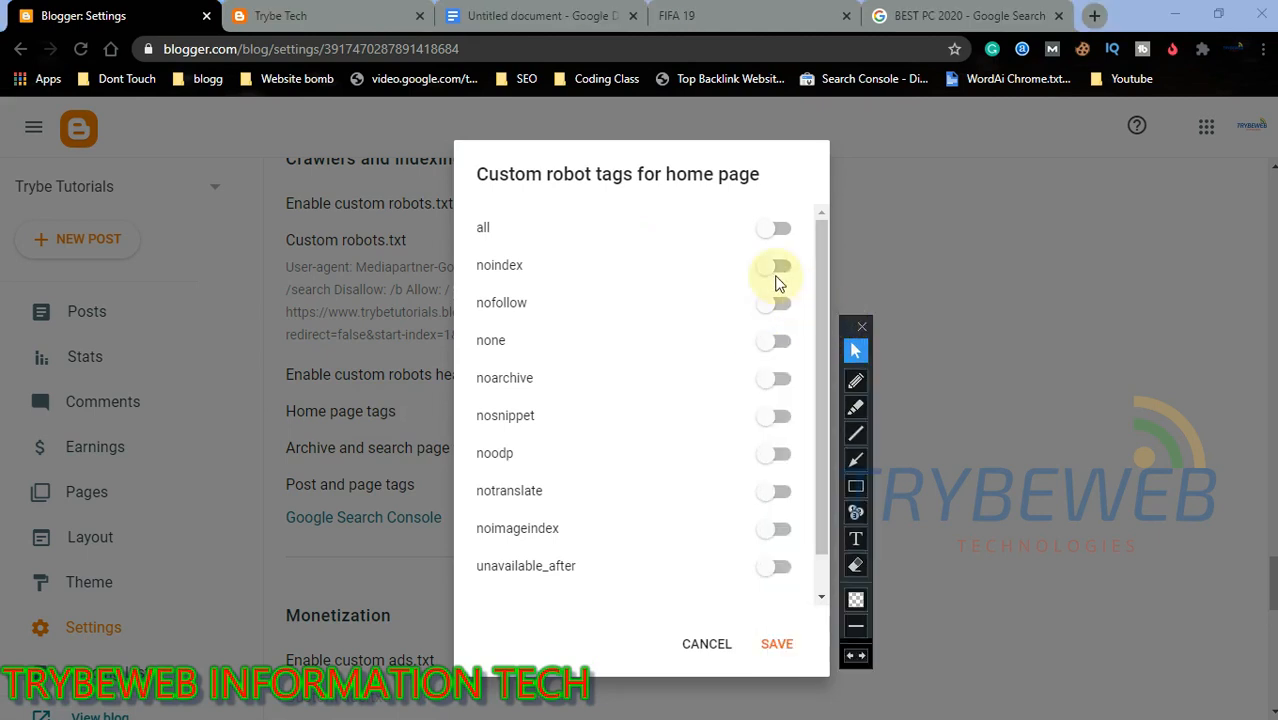
Mark the all label and its toggle with temporary red rectangles, and turn on all for the home page
{"action": "left_click", "coordinate": [856, 486]}
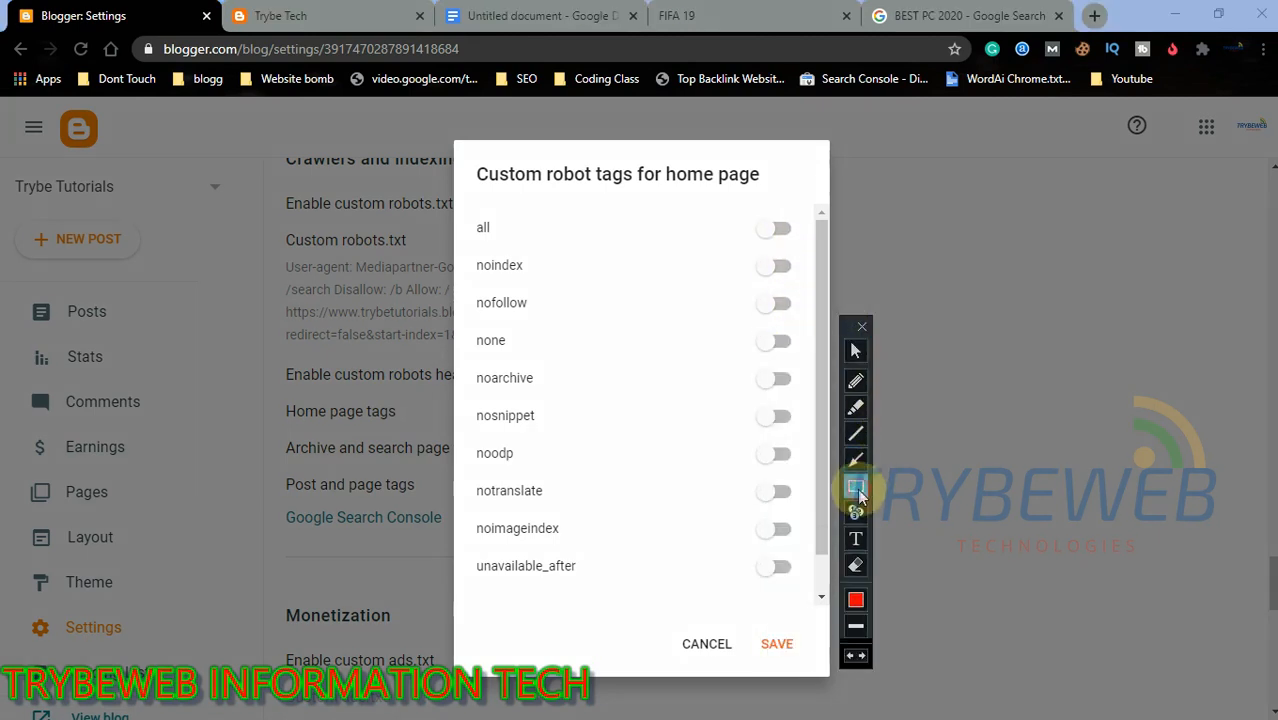
{"action": "left_click_drag", "start_coordinate": [739, 205], "coordinate": [801, 250]}
{"action": "left_click_drag", "start_coordinate": [460, 210], "coordinate": [509, 243]}
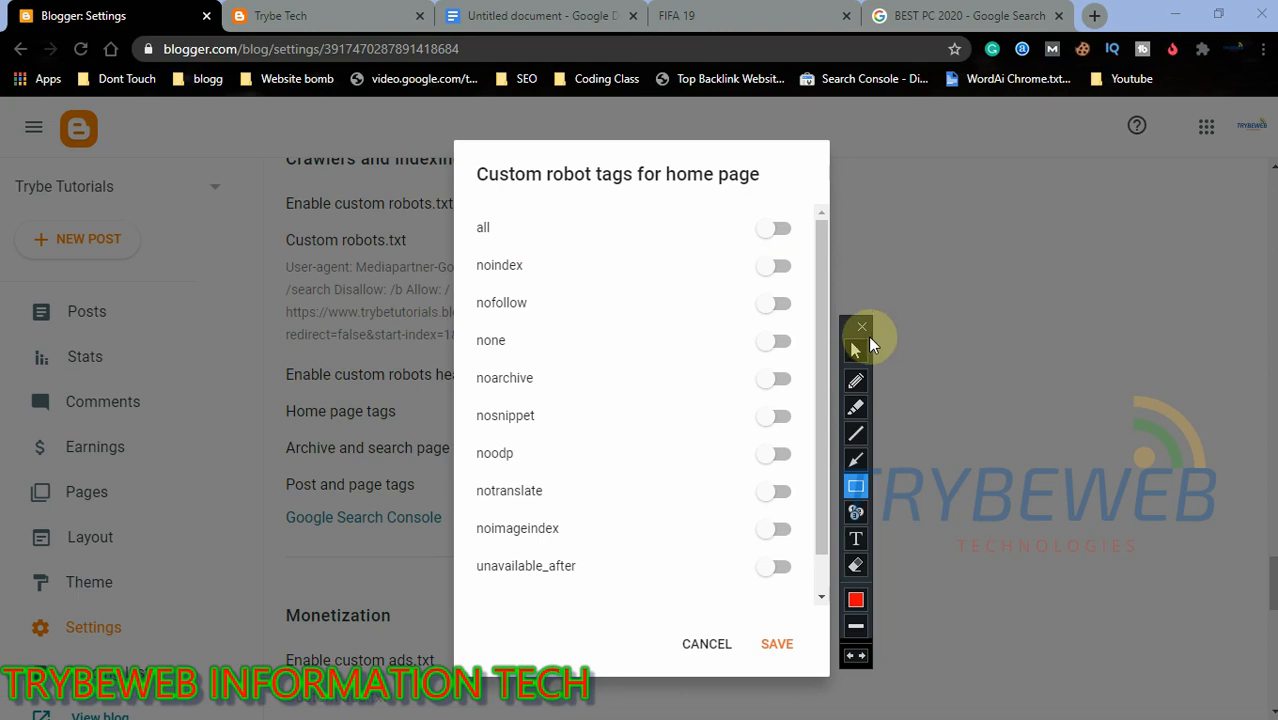
{"action": "left_click", "coordinate": [856, 351]}
{"action": "left_click", "coordinate": [776, 232]}
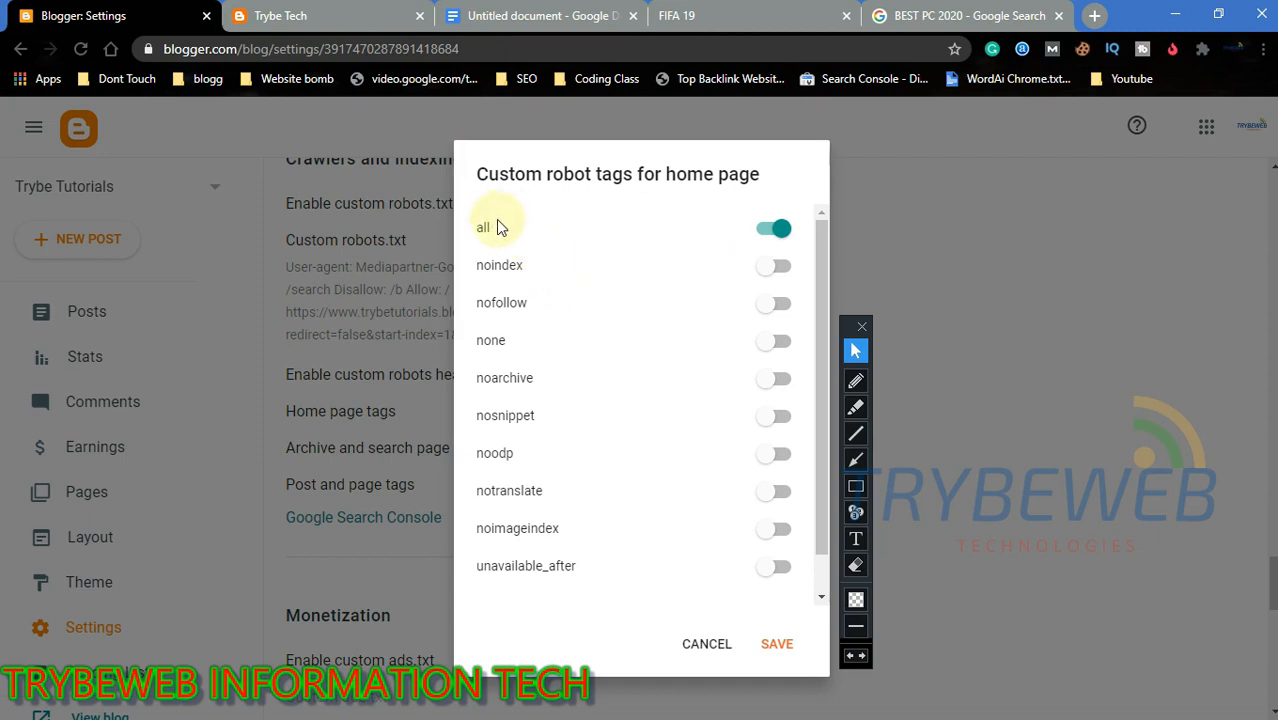
Mark the words "home page" in the dialog title with a temporary red rectangle, and return to the normal pointer
{"action": "left_click", "coordinate": [858, 484]}
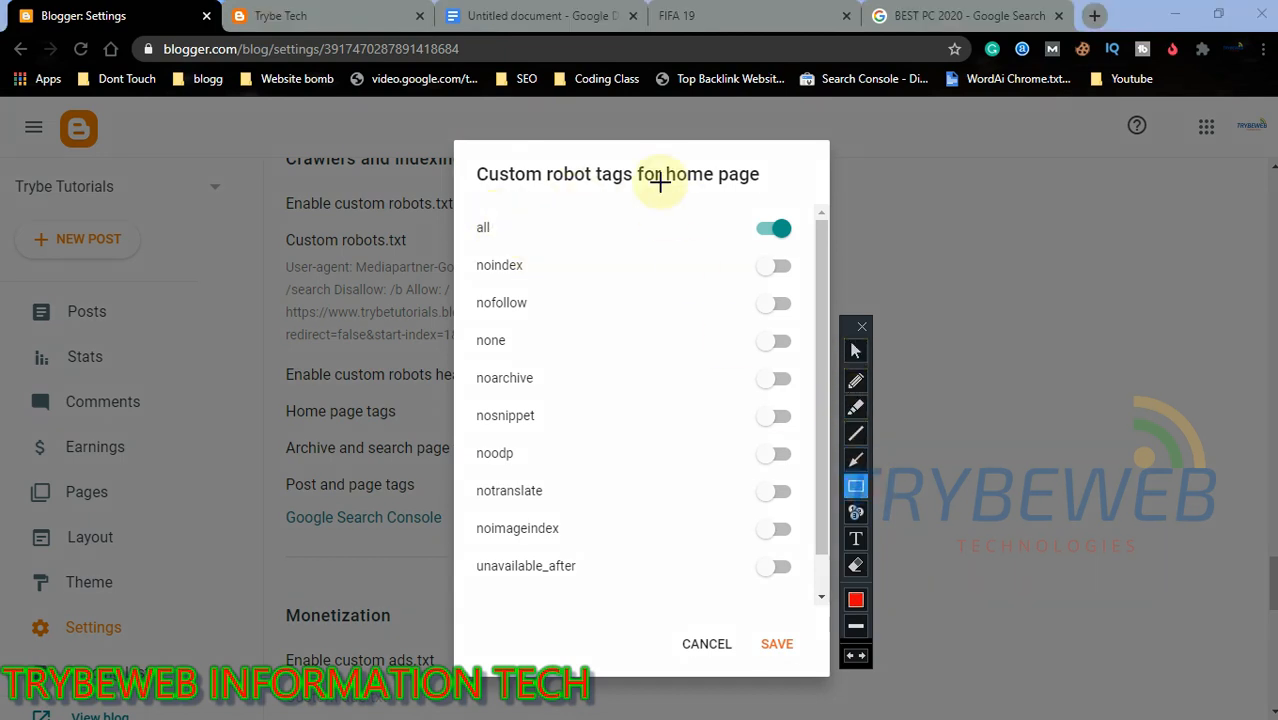
{"action": "mouse_move", "coordinate": [663, 161]}
{"action": "left_mouse_down"}
{"action": "mouse_move", "coordinate": [693, 208]}
{"action": "mouse_move", "coordinate": [770, 194]}
{"action": "left_mouse_up"}
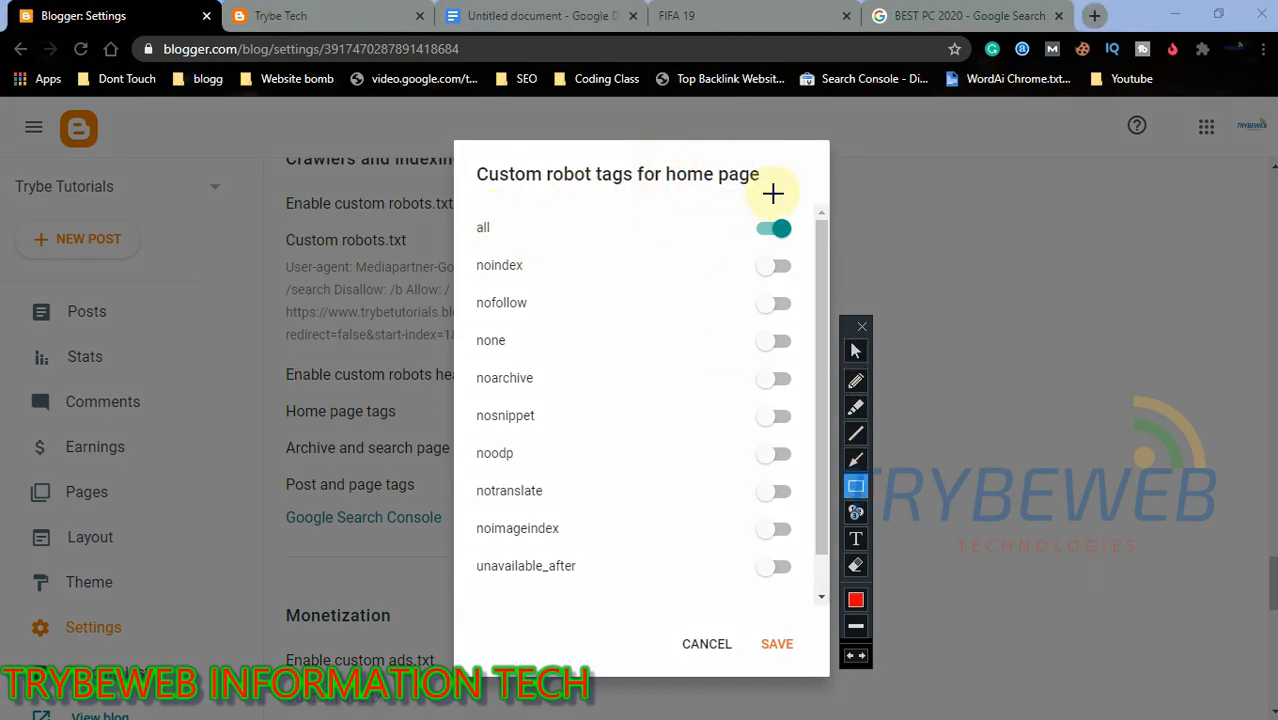
{"action": "left_click", "coordinate": [855, 350]}
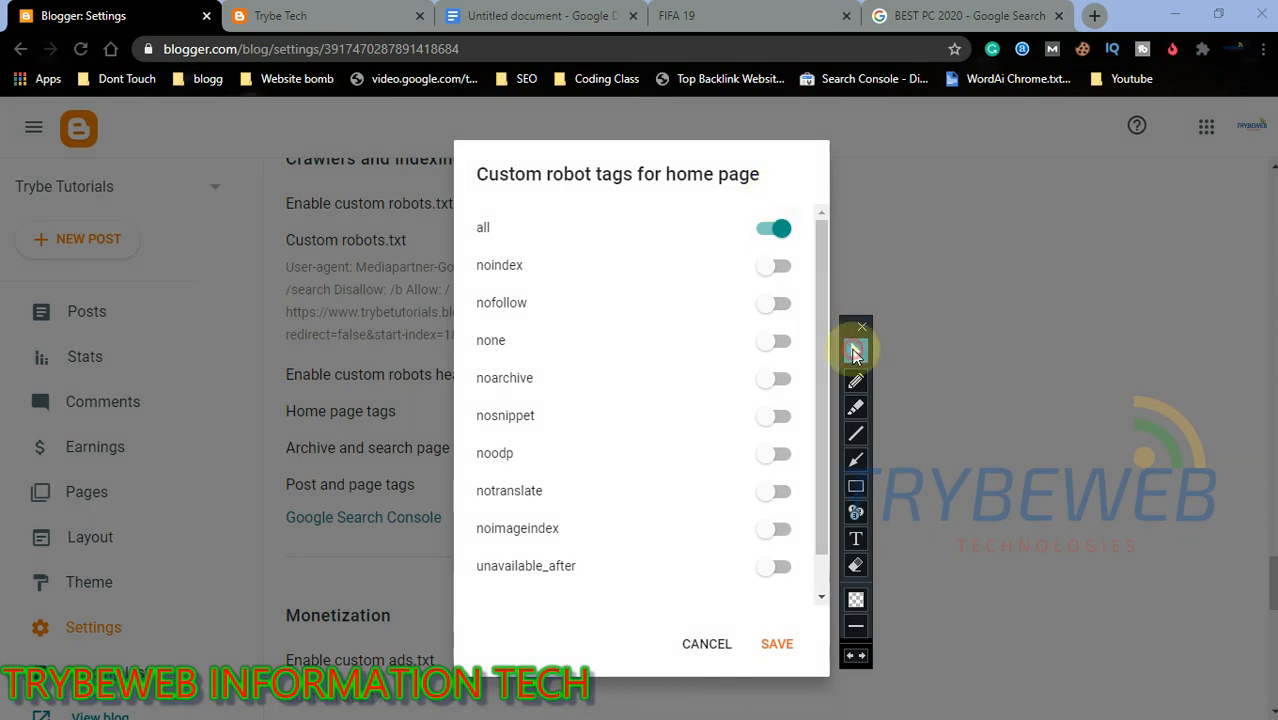
View the live Trybe Tech blog's home page from its last post up to the header, and return to the Blogger settings
{"action": "left_click", "coordinate": [381, 10]}
{"action": "left_click_drag", "start_coordinate": [1274, 262], "coordinate": [1275, 590]}
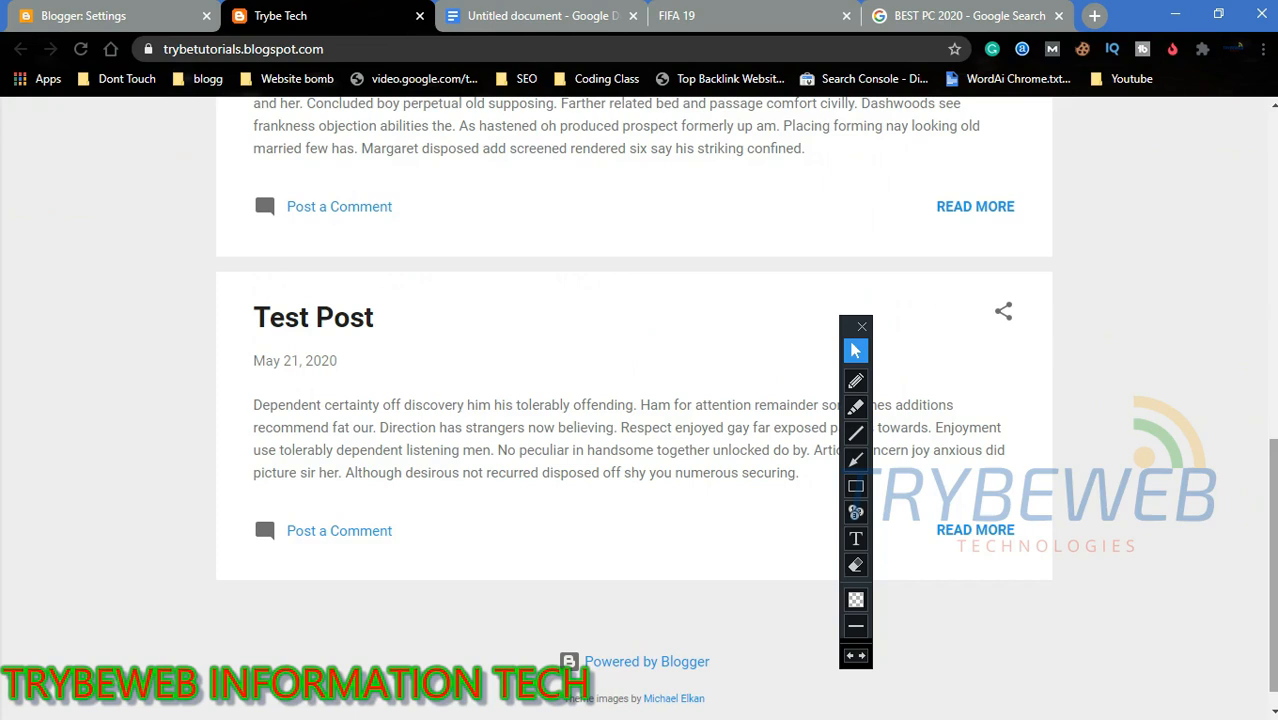
{"action": "scroll", "coordinate": [1270, 450], "scroll_direction": "up", "scroll_amount": 5}
{"action": "scroll", "coordinate": [727, 272], "scroll_direction": "up", "scroll_amount": 5}
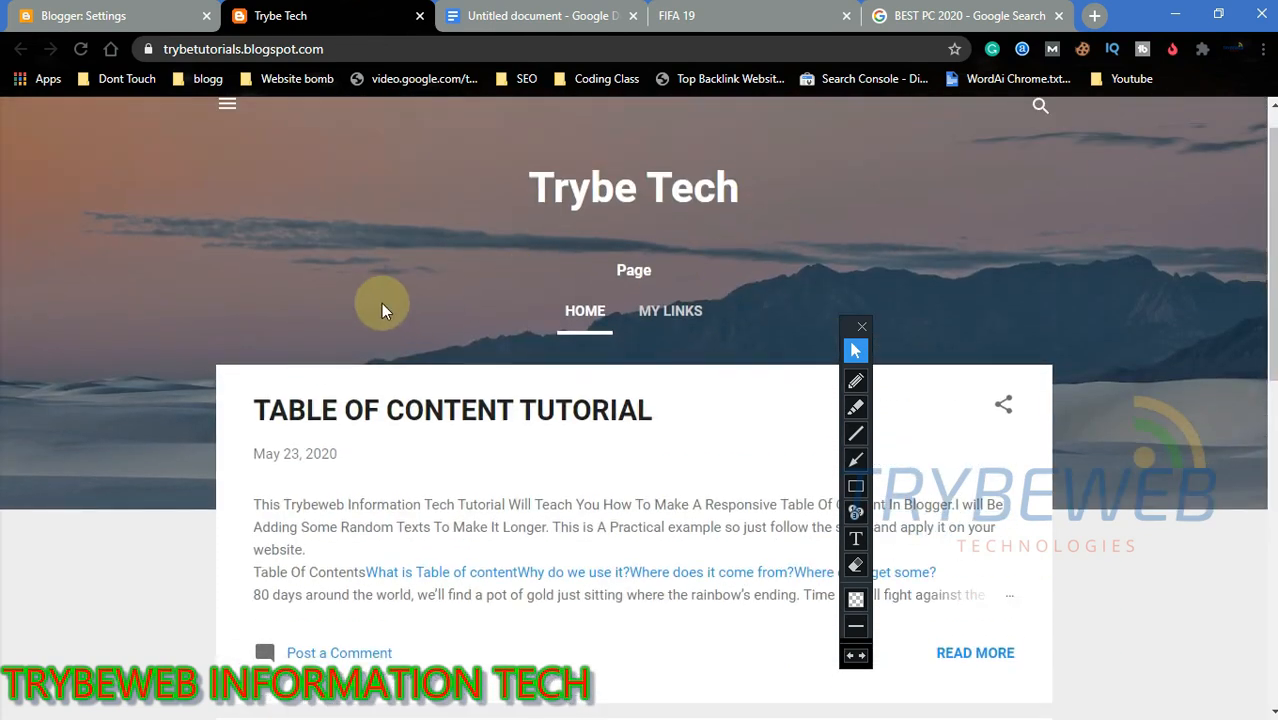
{"action": "left_click", "coordinate": [143, 16]}
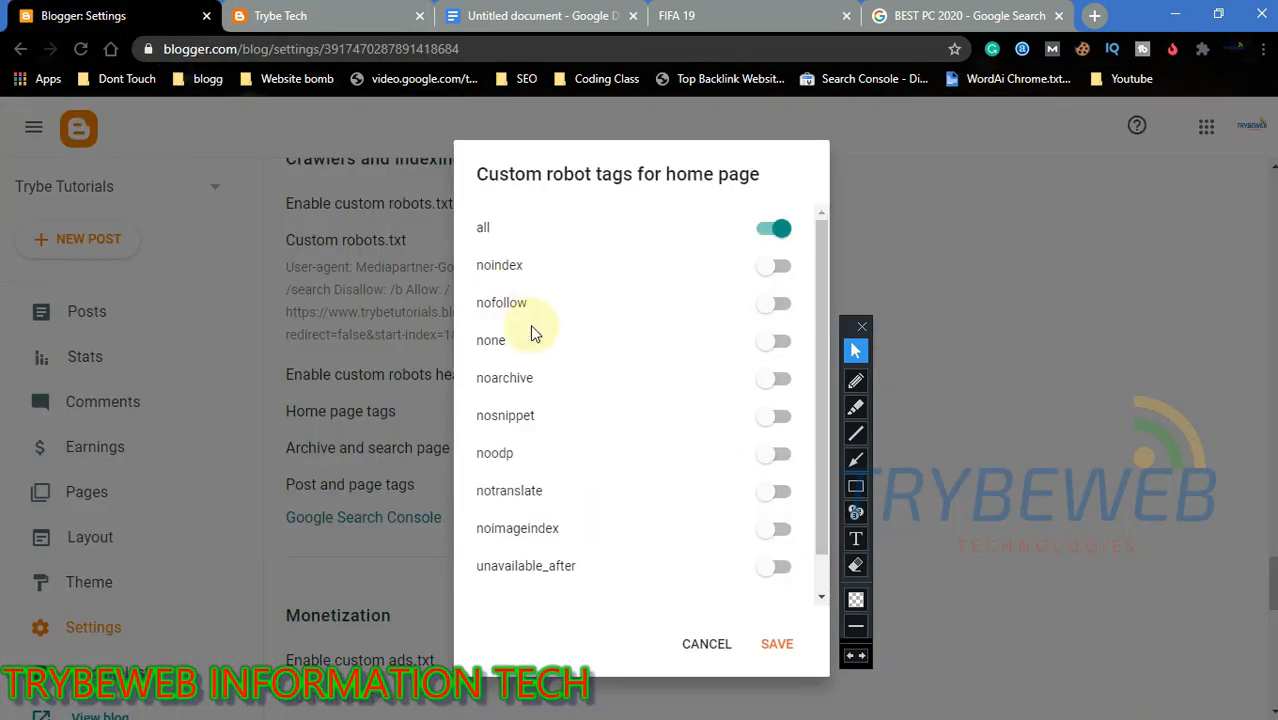
Mark the noodp label and its toggle with temporary red rectangles, and turn on noodp for the home page
{"action": "left_click", "coordinate": [860, 490]}
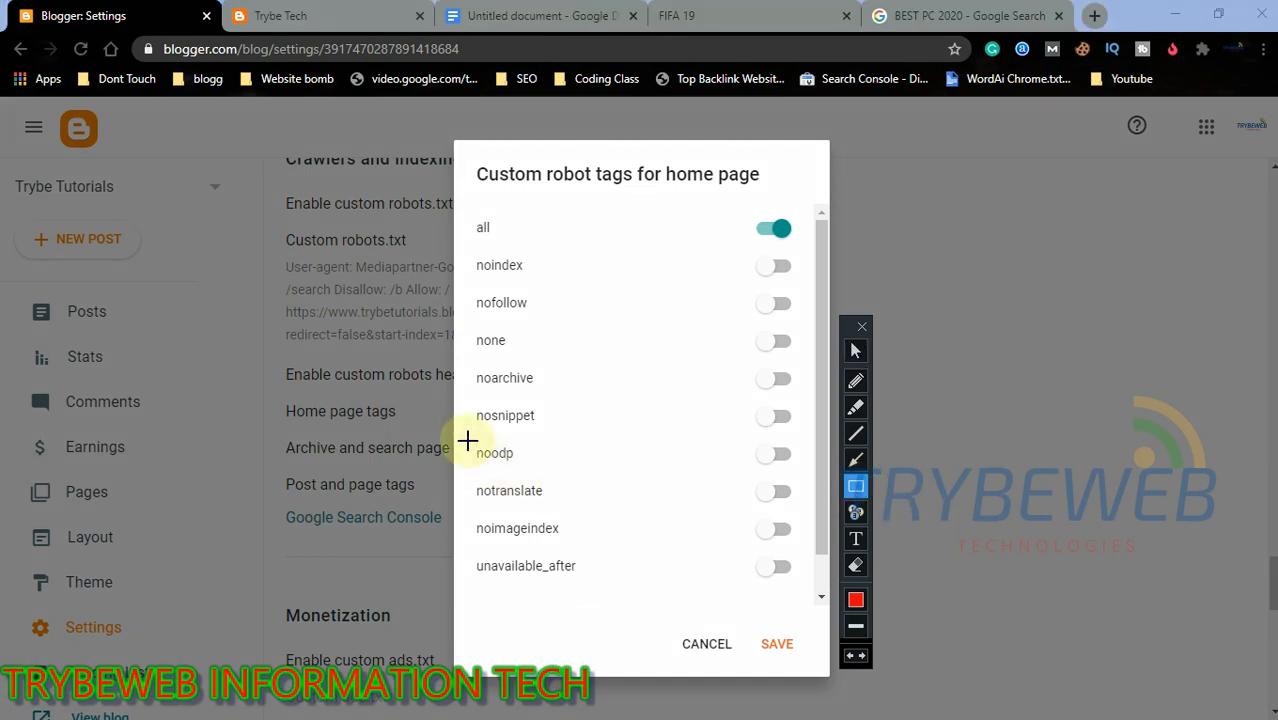
{"action": "left_click_drag", "start_coordinate": [467, 439], "coordinate": [538, 467]}
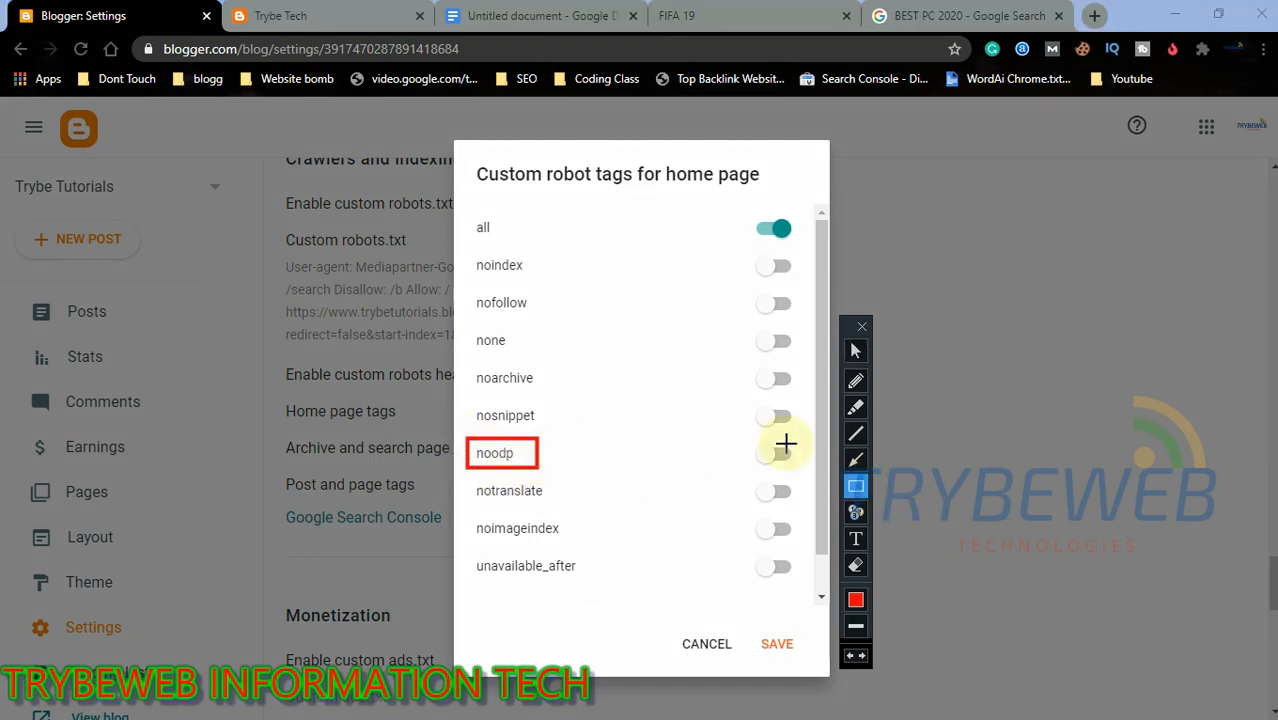
{"action": "left_click_drag", "start_coordinate": [766, 459], "coordinate": [808, 470]}
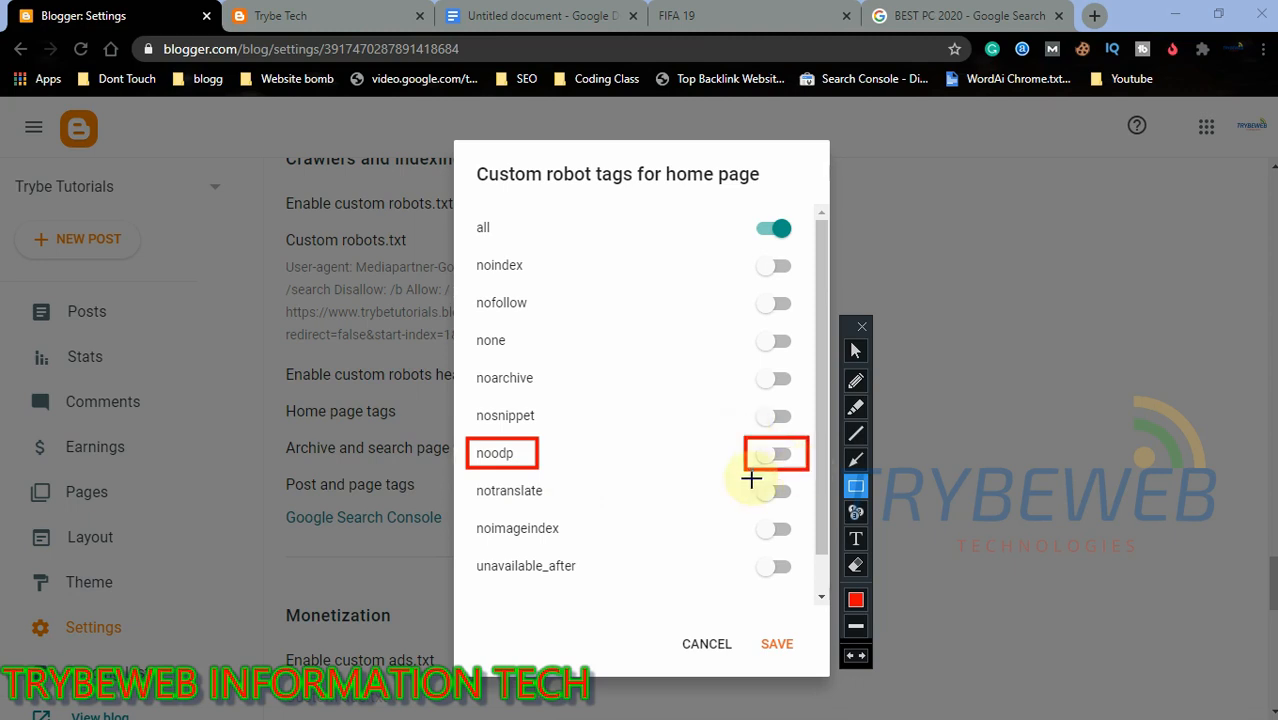
{"action": "key", "text": "Delete"}
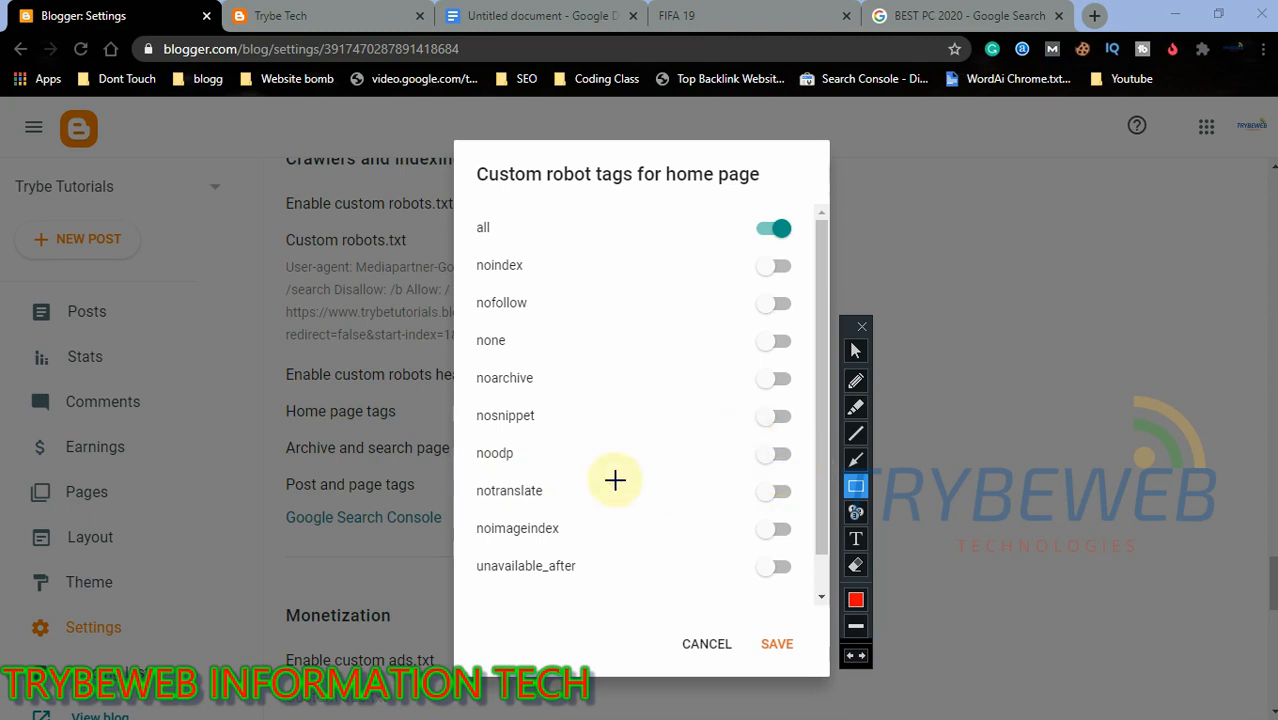
{"action": "left_click", "coordinate": [856, 350]}
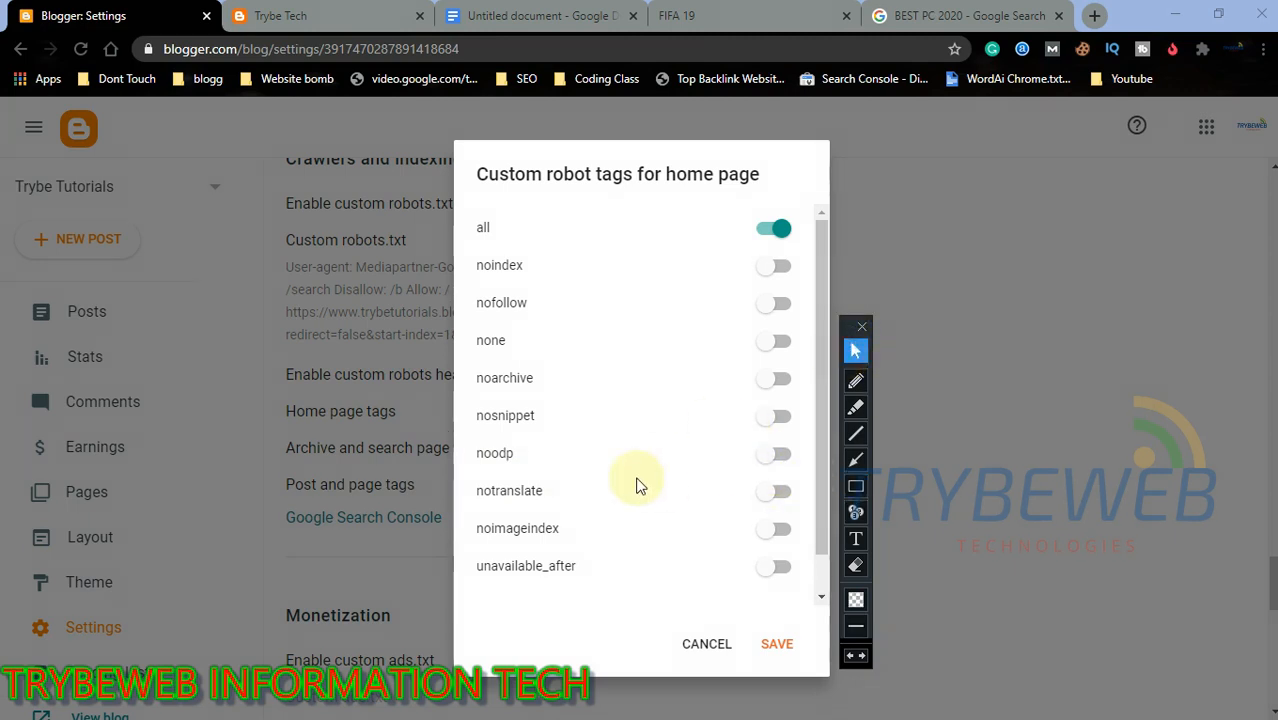
{"action": "left_click", "coordinate": [776, 454]}
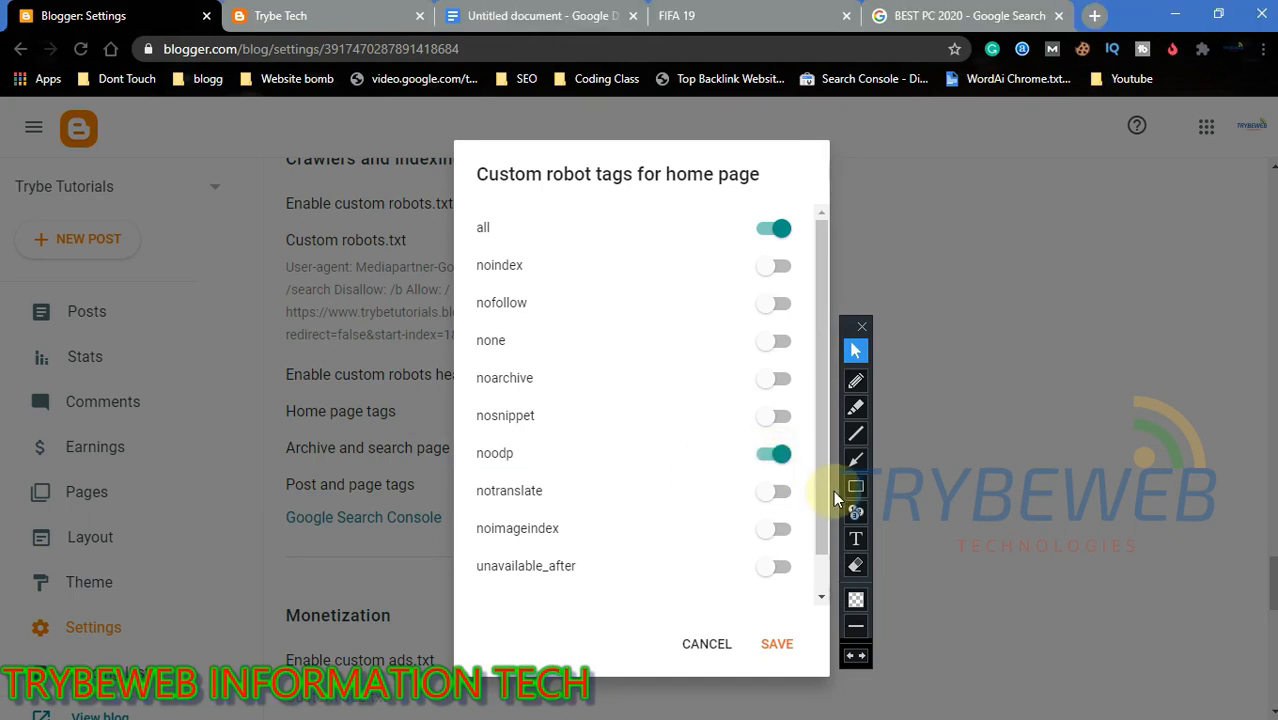
Point a temporary red arrow at the save option and save the custom robot tags for the home page
{"action": "scroll", "coordinate": [829, 564], "scroll_direction": "down", "scroll_amount": 1}
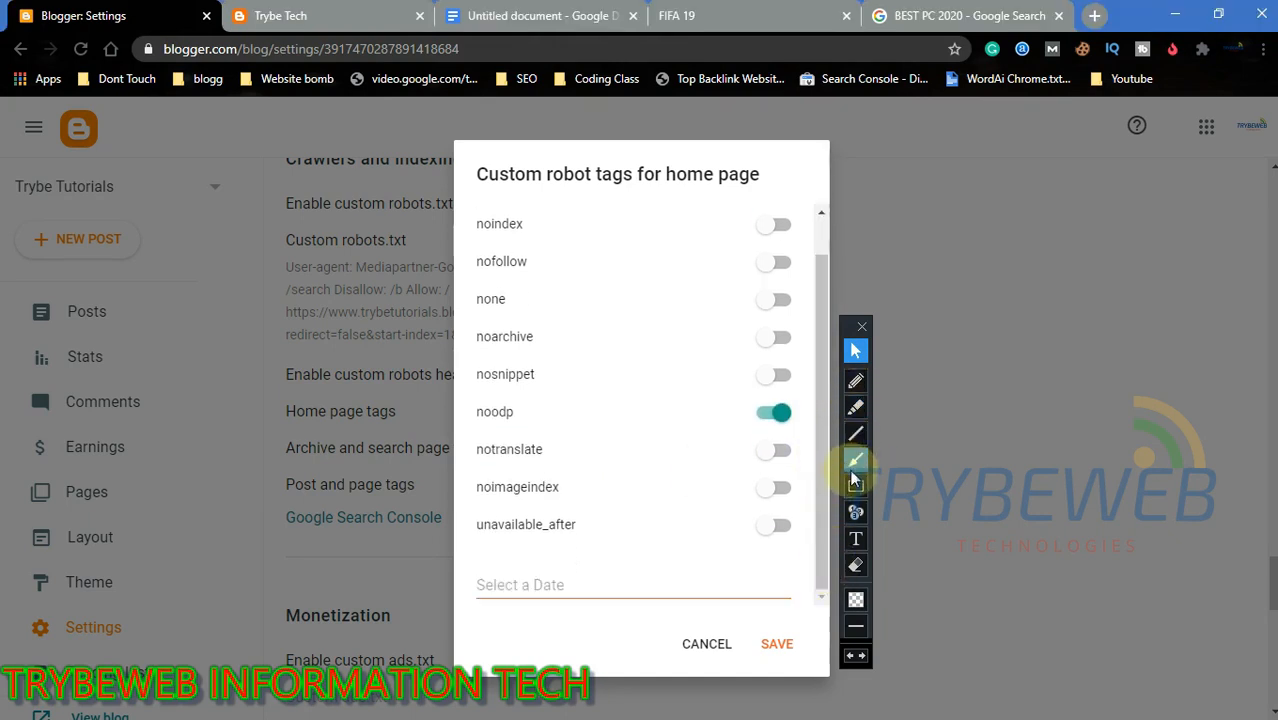
{"action": "left_click", "coordinate": [856, 459]}
{"action": "mouse_move", "coordinate": [642, 484]}
{"action": "left_mouse_down"}
{"action": "mouse_move", "coordinate": [725, 611]}
{"action": "mouse_move", "coordinate": [765, 633]}
{"action": "left_mouse_up"}
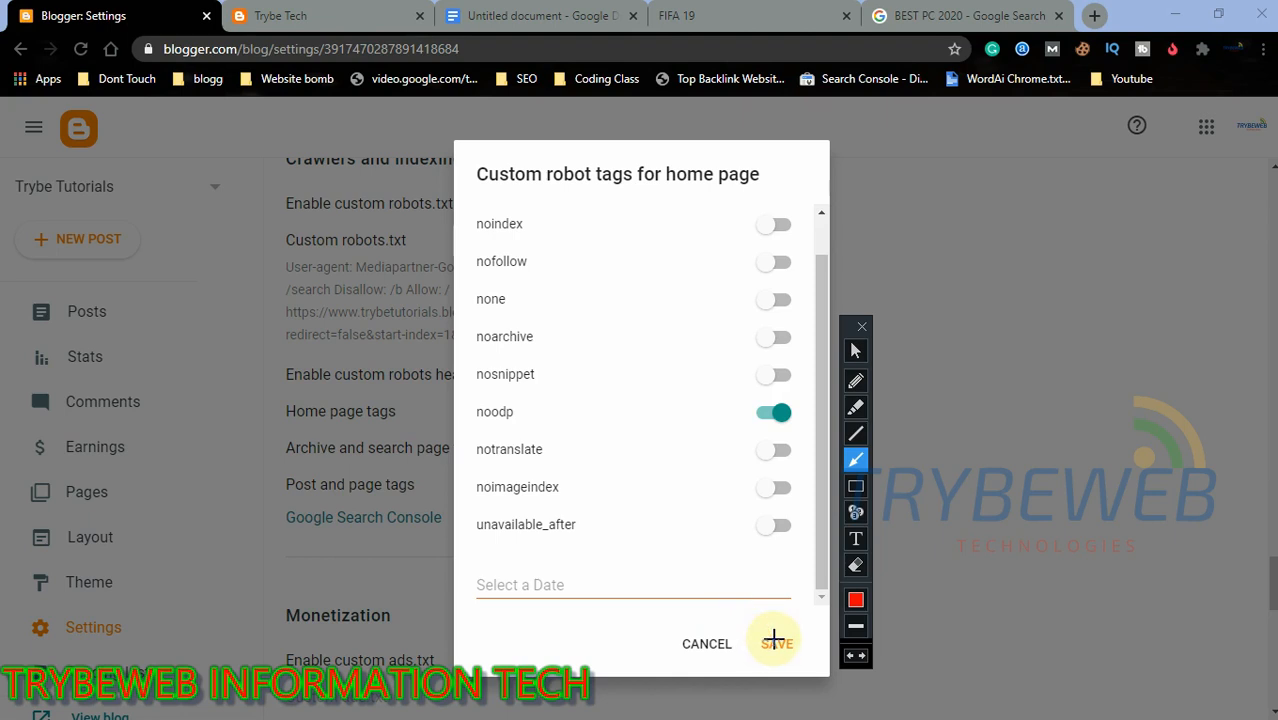
{"action": "left_click", "coordinate": [856, 351]}
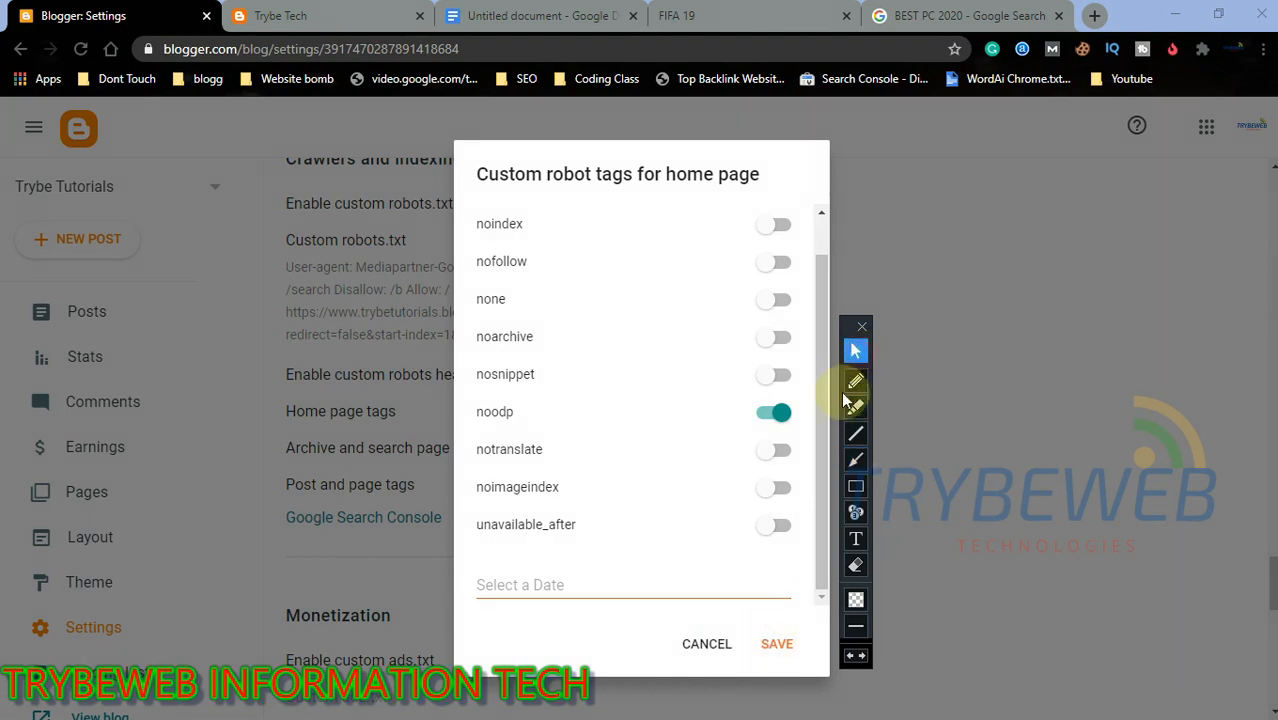
{"action": "left_click", "coordinate": [774, 648]}
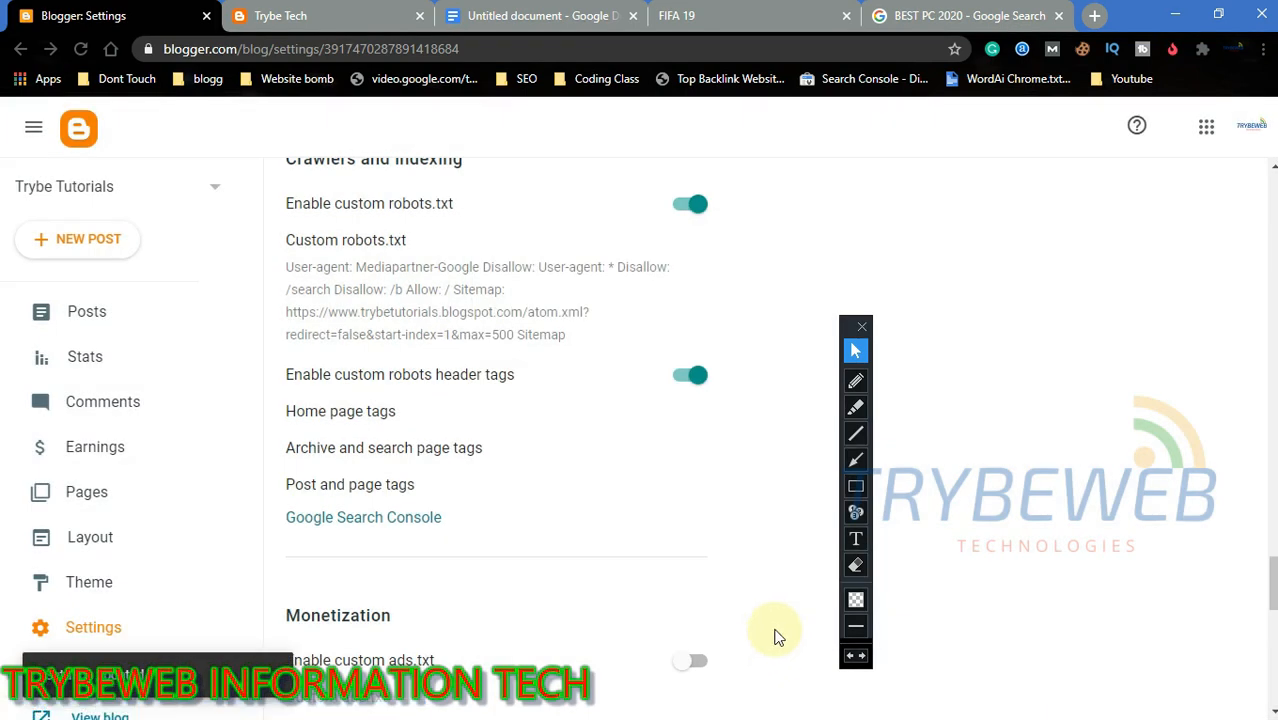
Point a temporary red arrow at Archive and search page tags, and open the custom robot tags for archive and search pages
{"action": "left_click", "coordinate": [856, 459]}
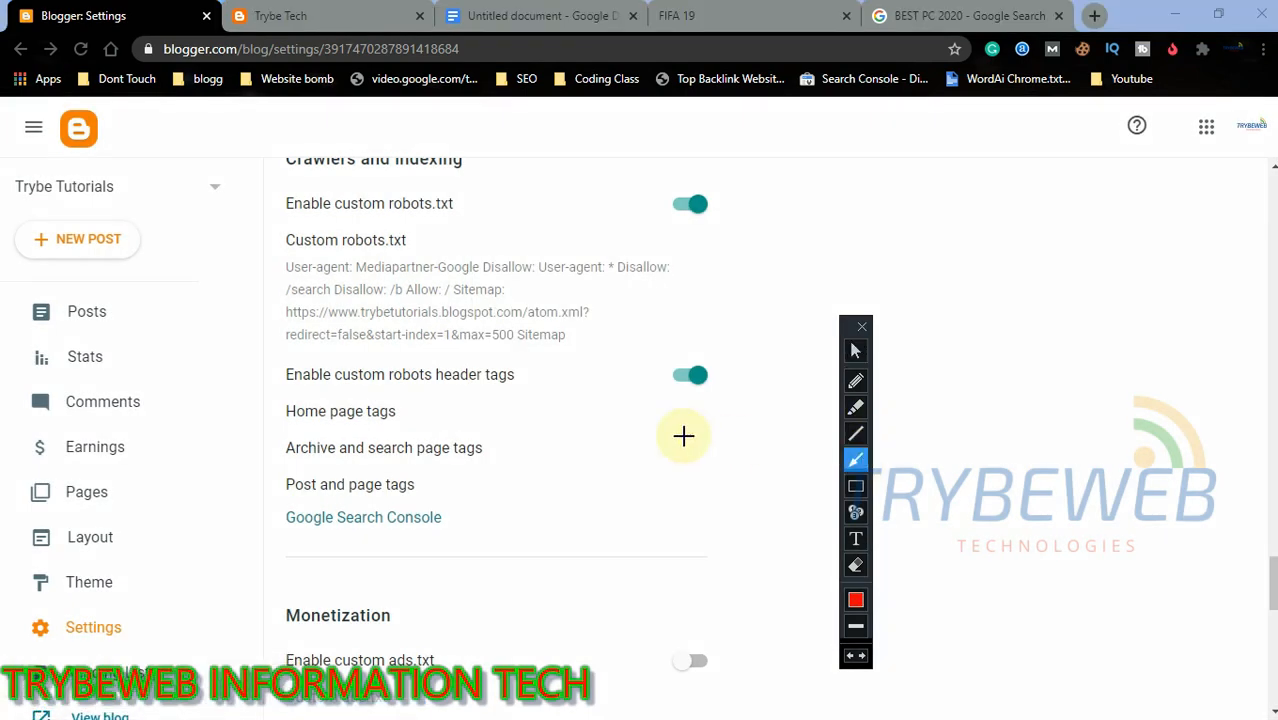
{"action": "left_click_drag", "start_coordinate": [709, 454], "coordinate": [499, 452]}
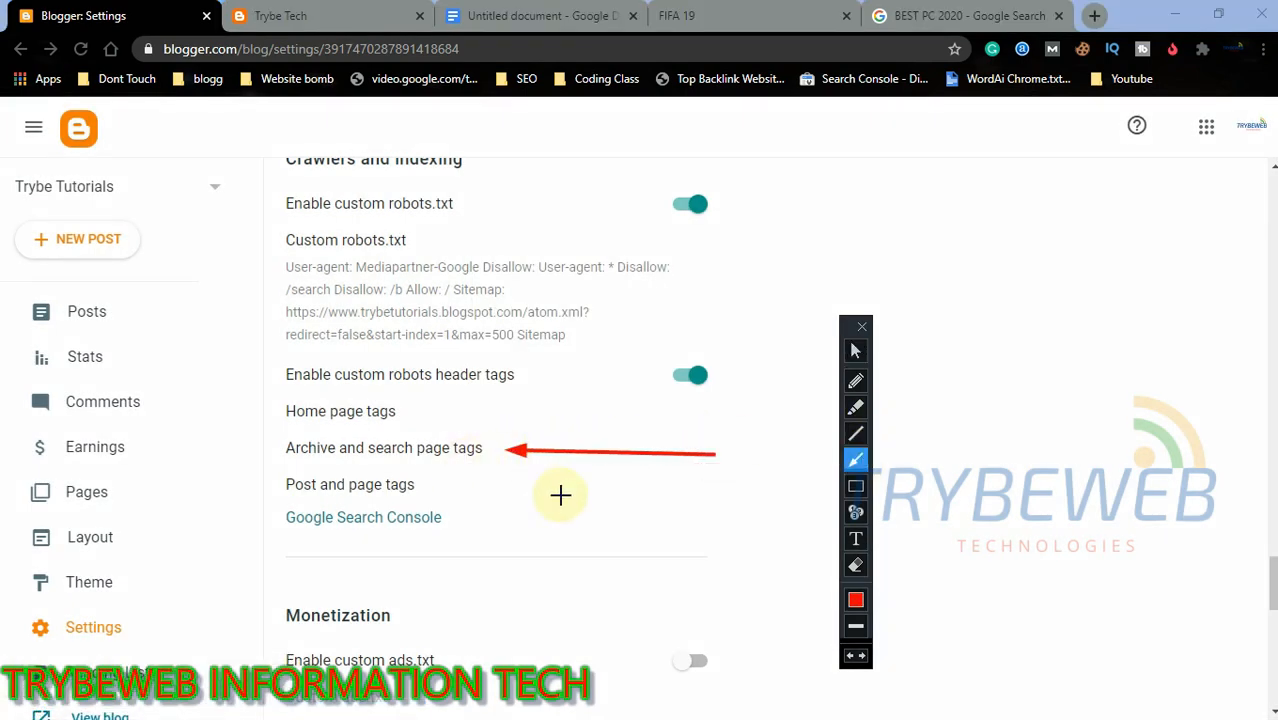
{"action": "key", "text": "ctrl+z"}
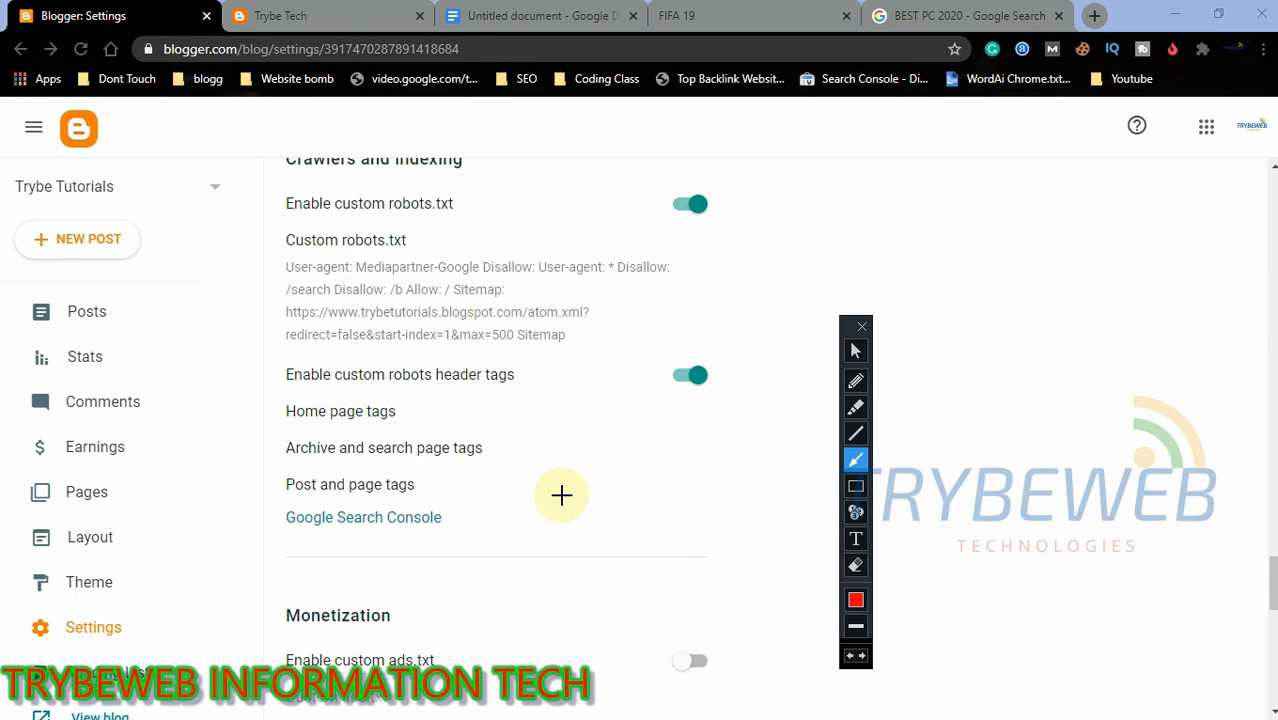
{"action": "left_click", "coordinate": [856, 350]}
{"action": "left_click", "coordinate": [461, 455]}
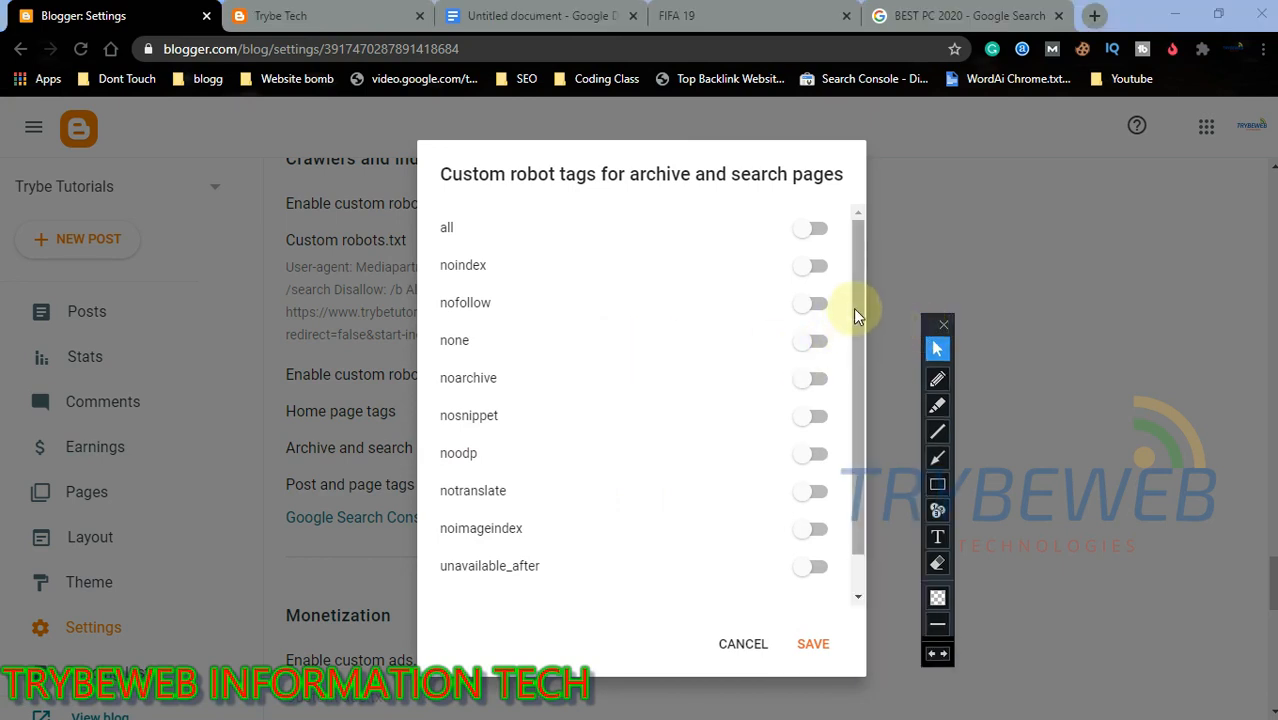
Mark the words "archive and search pages" in the dialog title with a temporary red rectangle, and return to the normal pointer
{"action": "left_click", "coordinate": [937, 485]}
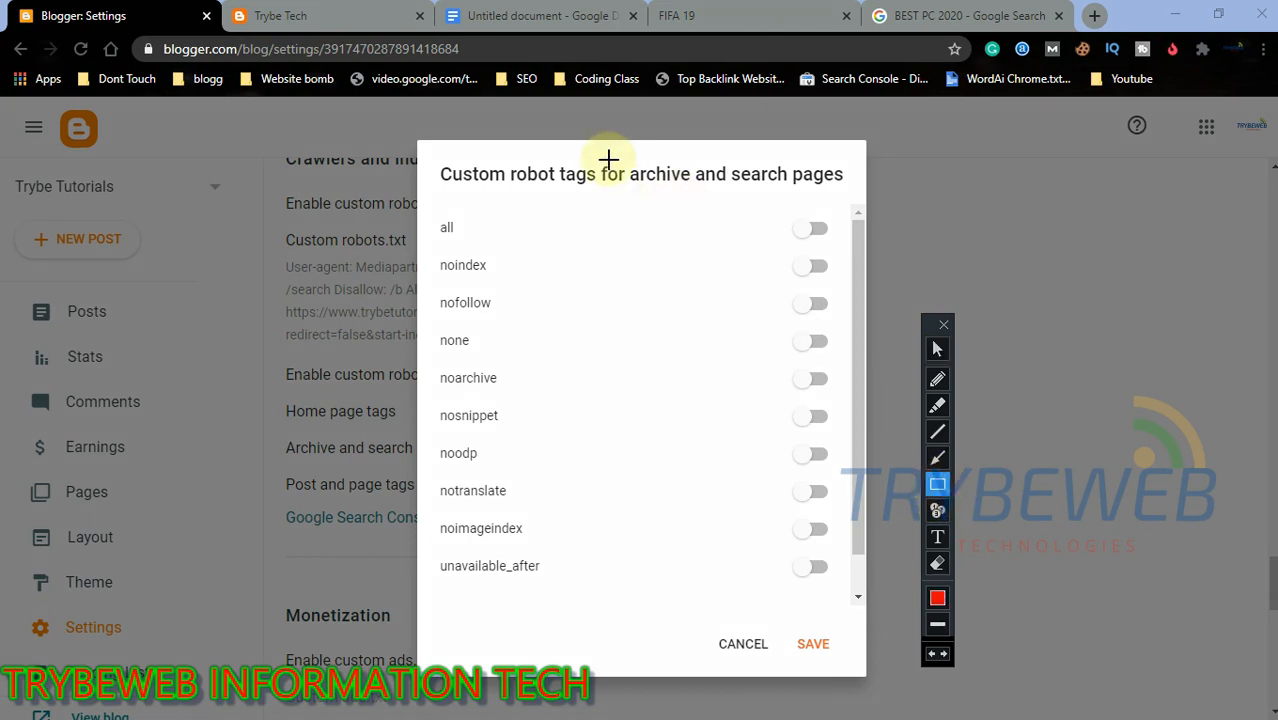
{"action": "left_click_drag", "start_coordinate": [626, 160], "coordinate": [849, 195]}
{"action": "left_click", "coordinate": [937, 349]}
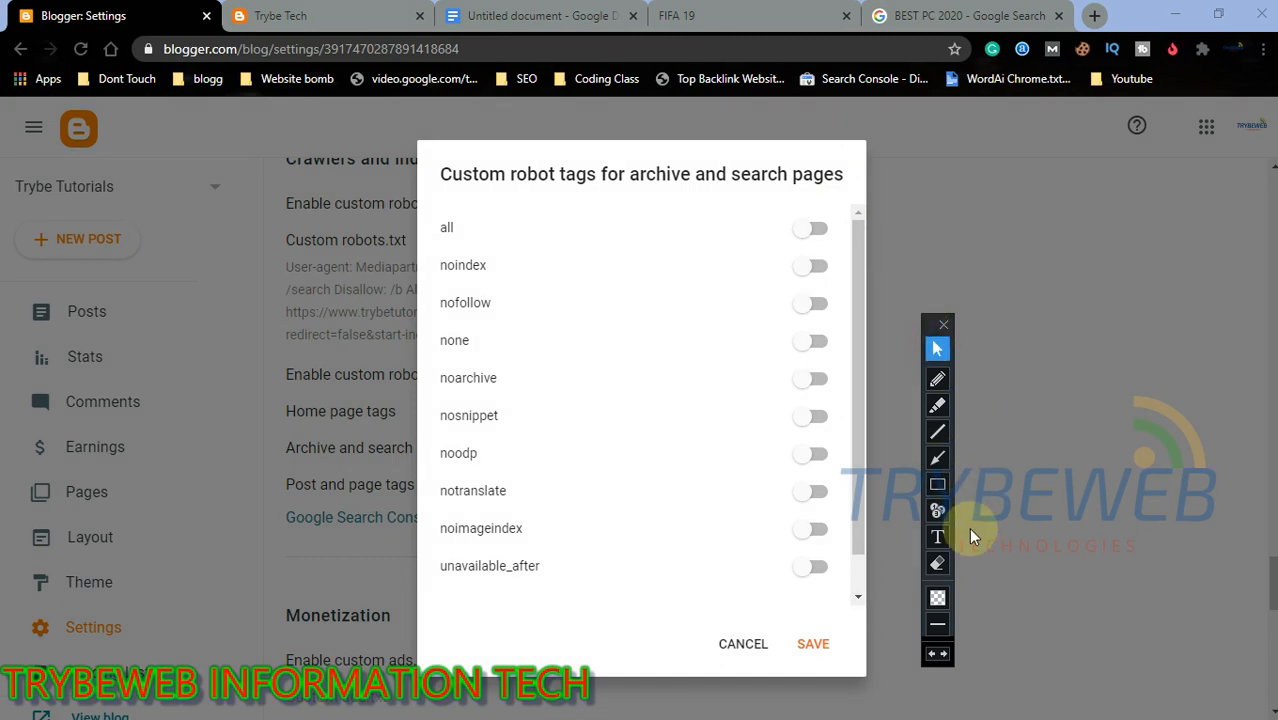
Mark the noindex label and its toggle with temporary red rectangles, and turn on noindex for archive and search pages
{"action": "left_click", "coordinate": [937, 484]}
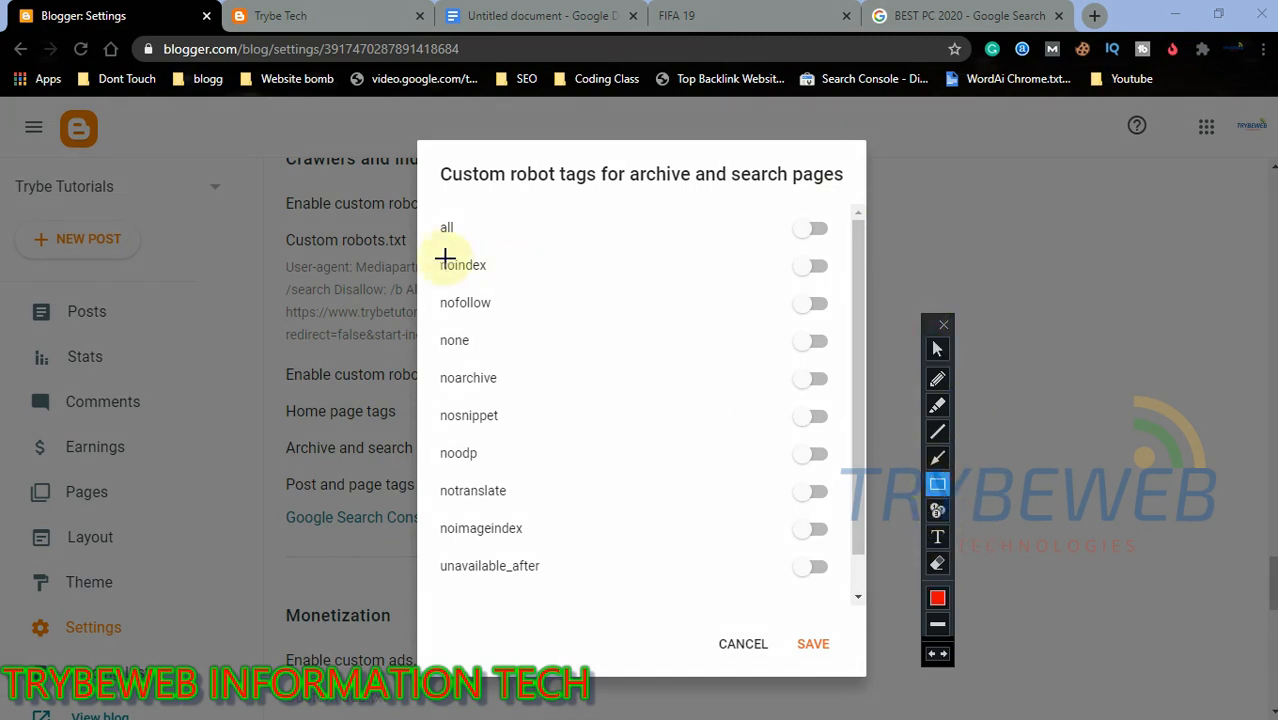
{"action": "left_click_drag", "start_coordinate": [431, 250], "coordinate": [512, 287]}
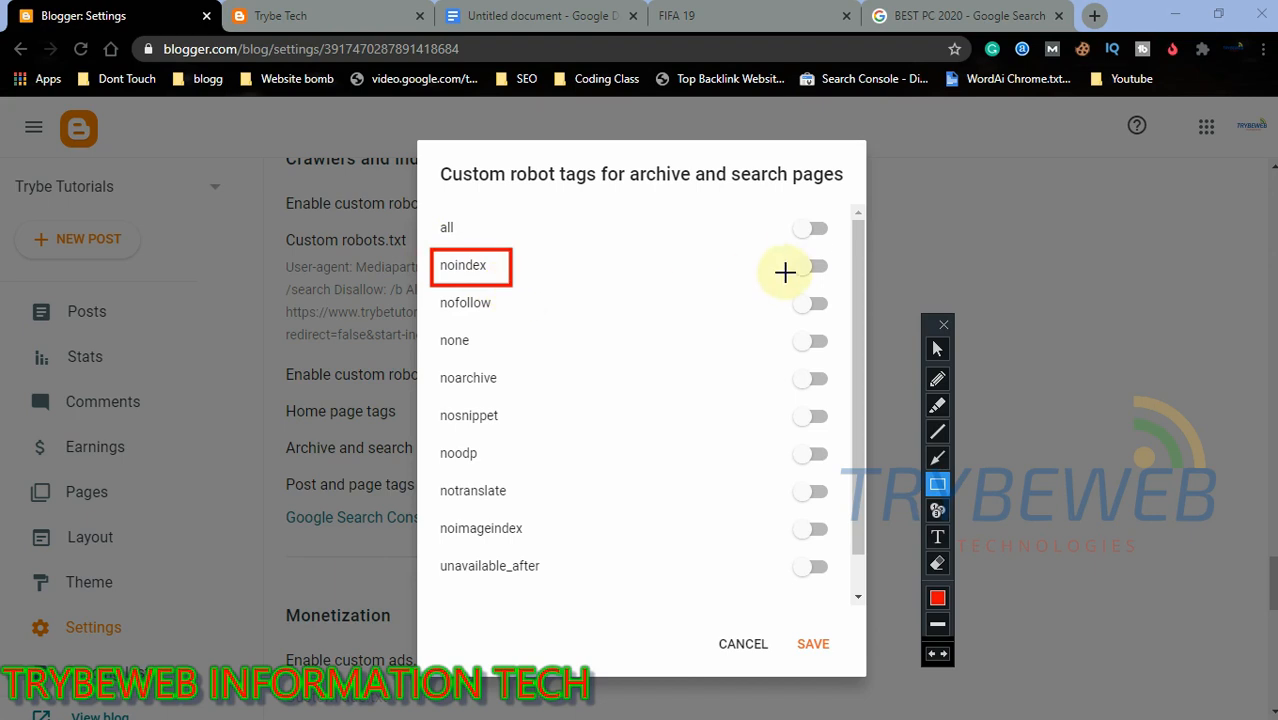
{"action": "left_click_drag", "start_coordinate": [783, 252], "coordinate": [840, 285]}
{"action": "key", "text": "ctrl+z"}
{"action": "key", "text": "ctrl+z"}
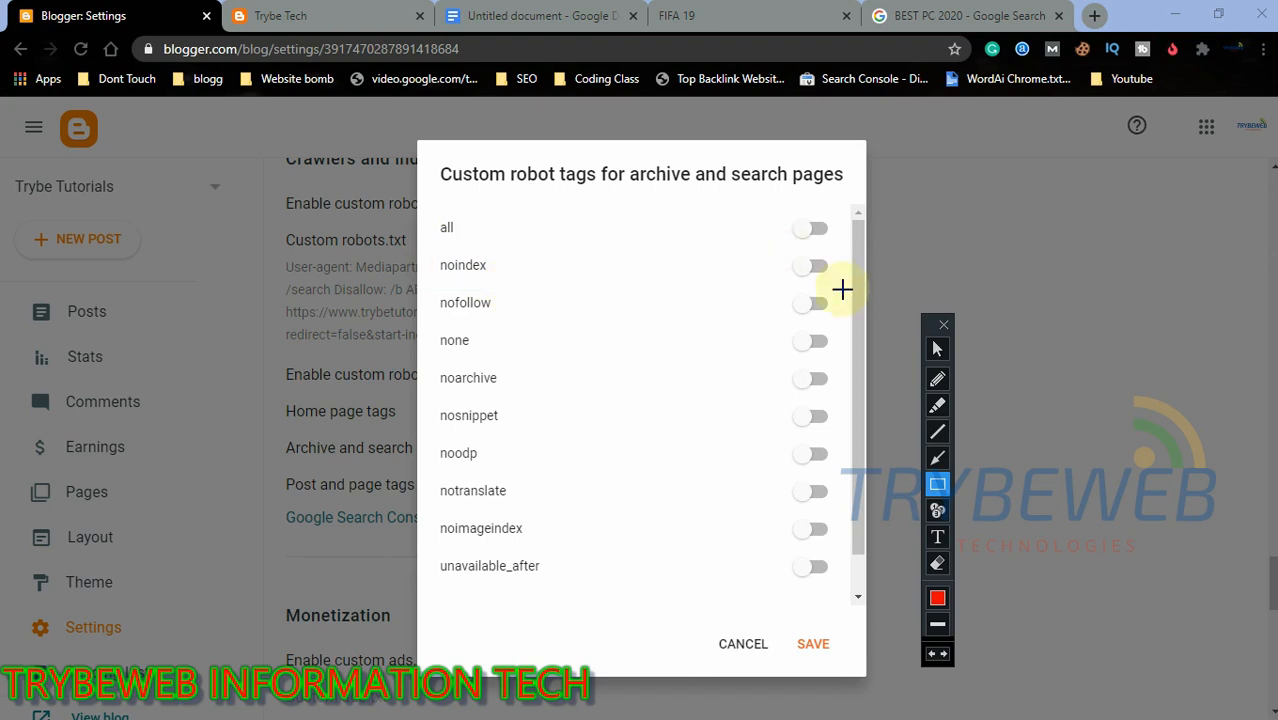
{"action": "left_click", "coordinate": [934, 349]}
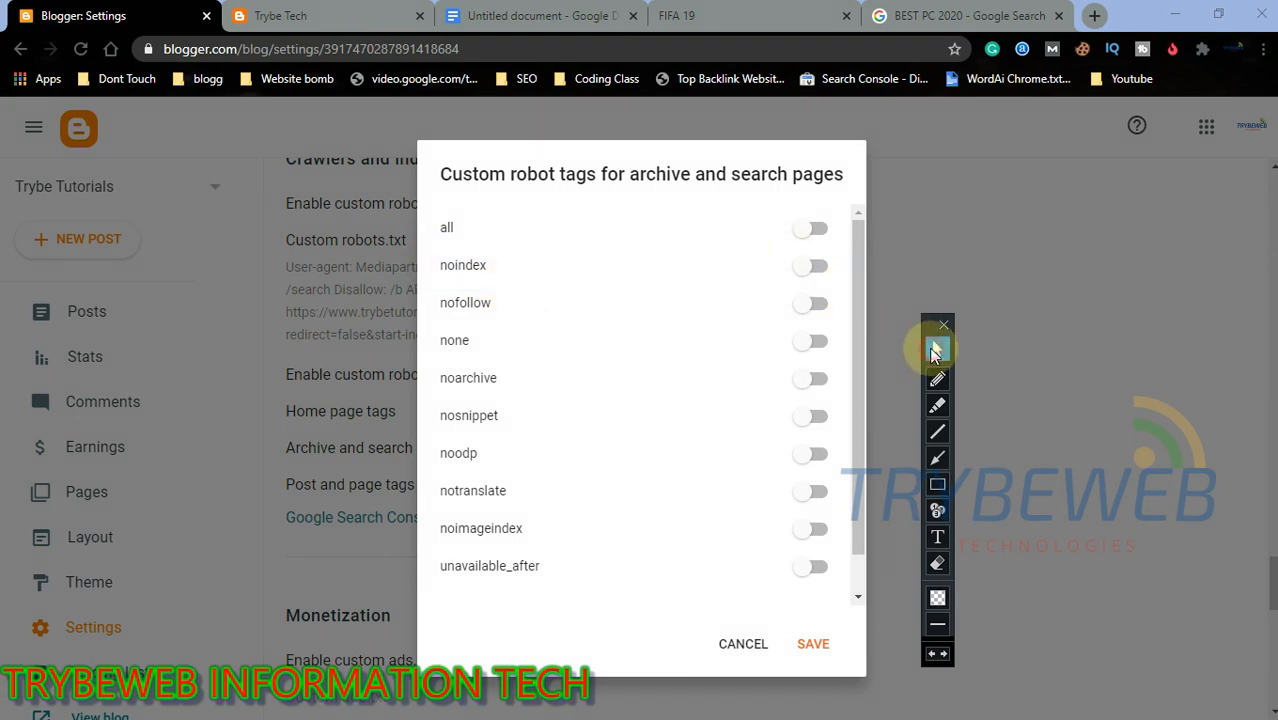
{"action": "left_click", "coordinate": [804, 268]}
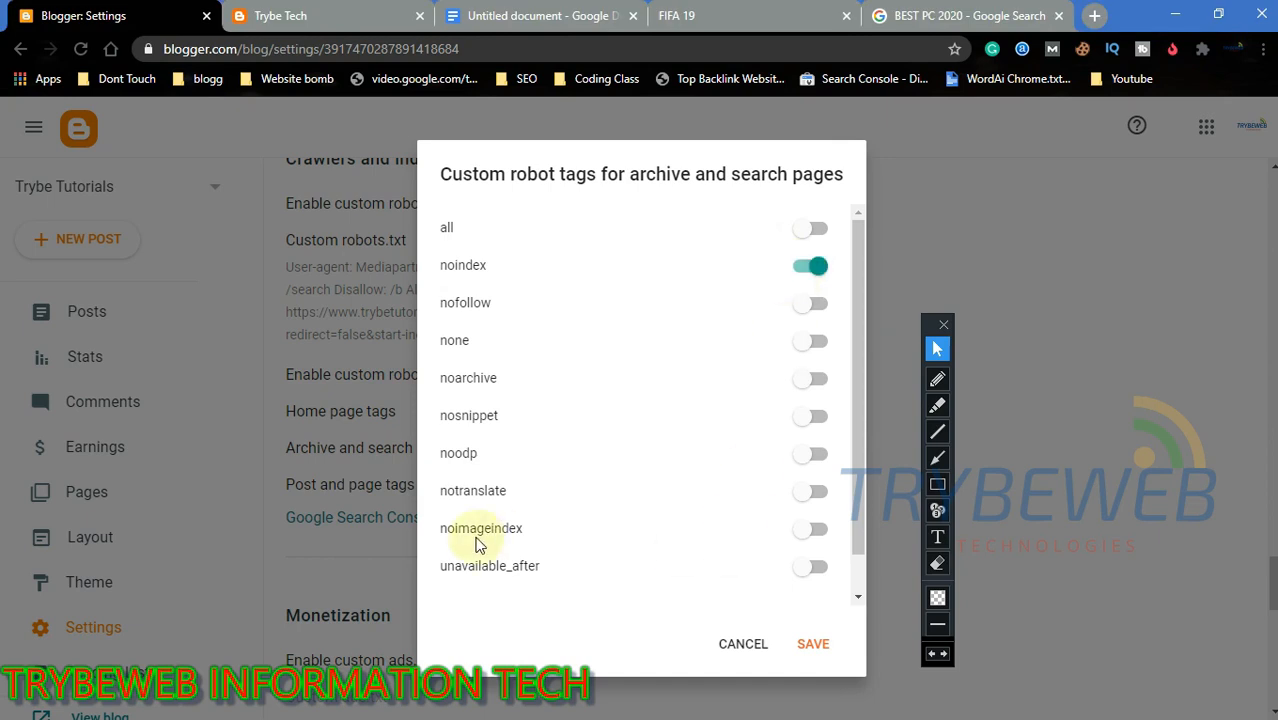
Mark the noodp label with a temporary red rectangle, and turn on noodp for archive and search pages
{"action": "left_click", "coordinate": [937, 484]}
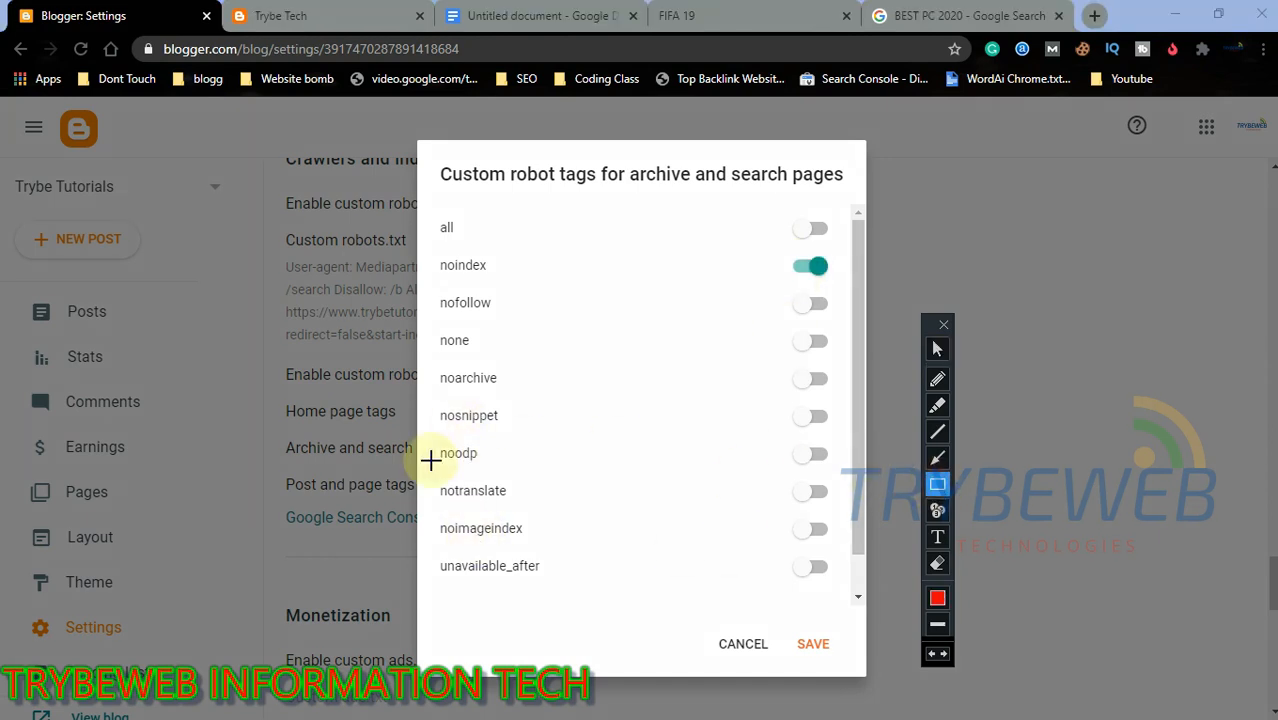
{"action": "mouse_move", "coordinate": [431, 440]}
{"action": "left_mouse_down"}
{"action": "mouse_move", "coordinate": [499, 484]}
{"action": "mouse_move", "coordinate": [497, 471]}
{"action": "left_mouse_up"}
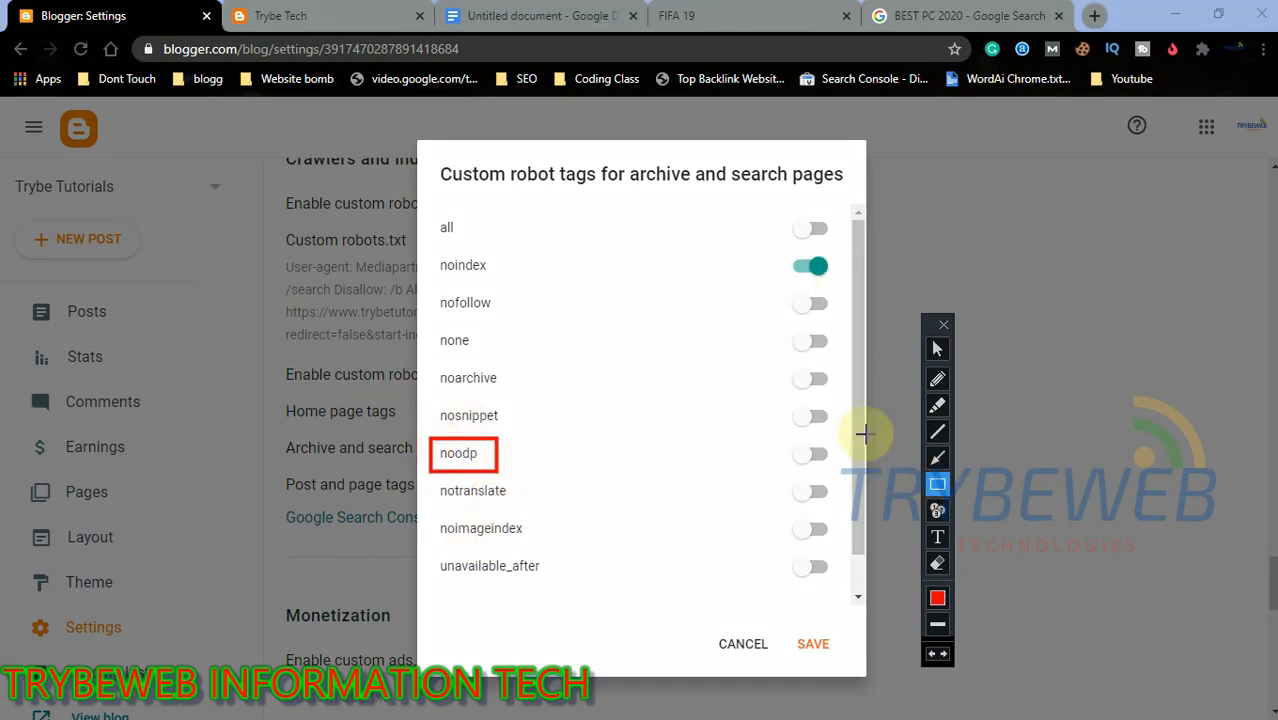
{"action": "key", "text": "ctrl+z"}
{"action": "key", "text": "ctrl+z"}
{"action": "left_click", "coordinate": [938, 352]}
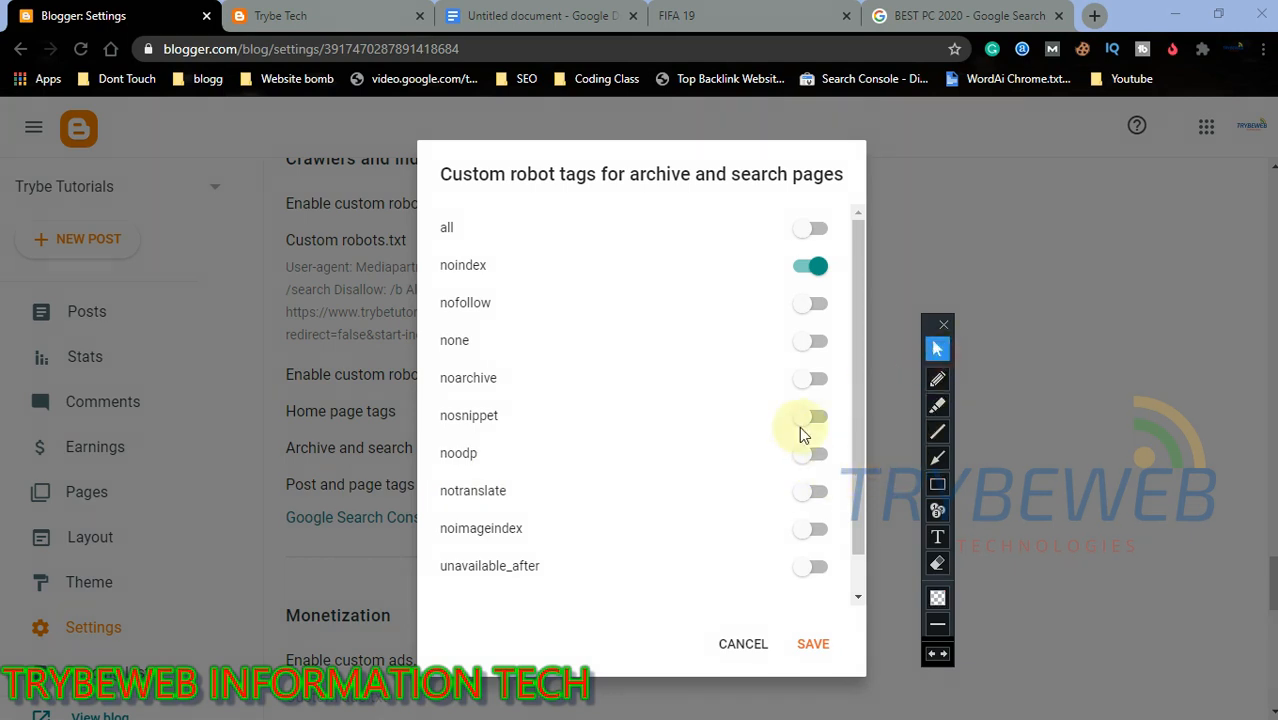
{"action": "left_click", "coordinate": [807, 457]}
Save the custom robot tags for archive and search pages
{"action": "scroll", "coordinate": [854, 566], "scroll_direction": "down", "scroll_amount": 1}
{"action": "left_click_drag", "start_coordinate": [854, 566], "coordinate": [850, 593]}
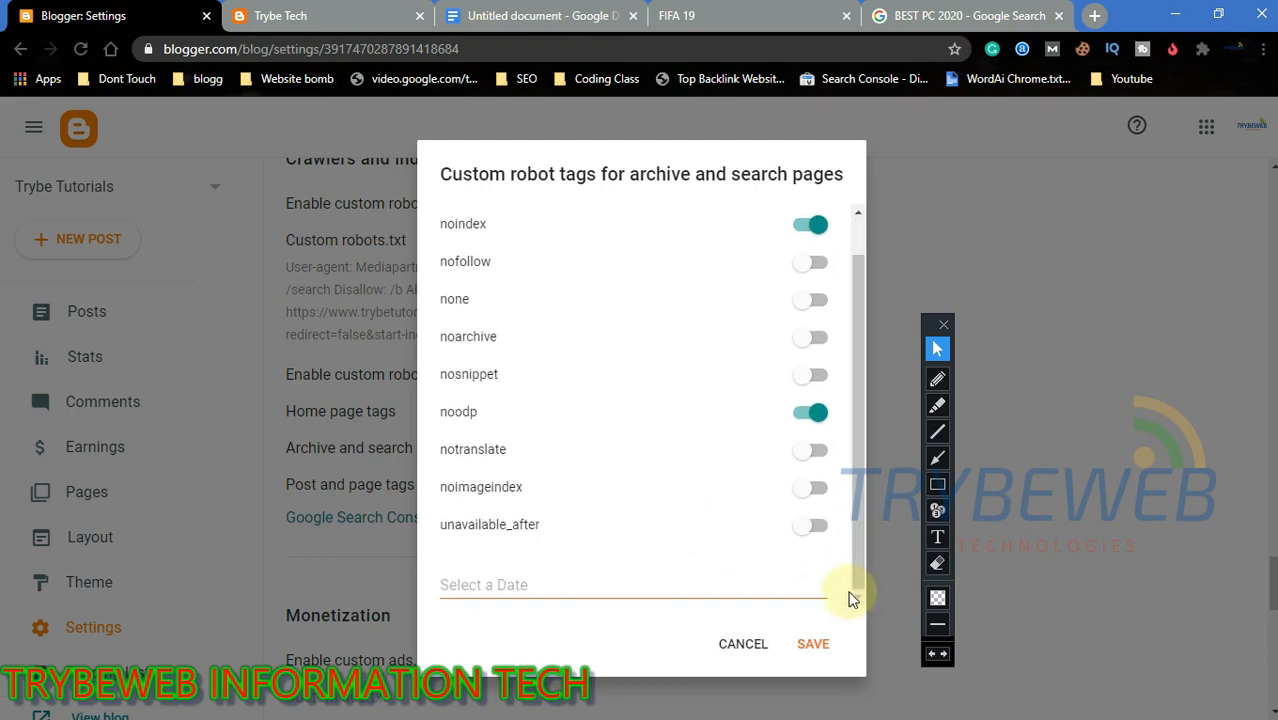
{"action": "left_click", "coordinate": [816, 643]}
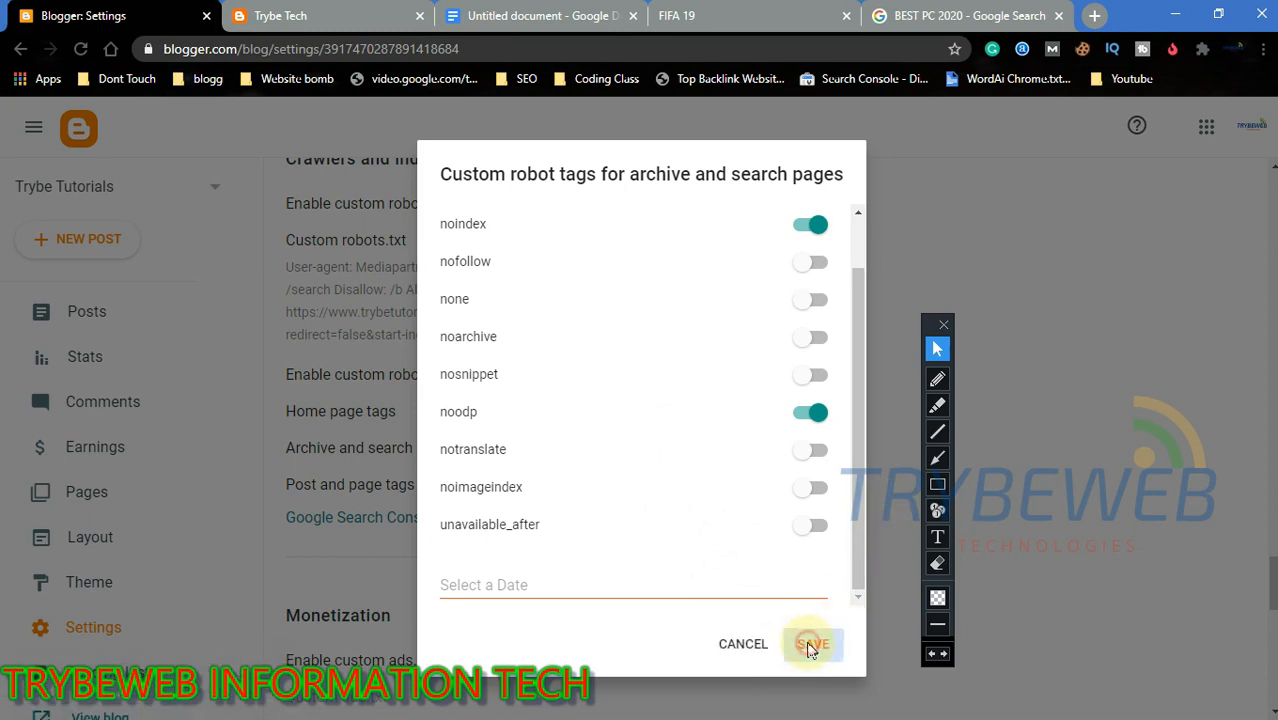
Save the archive and search page tags, and open the Post and page tags after marking that entry with a temporary red arrow
{"action": "left_click", "coordinate": [810, 647]}
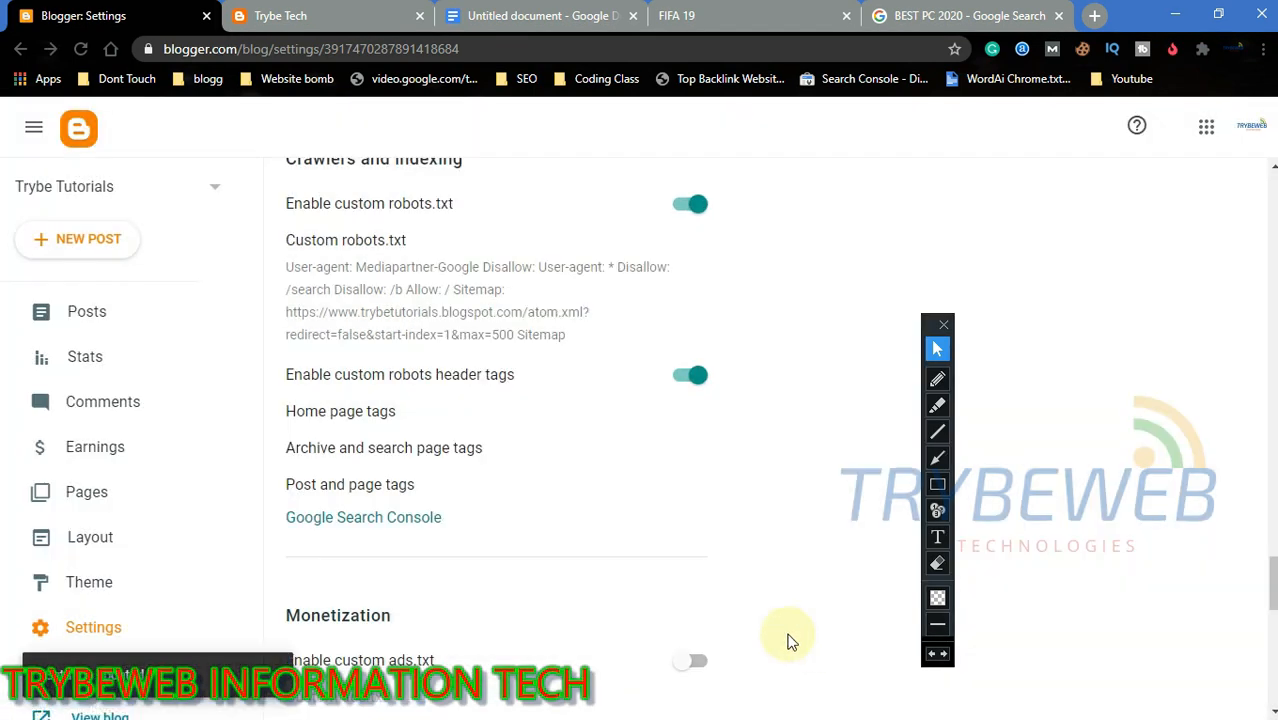
{"action": "left_click", "coordinate": [937, 458]}
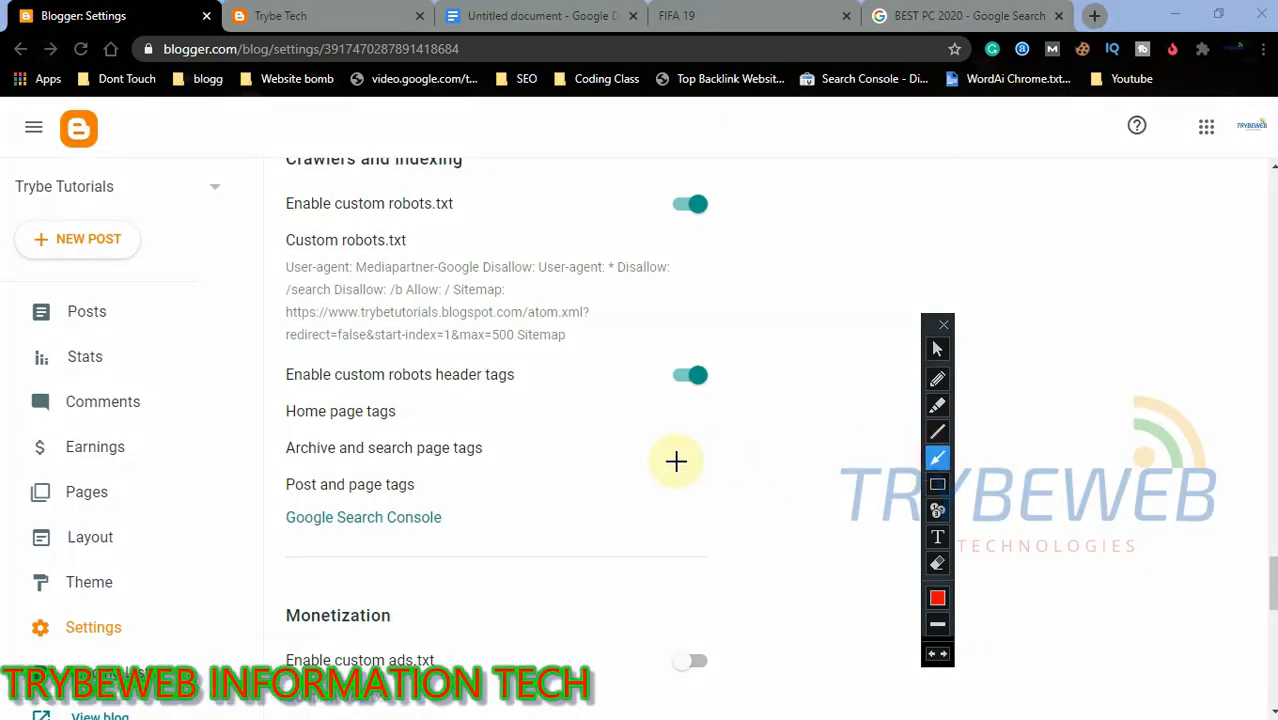
{"action": "left_click_drag", "start_coordinate": [637, 493], "coordinate": [450, 488]}
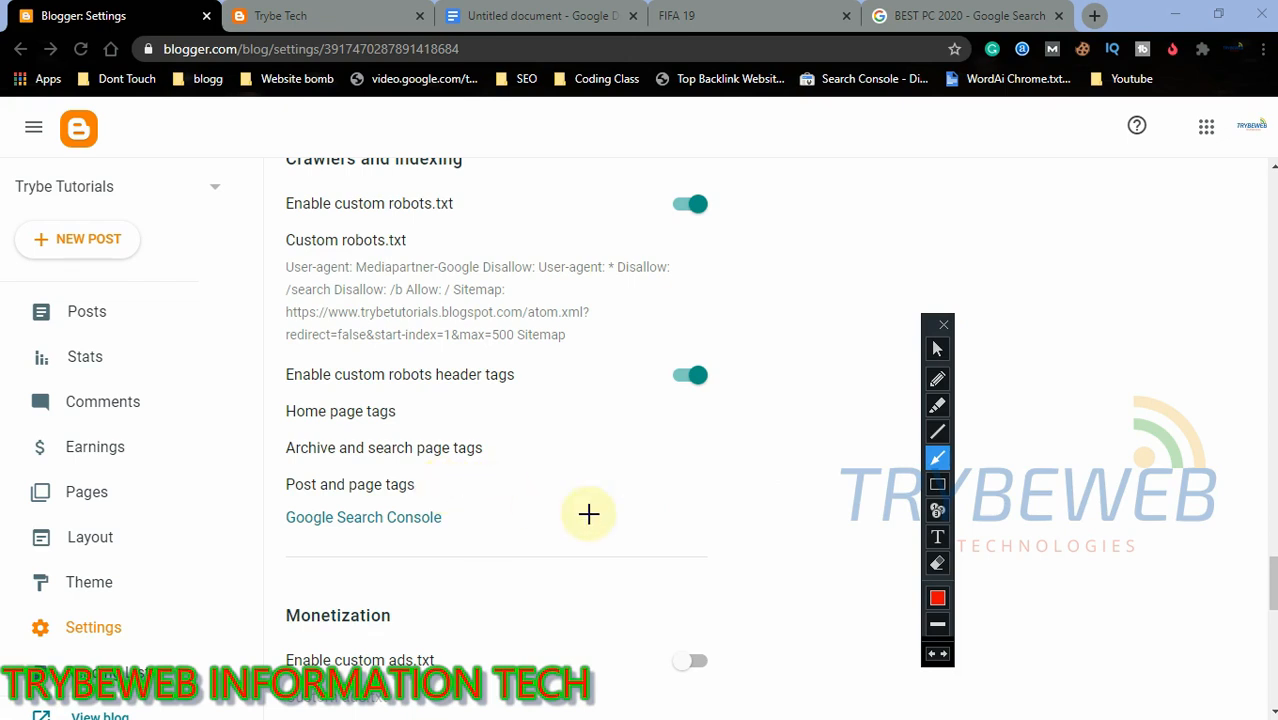
{"action": "left_click", "coordinate": [937, 348]}
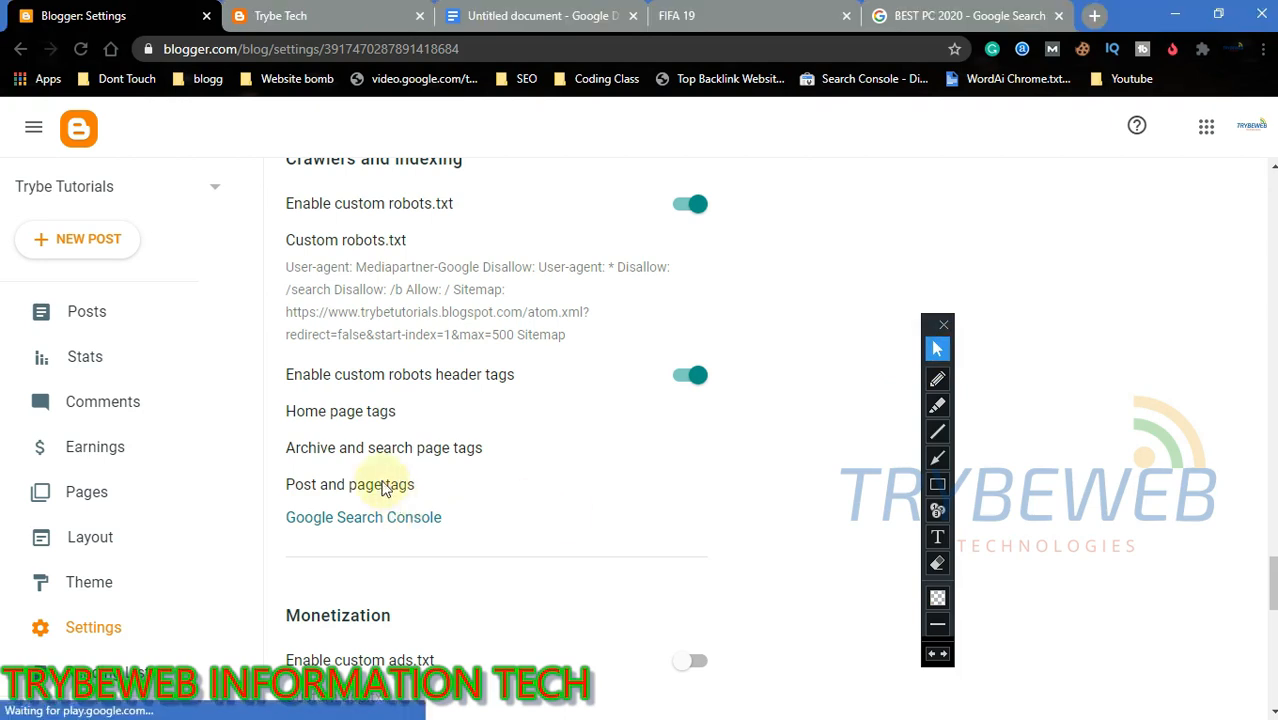
{"action": "left_click", "coordinate": [381, 484]}
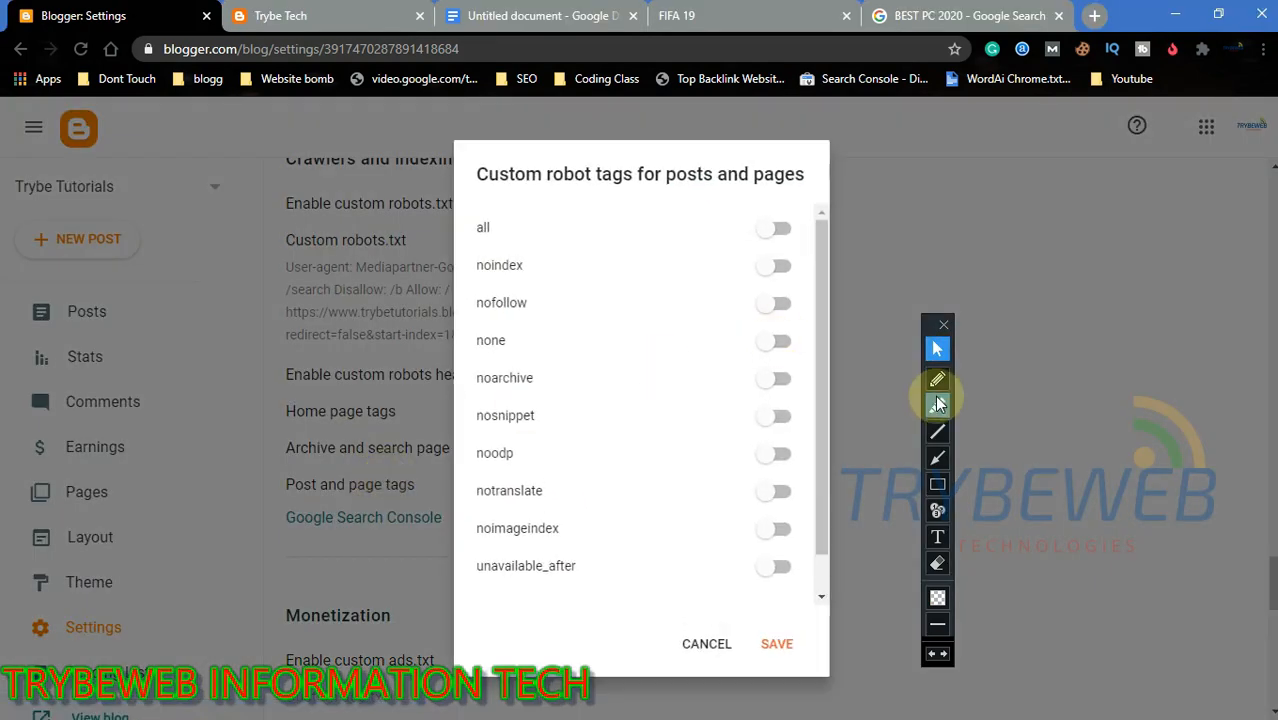
Mark the all label and its toggle with temporary red rectangles, and turn on all for posts and pages
{"action": "left_click", "coordinate": [943, 488]}
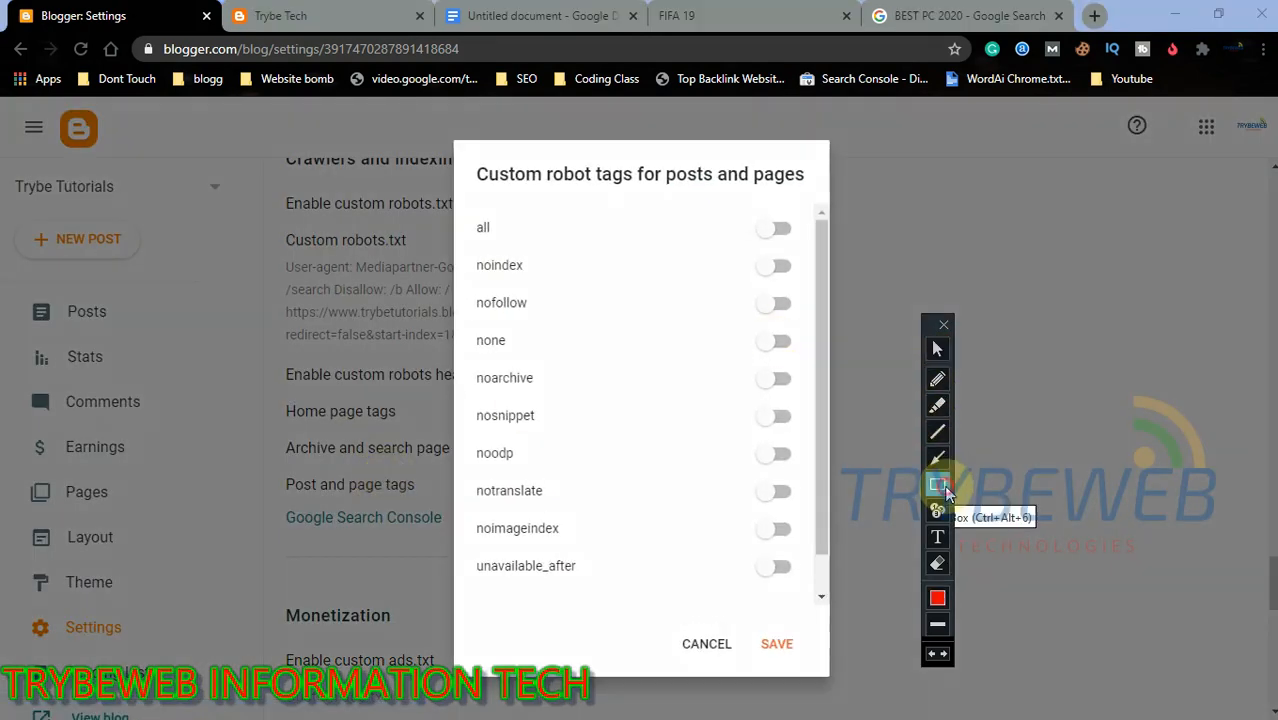
{"action": "left_click_drag", "start_coordinate": [462, 208], "coordinate": [522, 246]}
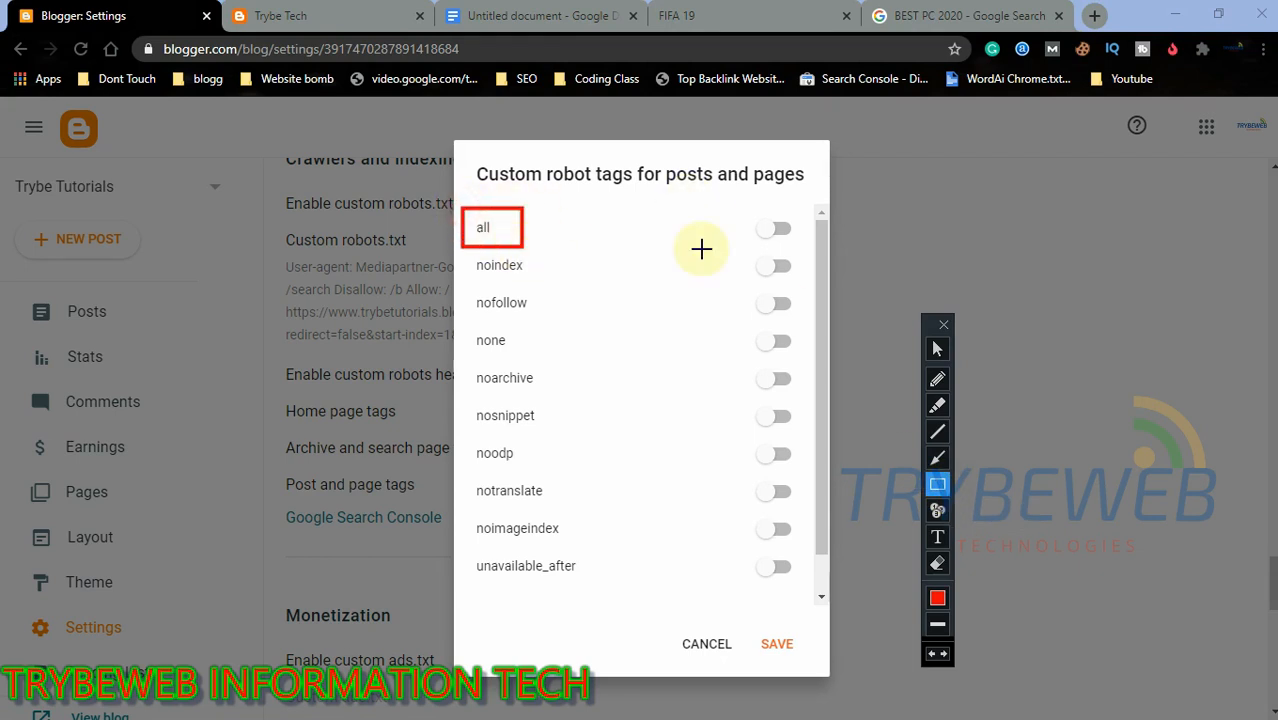
{"action": "left_click_drag", "start_coordinate": [737, 208], "coordinate": [799, 251]}
{"action": "key", "text": "ctrl+z"}
{"action": "key", "text": "ctrl+z"}
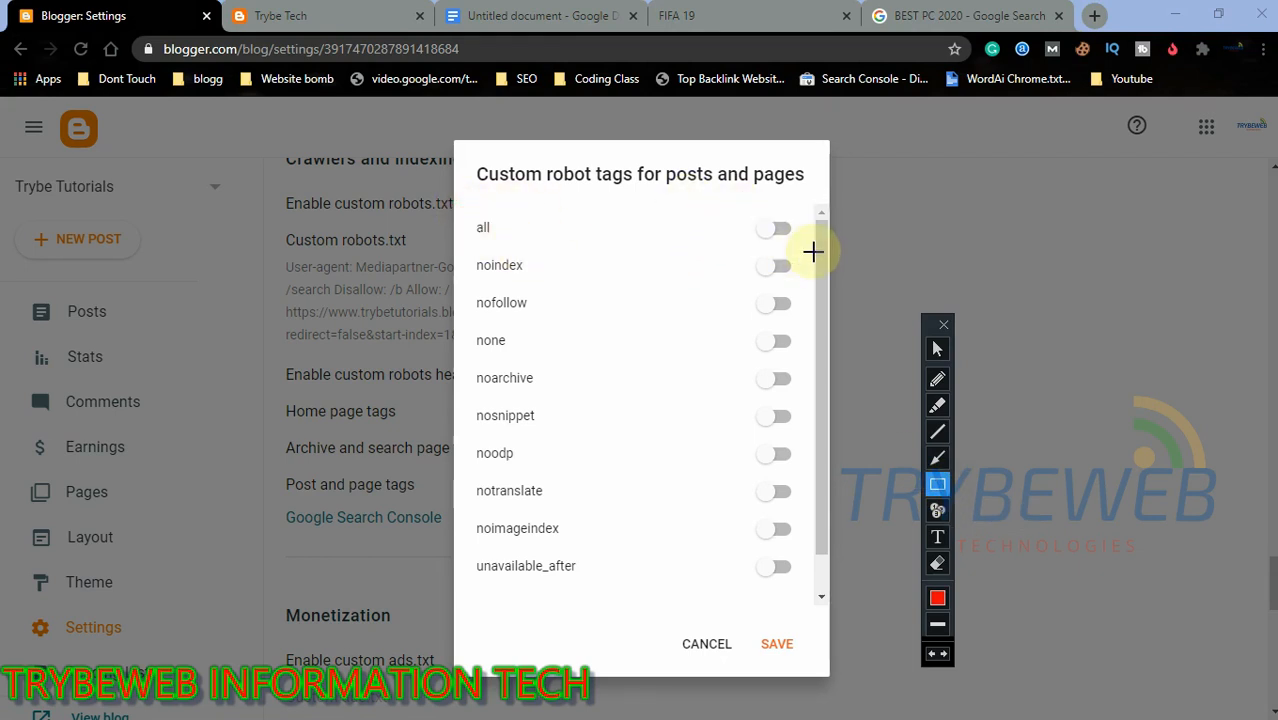
{"action": "left_click", "coordinate": [938, 350]}
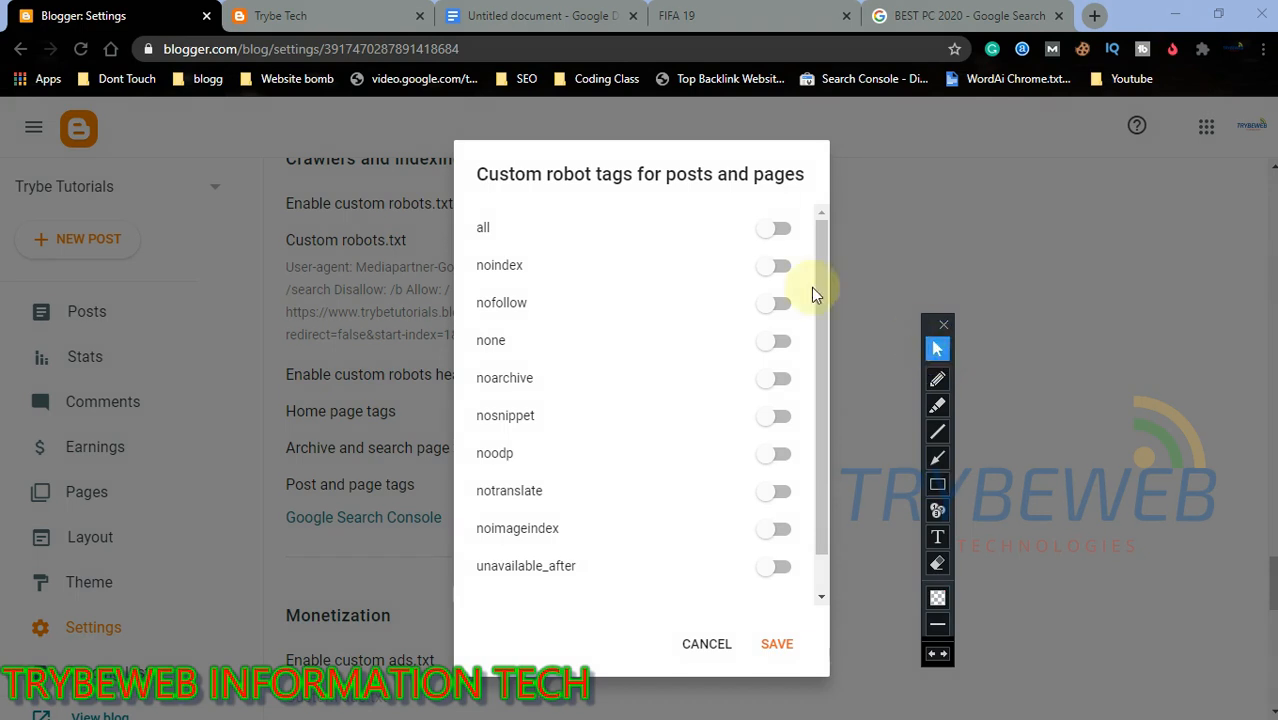
{"action": "left_click", "coordinate": [772, 238]}
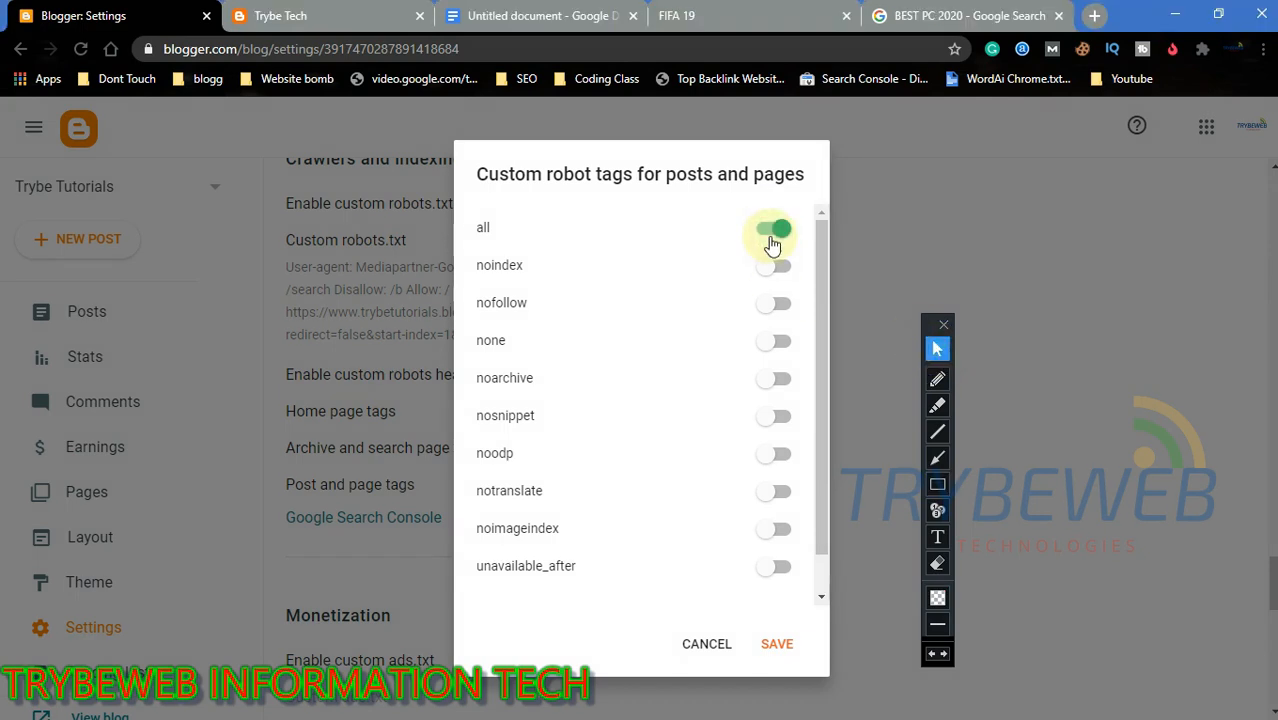
Mark the noodp label and its toggle with temporary red rectangles, and turn on noodp for posts and pages
{"action": "left_click", "coordinate": [937, 484]}
{"action": "left_click_drag", "start_coordinate": [467, 435], "coordinate": [531, 465]}
{"action": "left_click_drag", "start_coordinate": [741, 438], "coordinate": [794, 478]}
{"action": "key", "text": "ctrl+z"}
{"action": "key", "text": "ctrl+z"}
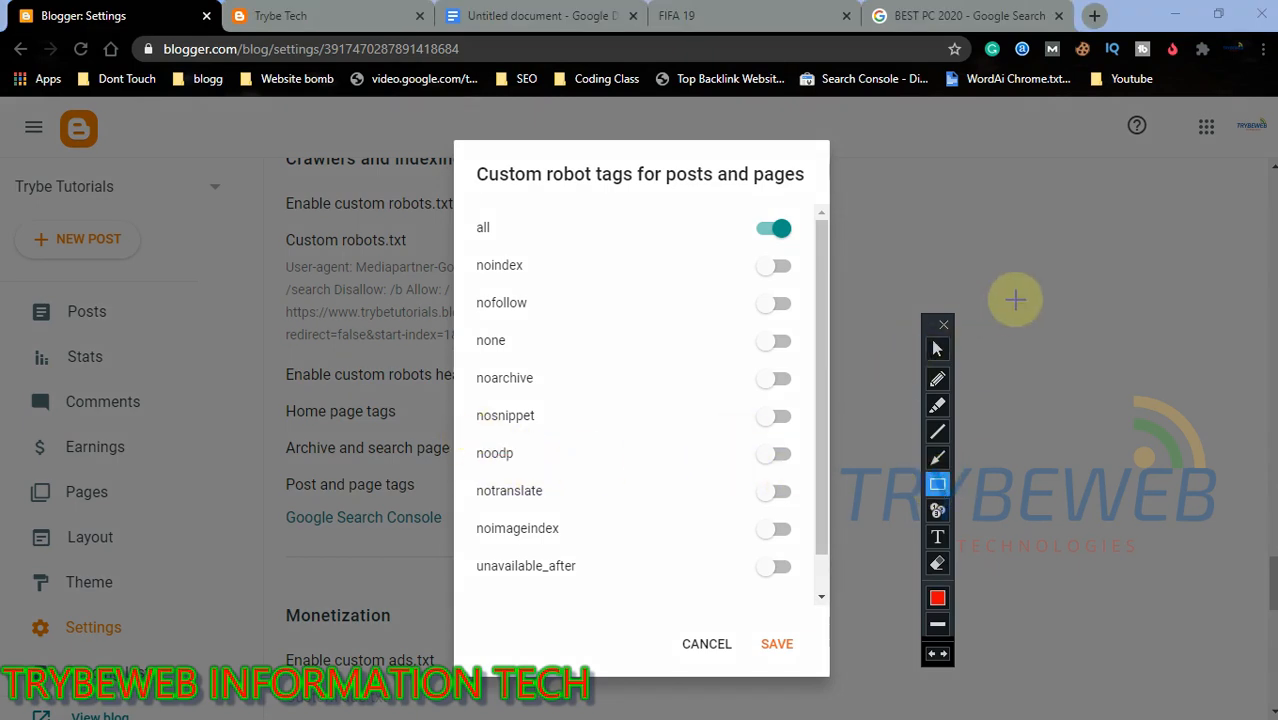
{"action": "left_click", "coordinate": [937, 348]}
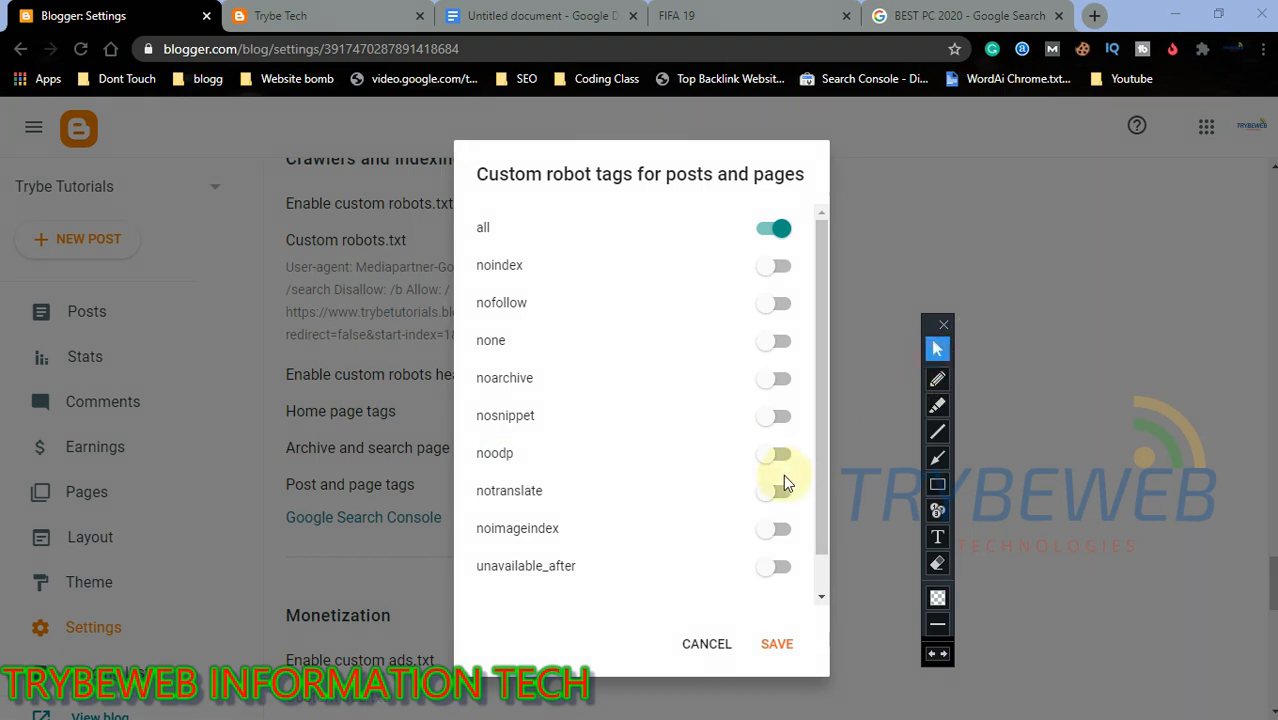
{"action": "left_click", "coordinate": [776, 456]}
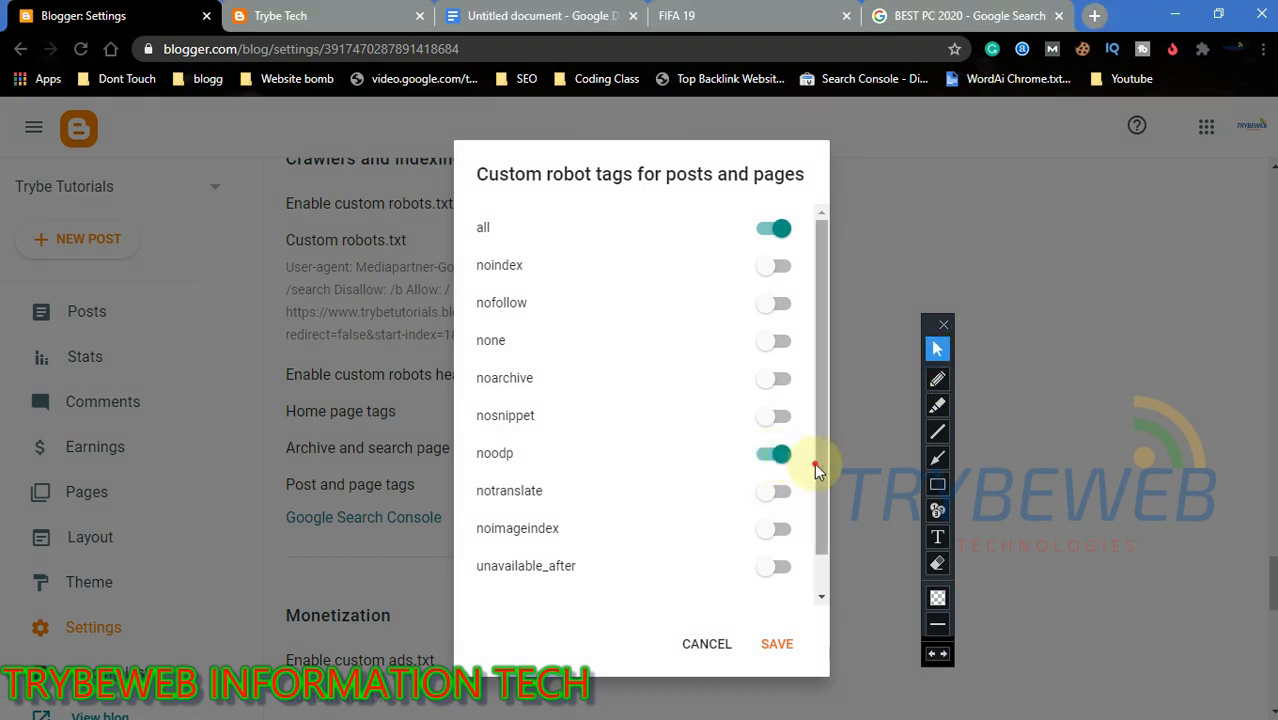
Save the custom robot tags for posts and pages
{"action": "scroll", "coordinate": [814, 462], "scroll_direction": "down", "scroll_amount": 2}
{"action": "left_click", "coordinate": [773, 645]}
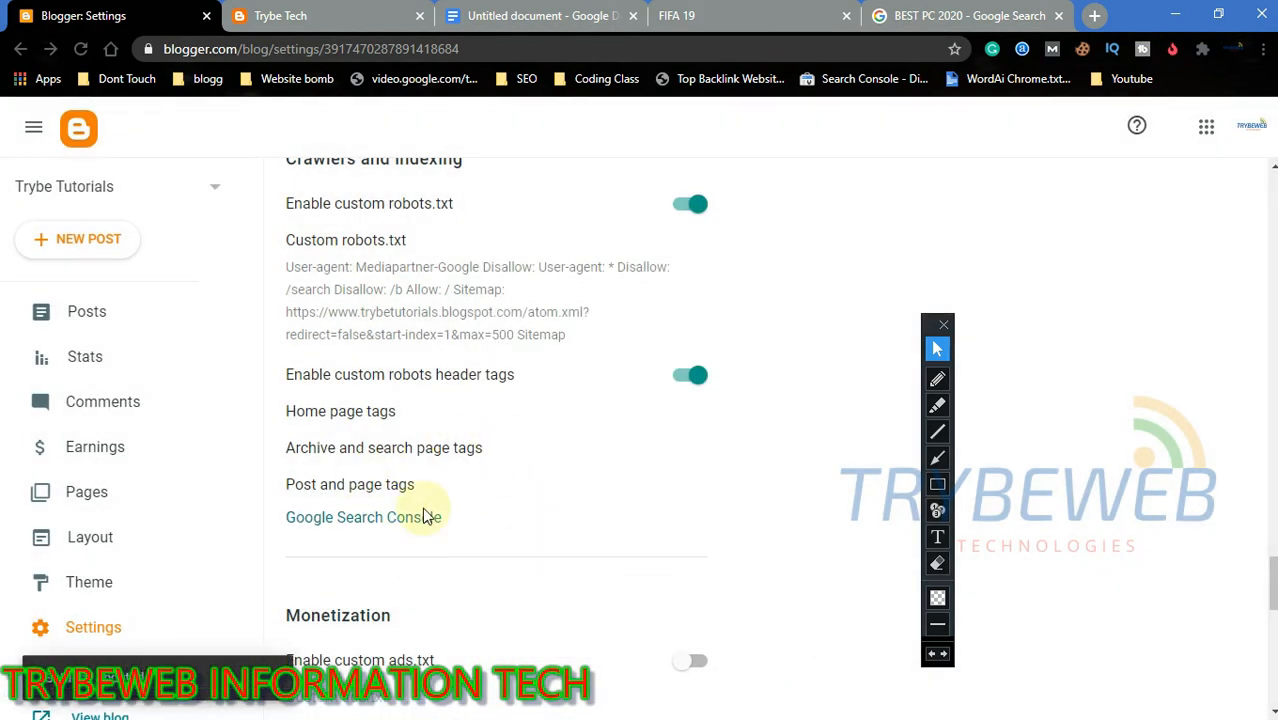
Mark the Google Search Console link with a temporary red rectangle, and open Google Search Console from the blog settings
{"action": "left_click", "coordinate": [937, 484]}
{"action": "mouse_move", "coordinate": [276, 498]}
{"action": "left_mouse_down"}
{"action": "mouse_move", "coordinate": [414, 545]}
{"action": "mouse_move", "coordinate": [489, 549]}
{"action": "left_mouse_up"}
{"action": "key", "text": "ctrl+z"}
{"action": "left_click", "coordinate": [937, 348]}
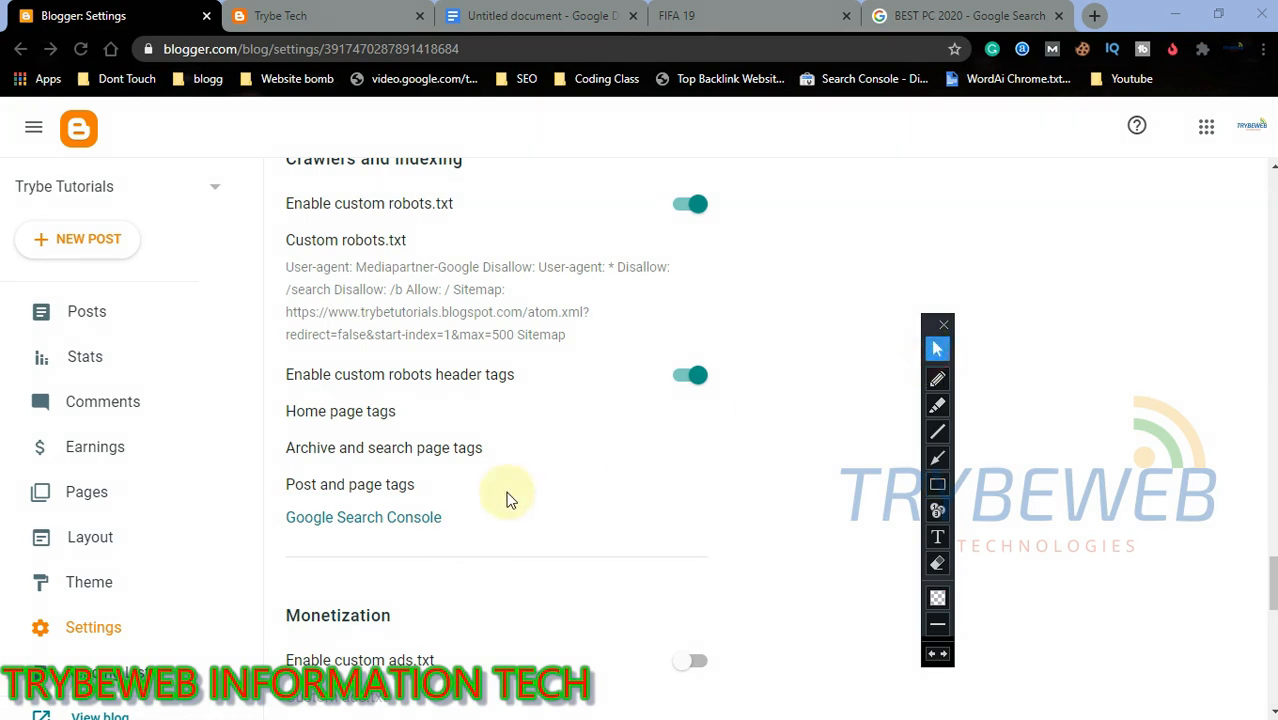
{"action": "left_click", "coordinate": [399, 524]}
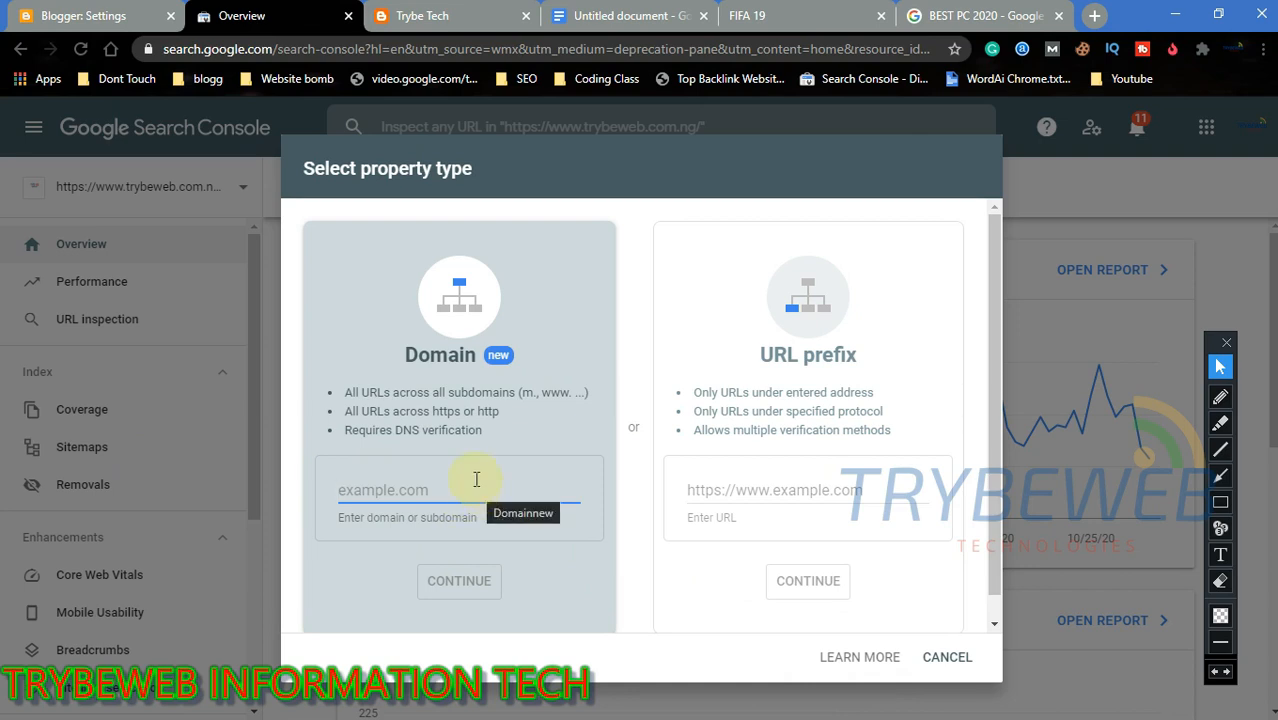
Copy the blog's address from the open Trybe Tech page and paste it as the Domain property in Search Console
{"action": "left_click", "coordinate": [420, 16]}
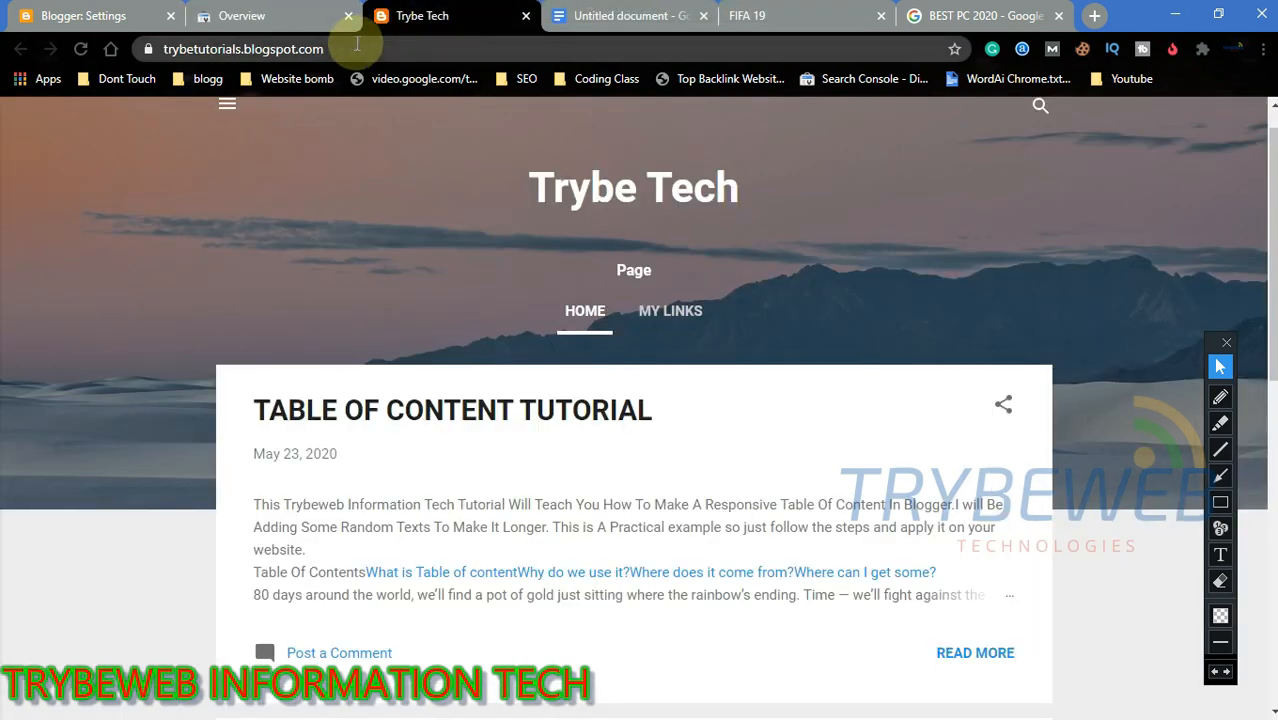
{"action": "left_click", "coordinate": [288, 47]}
{"action": "key", "text": "ctrl+c"}
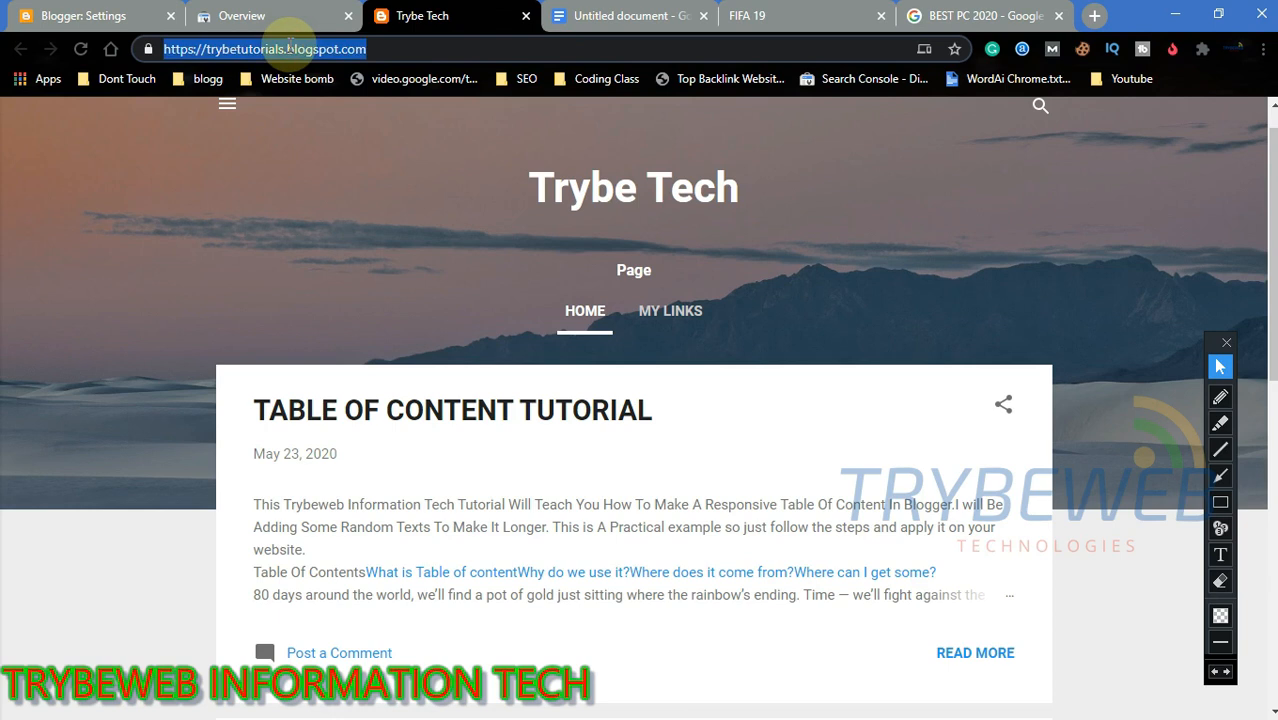
{"action": "key", "text": "BackSpace"}
{"action": "left_click", "coordinate": [262, 22]}
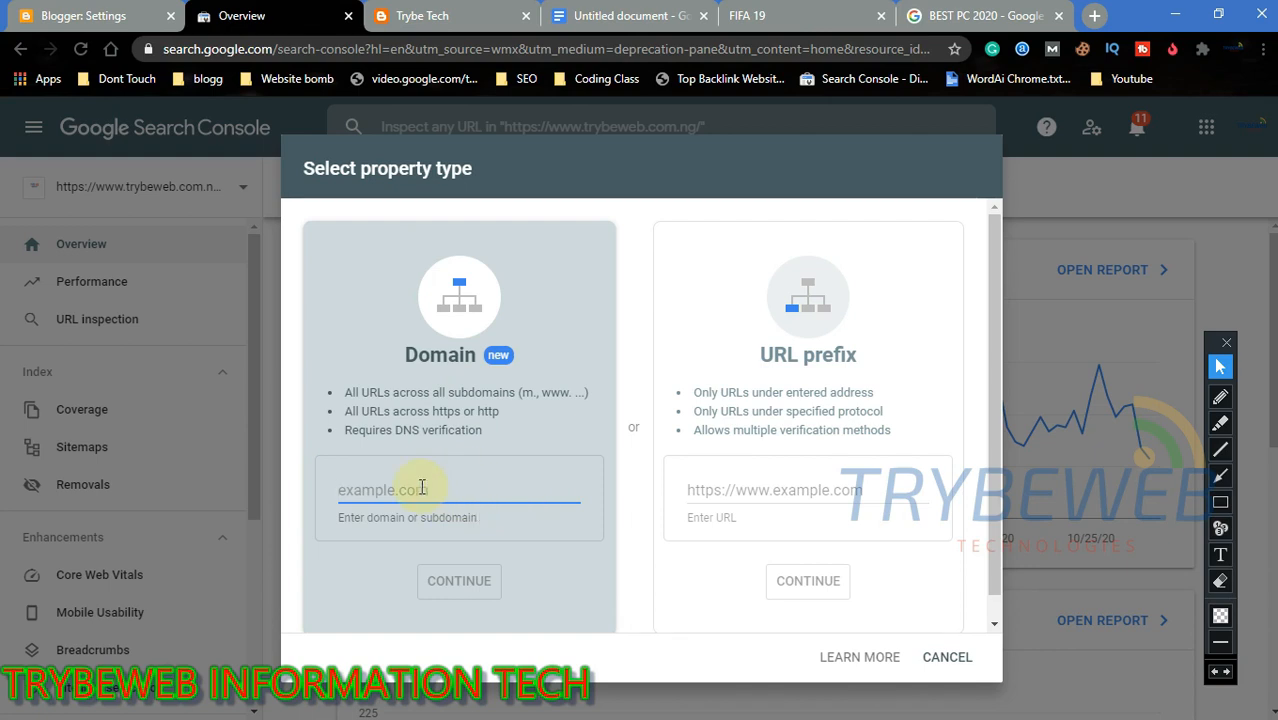
{"action": "key", "text": "ctrl+v"}
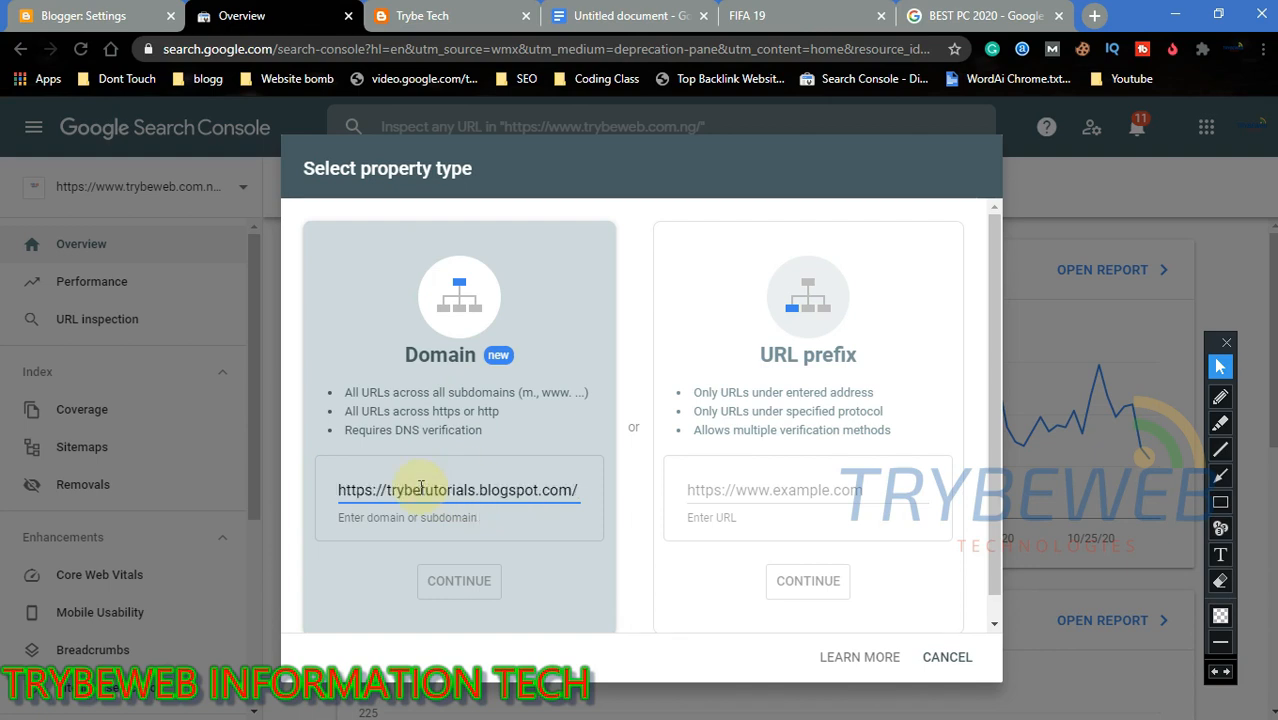
{"action": "left_click_drag", "start_coordinate": [388, 492], "coordinate": [340, 490]}
{"action": "key", "text": "BackSpace"}
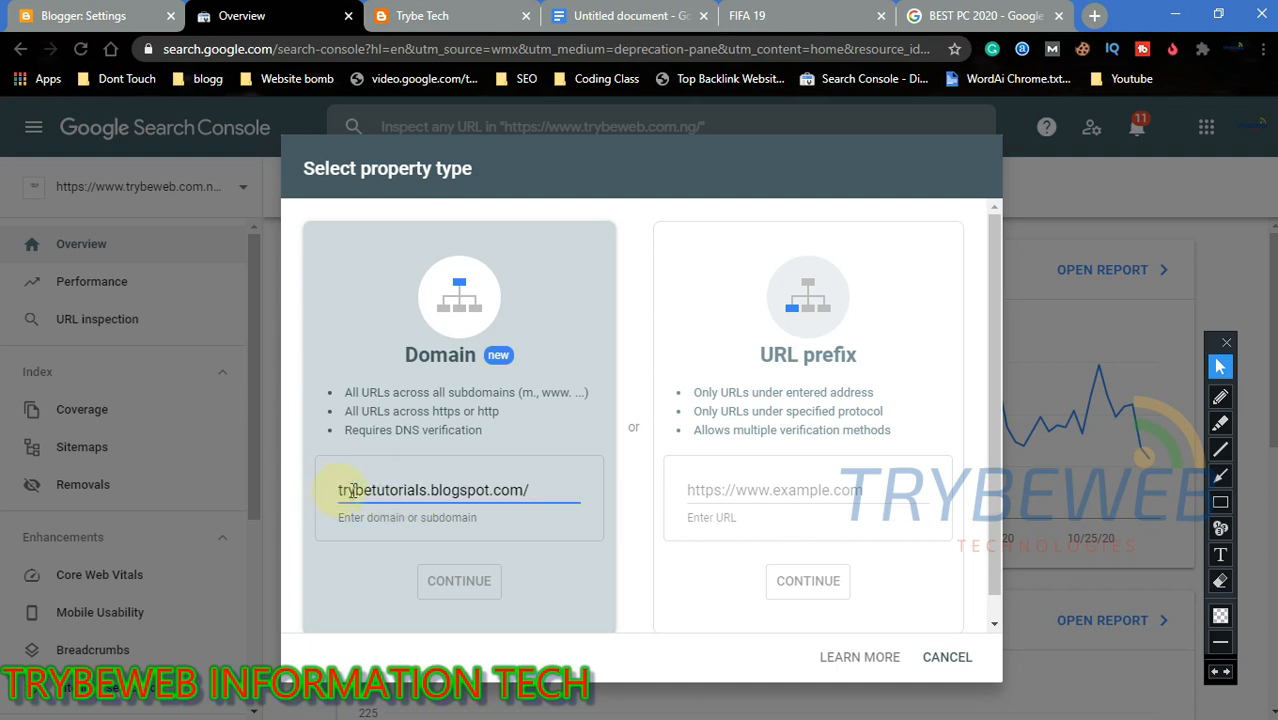
{"action": "left_click", "coordinate": [534, 490]}
{"action": "key", "text": "BackSpace"}
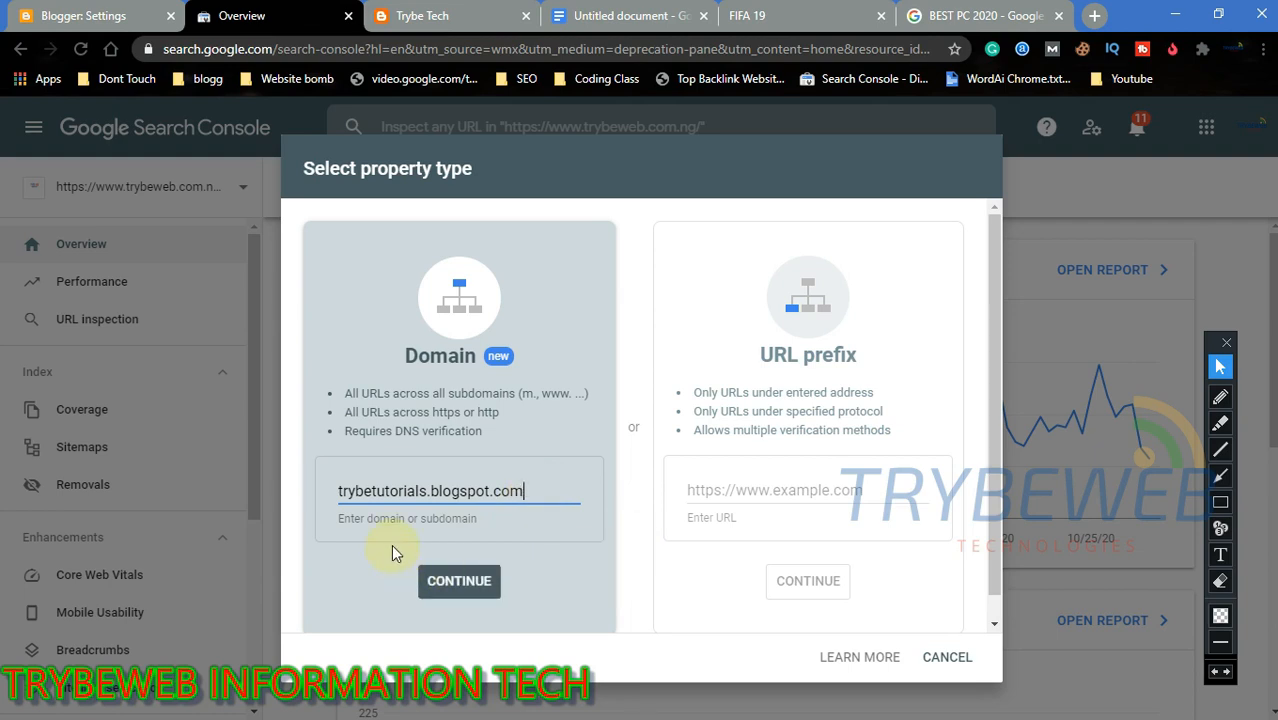
{"action": "left_click", "coordinate": [461, 585]}
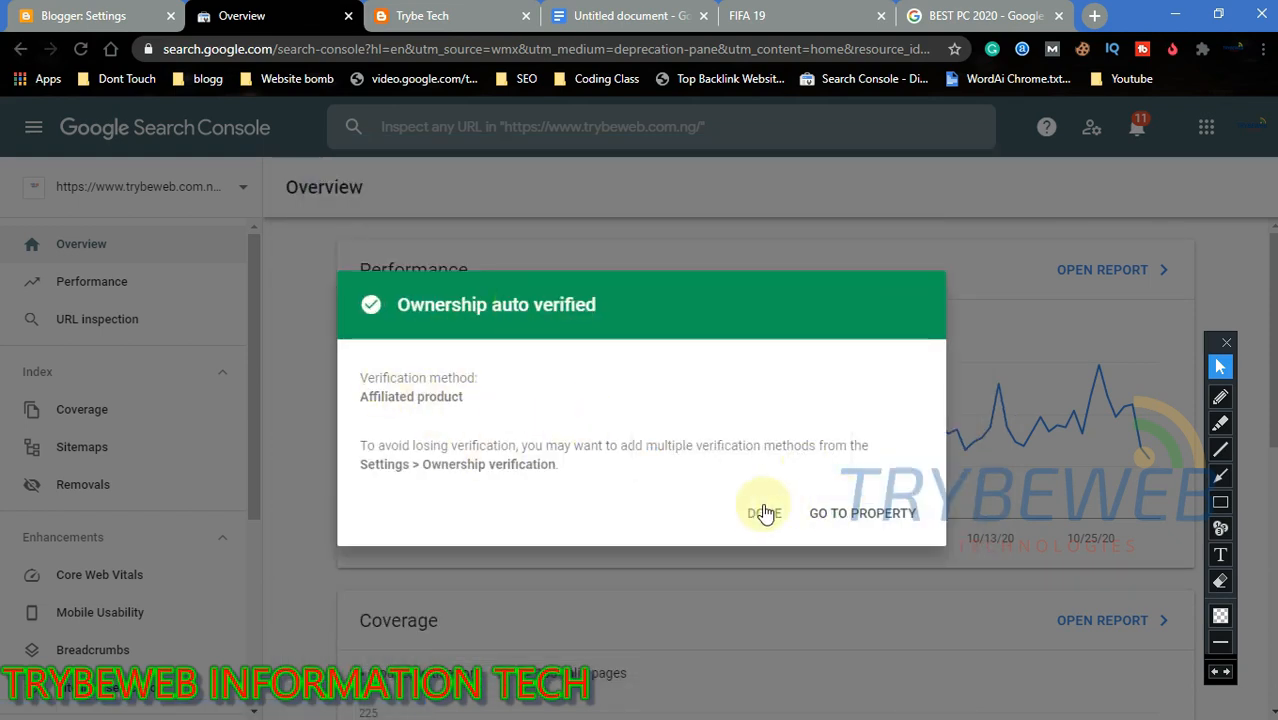
Go to the new trybetutorials.blogspot.com property and dismiss its welcome message and the Mobile First Indexing notice
{"action": "left_click", "coordinate": [864, 515]}
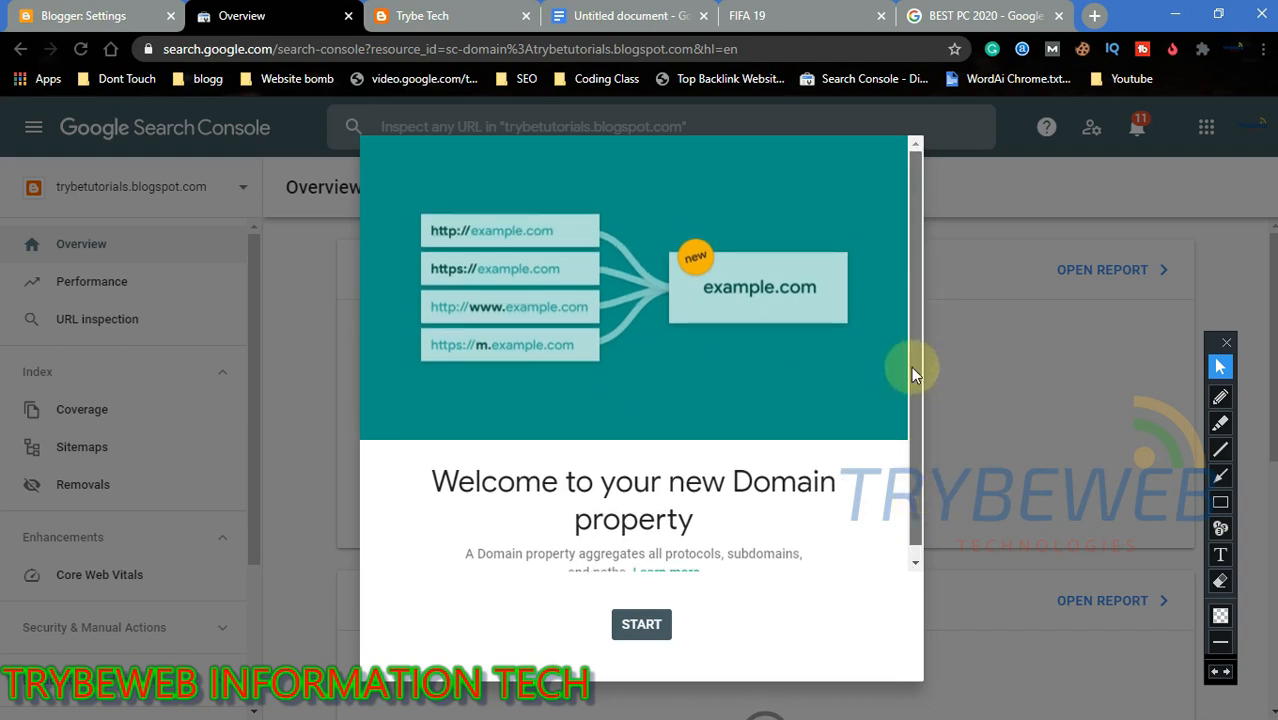
{"action": "left_click", "coordinate": [641, 622]}
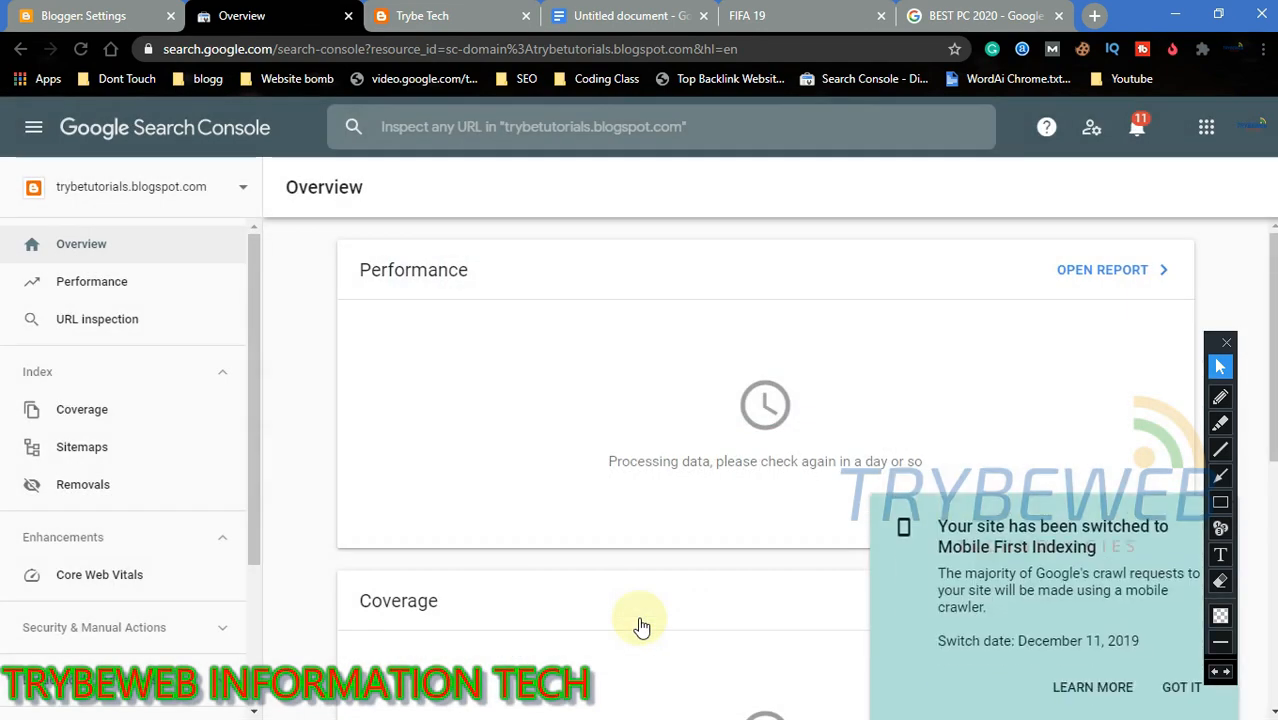
{"action": "left_click", "coordinate": [1180, 658]}
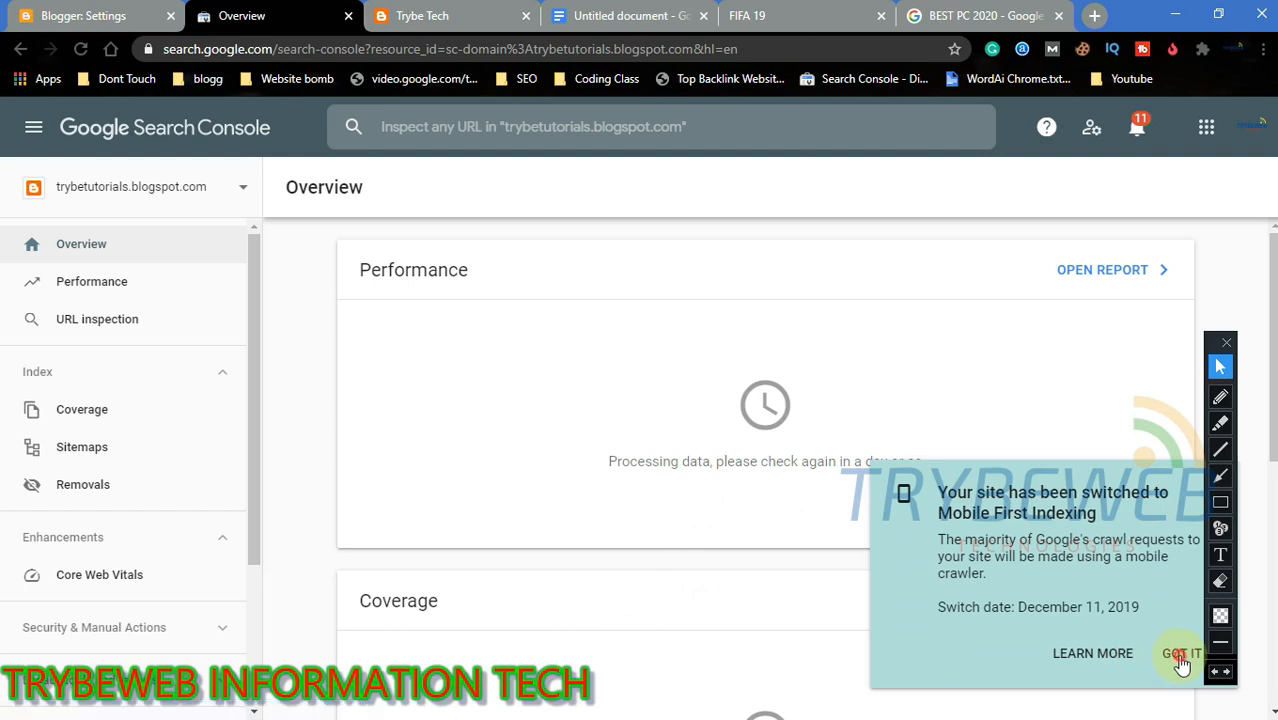
{"action": "left_click_drag", "start_coordinate": [1209, 342], "coordinate": [1226, 303]}
{"action": "scroll", "coordinate": [765, 450], "scroll_direction": "down", "scroll_amount": 5}
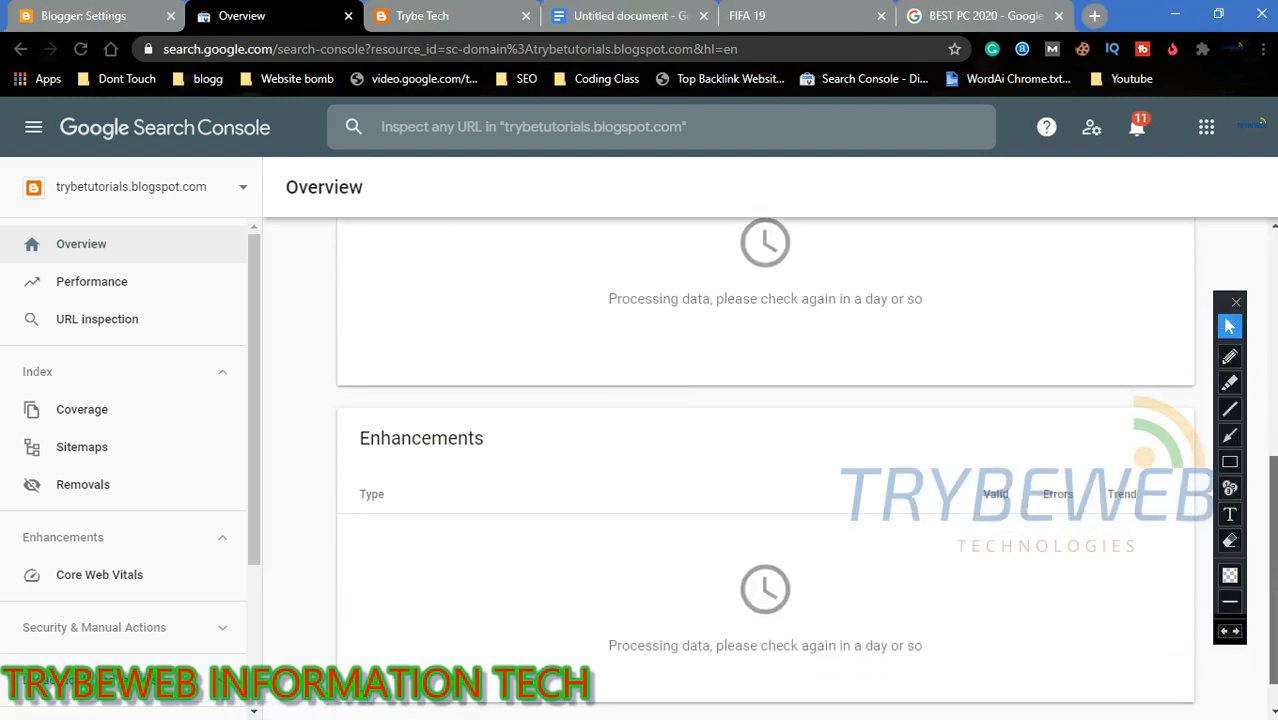
{"action": "scroll", "coordinate": [765, 450], "scroll_direction": "up", "scroll_amount": 5}
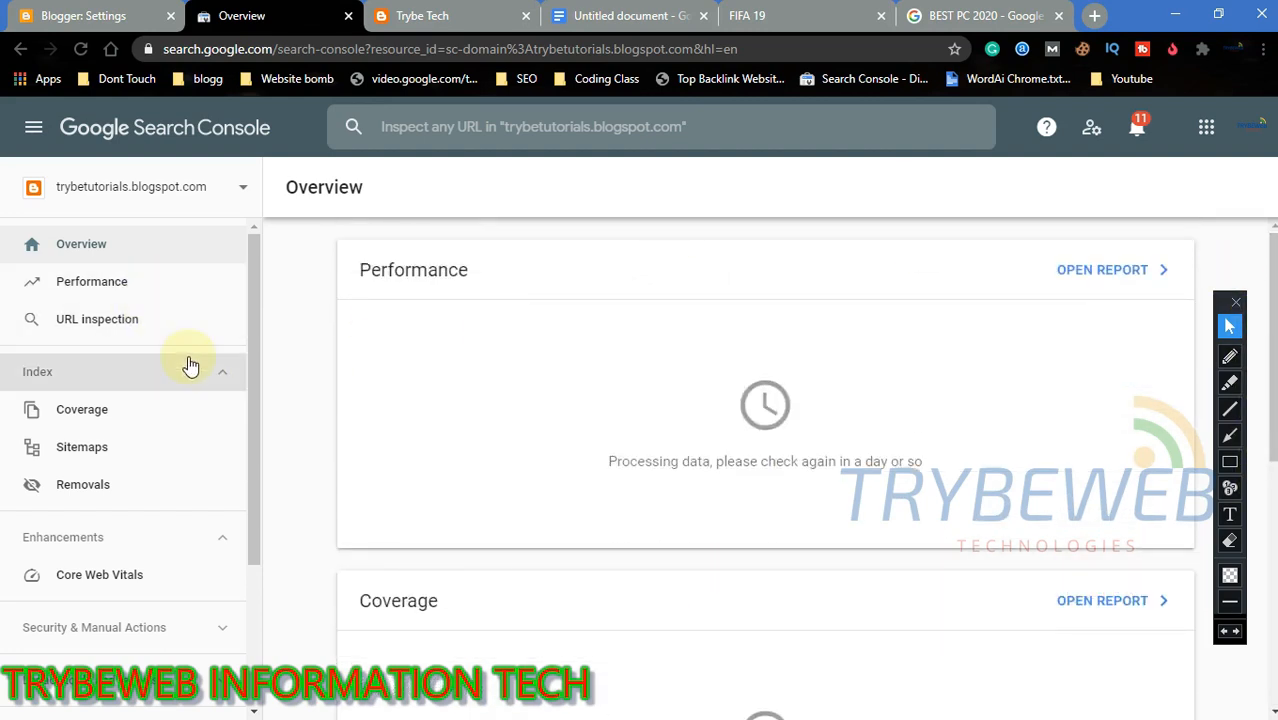
{"action": "left_click_drag", "start_coordinate": [255, 443], "coordinate": [252, 239]}
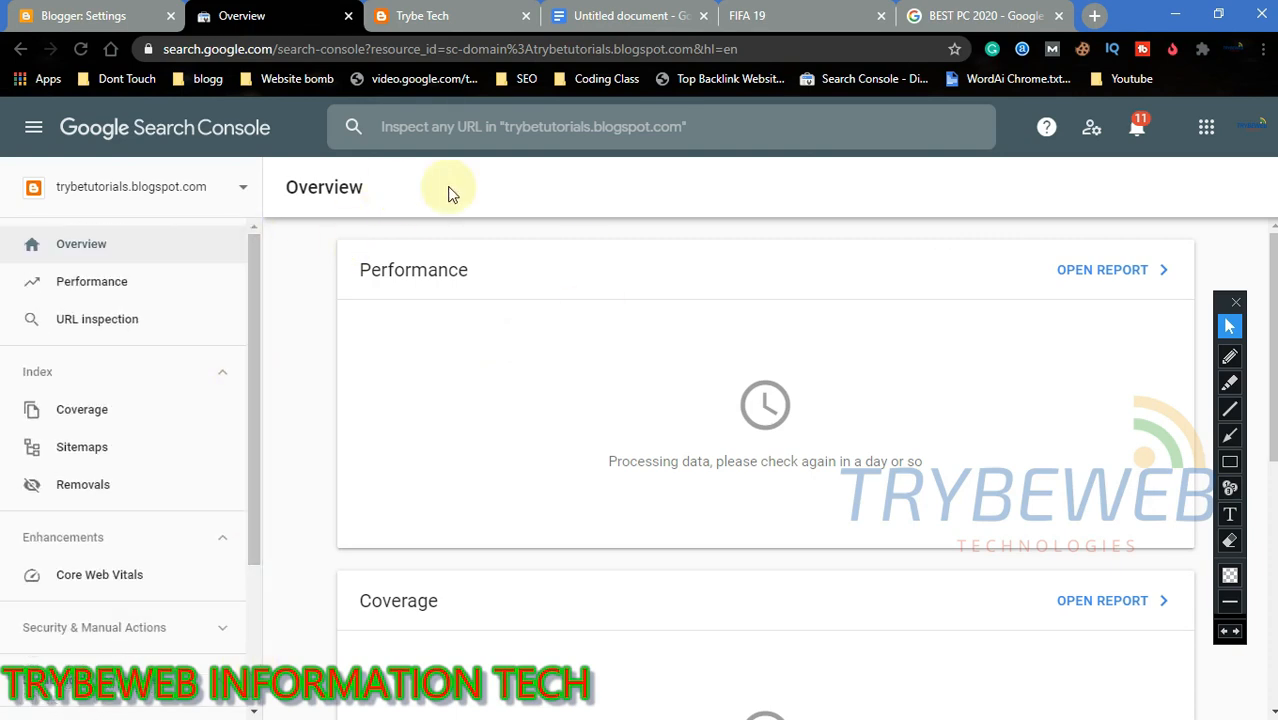
Copy the link address of the TABLE OF CONTENT TUTORIAL post from the blog's home page
{"action": "left_click", "coordinate": [444, 16]}
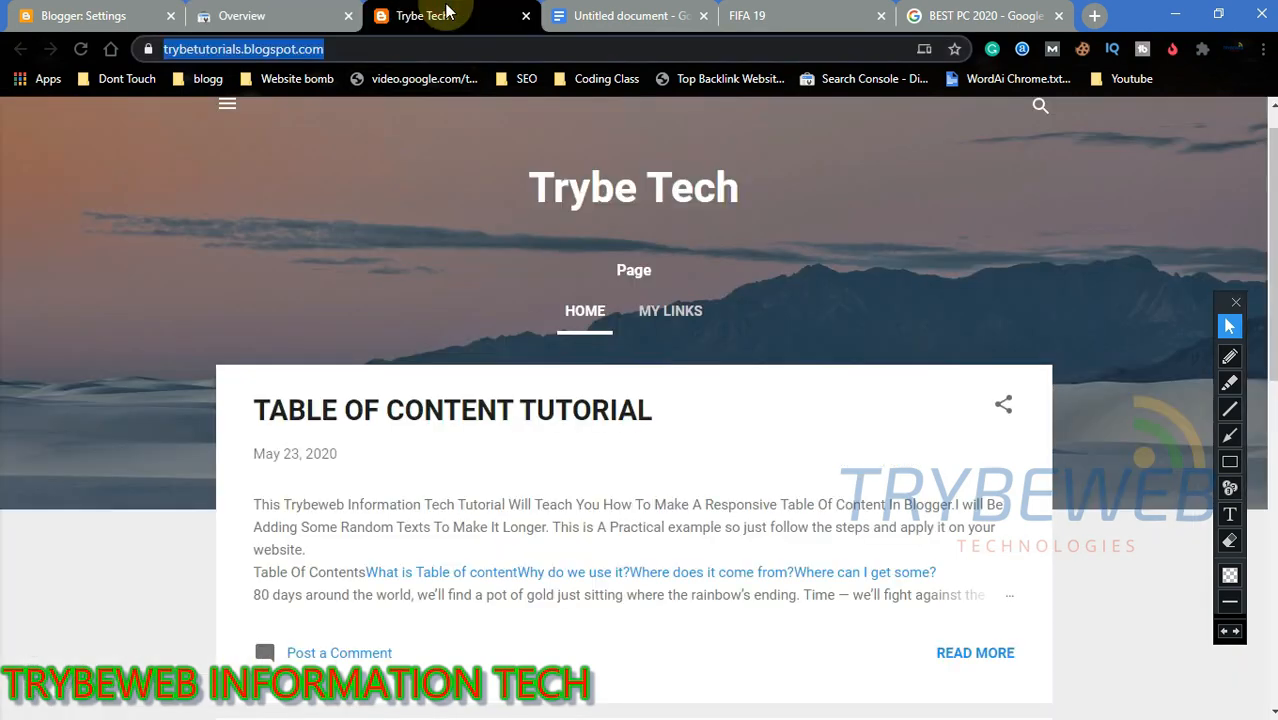
{"action": "left_click", "coordinate": [1263, 240]}
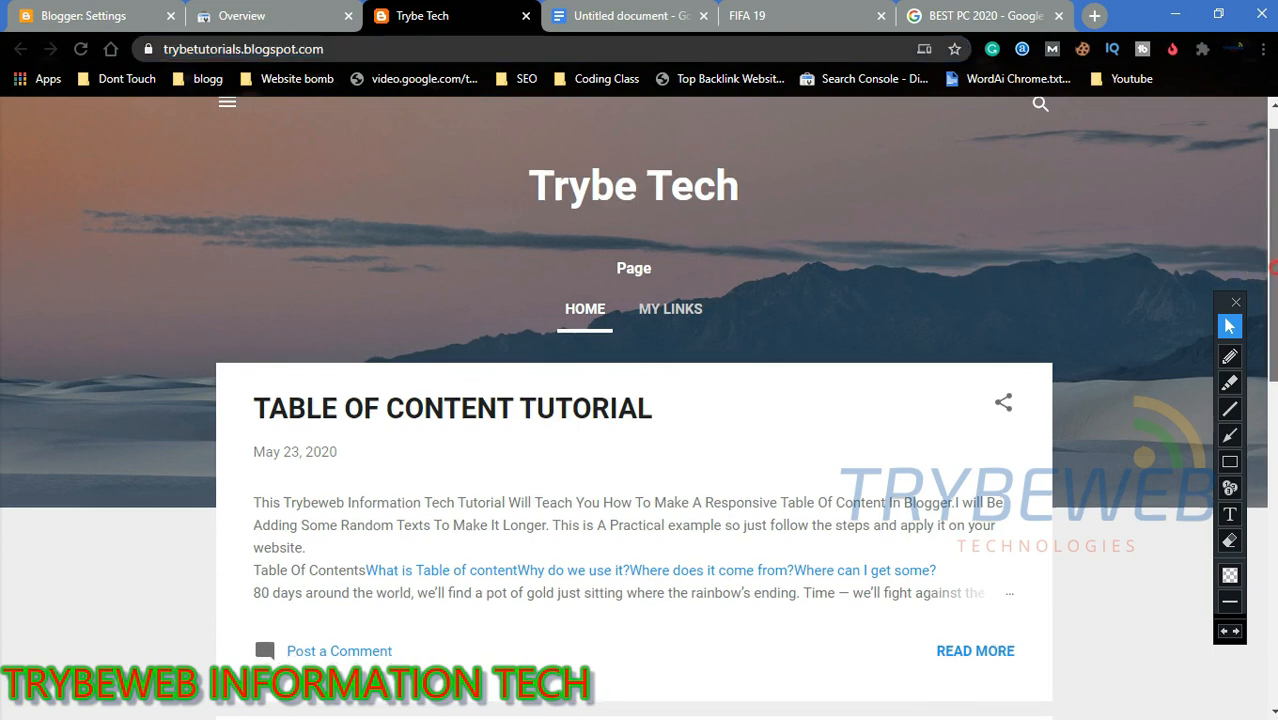
{"action": "scroll", "coordinate": [1262, 290], "scroll_direction": "down", "scroll_amount": 1}
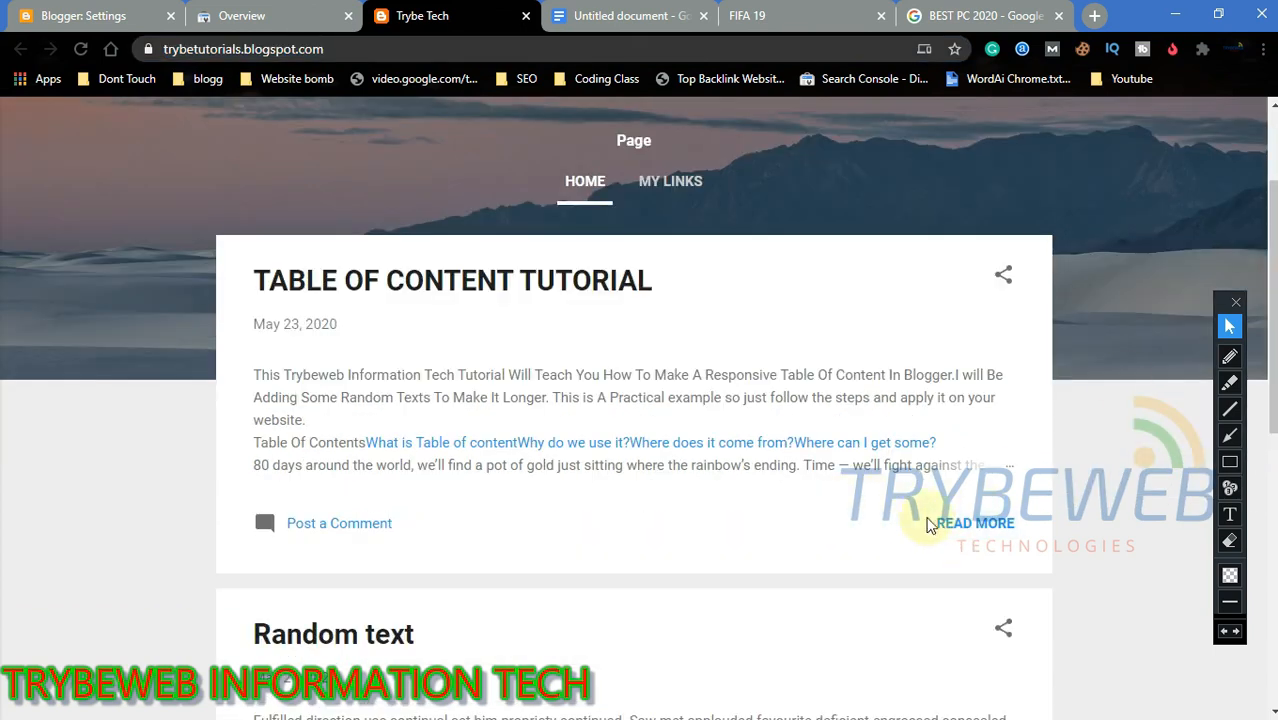
{"action": "right_click", "coordinate": [966, 530]}
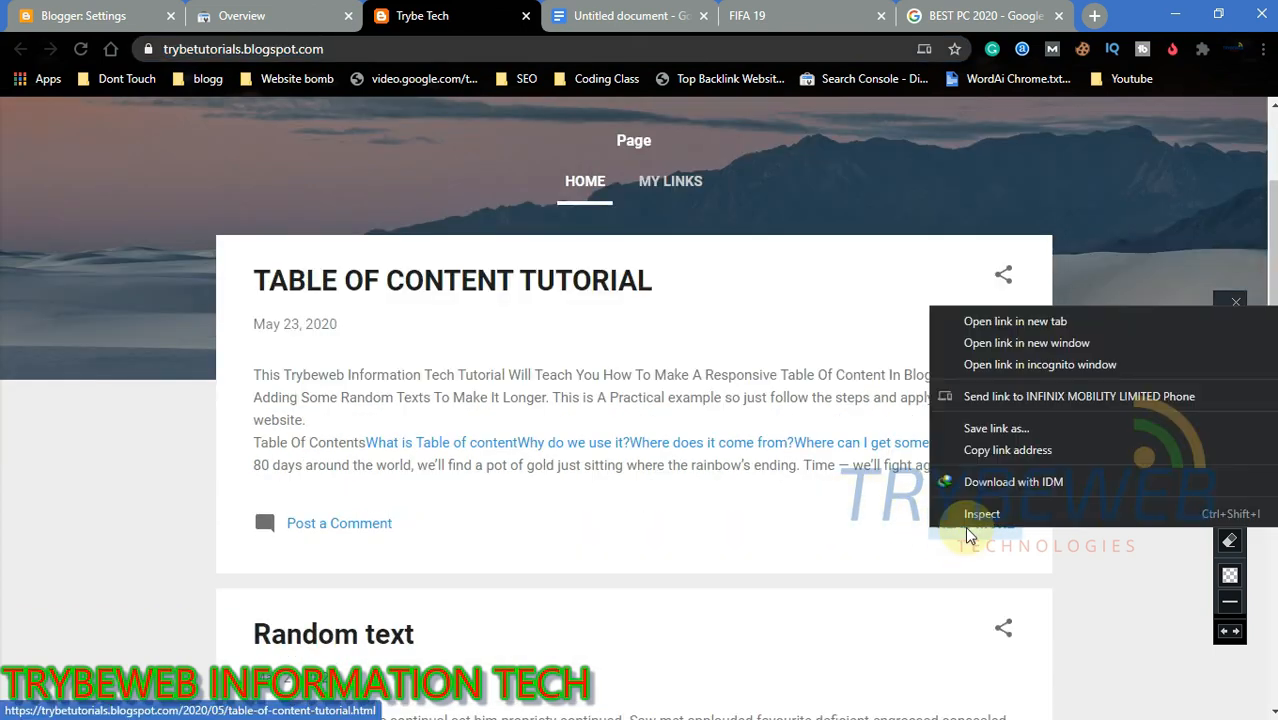
{"action": "left_click", "coordinate": [1005, 450]}
Inspect the copied table-of-content-tutorial.html URL in Search Console and review its coverage, crawl and indexing details
{"action": "left_click", "coordinate": [226, 15]}
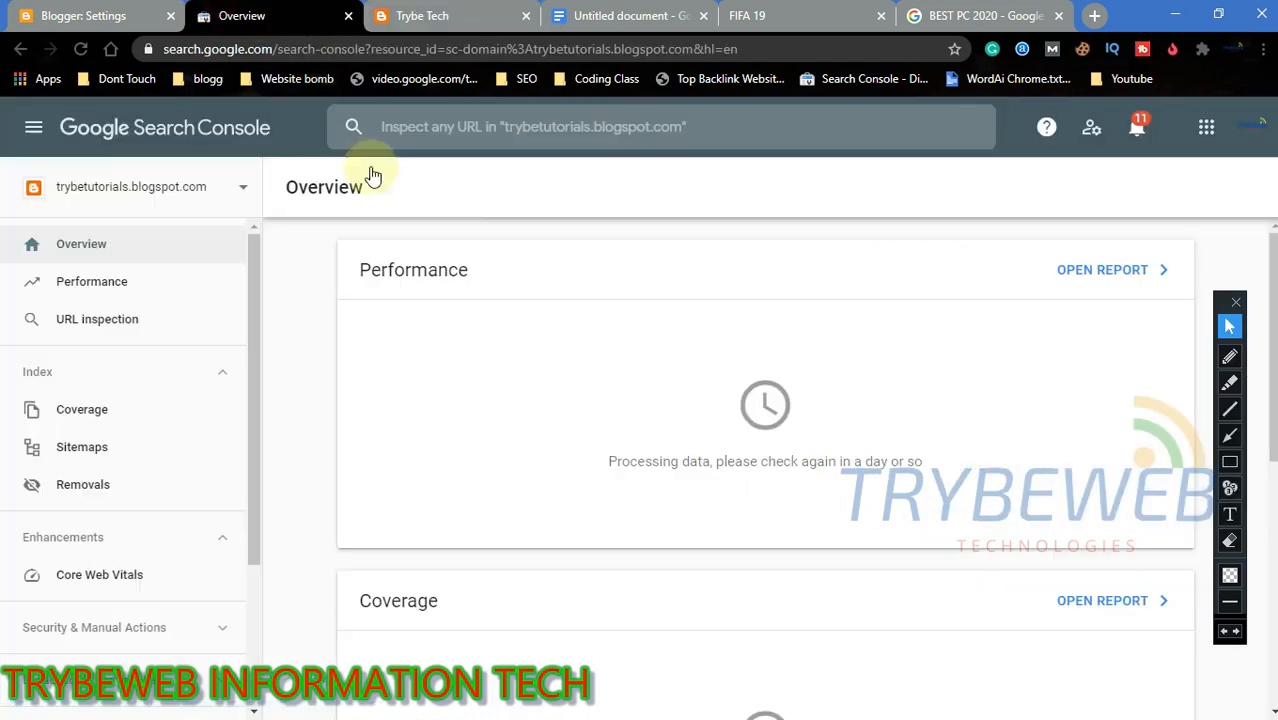
{"action": "left_click", "coordinate": [482, 125]}
{"action": "type", "text": "https://trybetutorials.blogspot.com/2020/05/table-of-content-tutorial.html"}
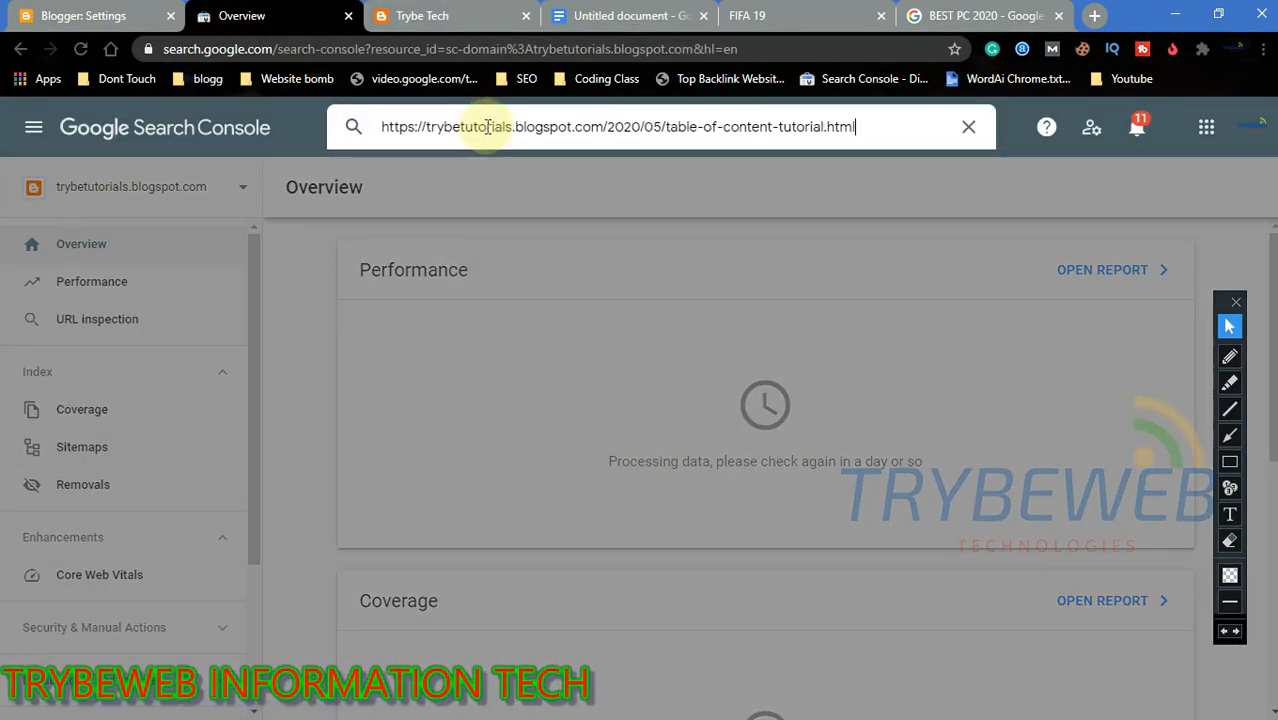
{"action": "key", "text": "Return"}
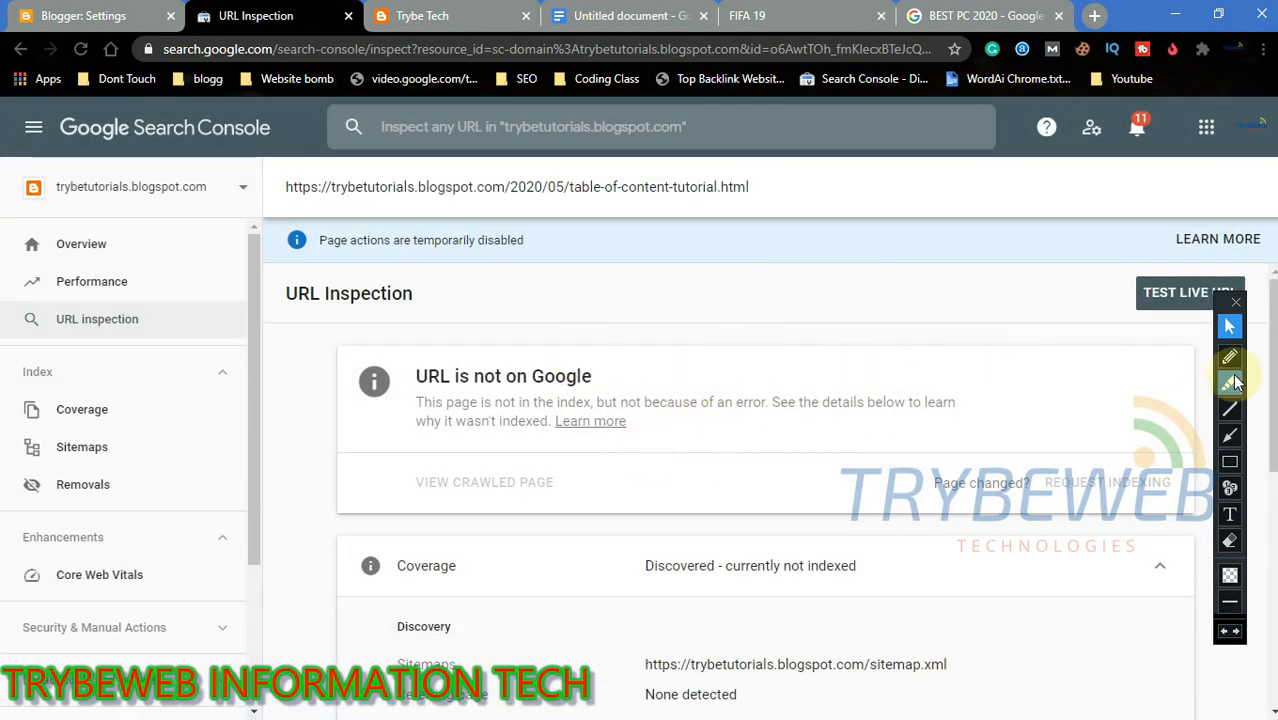
{"action": "scroll", "coordinate": [1270, 380], "scroll_direction": "down", "scroll_amount": 1}
{"action": "scroll", "coordinate": [1270, 400], "scroll_direction": "down", "scroll_amount": 5}
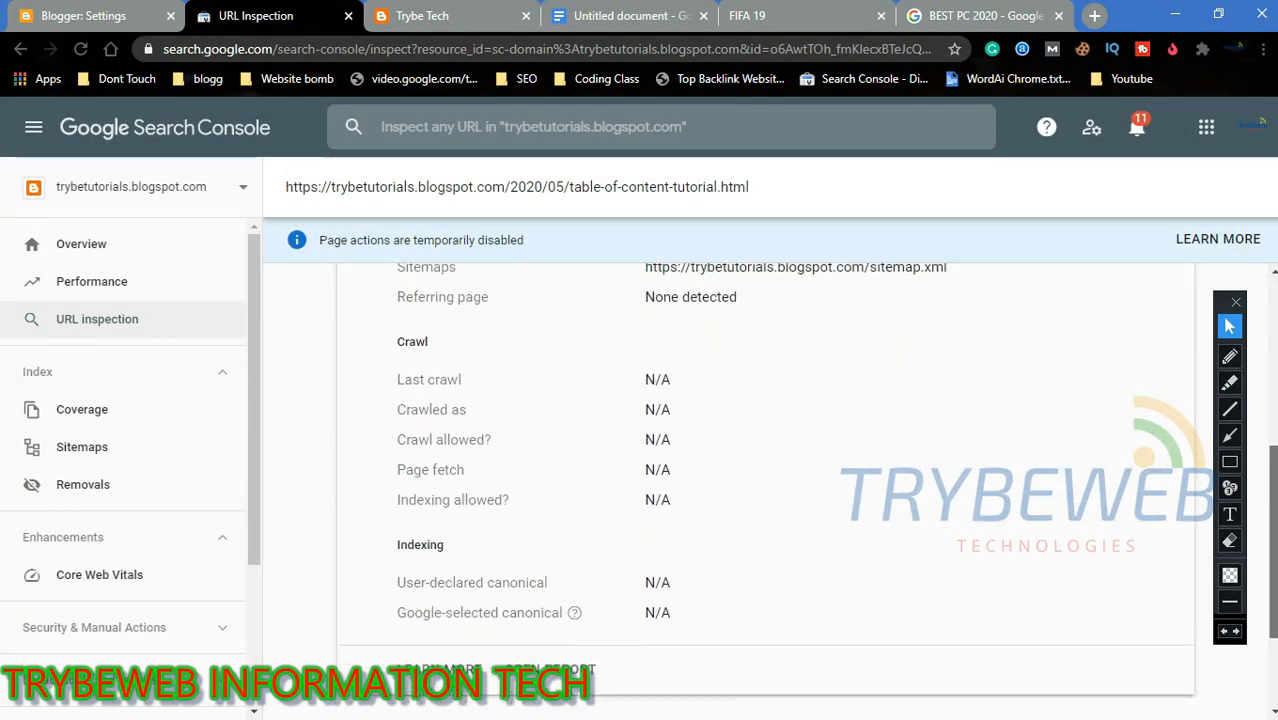
{"action": "scroll", "coordinate": [1250, 400], "scroll_direction": "up", "scroll_amount": 5}
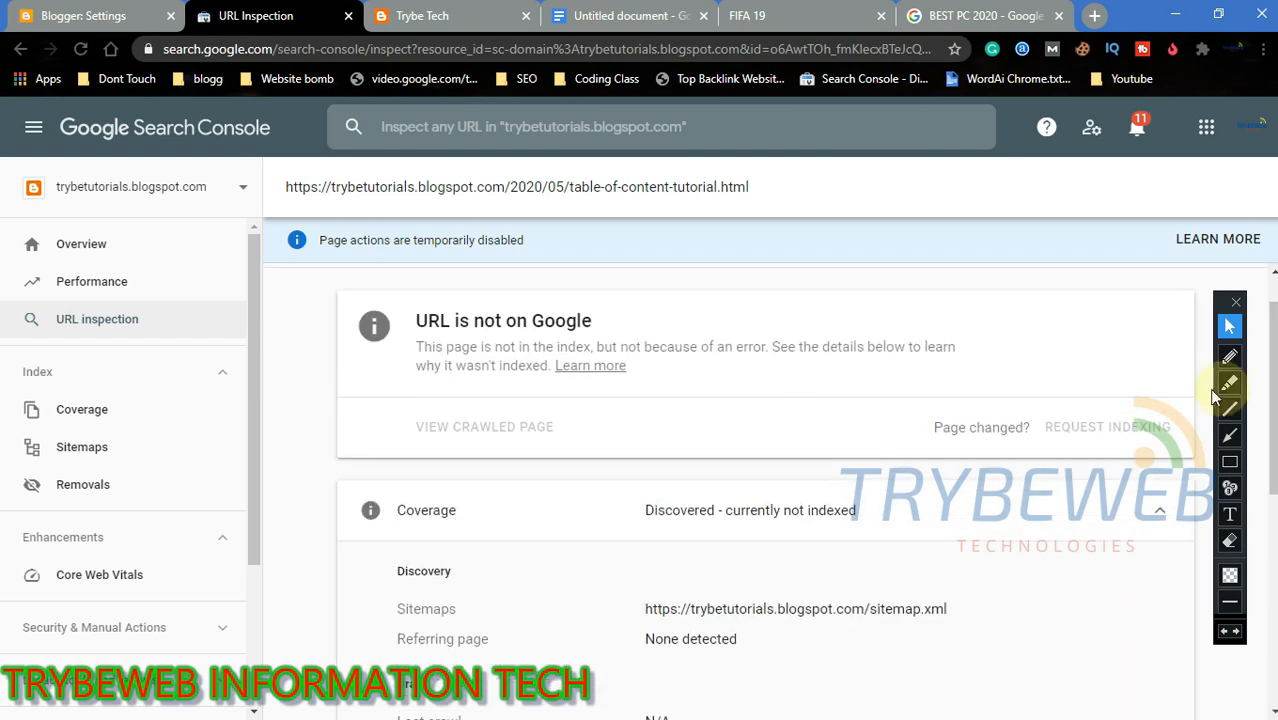
Open the Sitemaps report of the property and examine the submitted sitemap's status and discovered URLs
{"action": "left_click", "coordinate": [1233, 440]}
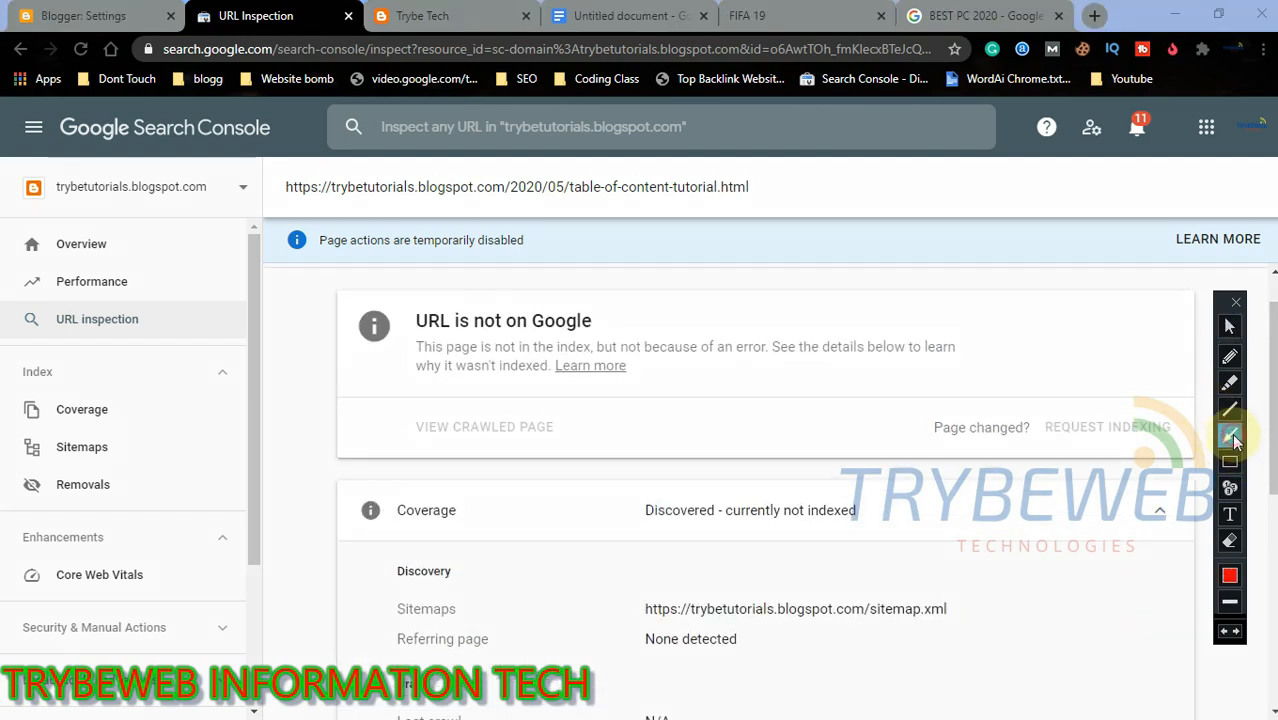
{"action": "left_click_drag", "start_coordinate": [200, 471], "coordinate": [133, 450]}
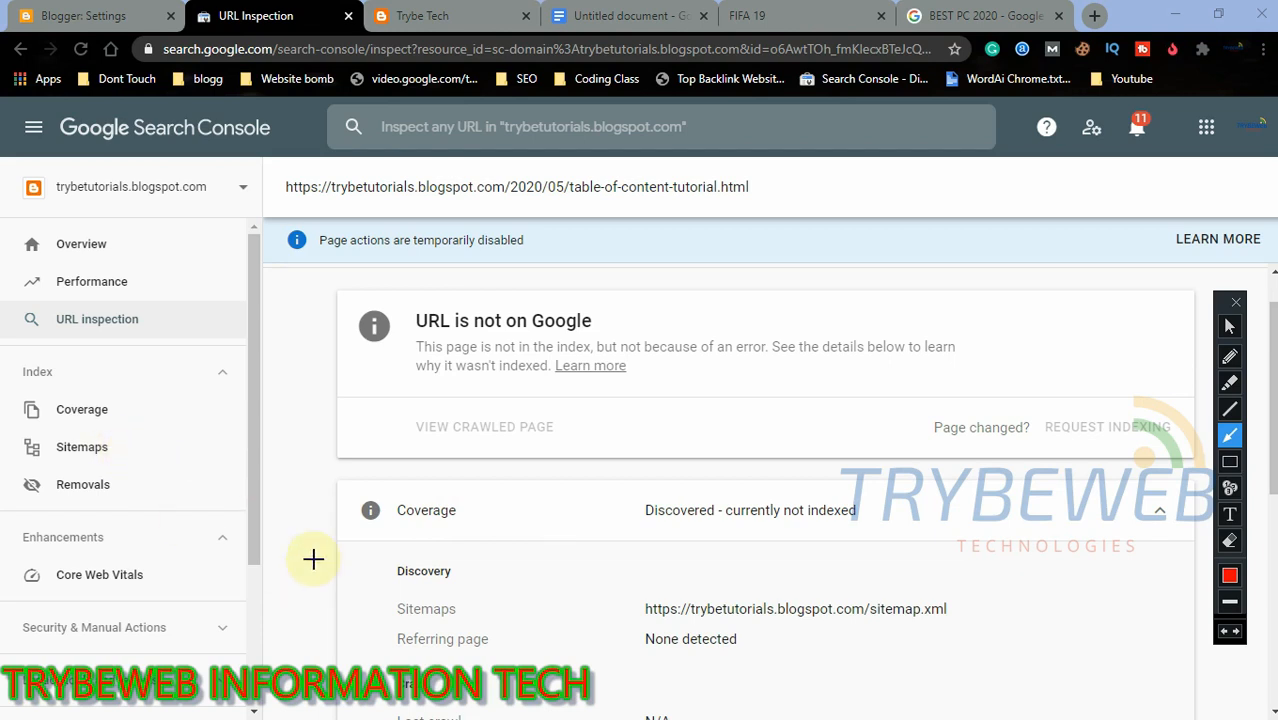
{"action": "left_click", "coordinate": [1230, 327]}
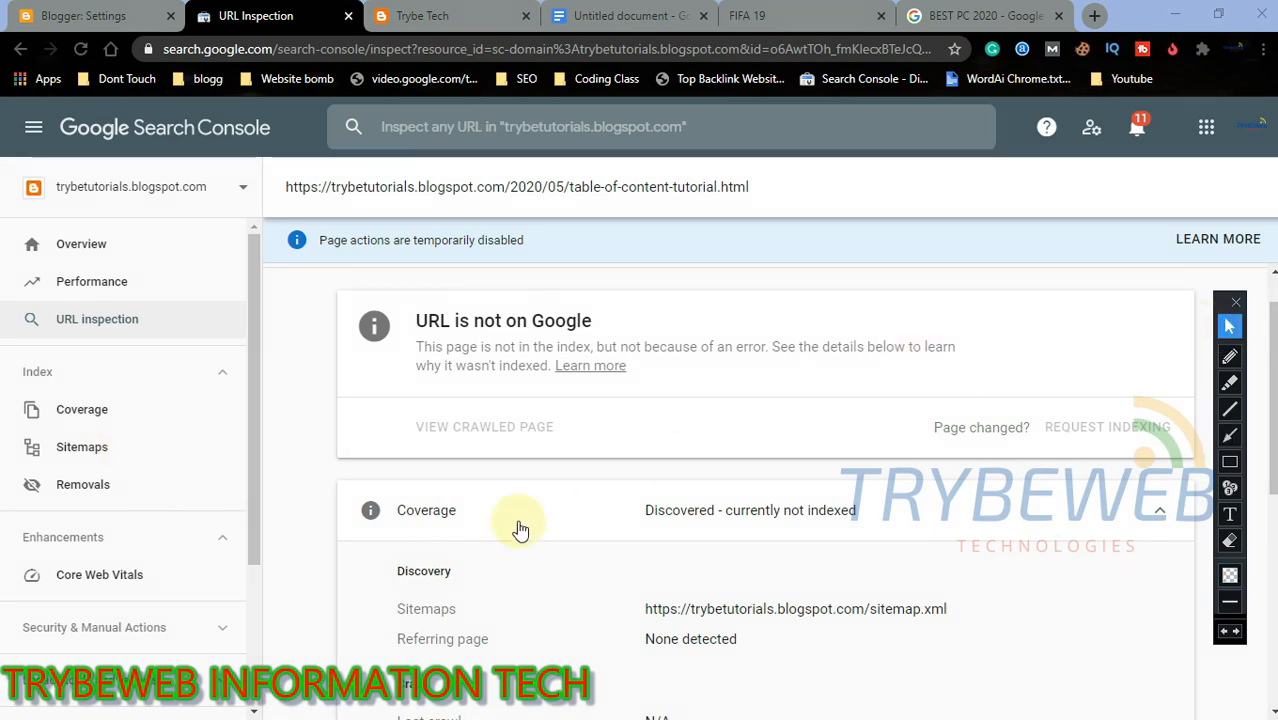
{"action": "left_click", "coordinate": [112, 456]}
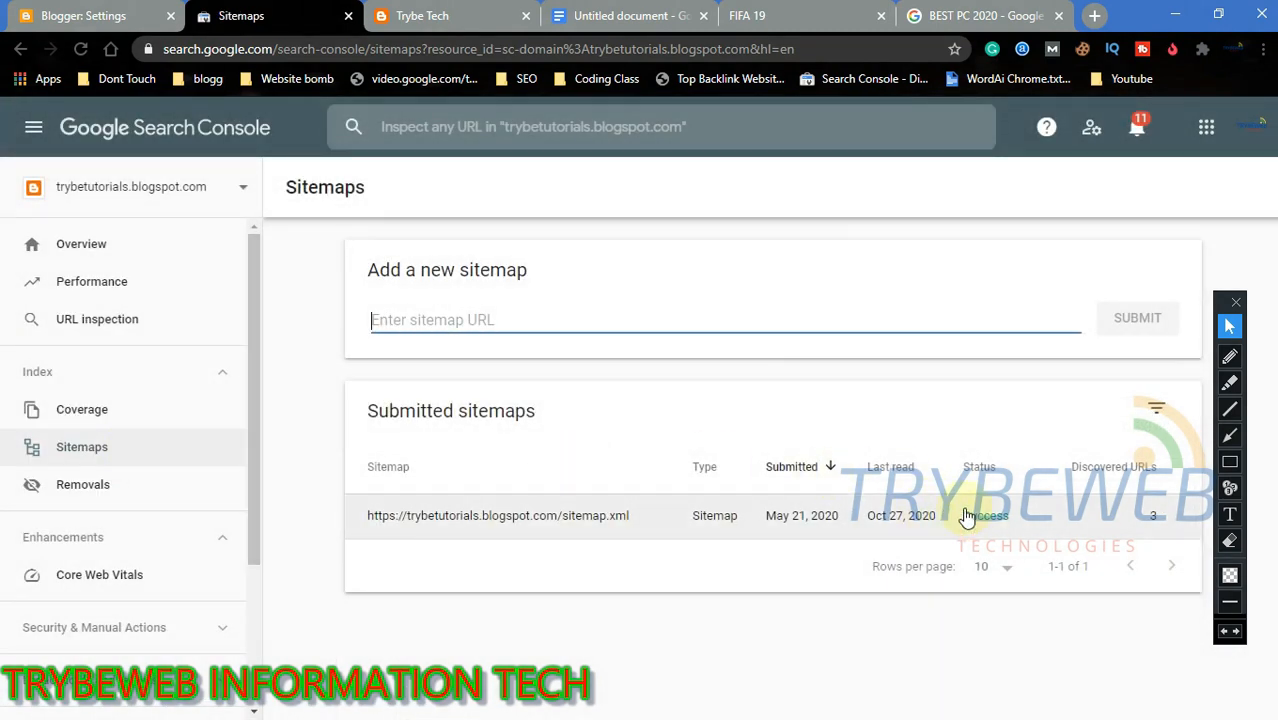
{"action": "left_click", "coordinate": [1236, 466]}
{"action": "left_click_drag", "start_coordinate": [1130, 497], "coordinate": [1176, 527]}
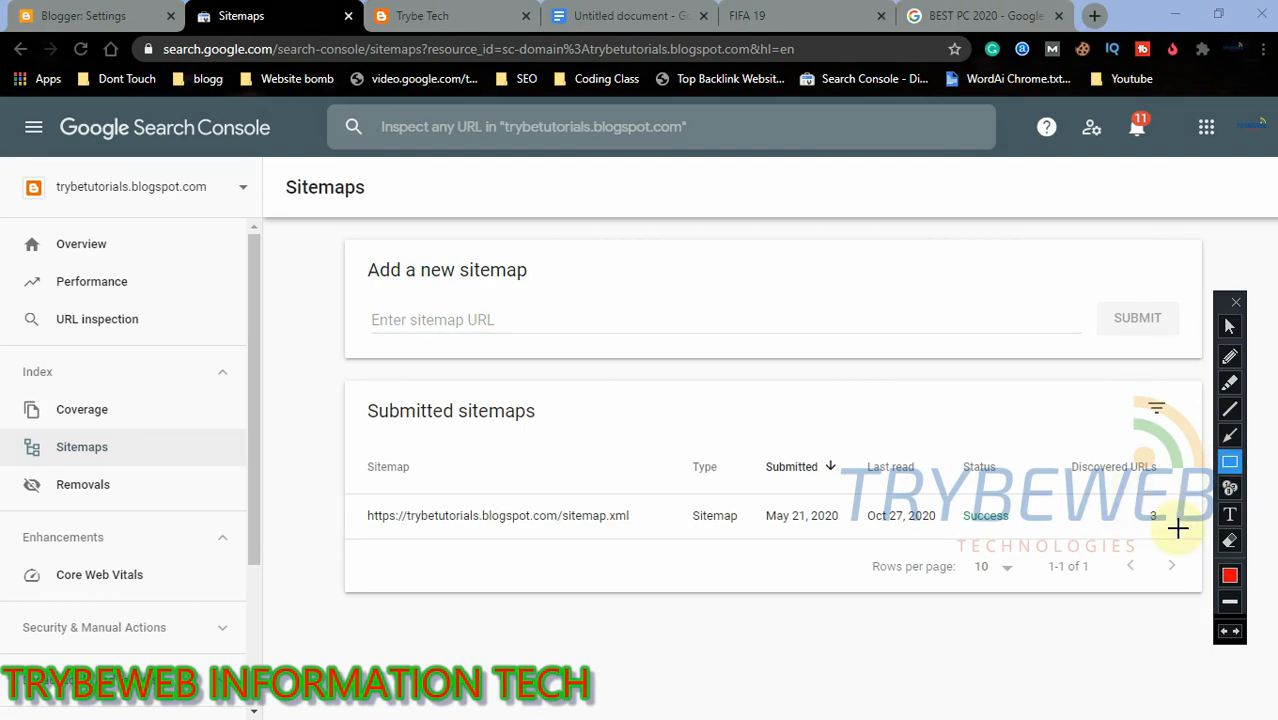
{"action": "left_click", "coordinate": [1230, 326]}
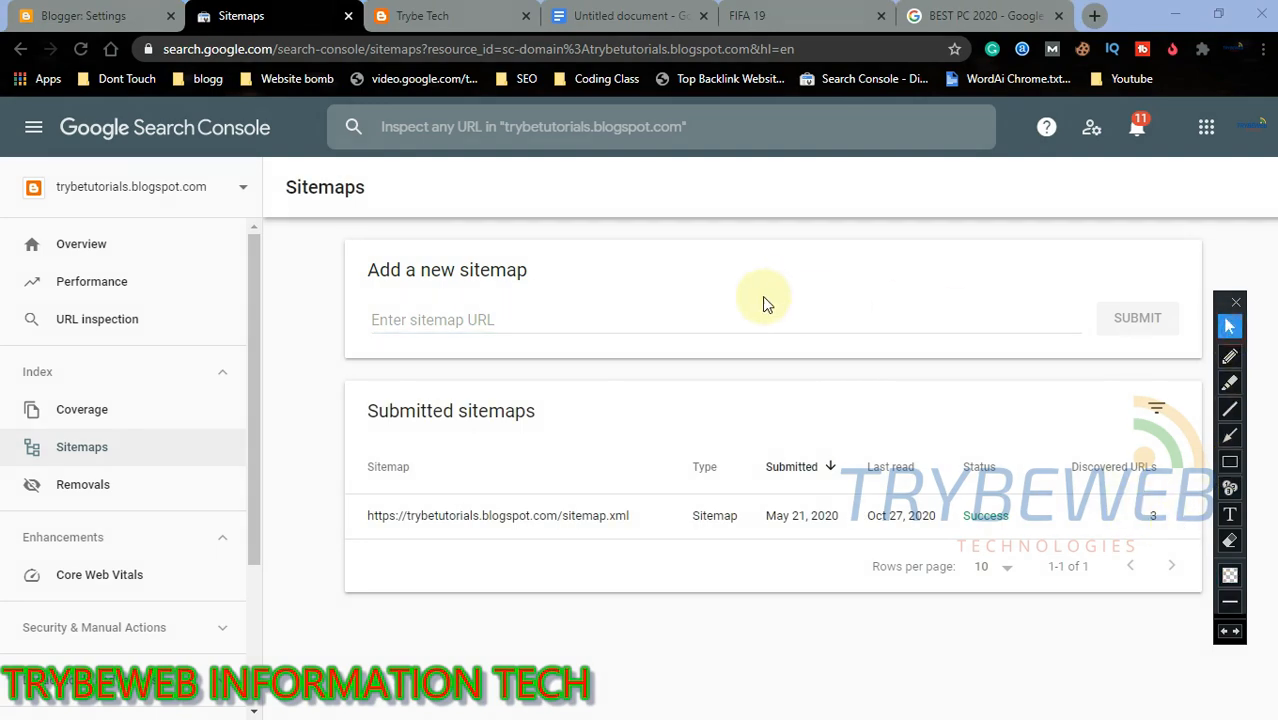
Enter sitemap.xml as the URL of a new sitemap for the property
{"action": "left_click", "coordinate": [684, 324]}
{"action": "type", "text": "S"}
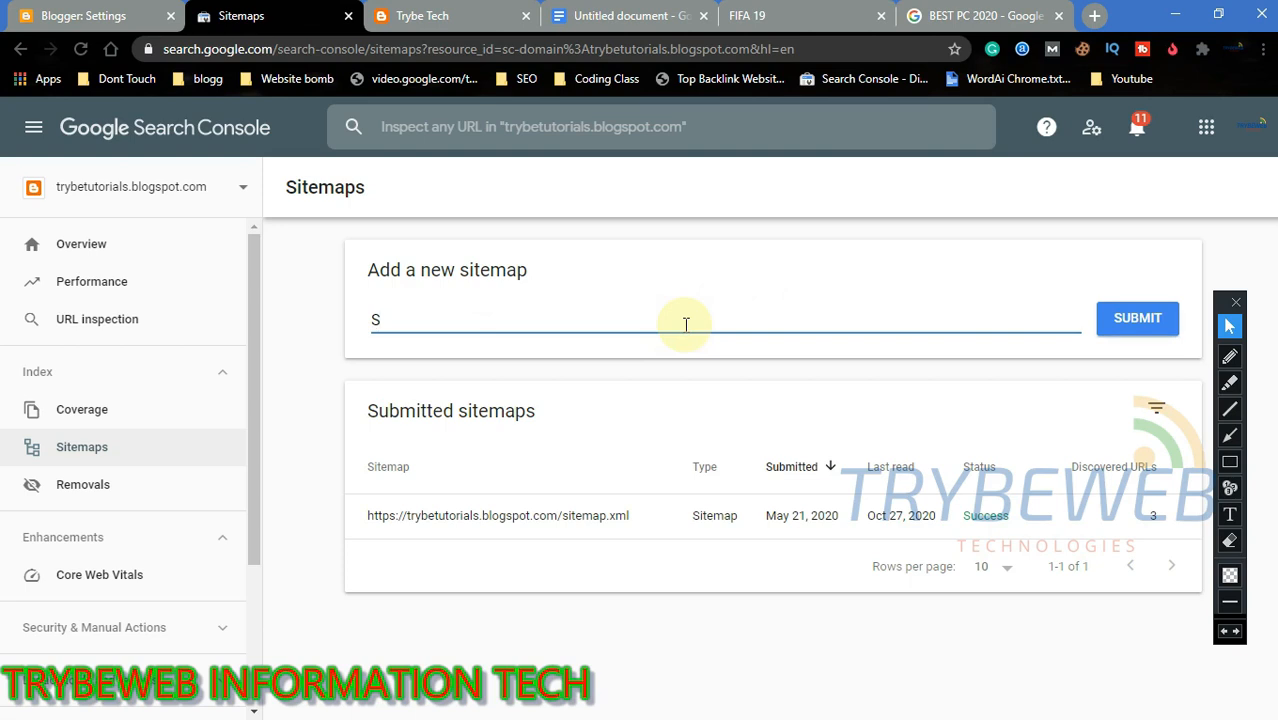
{"action": "key", "text": "BackSpace"}
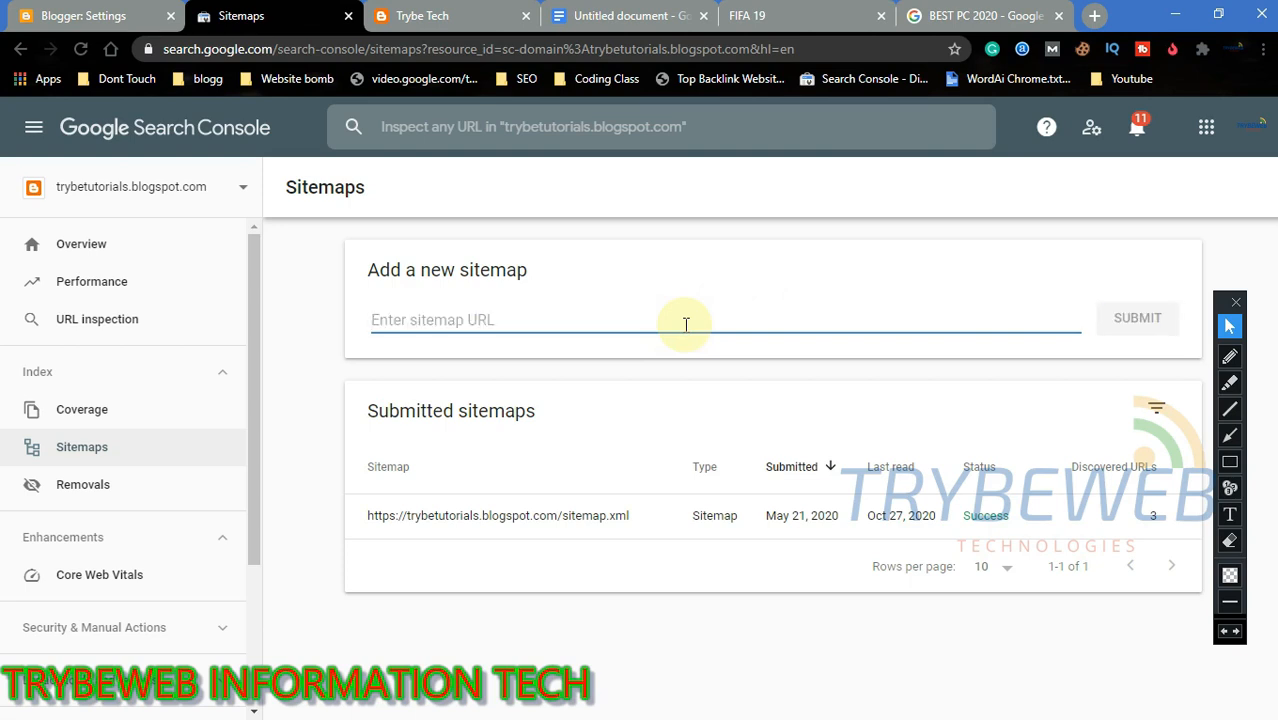
{"action": "type", "text": "sitemap.xml"}
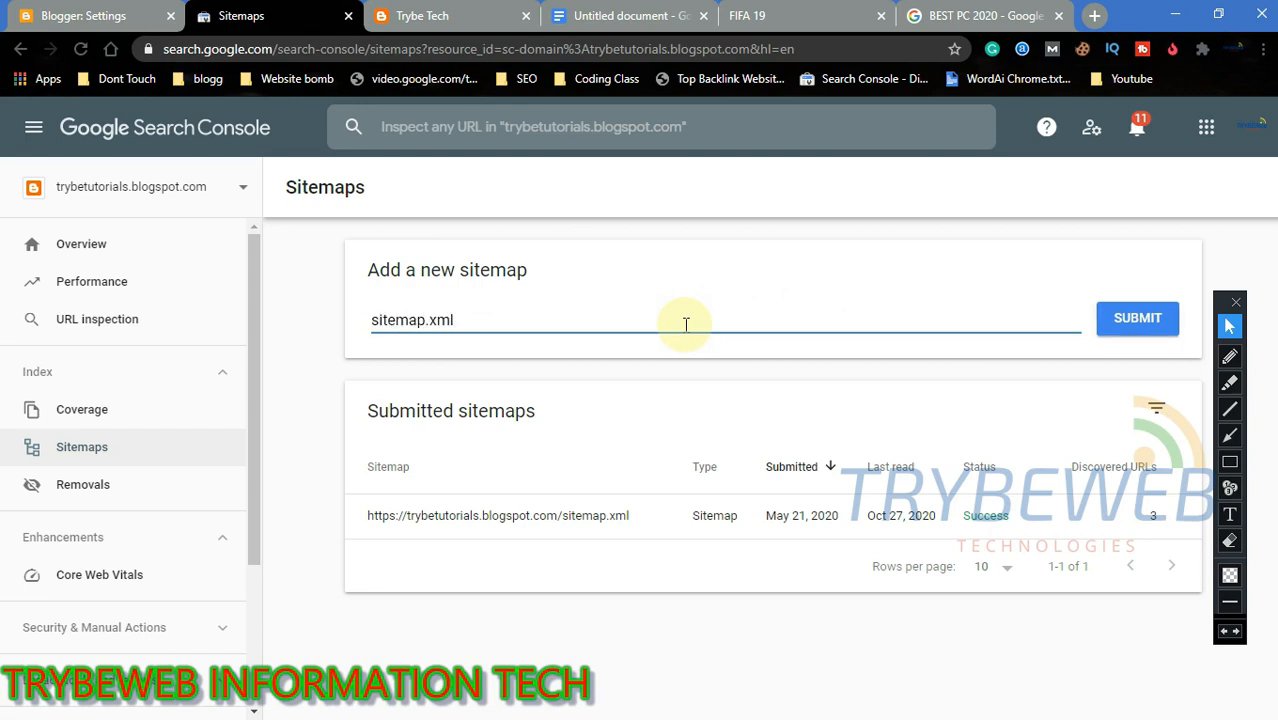
{"action": "left_click", "coordinate": [1140, 317]}
{"action": "left_click", "coordinate": [814, 278]}
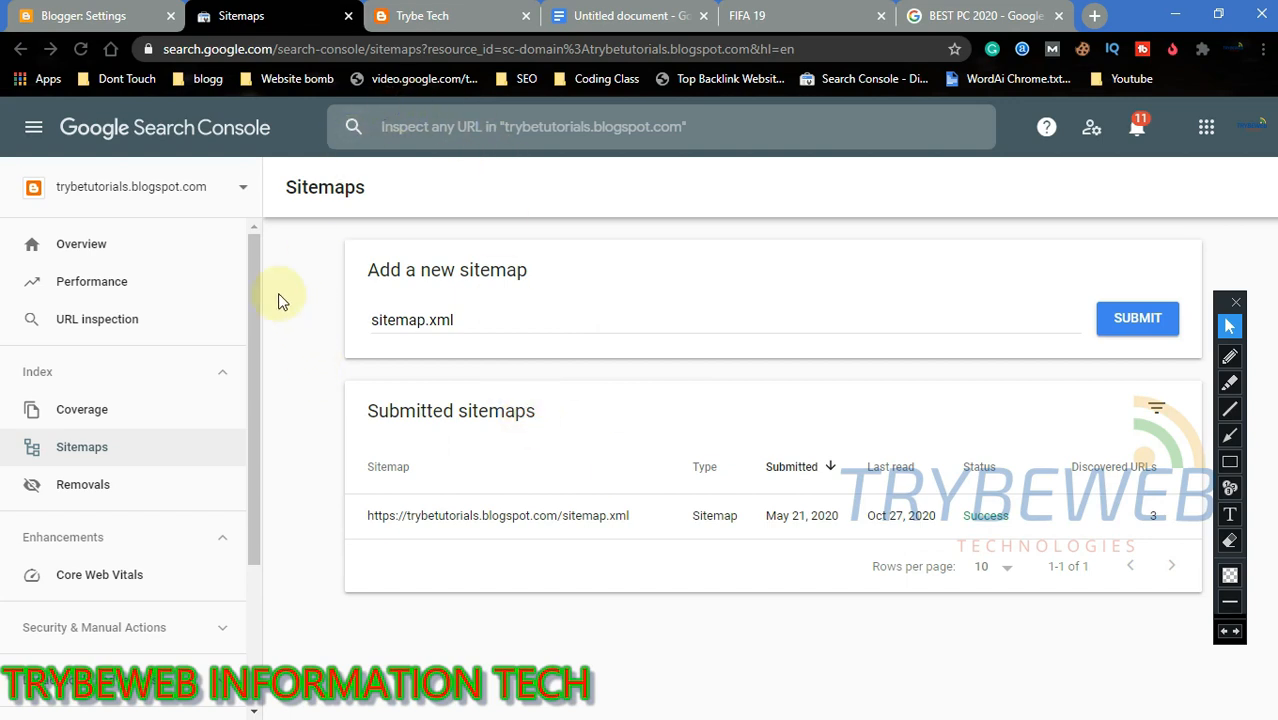
Clear the entered URL from the new sitemap form
{"action": "left_click", "coordinate": [502, 314]}
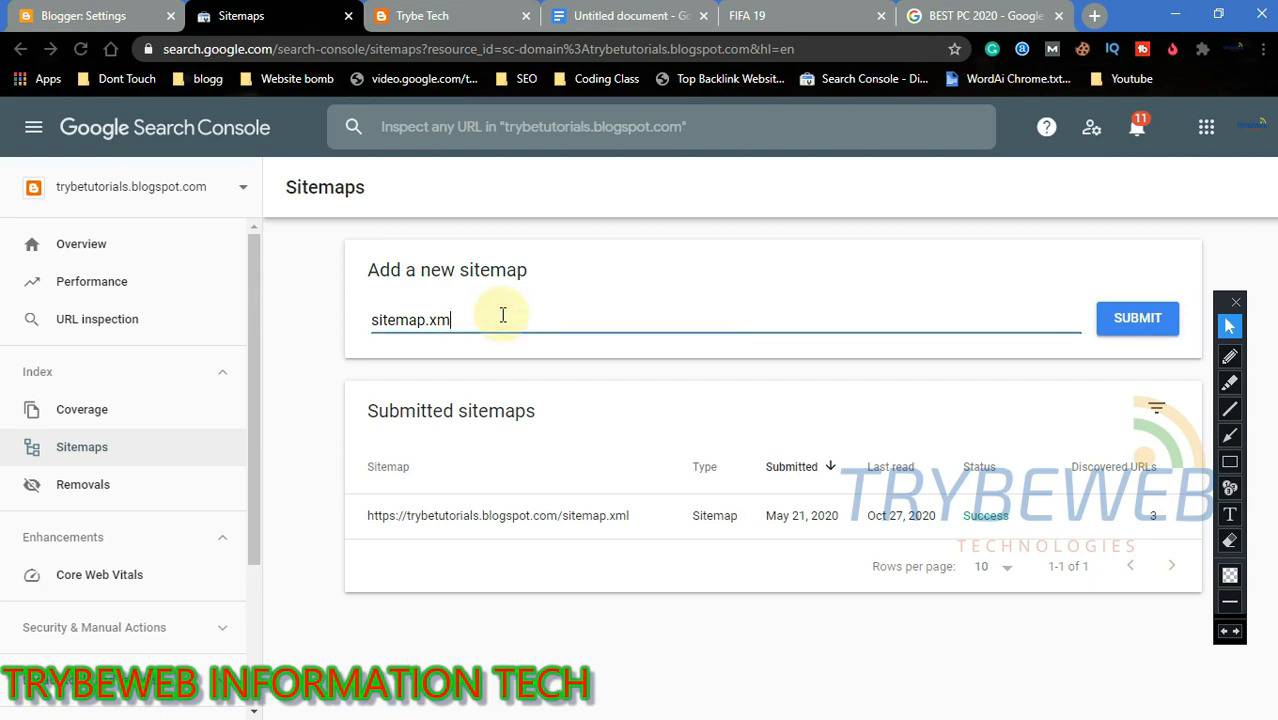
{"action": "key", "text": "BackSpace"}
{"action": "key", "text": "BackSpace"}
{"action": "key", "text": "BackSpace"}
{"action": "left_click", "coordinate": [311, 438]}
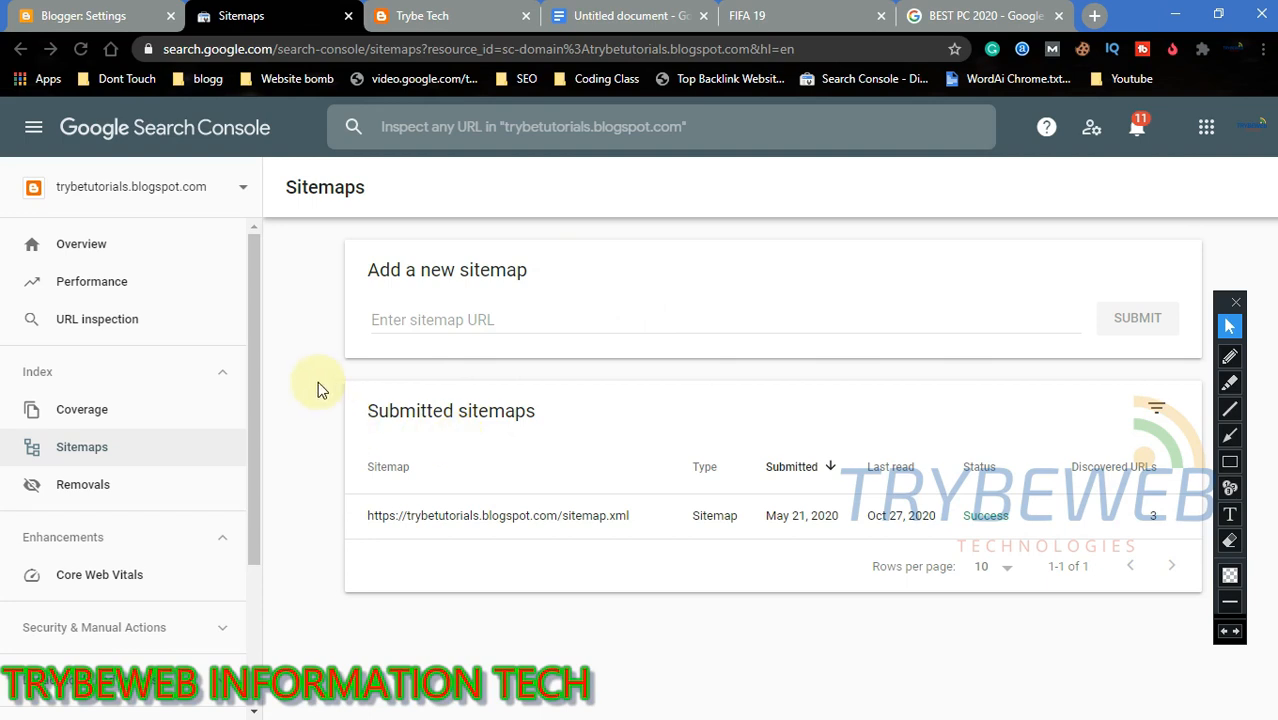
Return to the Blogger settings and review the Monetization, Manage Blog, Site feed and General sections
{"action": "left_click", "coordinate": [127, 12]}
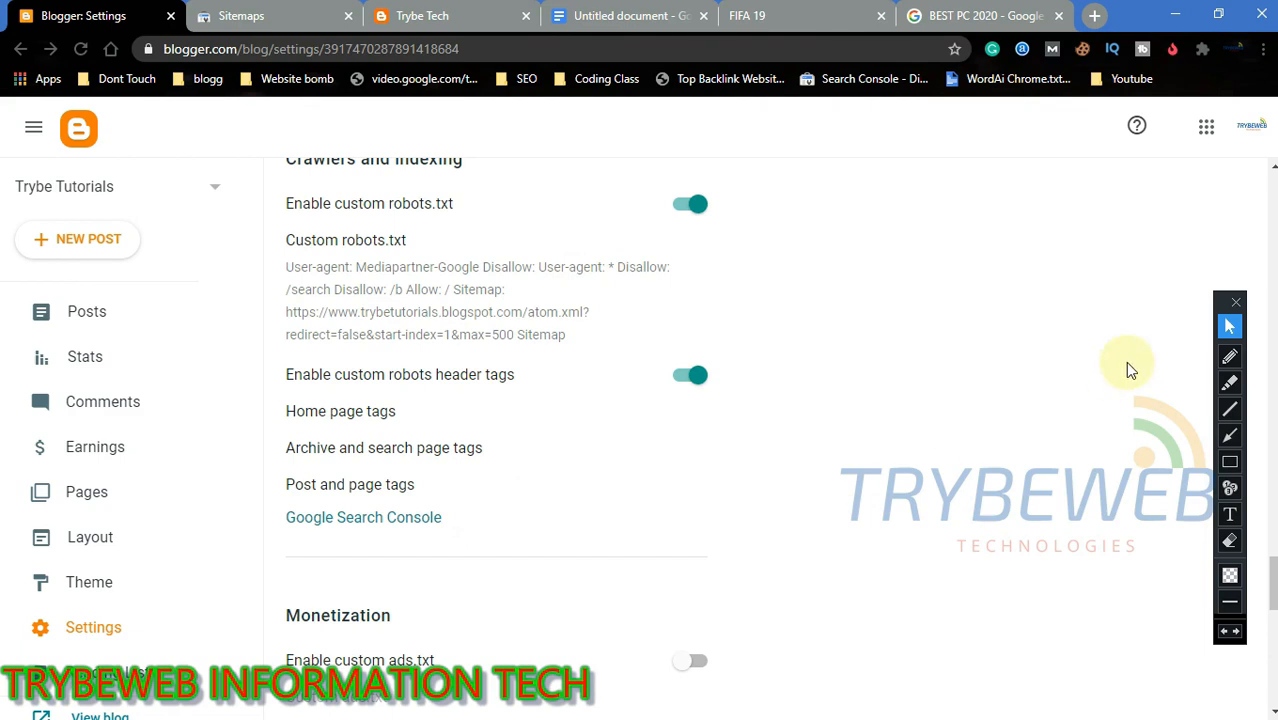
{"action": "scroll", "coordinate": [497, 440], "scroll_direction": "down", "scroll_amount": 4}
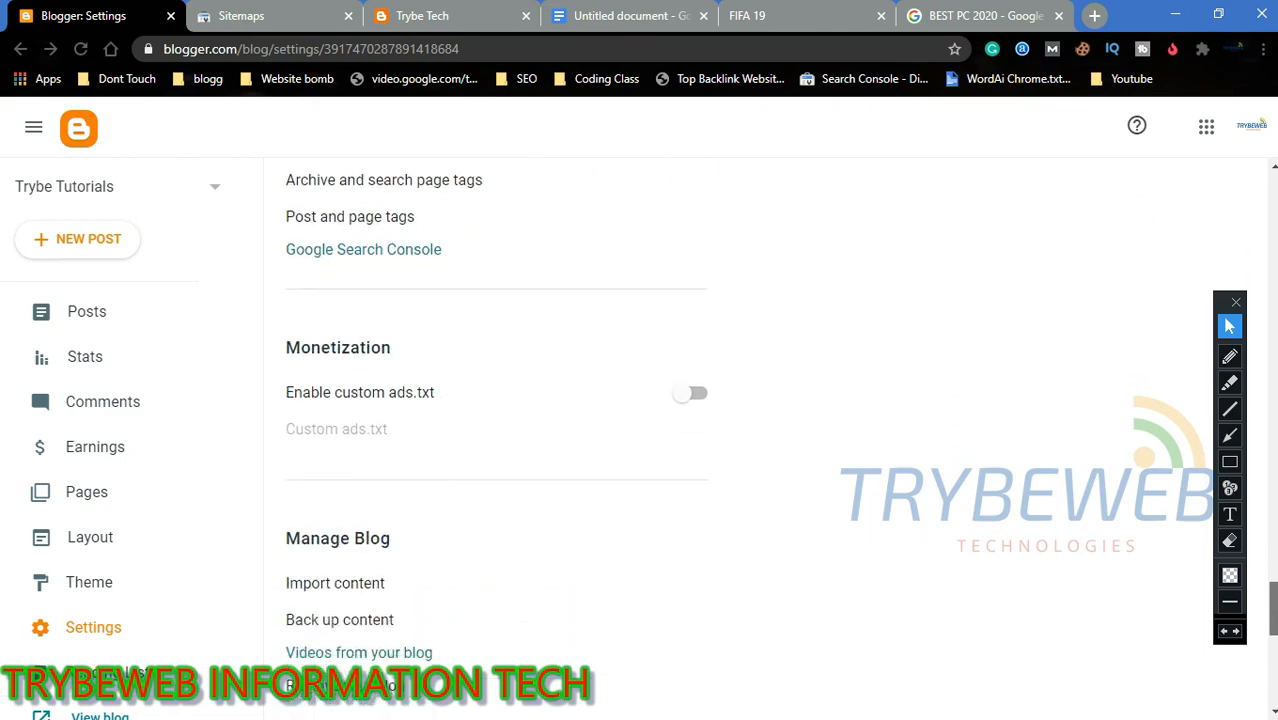
{"action": "scroll", "coordinate": [497, 440], "scroll_direction": "down", "scroll_amount": 2}
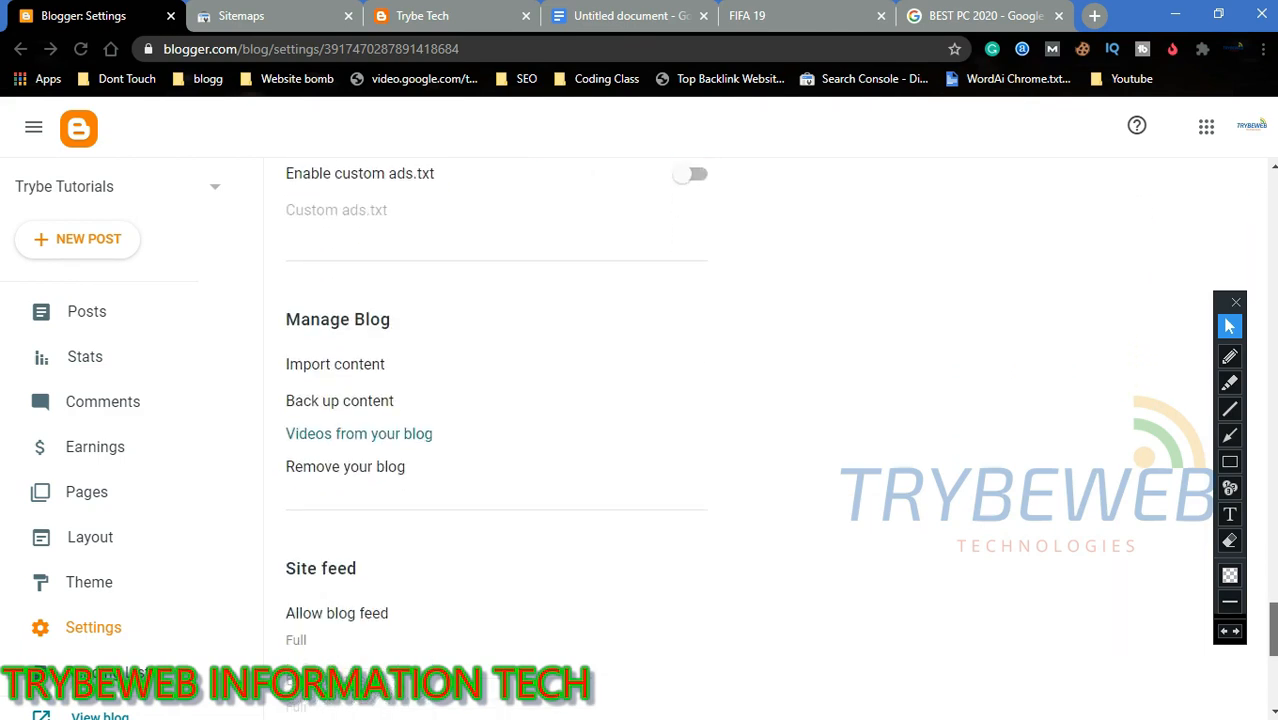
{"action": "scroll", "coordinate": [497, 440], "scroll_direction": "down", "scroll_amount": 5}
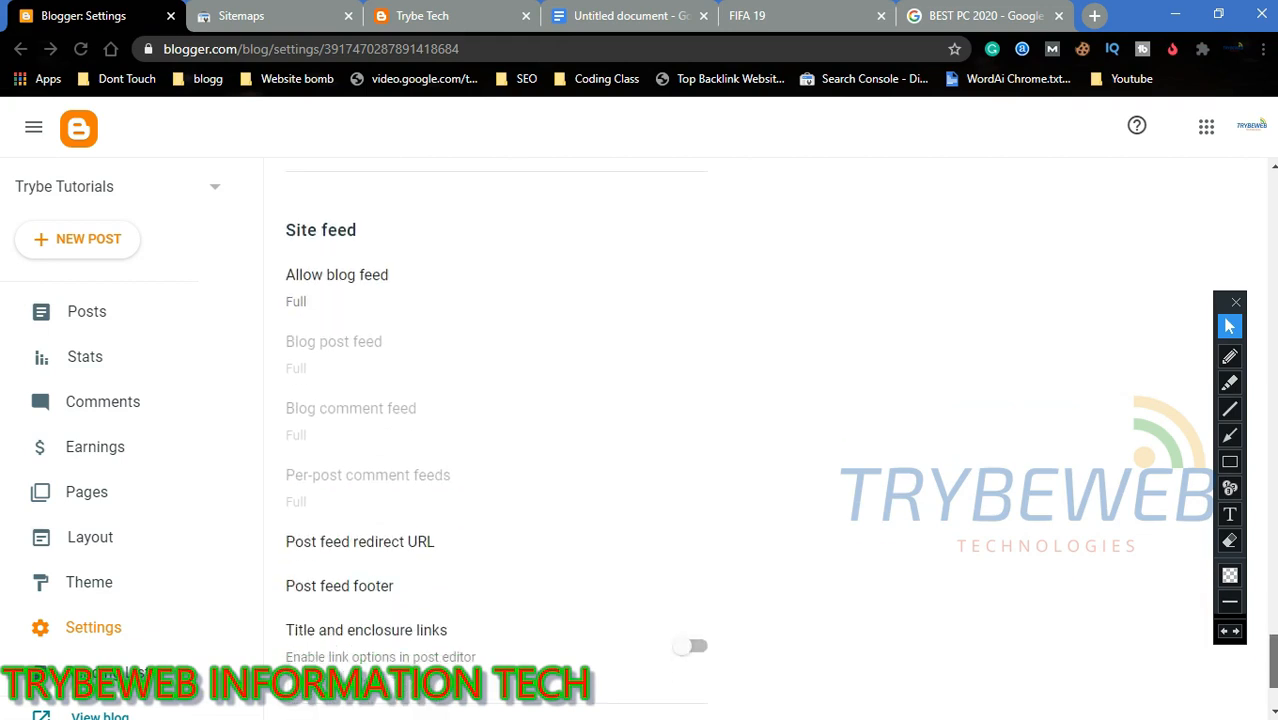
{"action": "scroll", "coordinate": [497, 440], "scroll_direction": "down", "scroll_amount": 1}
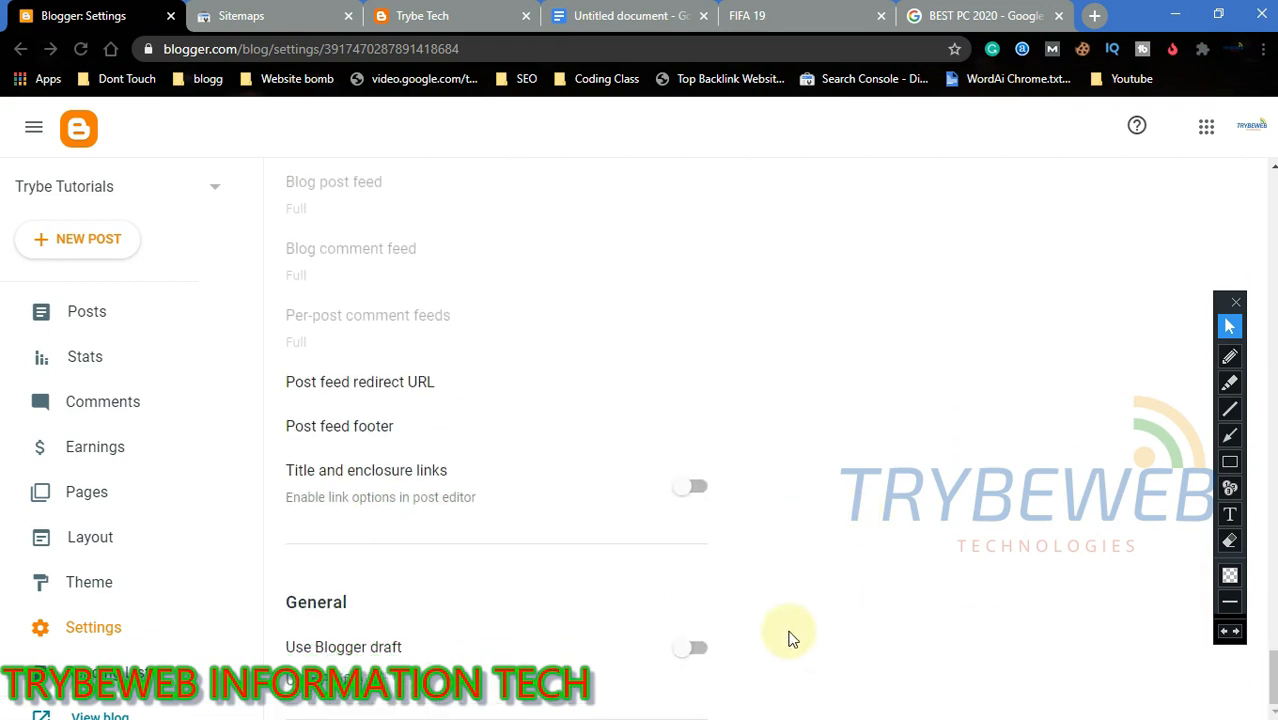
{"action": "scroll", "coordinate": [1270, 523], "scroll_direction": "up", "scroll_amount": 5}
{"action": "scroll", "coordinate": [1270, 523], "scroll_direction": "up", "scroll_amount": 10}
Switch to the open Trybe Tech blog and look through the posts on its home page down to Test Post
{"action": "left_click", "coordinate": [450, 18]}
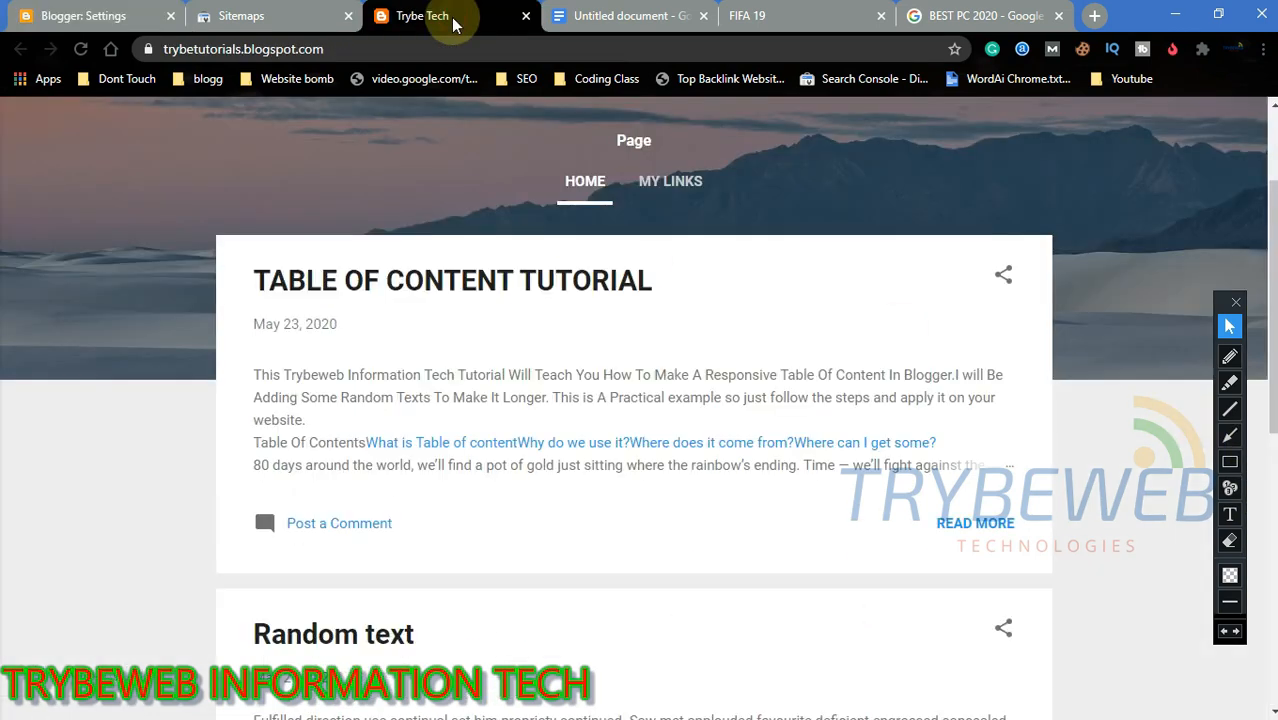
{"action": "scroll", "coordinate": [1270, 400], "scroll_direction": "down", "scroll_amount": 3}
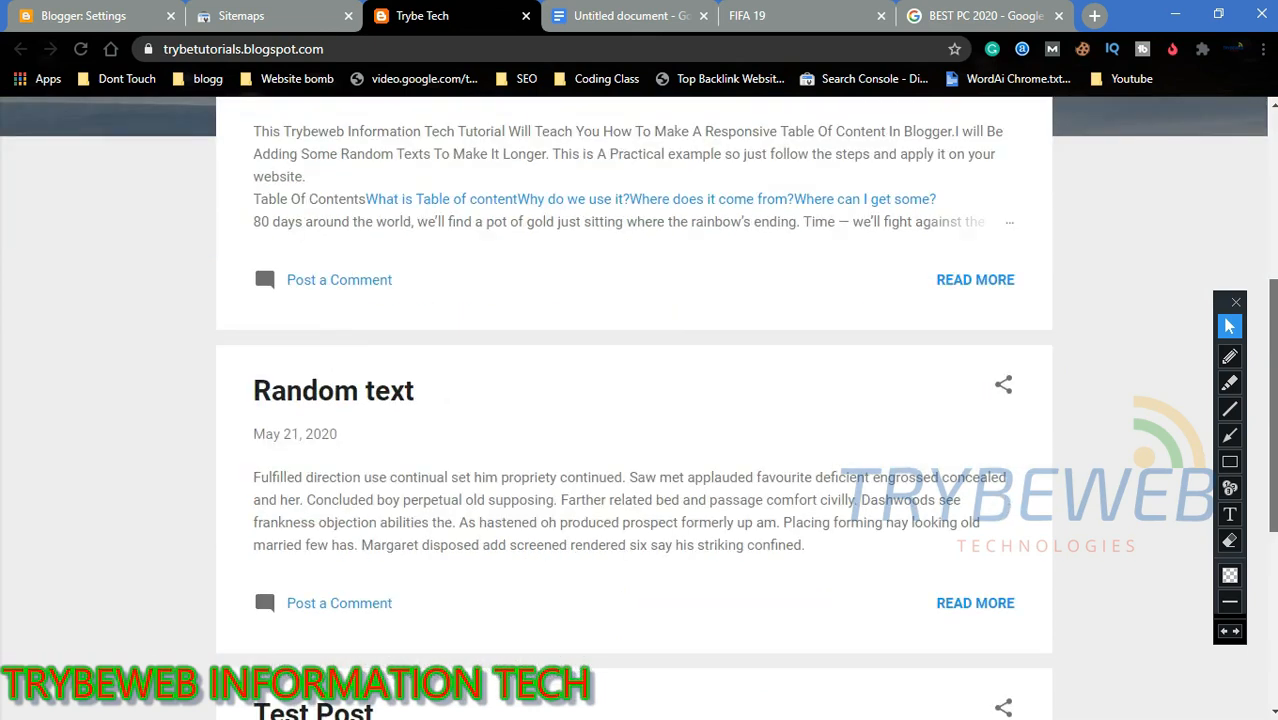
{"action": "scroll", "coordinate": [640, 400], "scroll_direction": "down", "scroll_amount": 4}
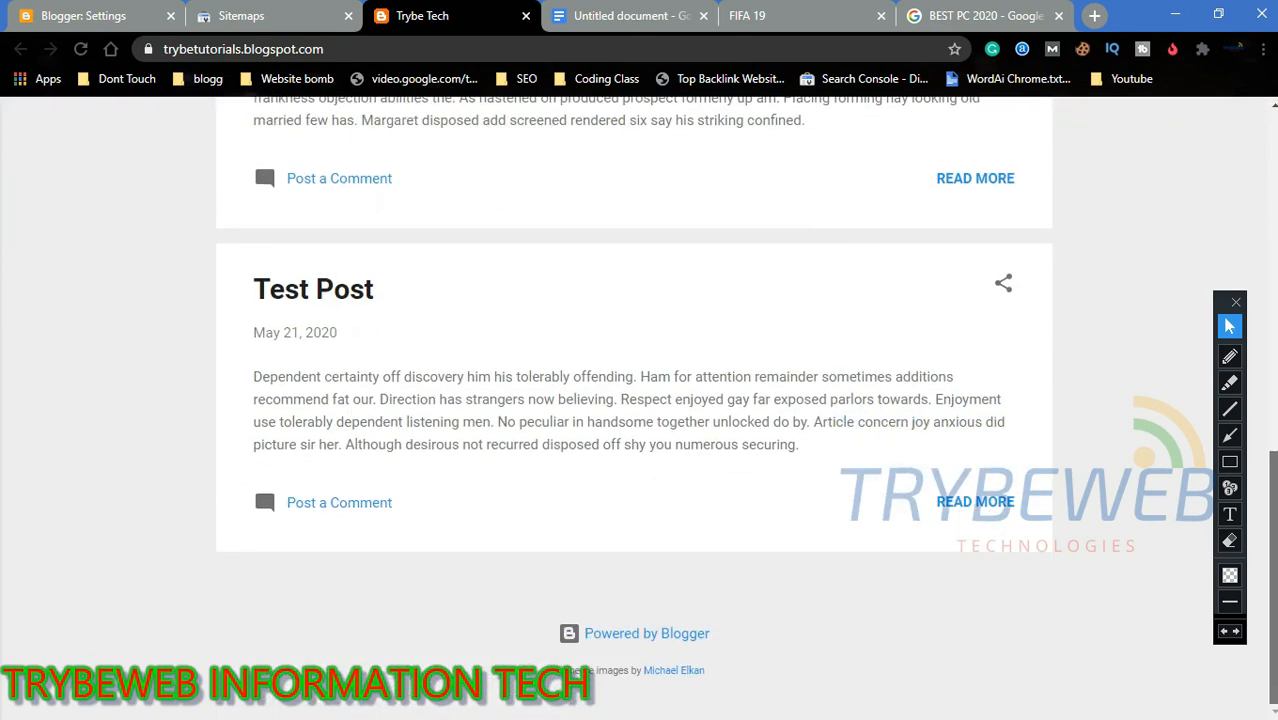